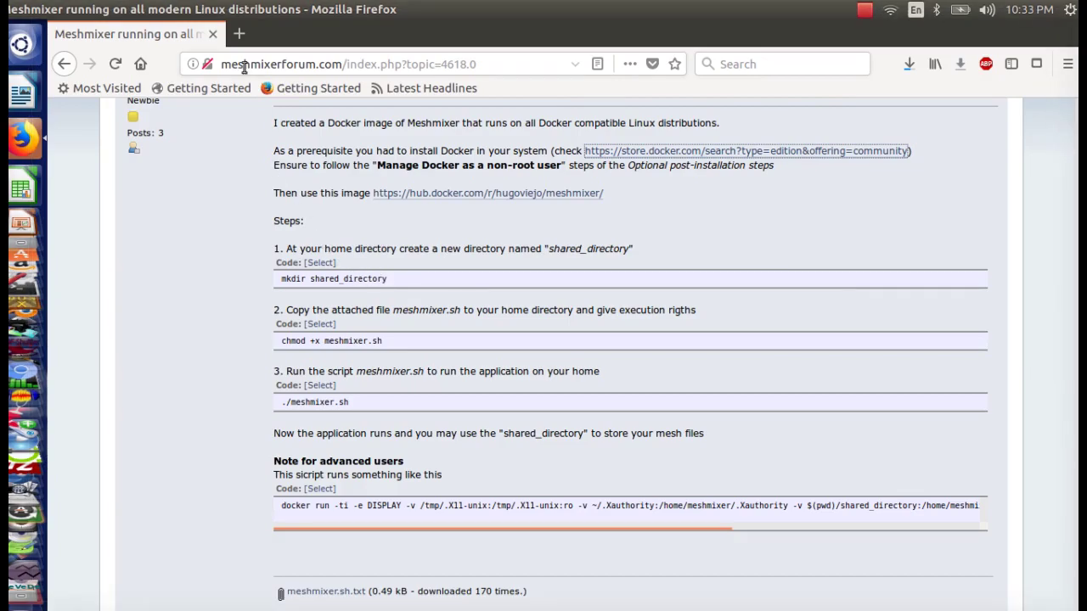
Step: In a new tab, search Google for 'meshmixer' and open the Autodesk Meshmixer result
click(241, 34)
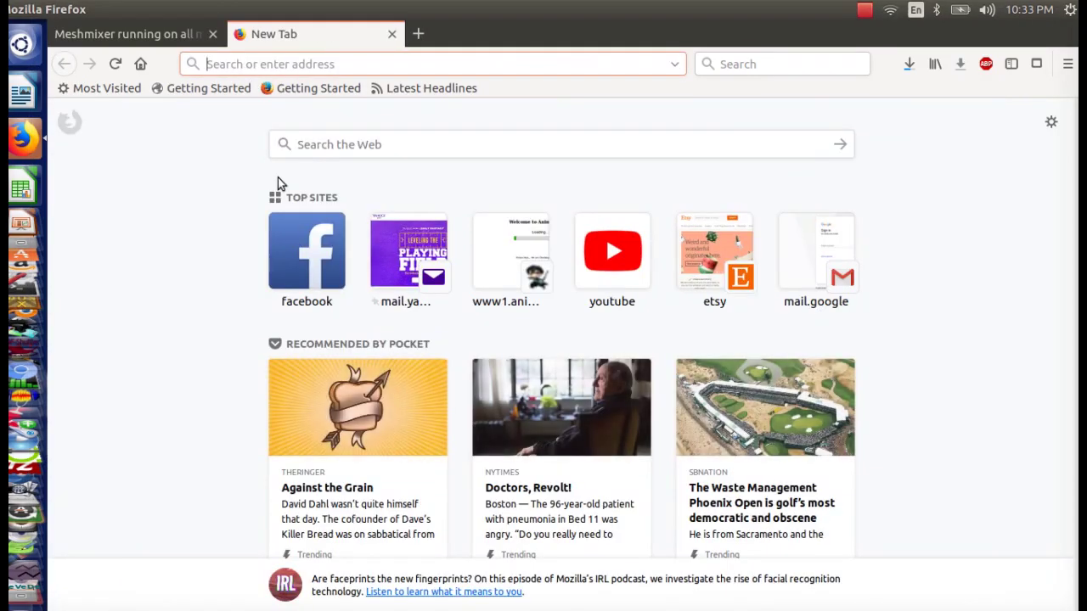
click(309, 149)
text(mesh)
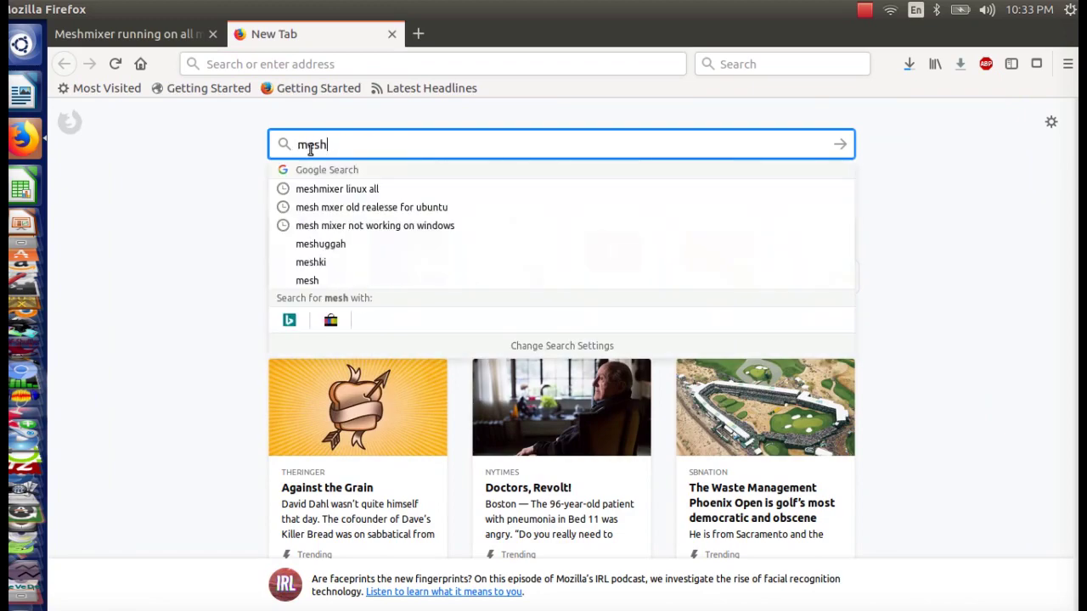
text(mixer)
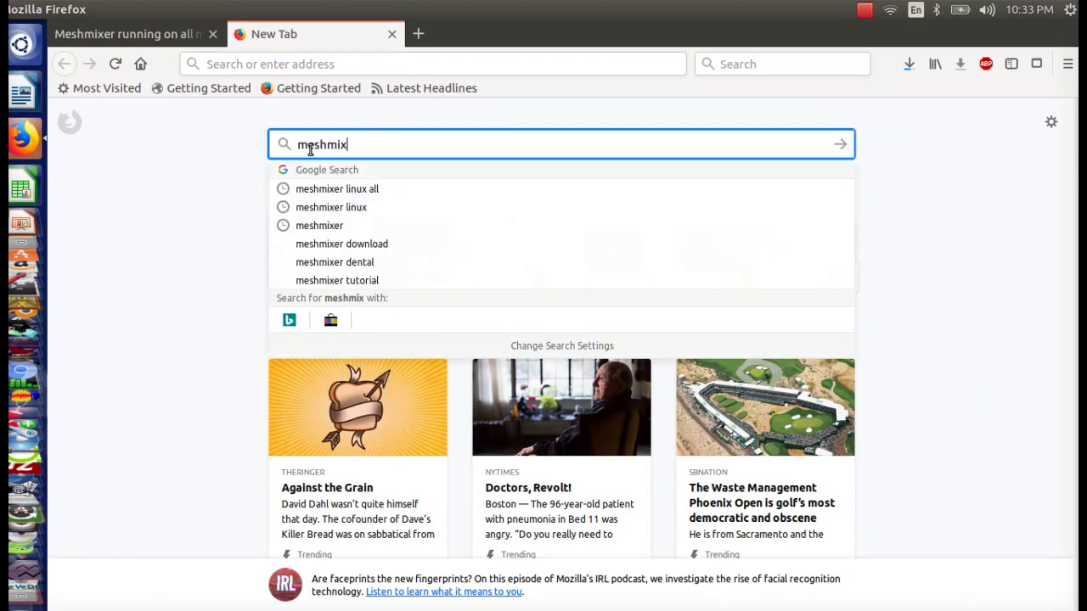
key(Return)
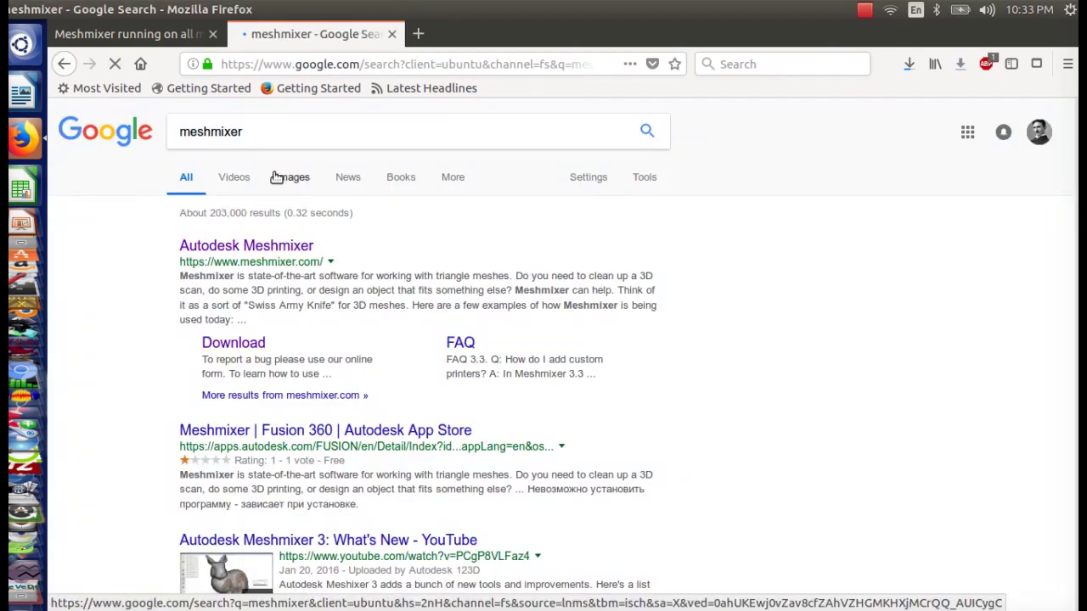
scroll(365, 246, down, 5)
scroll(365, 245, up, 5)
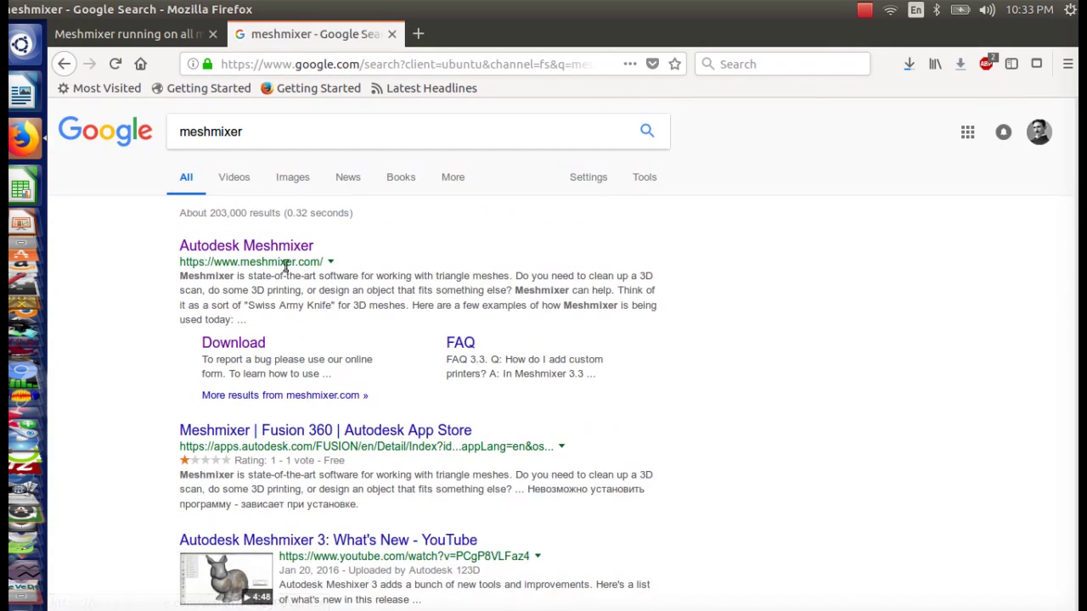
click(266, 251)
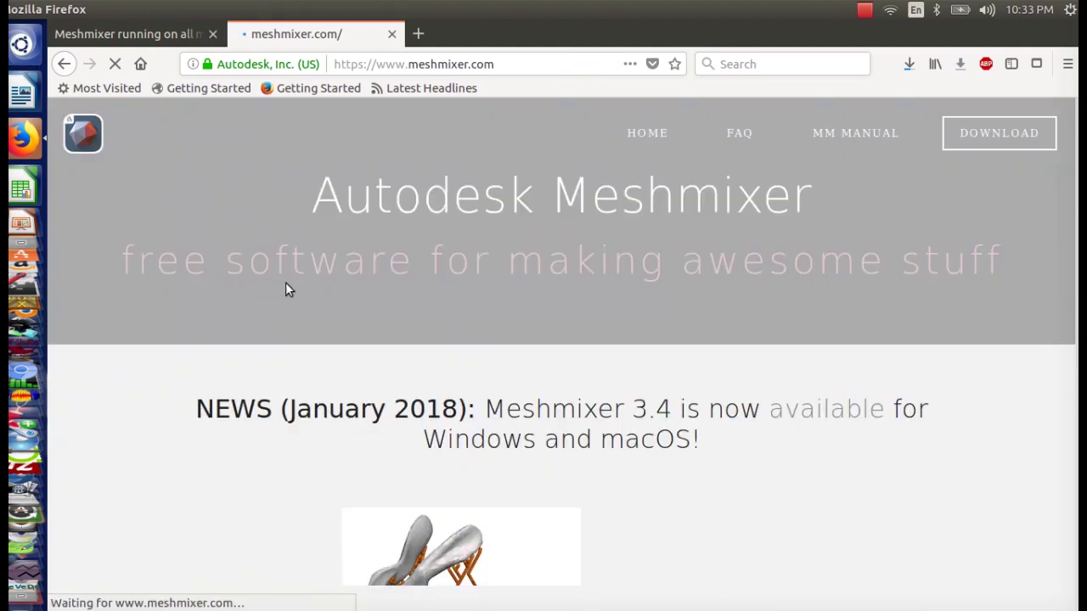
Step: Scroll through the meshmixer.com homepage, including the January 2018 version 3.4 news
scroll(429, 303, down, 5)
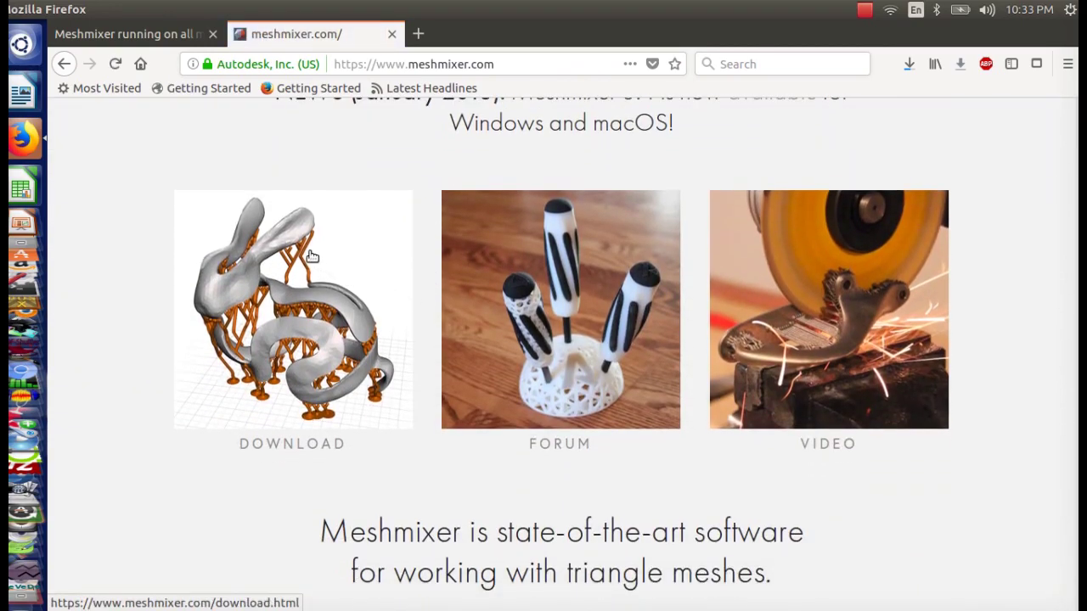
scroll(320, 258, down, 5)
scroll(320, 258, down, 2)
scroll(524, 364, down, 6)
scroll(506, 340, down, 8)
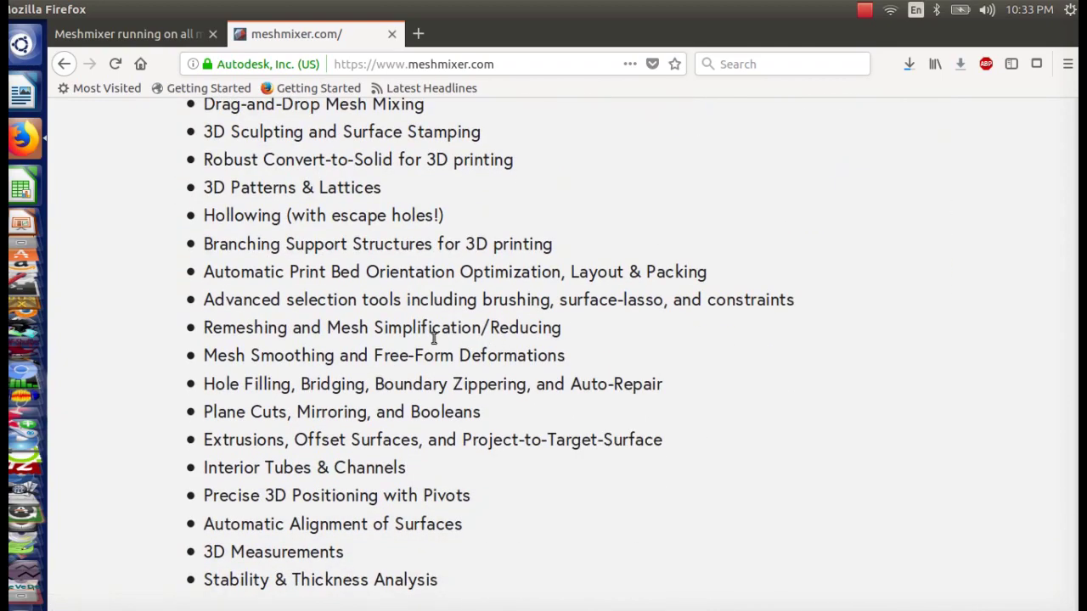
scroll(428, 338, down, 8)
scroll(408, 382, up, 15)
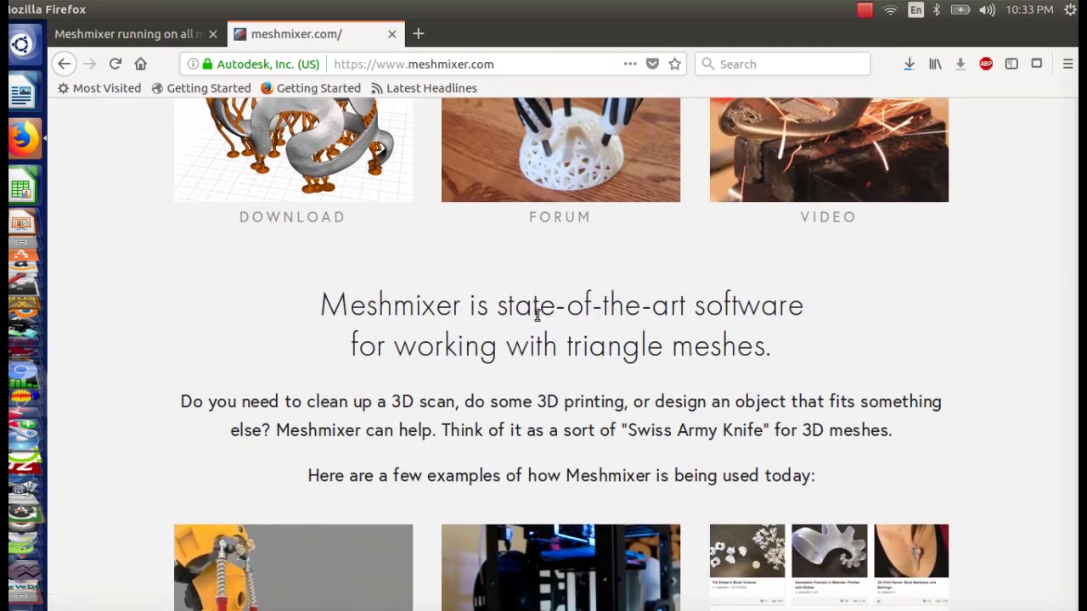
scroll(544, 320, up, 8)
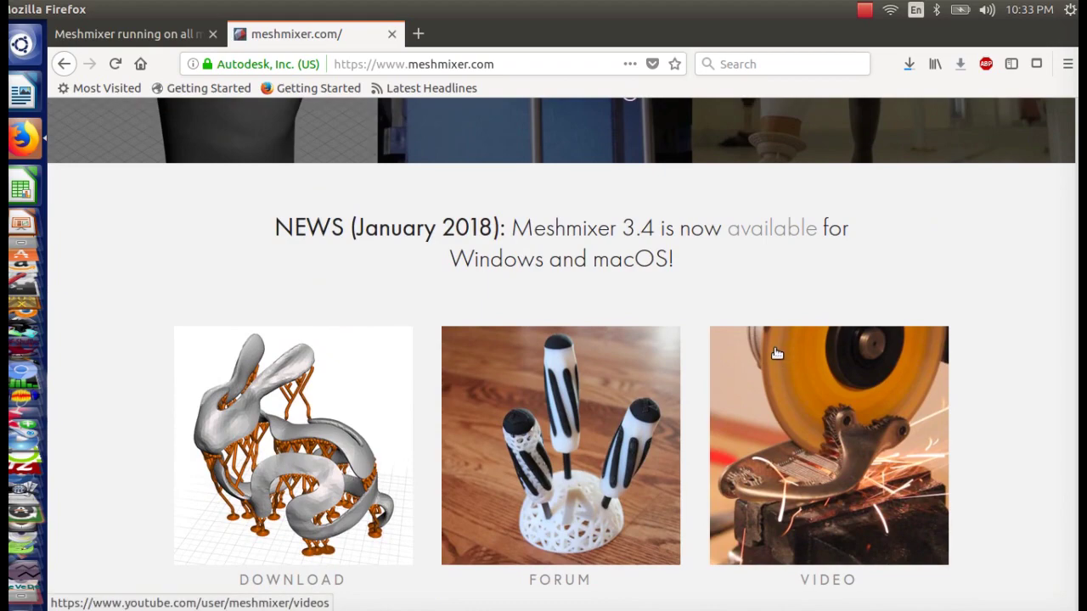
scroll(704, 322, up, 4)
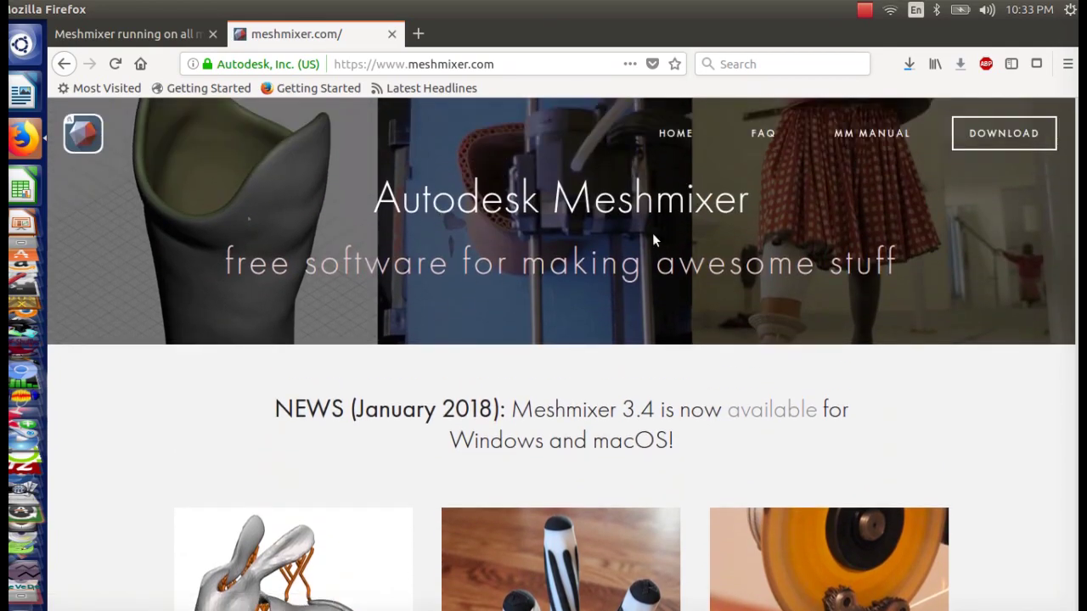
scroll(654, 242, down, 7)
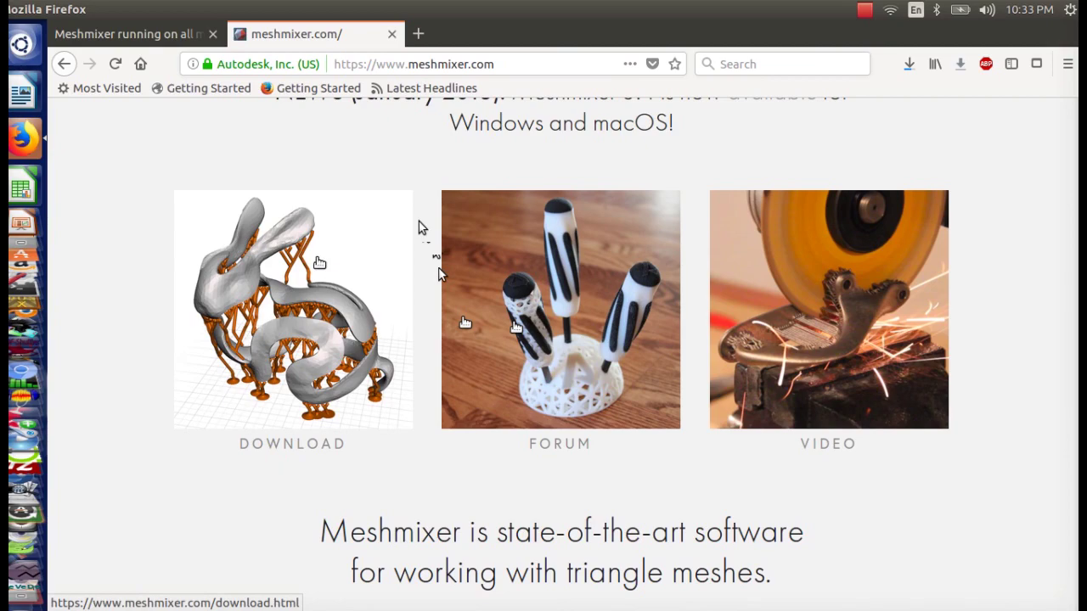
scroll(465, 323, up, 5)
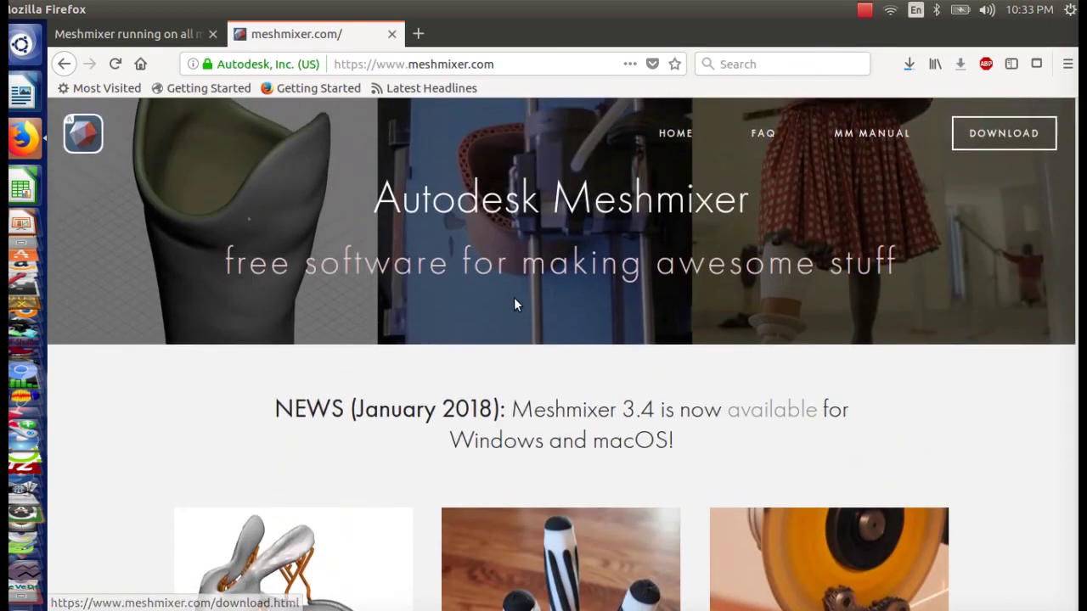
scroll(509, 301, down, 5)
scroll(495, 327, down, 5)
scroll(521, 351, up, 4)
scroll(502, 308, up, 5)
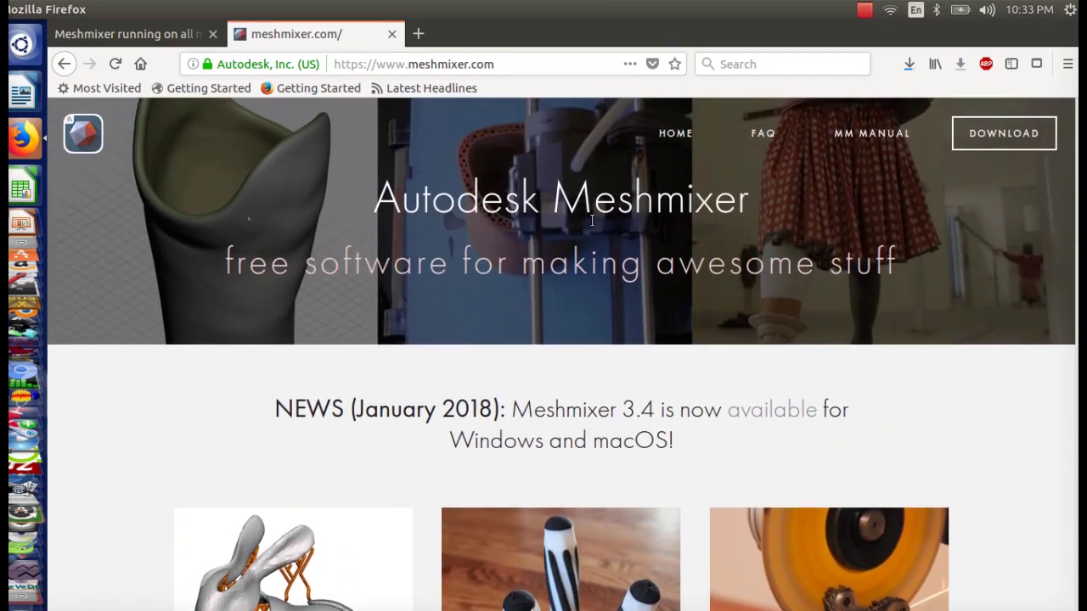
scroll(733, 255, down, 5)
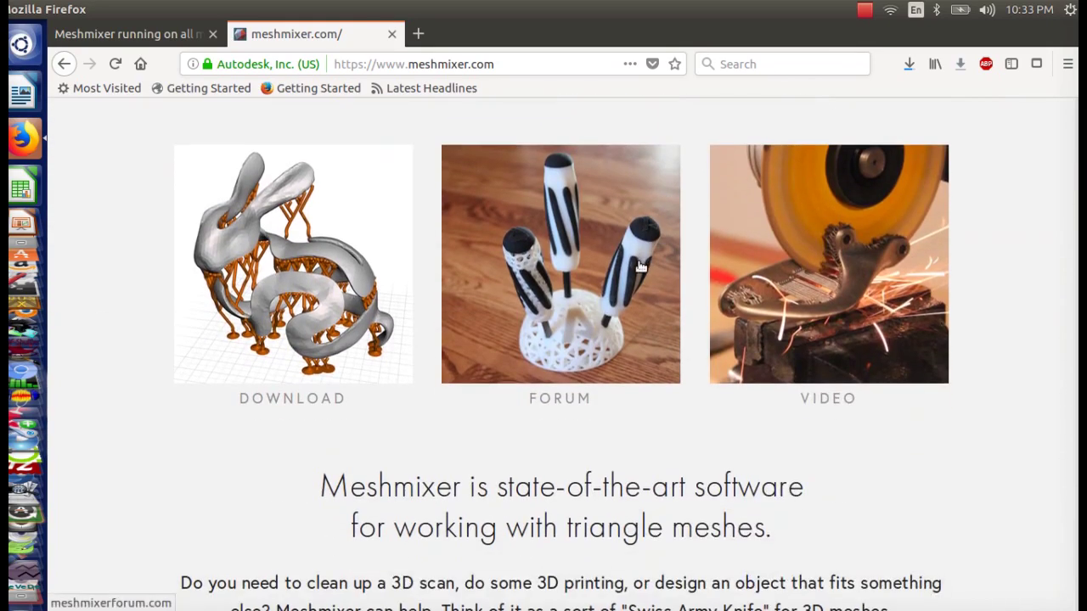
scroll(438, 315, up, 5)
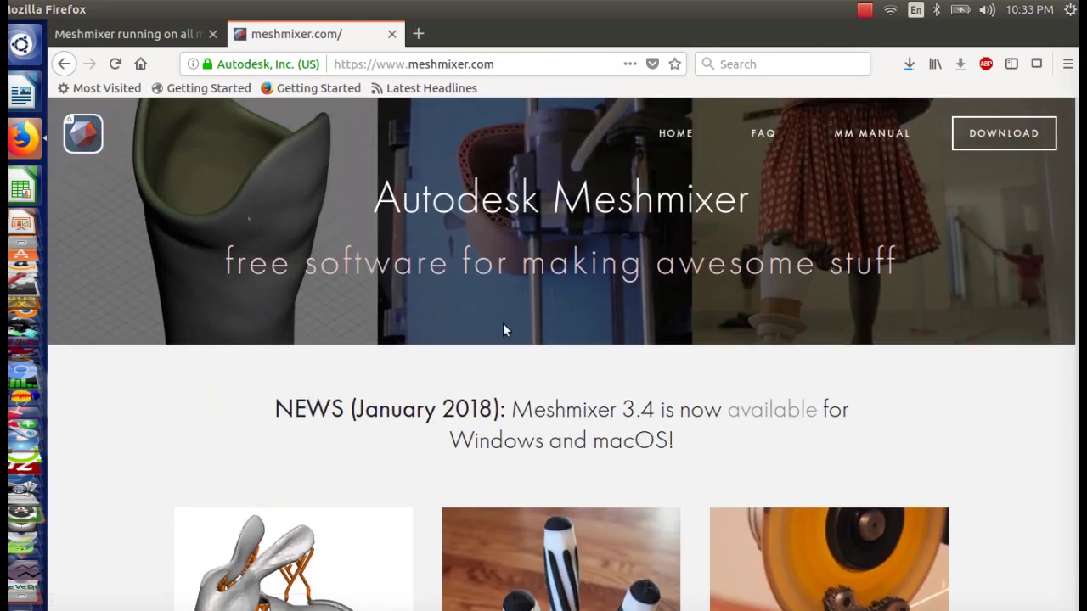
scroll(506, 330, down, 5)
scroll(432, 328, up, 5)
scroll(704, 244, down, 3)
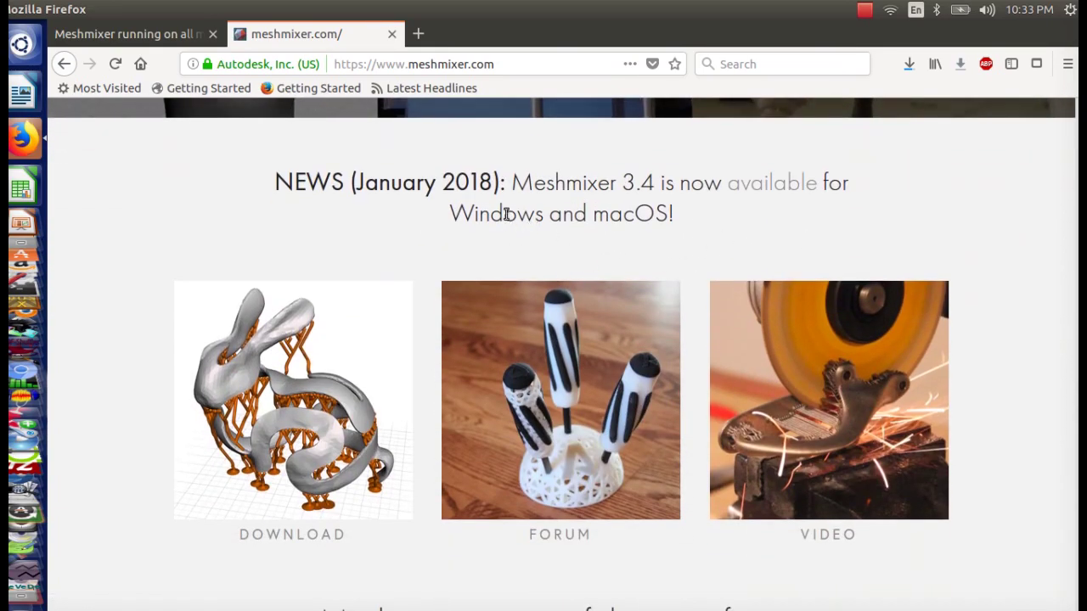
scroll(332, 311, down, 5)
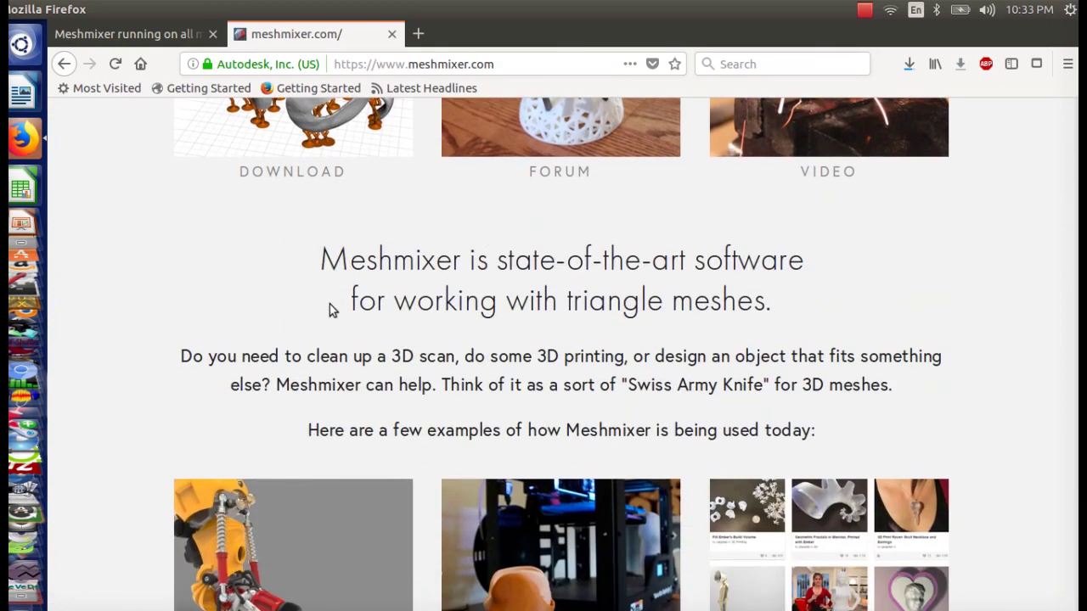
scroll(332, 310, down, 4)
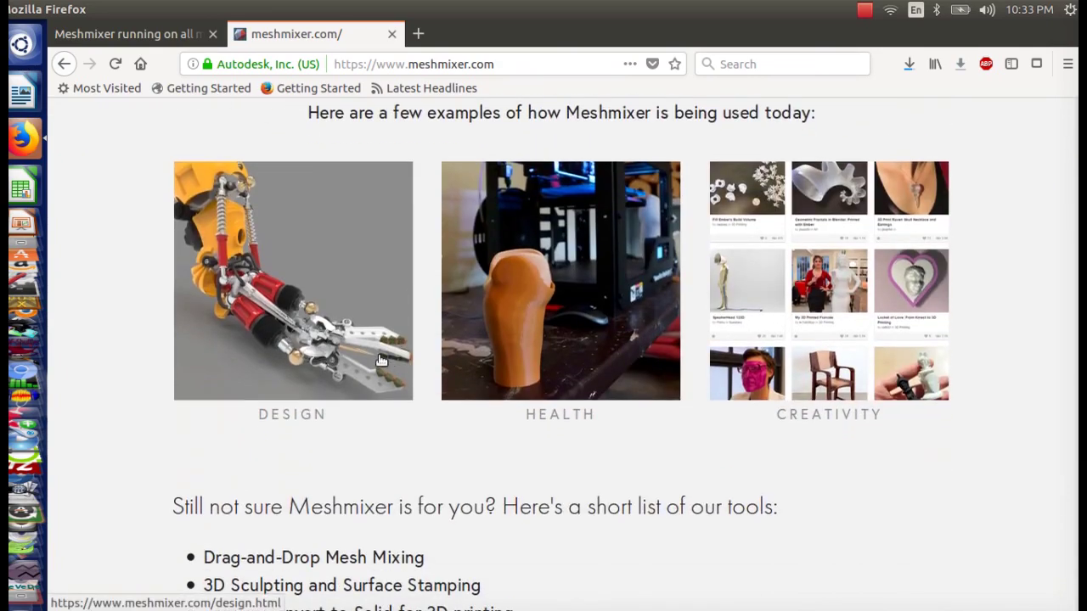
scroll(340, 381, up, 9)
scroll(486, 246, up, 3)
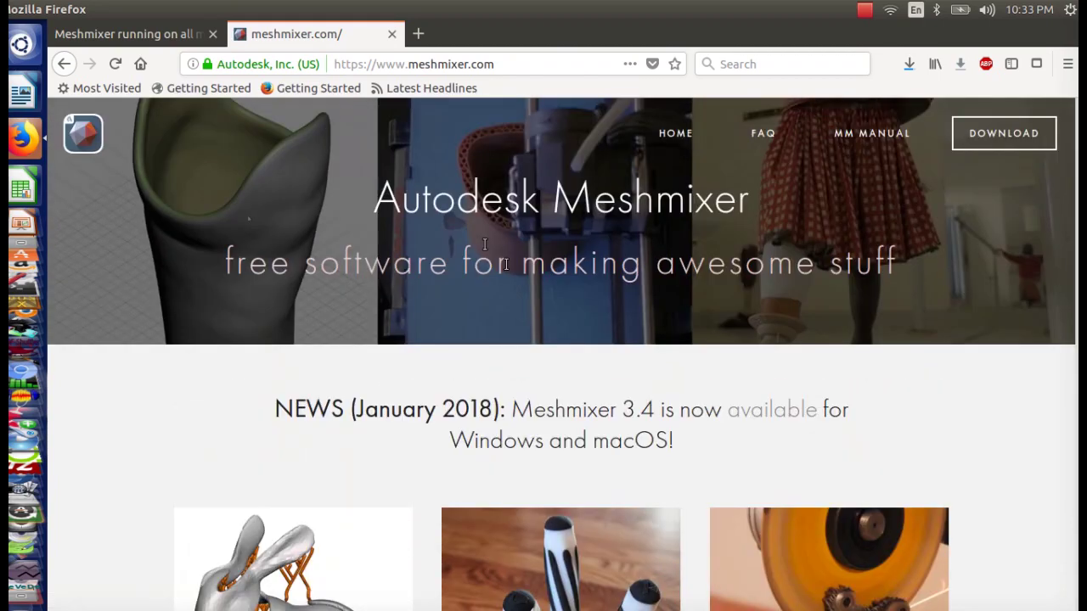
scroll(495, 271, down, 5)
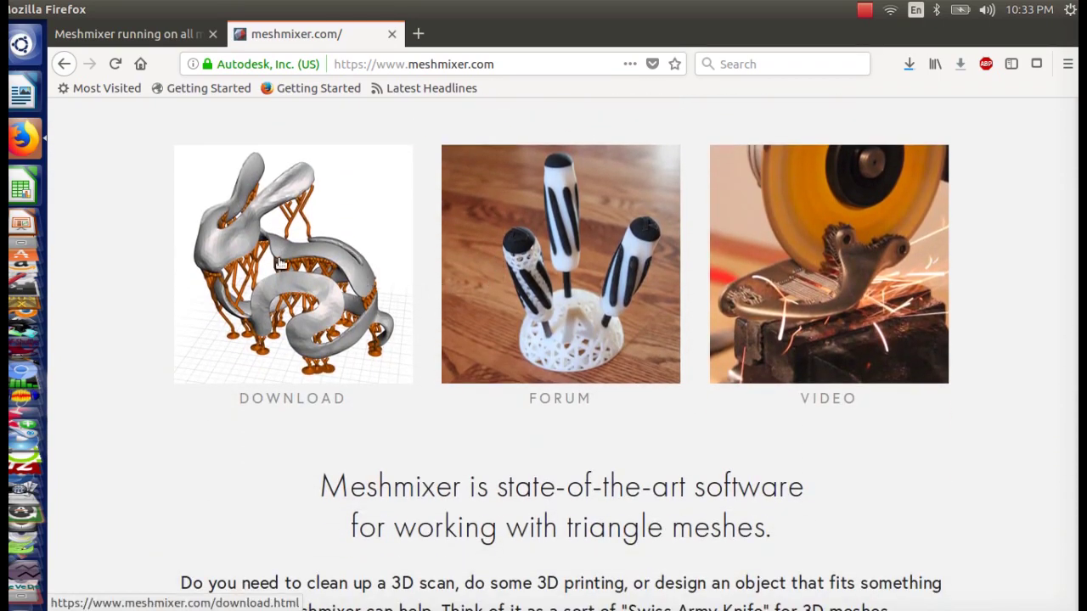
scroll(430, 346, up, 5)
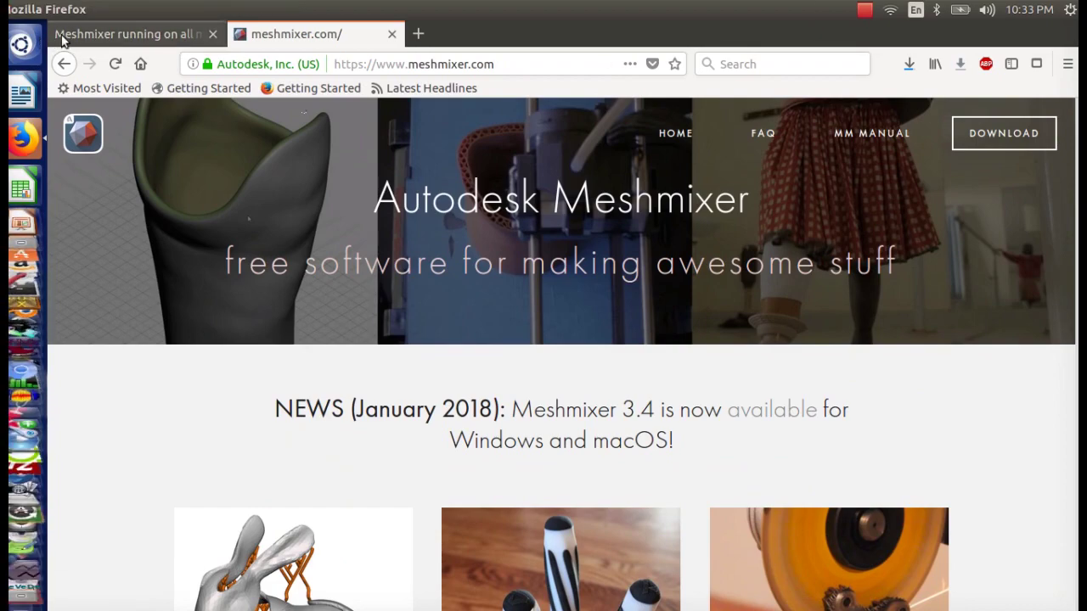
Step: Return to the Linux forum tab and look up 'wine' in the Dash, then close it
click(55, 34)
click(21, 44)
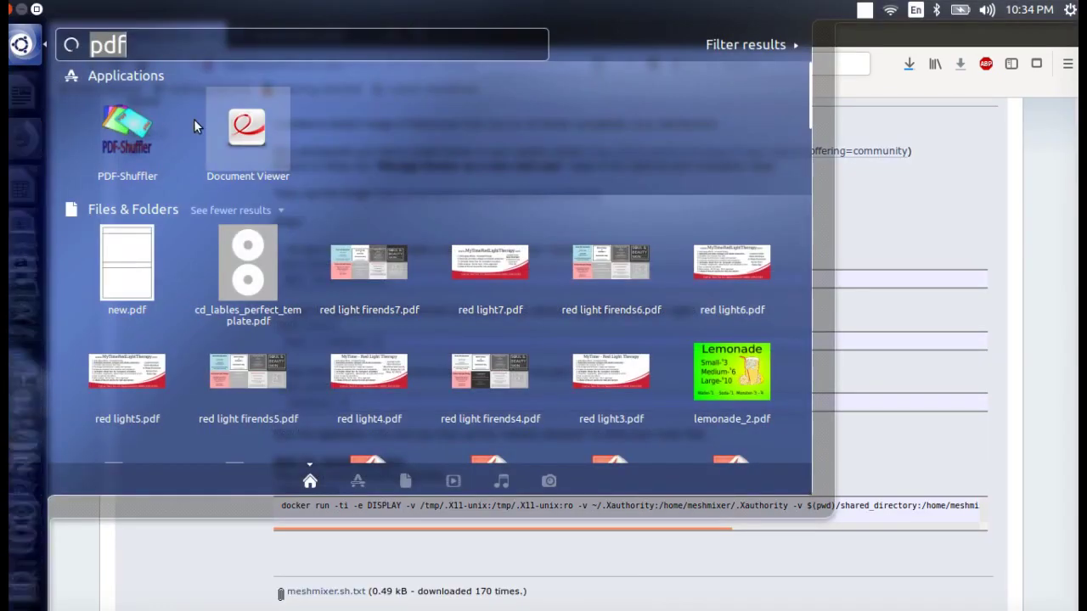
text(wine)
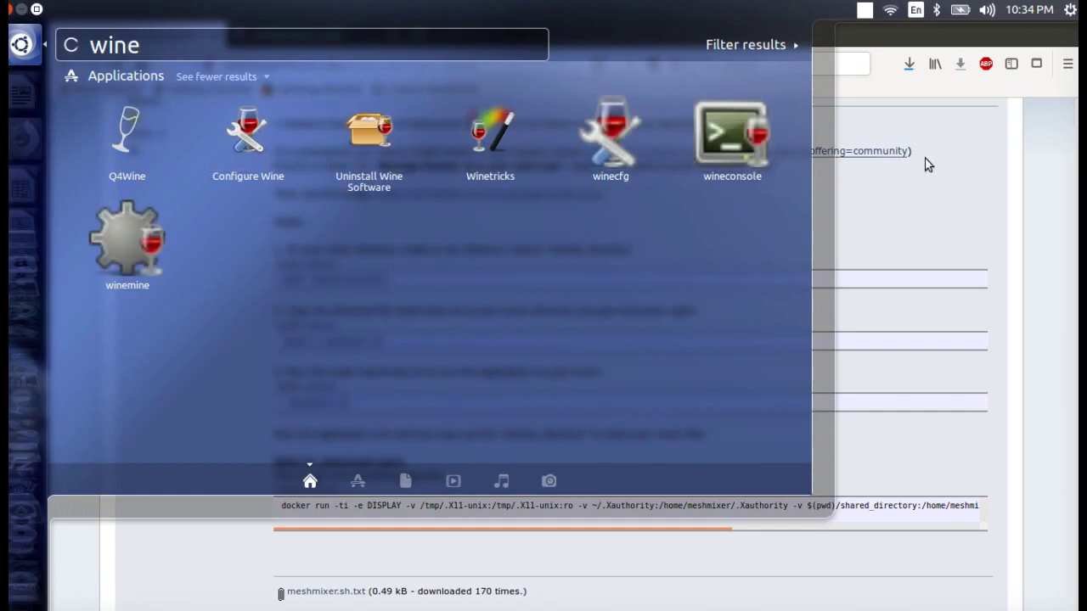
key(Down)
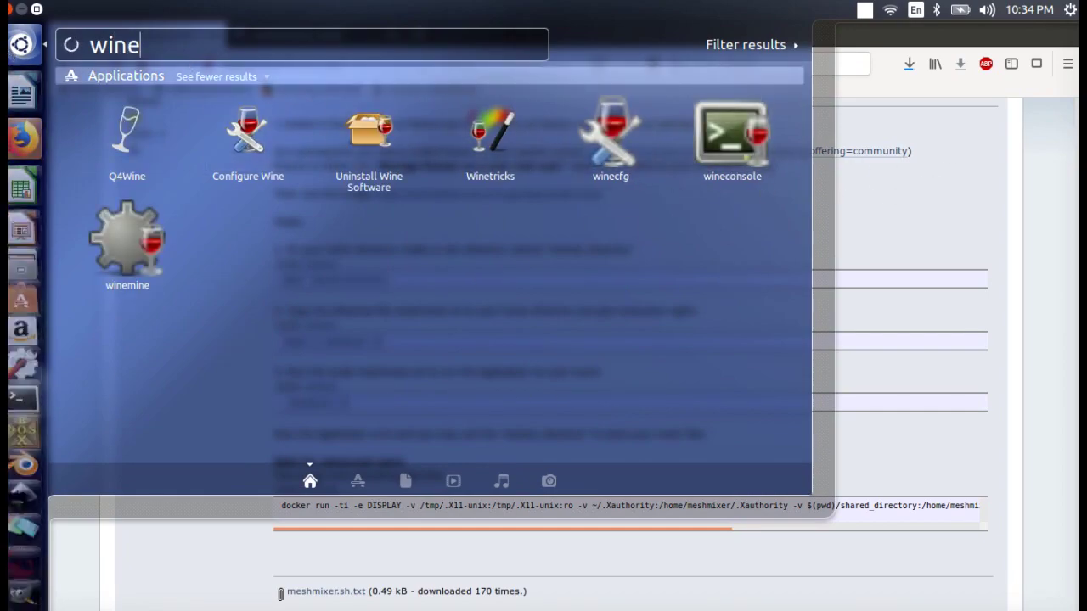
key(Escape)
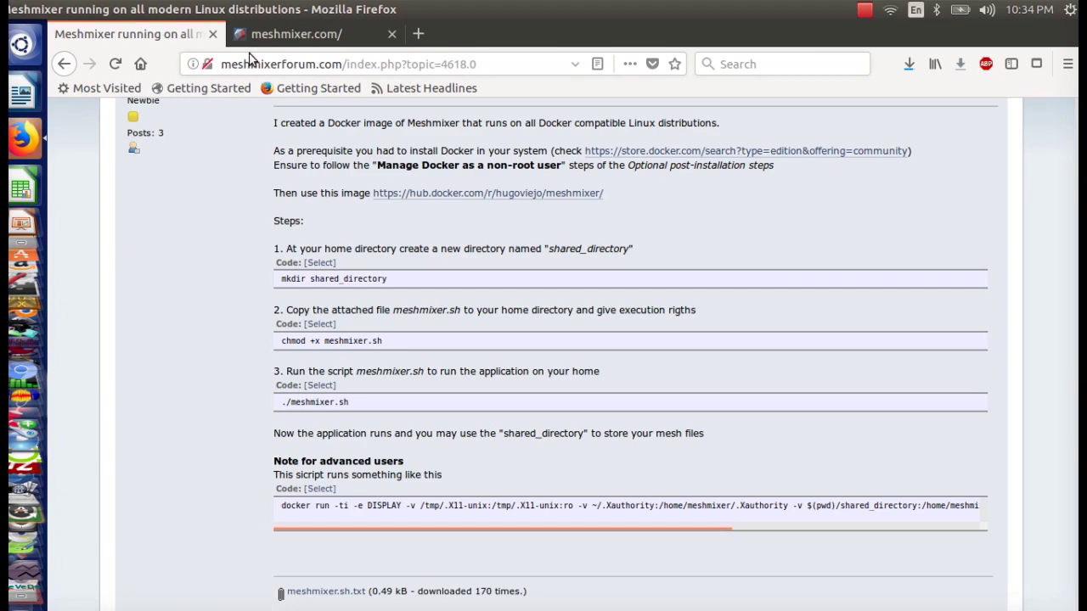
scroll(314, 338, up, 7)
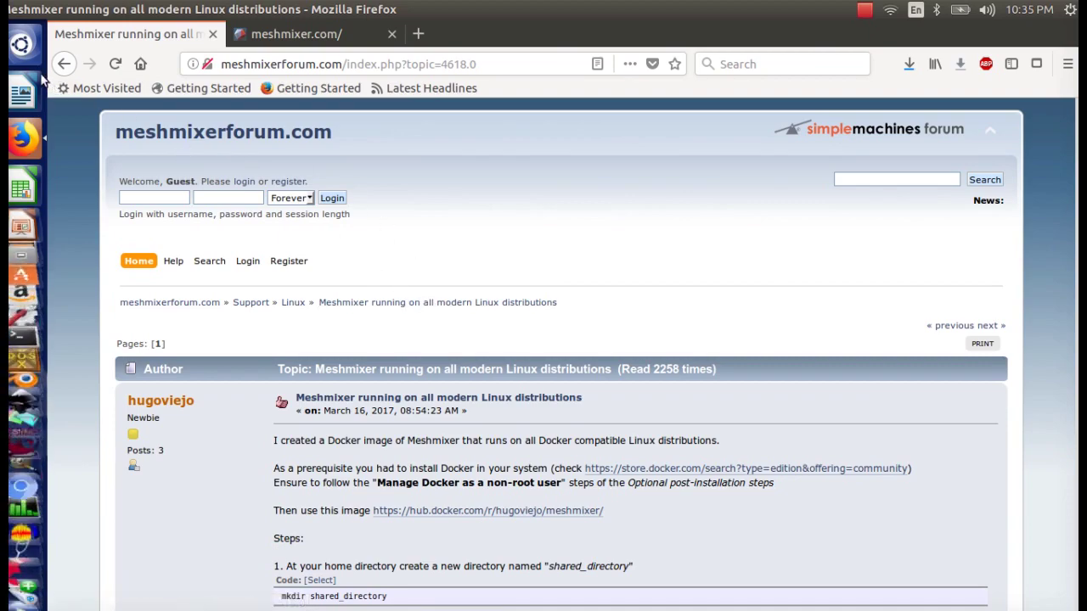
Step: Launch Meshmixer from the Dash by searching 'me'
click(22, 45)
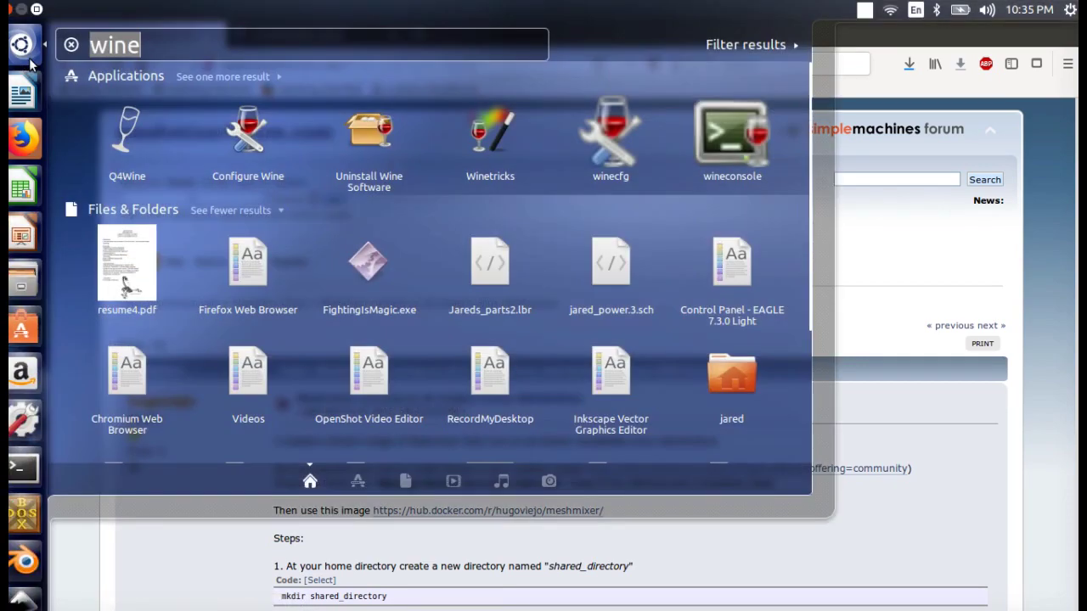
text(me)
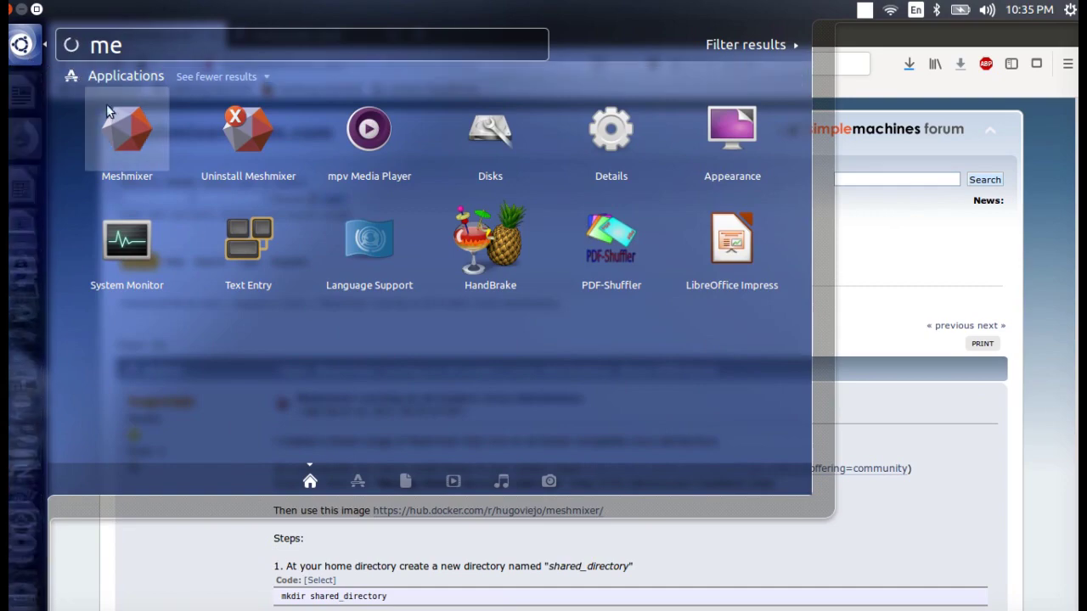
click(129, 142)
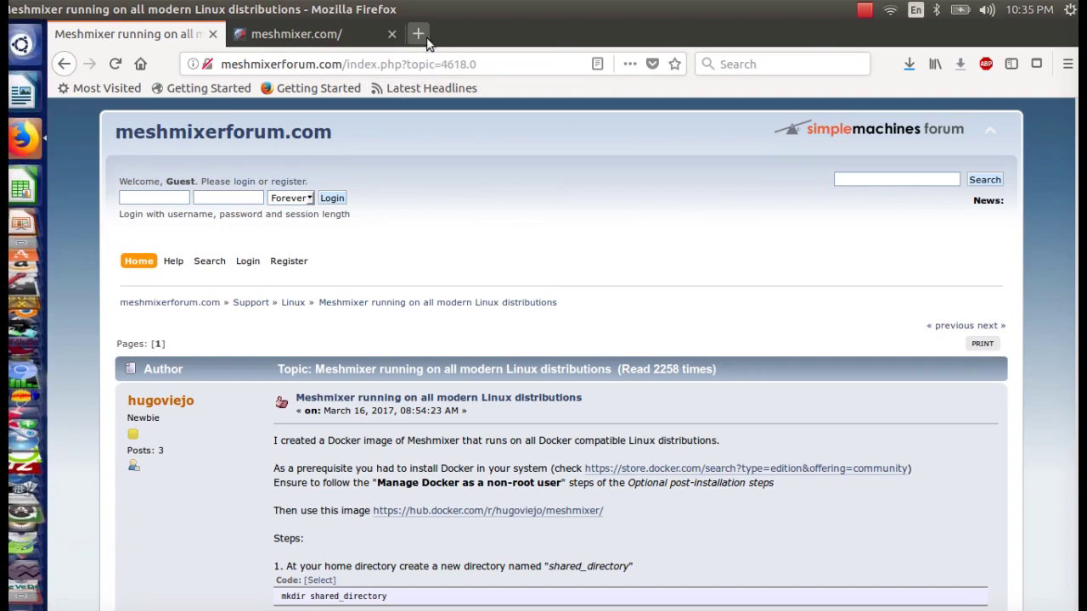
Step: Open a new blank tab beside the Meshmixer homepage
click(399, 34)
click(417, 34)
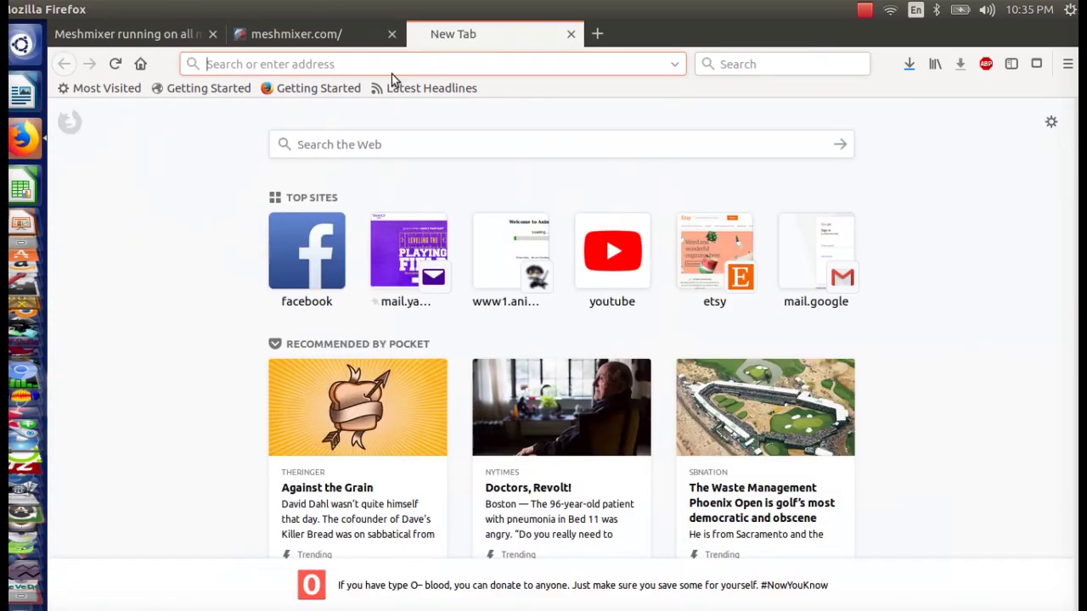
click(285, 35)
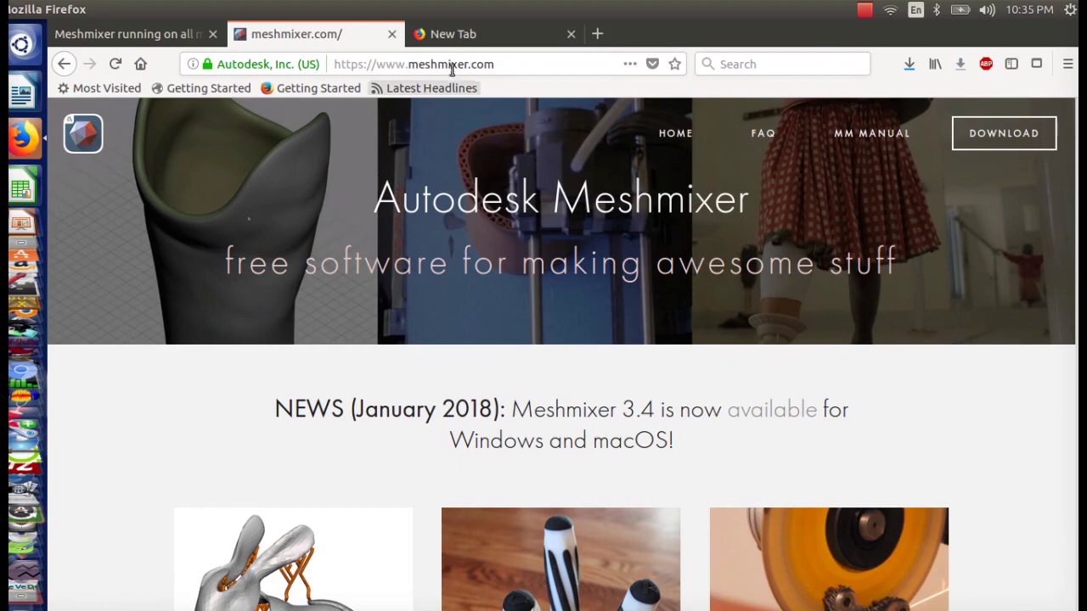
drag(507, 34, 444, 147)
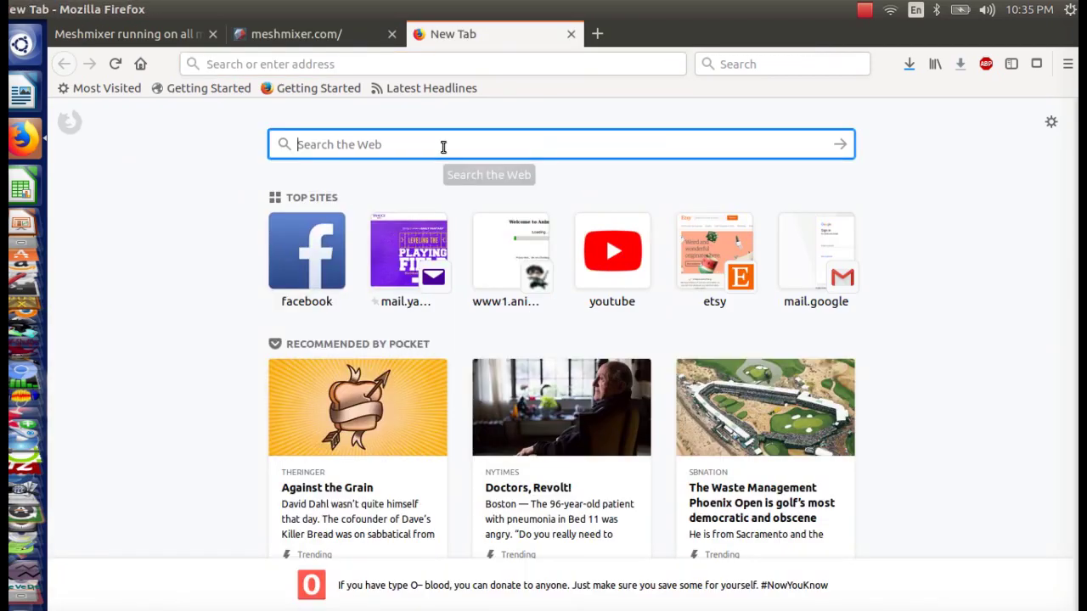
Step: Search '2018 wine mesh mixer' and review the WineHQ AppDB meshmixer ratings, Platinum and Gold
text(wine)
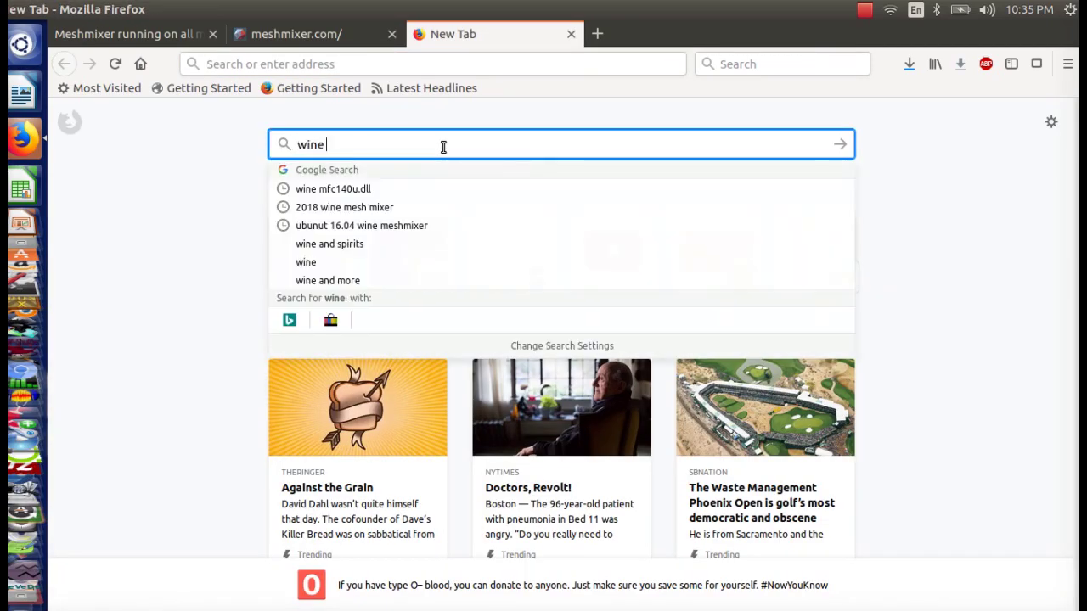
click(428, 203)
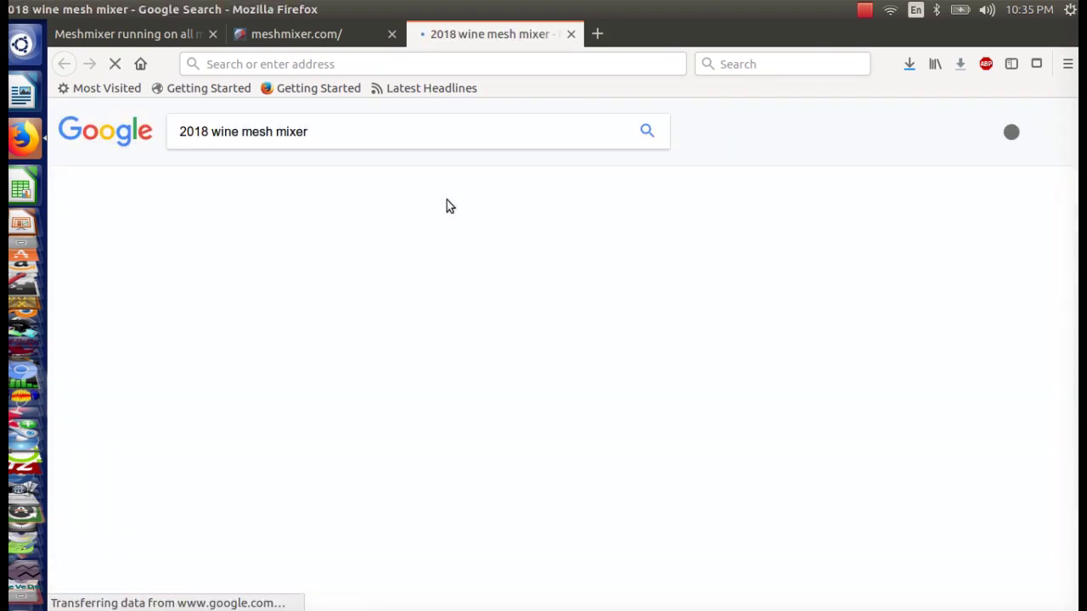
click(297, 275)
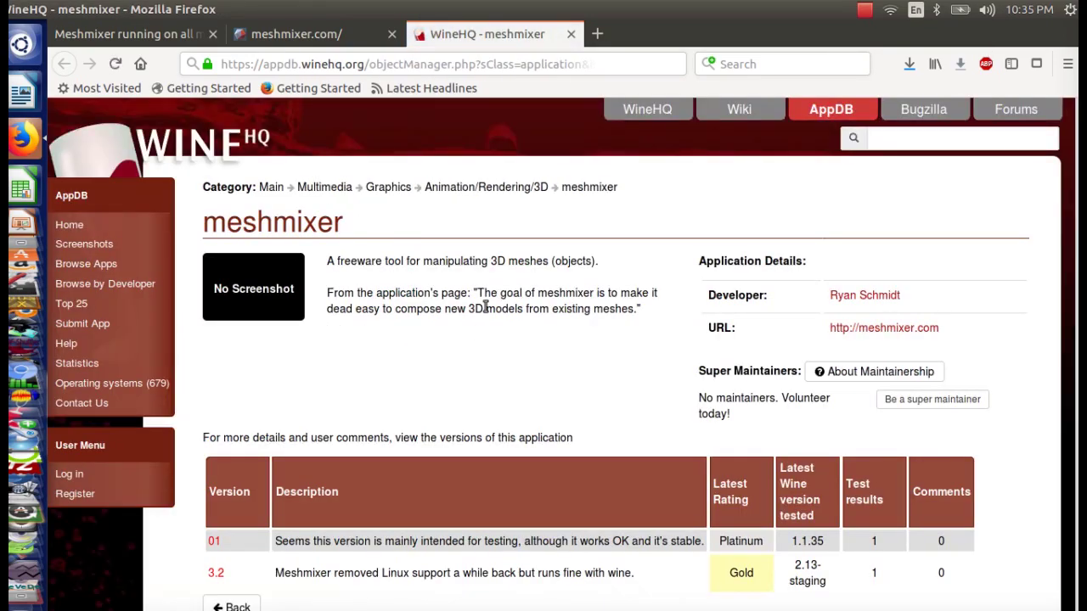
scroll(524, 326, down, 3)
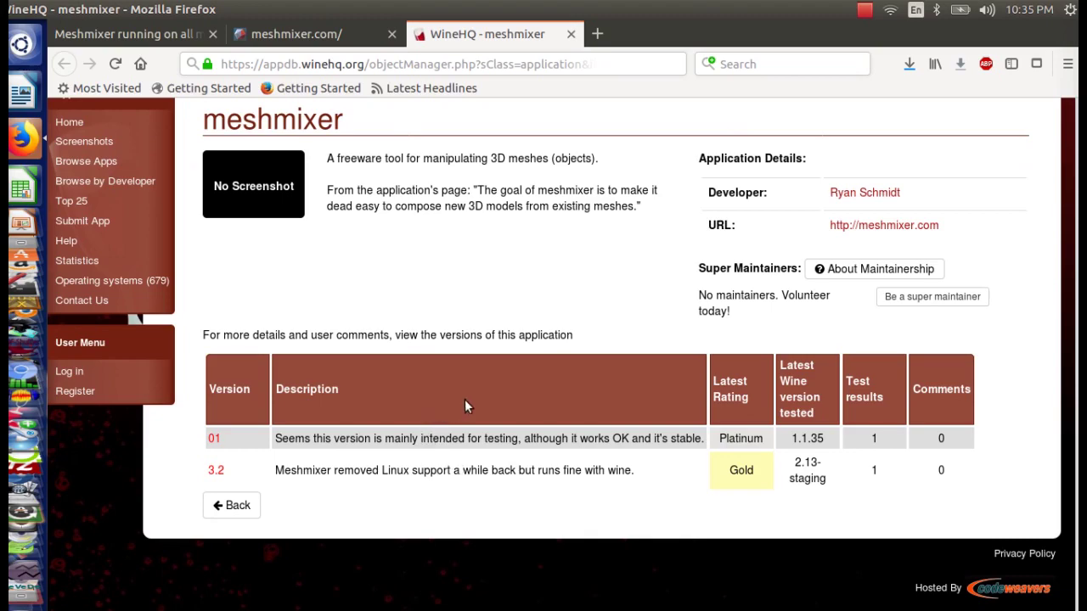
scroll(518, 389, up, 2)
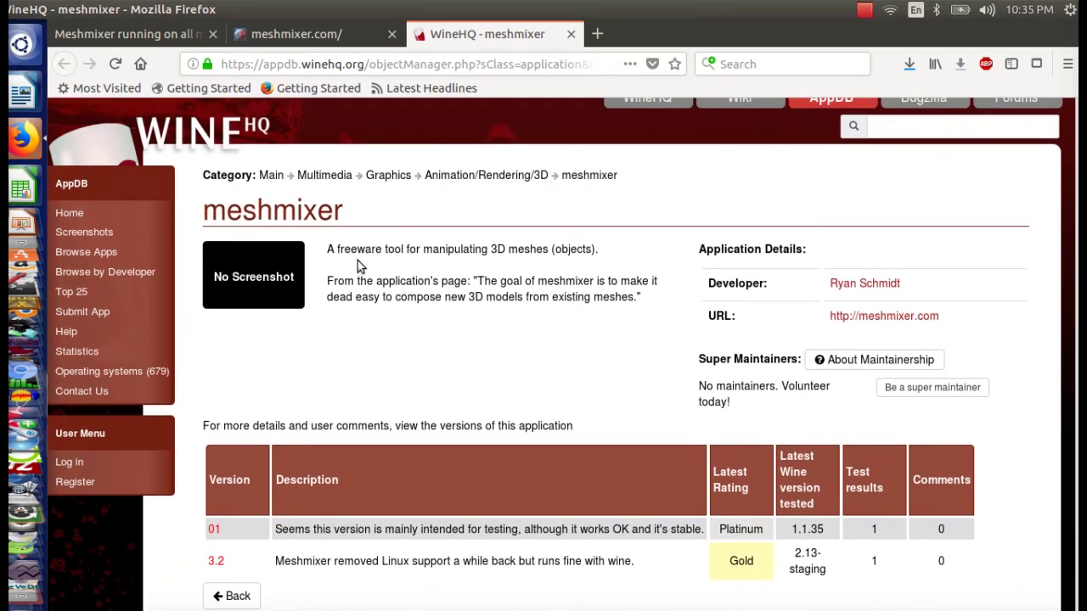
Step: Close the WineHQ page and read through the Meshmixer Linux forum thread
click(571, 34)
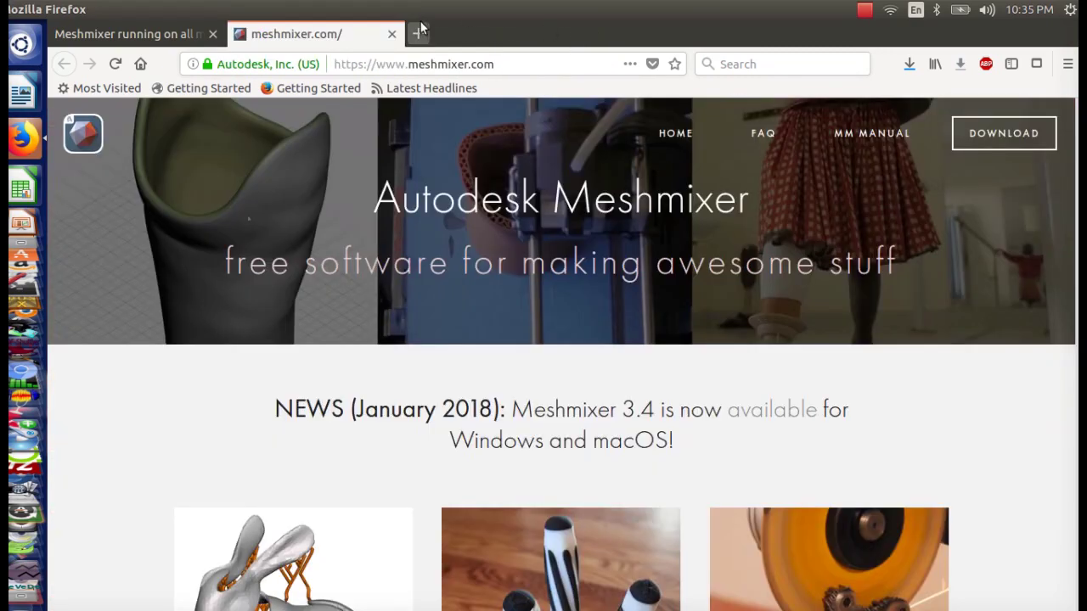
click(135, 38)
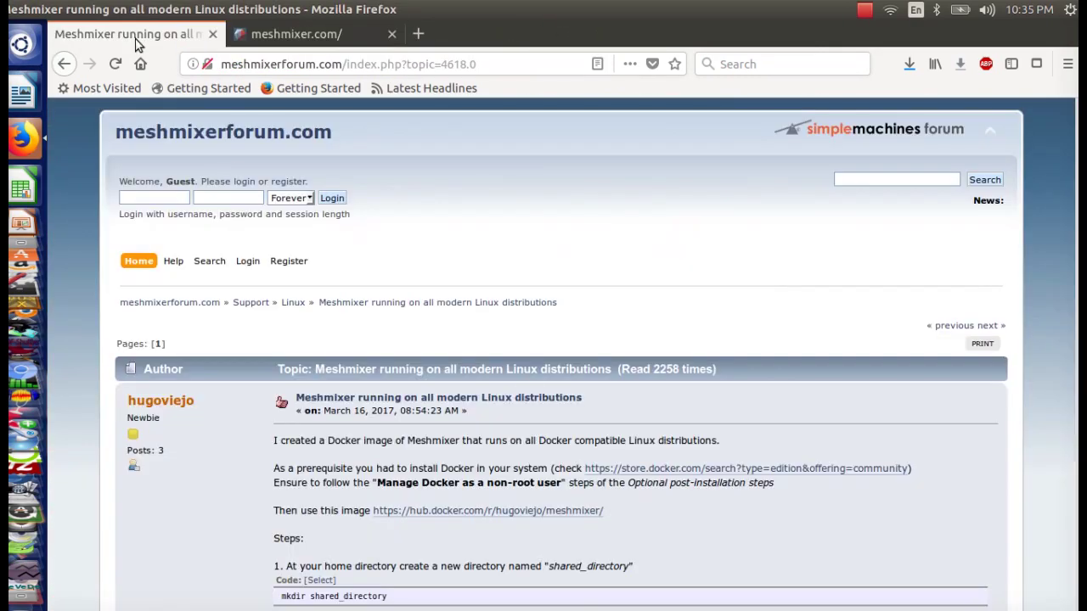
scroll(351, 342, down, 3)
scroll(357, 346, up, 3)
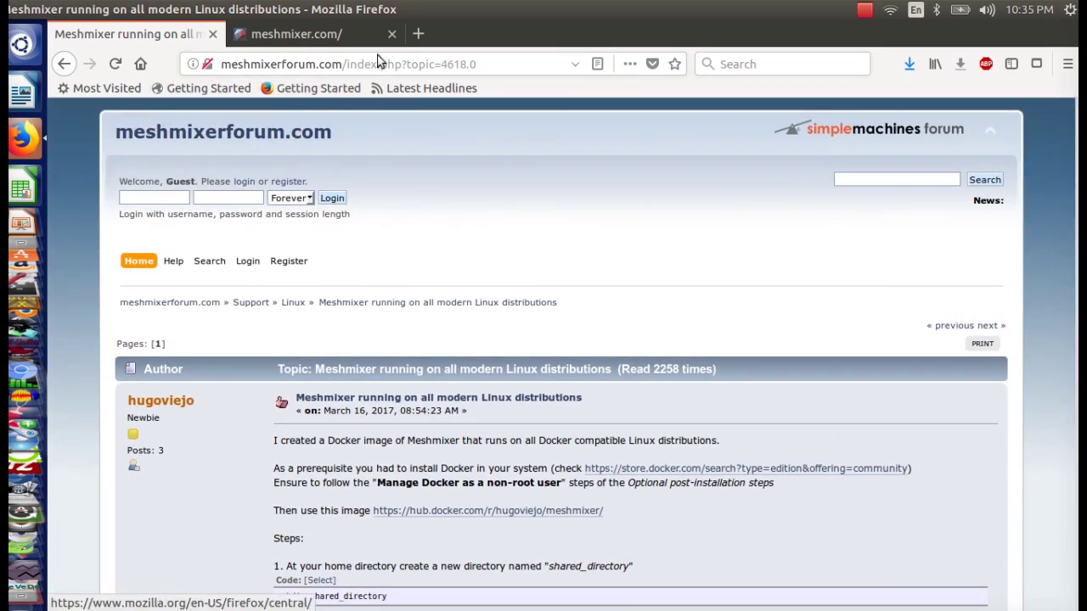
scroll(404, 304, down, 10)
scroll(479, 369, up, 6)
scroll(320, 279, up, 4)
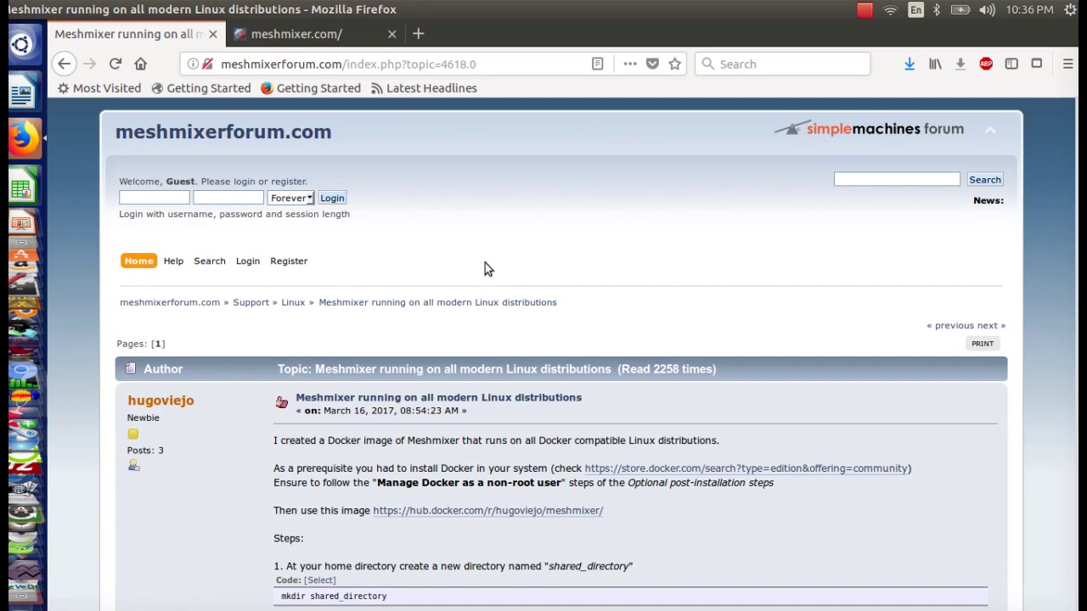
scroll(511, 314, down, 6)
scroll(513, 311, up, 4)
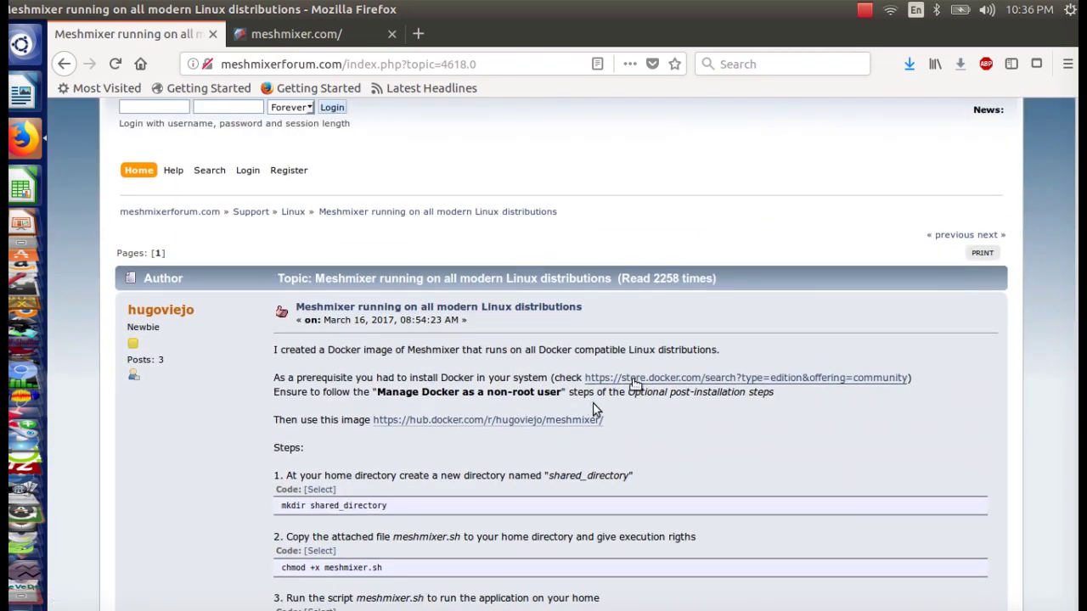
scroll(401, 463, down, 1)
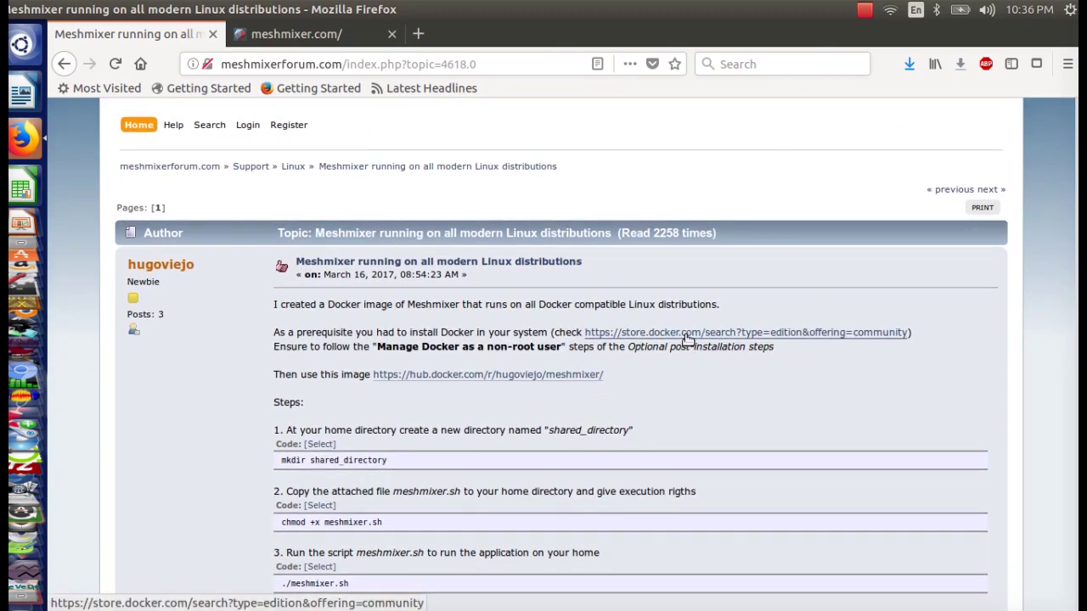
scroll(651, 326, down, 6)
scroll(608, 276, up, 5)
scroll(743, 254, down, 8)
scroll(541, 399, up, 12)
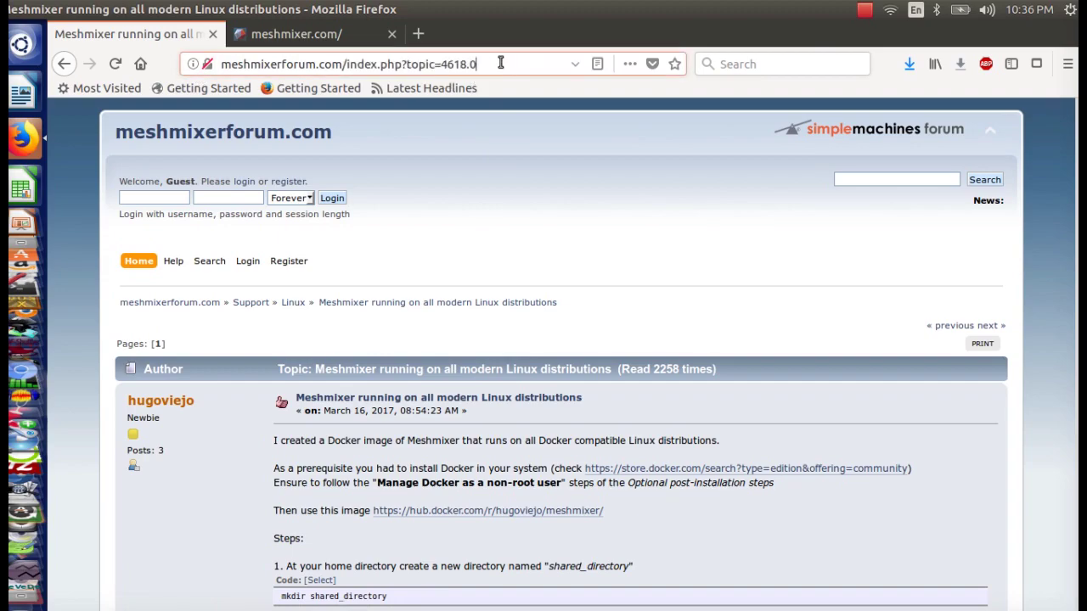
Step: Select the forum thread's web address in the address bar
drag(475, 64, 191, 68)
click(498, 64)
scroll(416, 351, down, 4)
scroll(507, 144, up, 1)
scroll(507, 138, up, 3)
drag(500, 61, 223, 65)
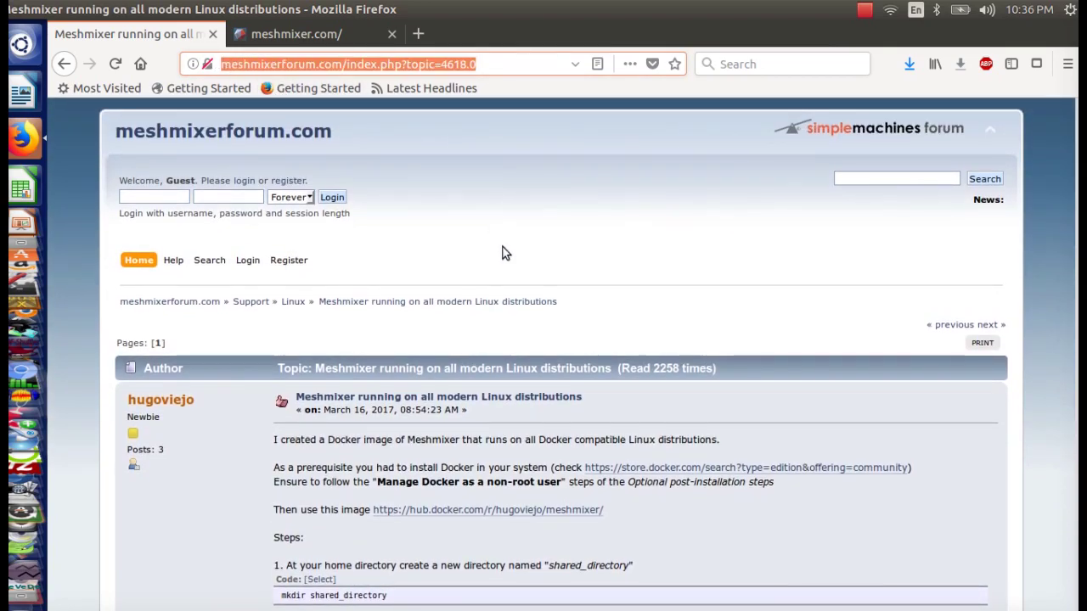
scroll(503, 247, down, 4)
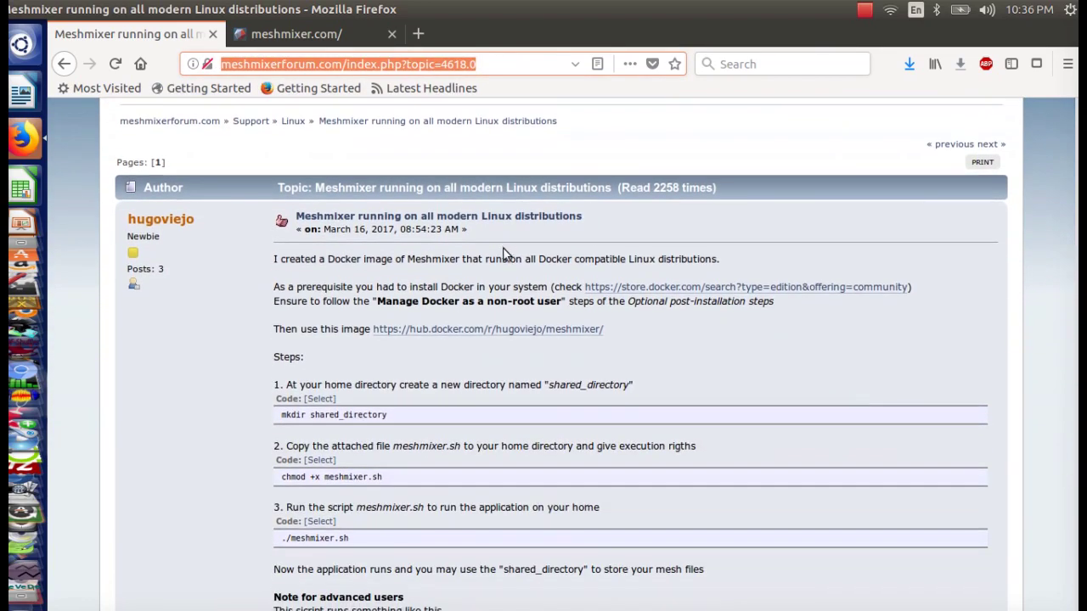
click(660, 149)
scroll(487, 159, up, 4)
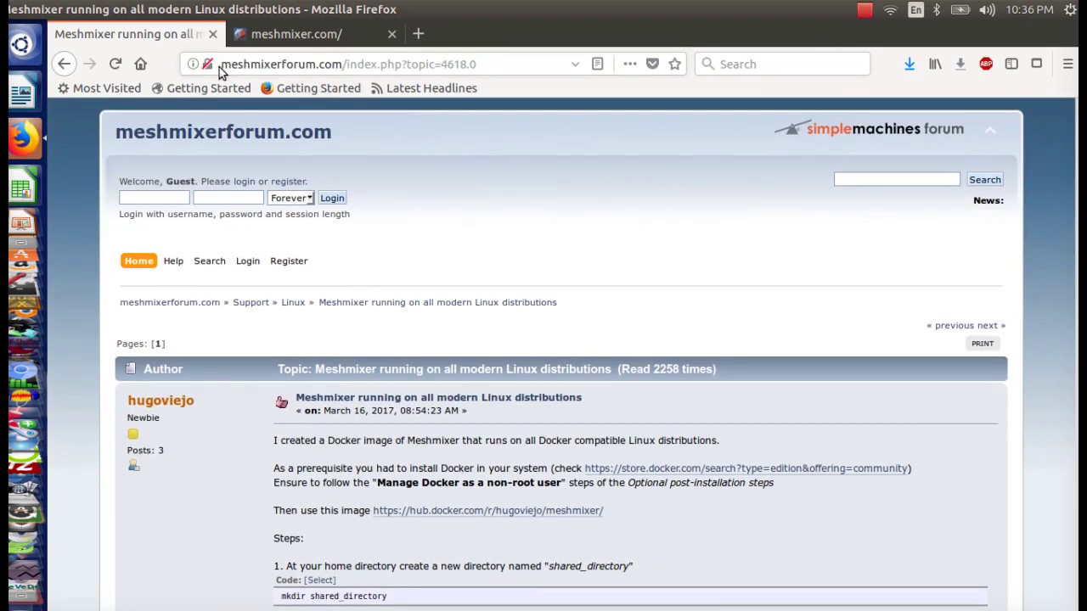
drag(219, 71, 485, 70)
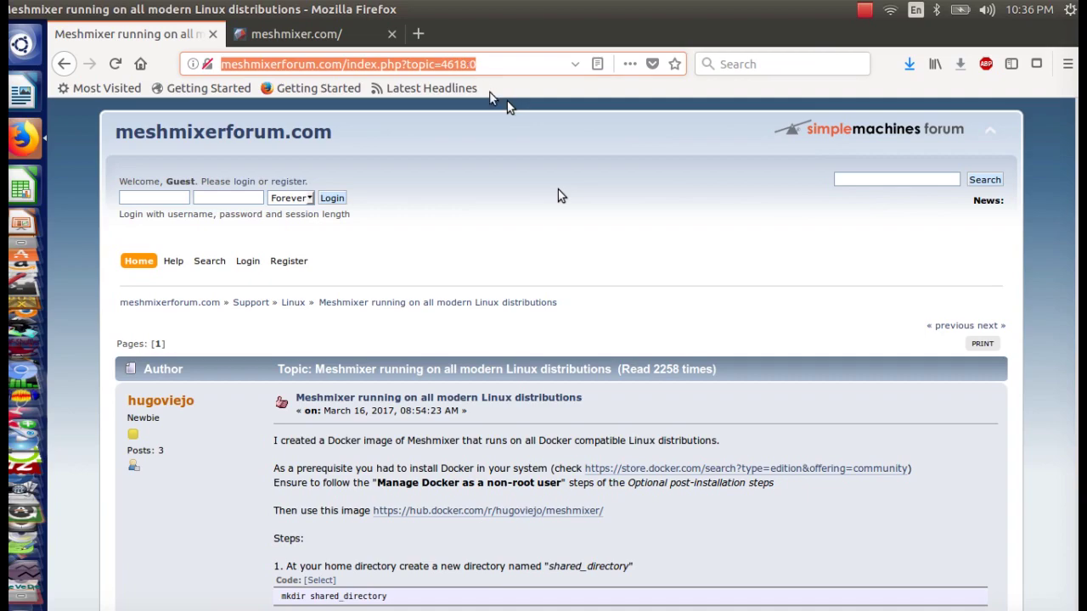
click(521, 202)
scroll(405, 355, down, 7)
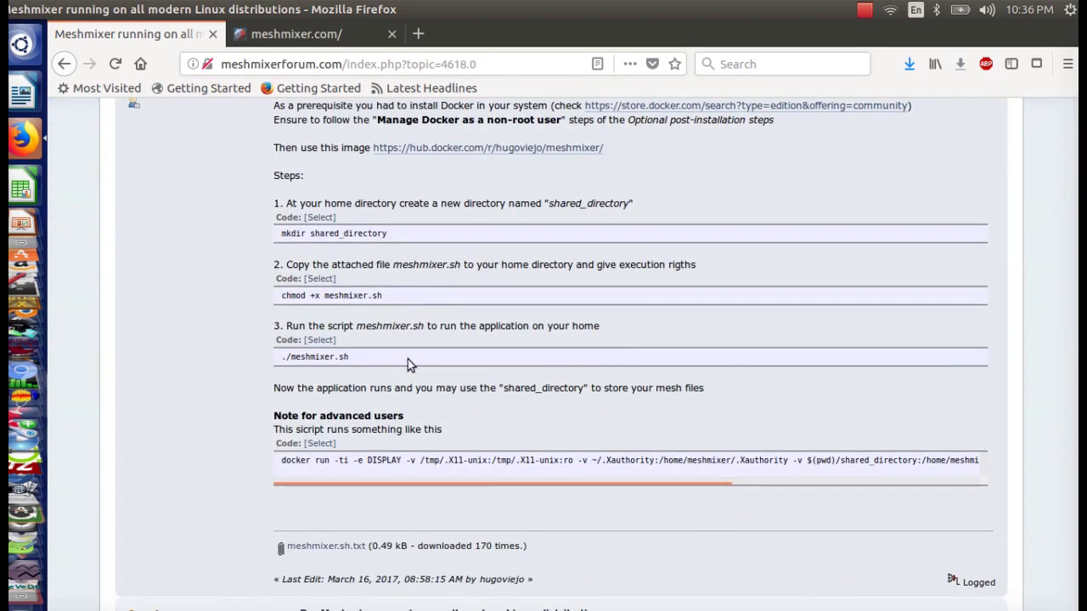
scroll(409, 366, up, 7)
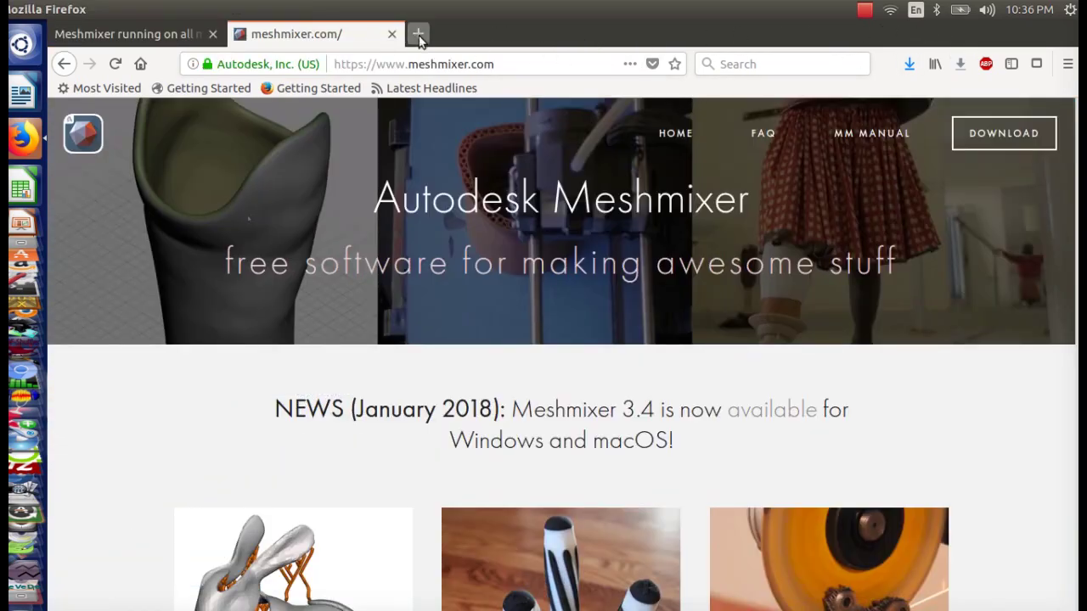
Step: Open the post's store.docker.com prerequisite link in a new tab
click(419, 36)
click(317, 40)
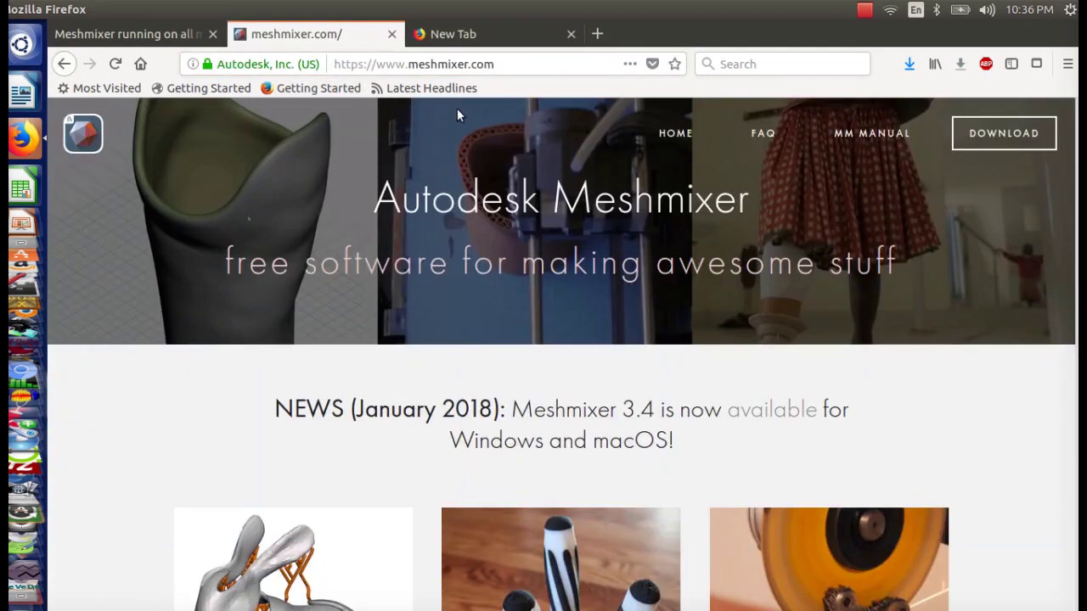
click(166, 36)
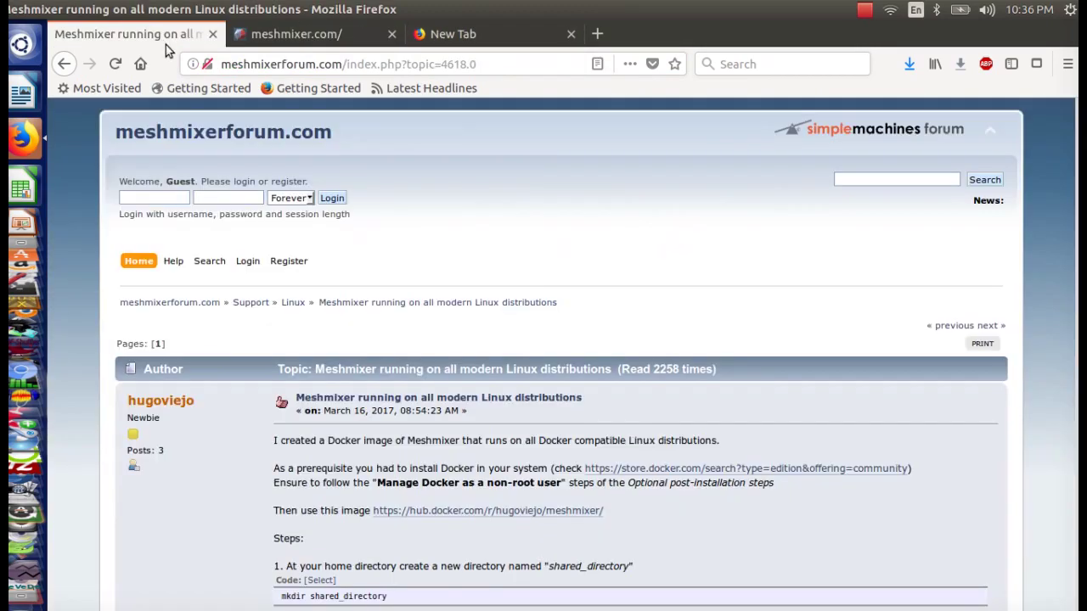
scroll(510, 246, down, 4)
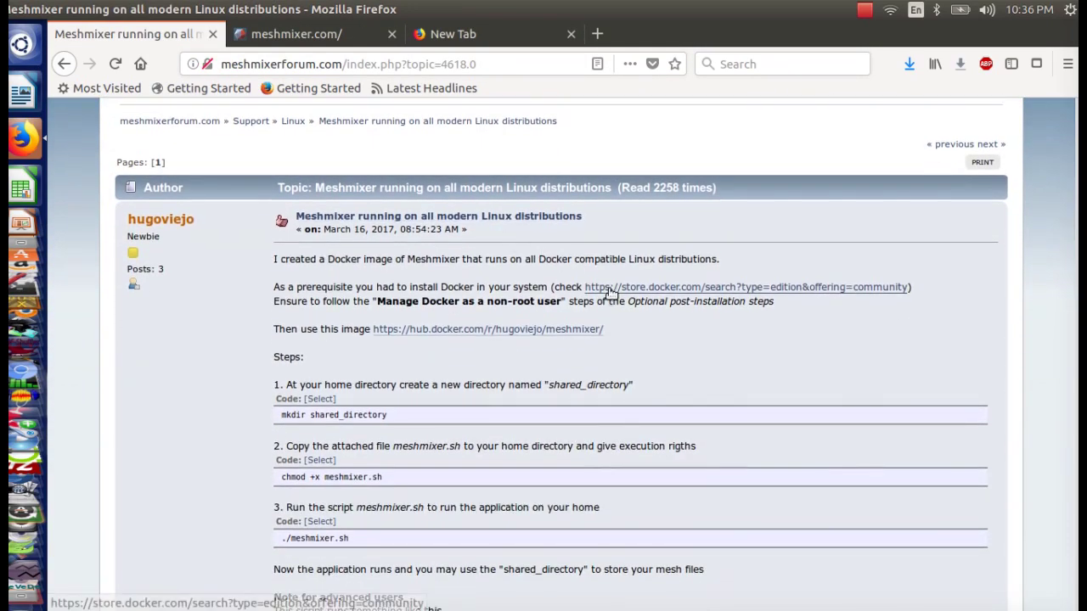
right_click(620, 288)
click(632, 302)
Step: Switch to the Docker Store tab and scroll through the eight Docker CE editions
click(301, 35)
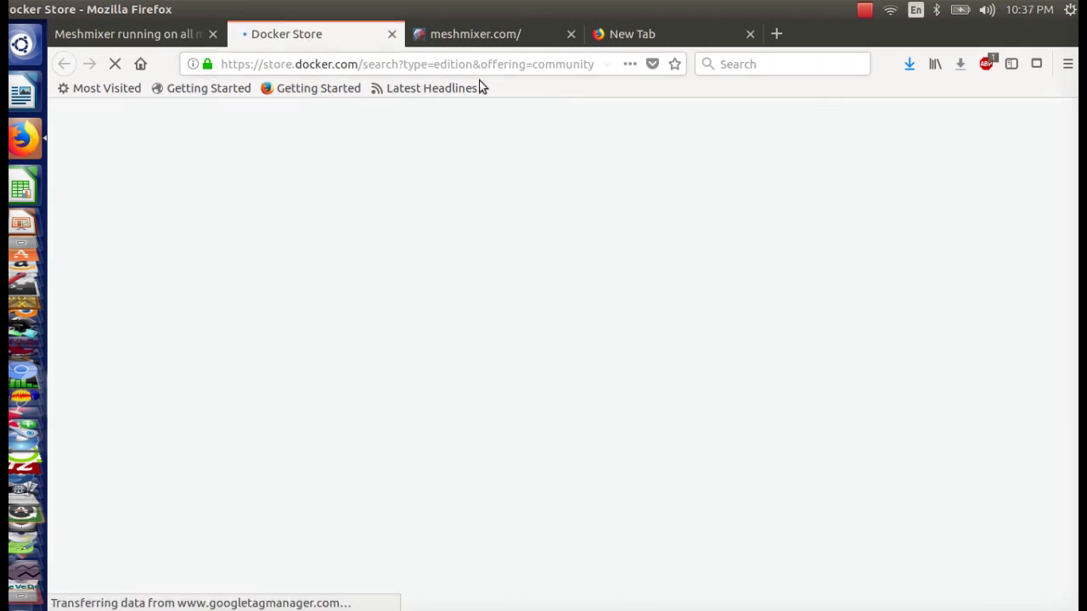
scroll(374, 226, down, 5)
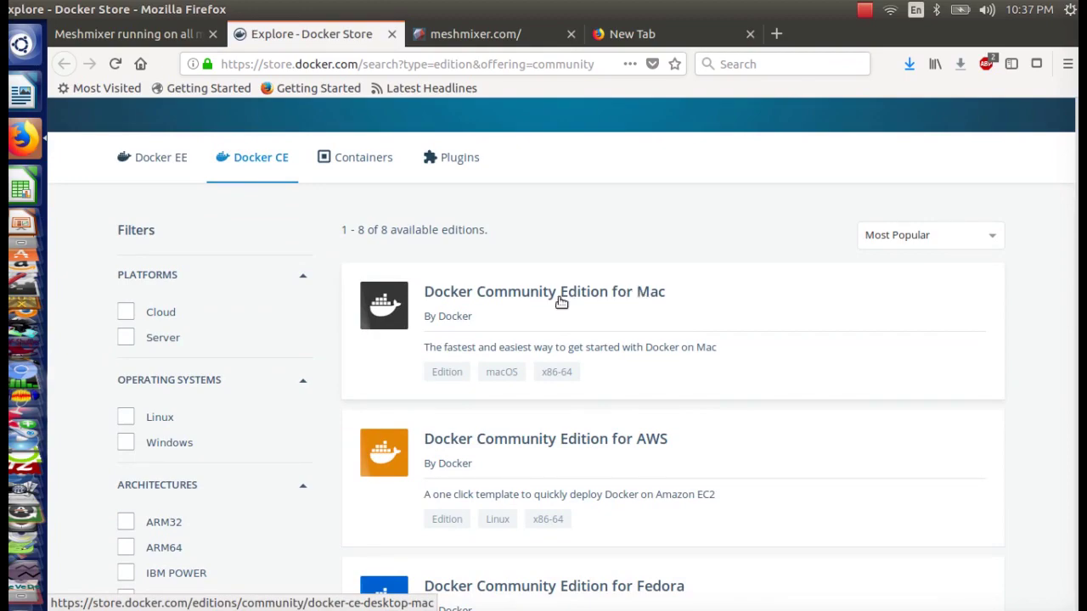
scroll(558, 301, down, 3)
scroll(478, 314, down, 4)
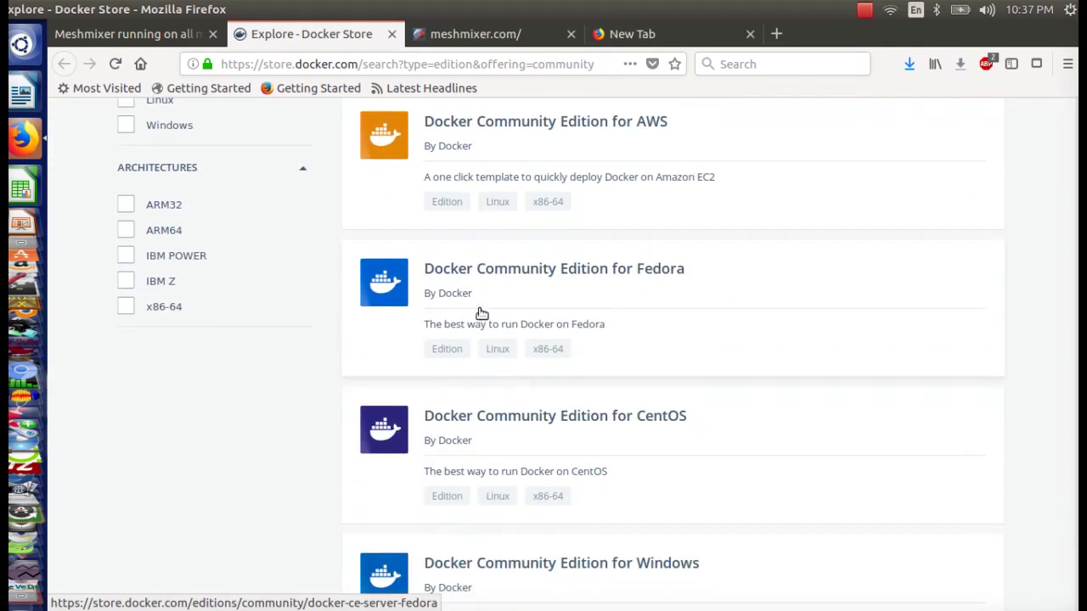
scroll(528, 292, down, 5)
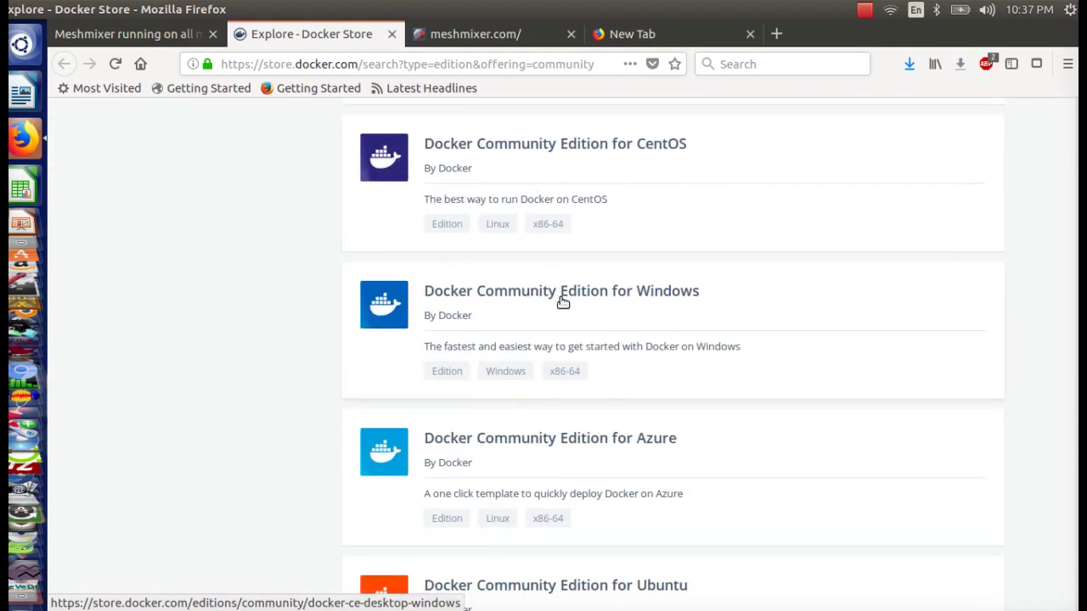
scroll(556, 293, down, 4)
scroll(547, 277, down, 4)
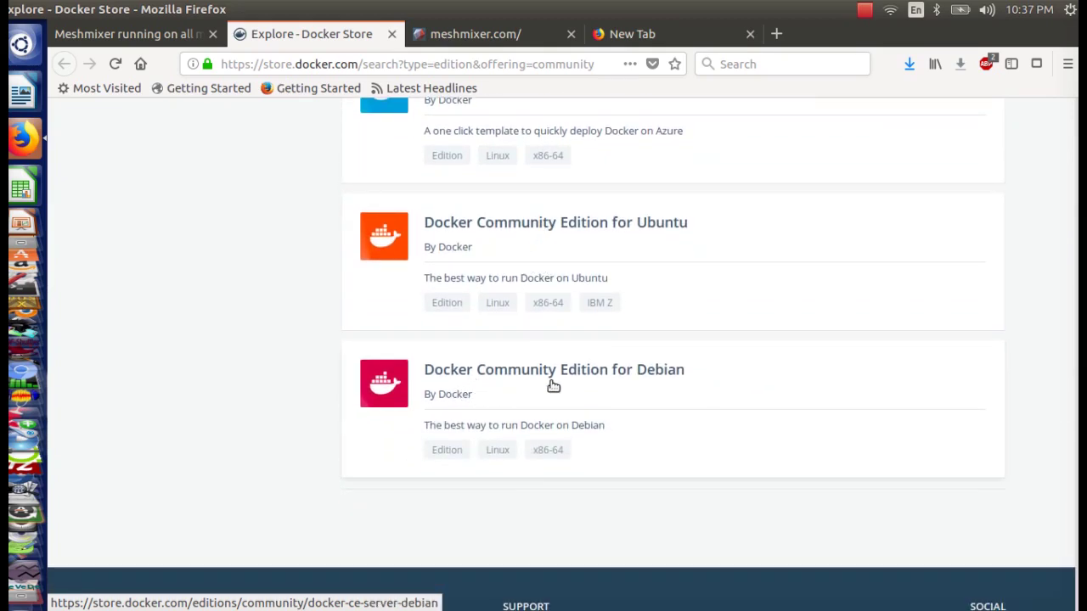
Step: Open Docker CE for Ubuntu and scroll to its 64-bit prerequisites and docs link
click(522, 230)
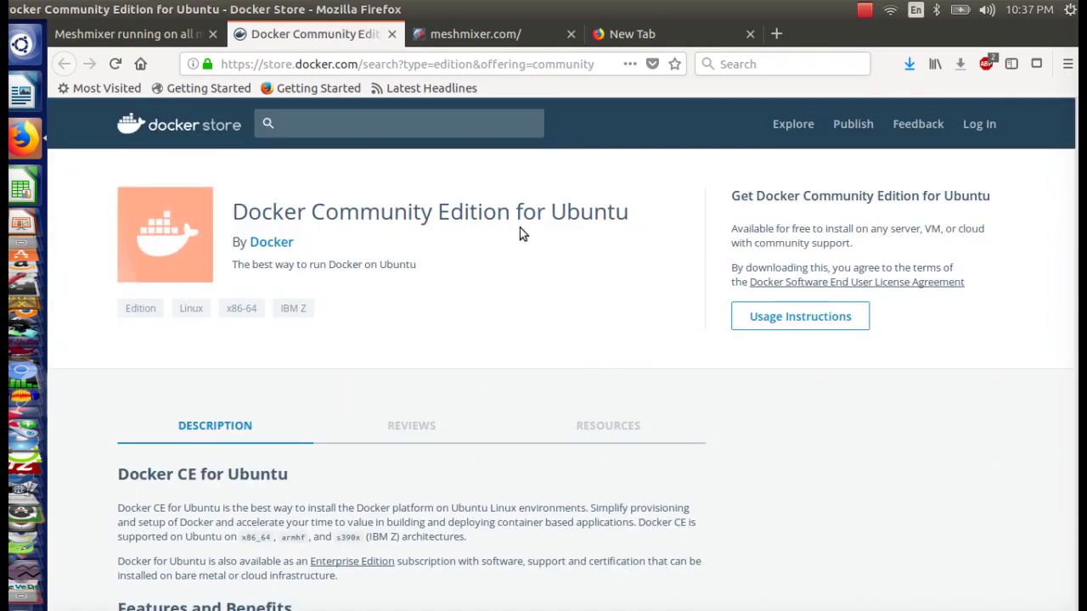
scroll(520, 227, down, 6)
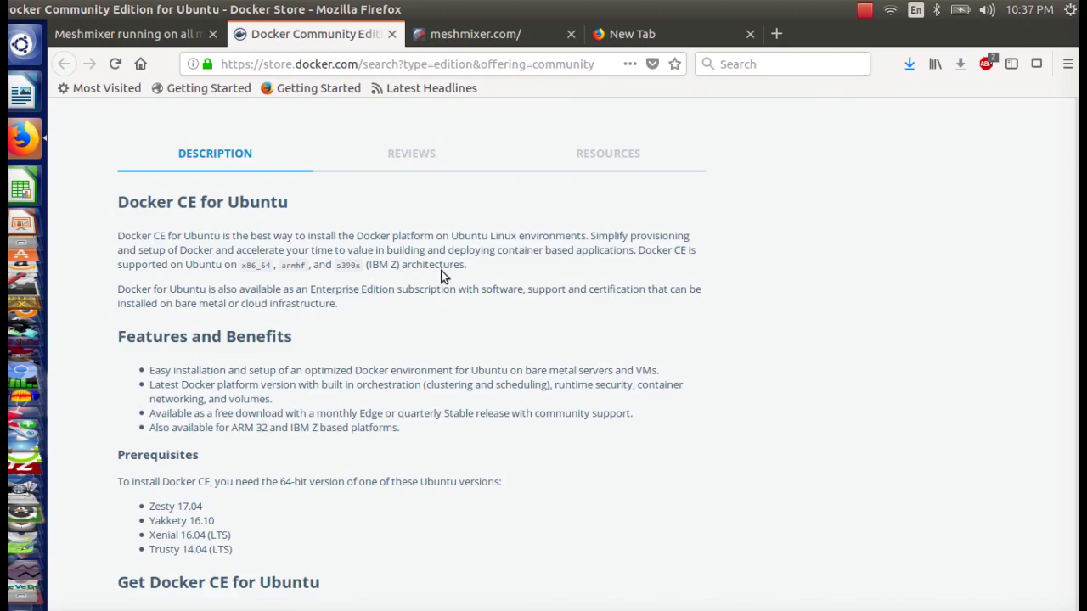
scroll(626, 292, down, 4)
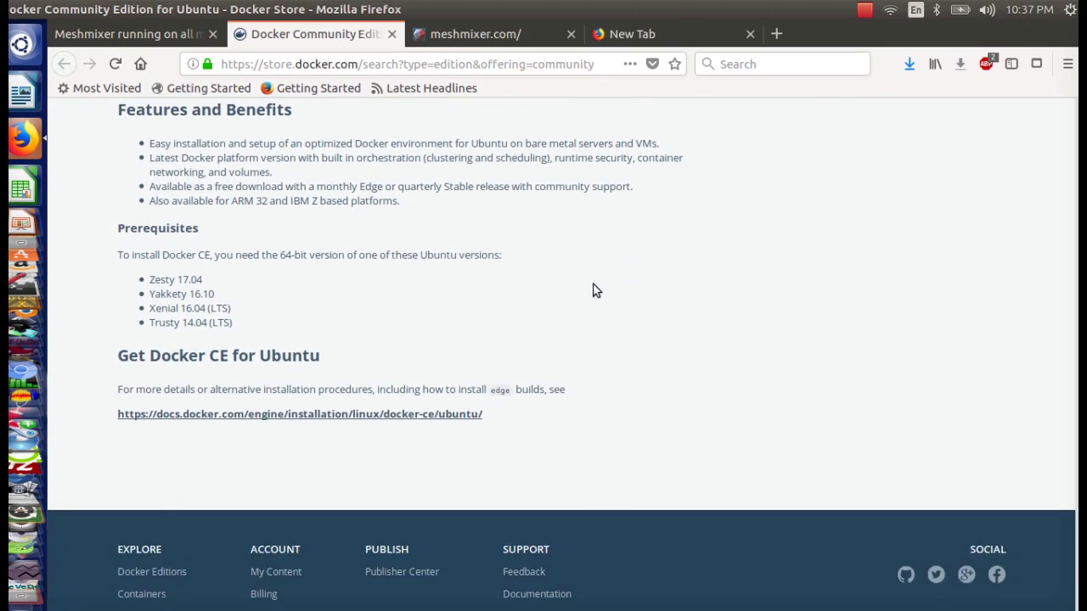
scroll(578, 291, up, 4)
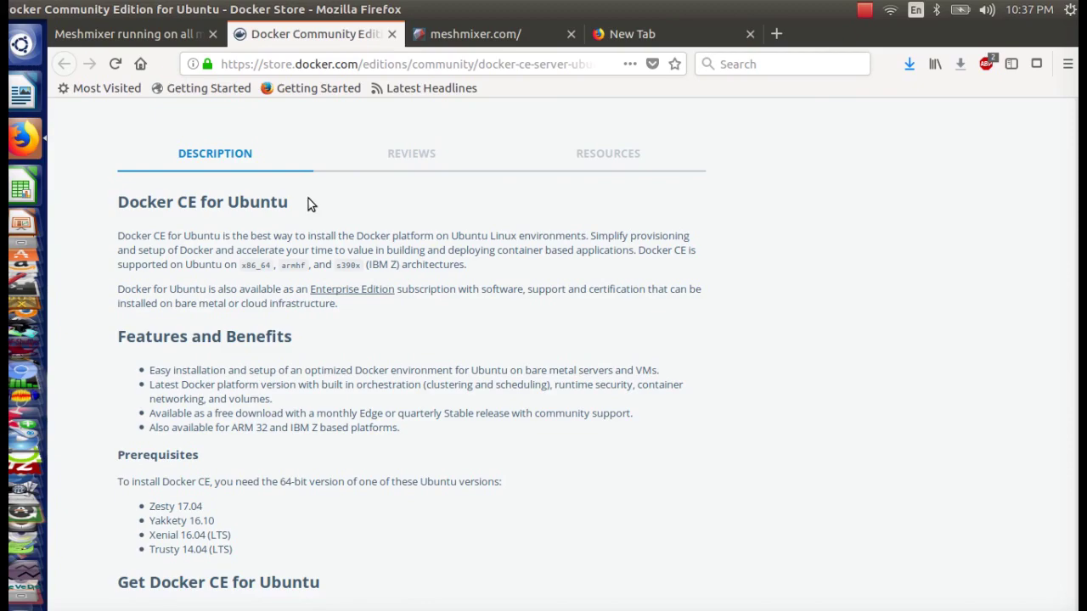
scroll(153, 228, up, 1)
scroll(152, 217, down, 3)
scroll(139, 206, up, 2)
scroll(198, 263, down, 2)
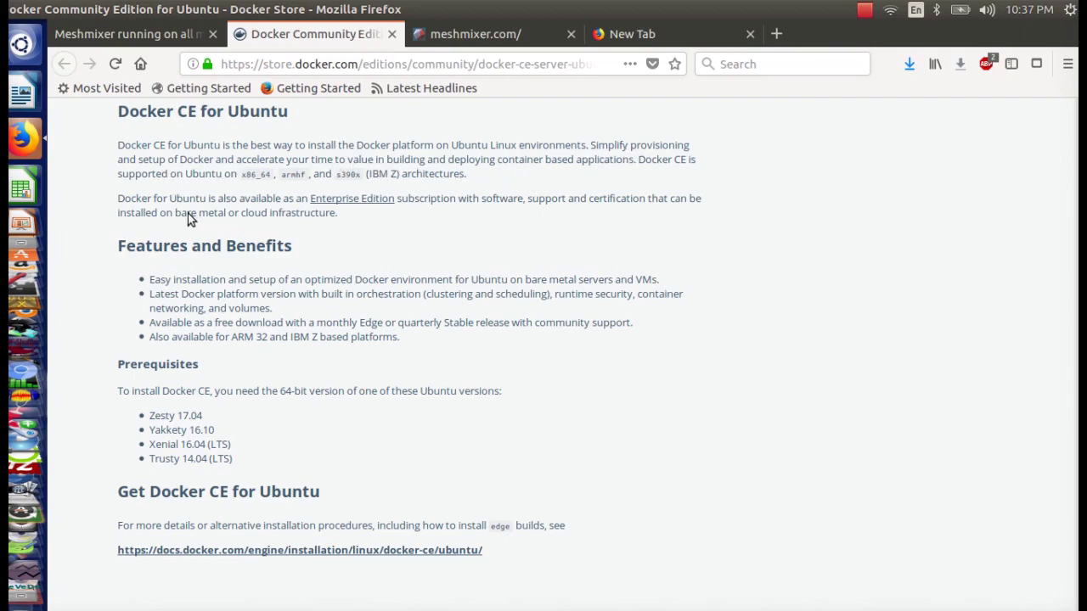
scroll(361, 201, down, 1)
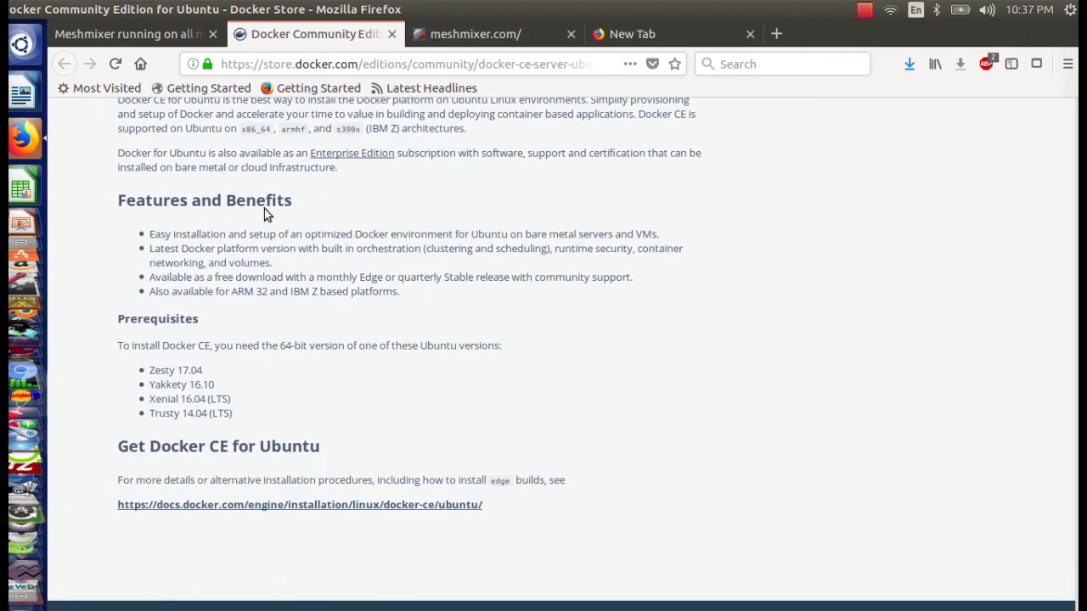
scroll(273, 257, down, 2)
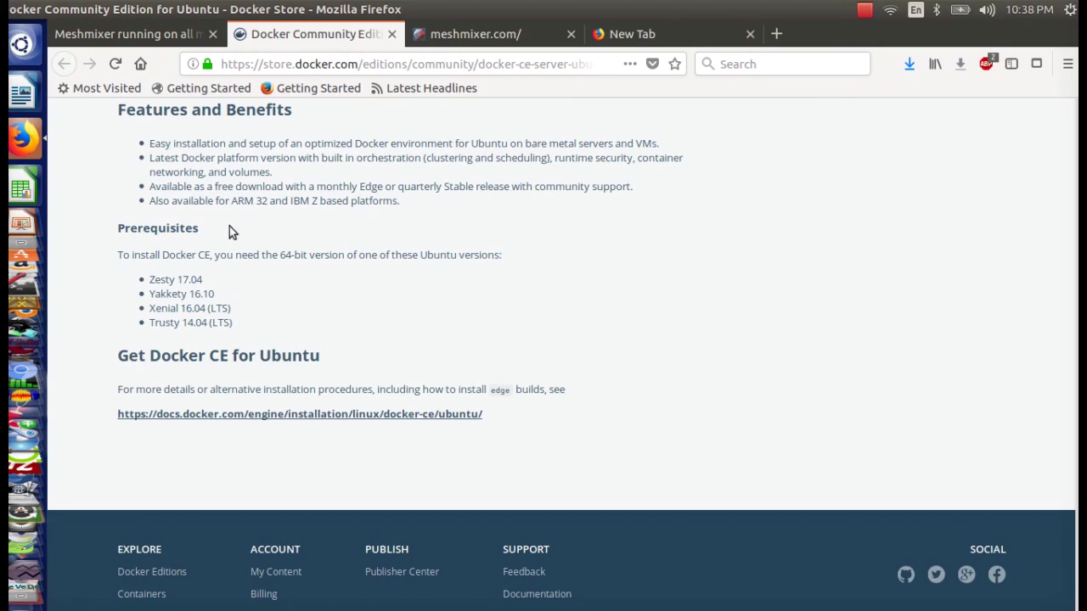
scroll(225, 221, down, 1)
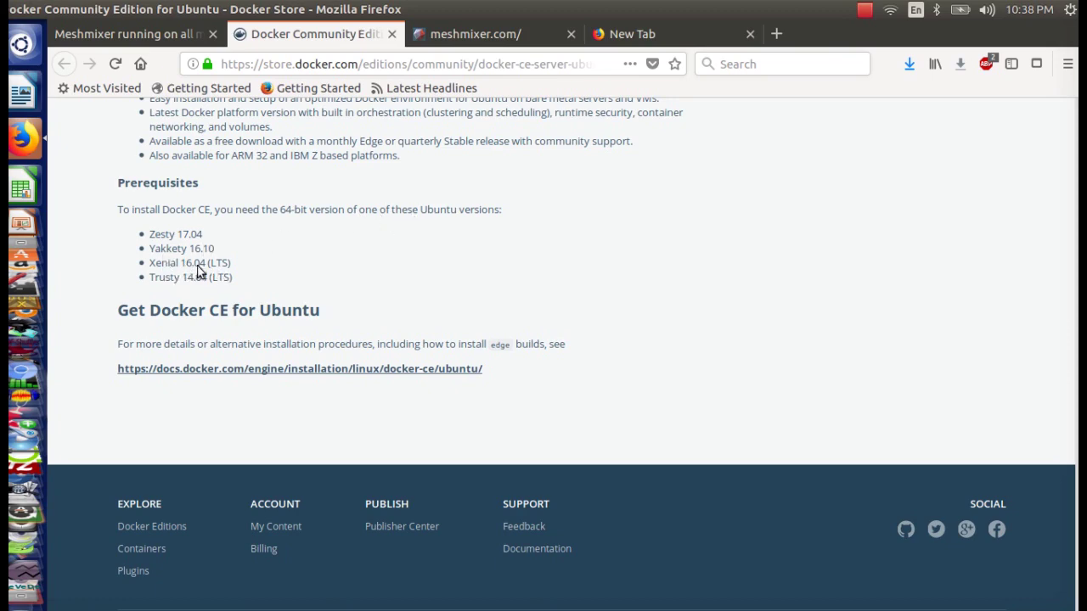
click(1073, 9)
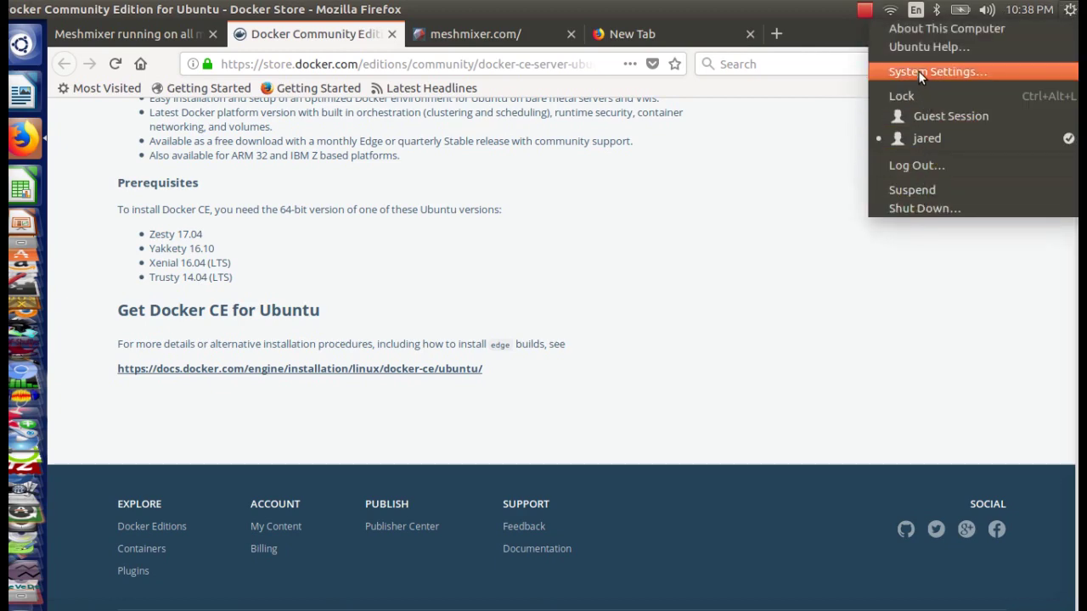
click(385, 215)
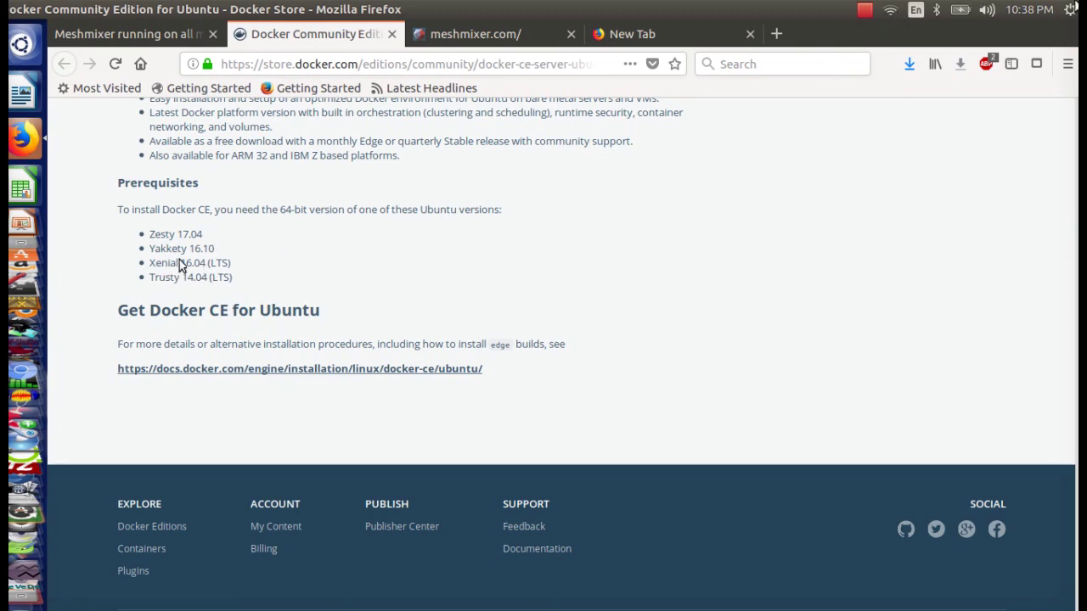
click(1070, 10)
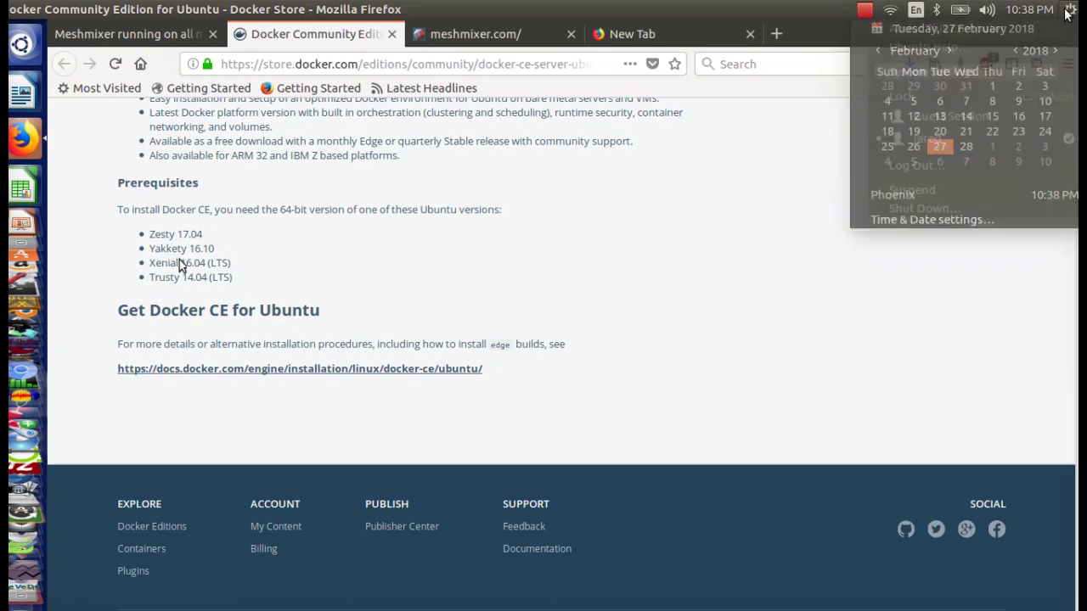
click(1024, 29)
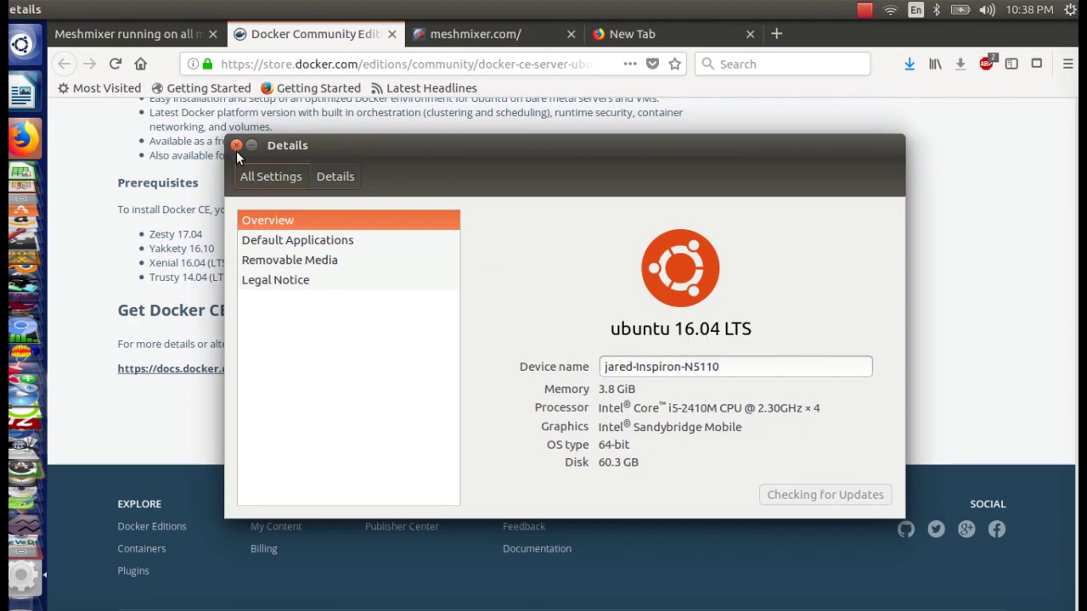
click(236, 146)
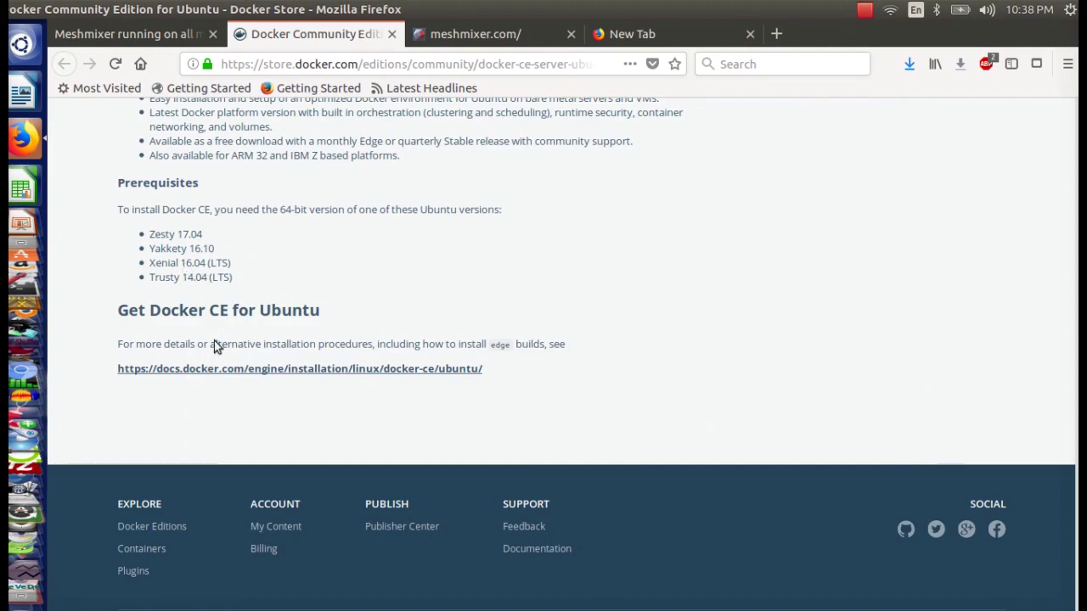
Step: Open the docs.docker.com Get Docker CE for Ubuntu guide and scroll through it
click(226, 367)
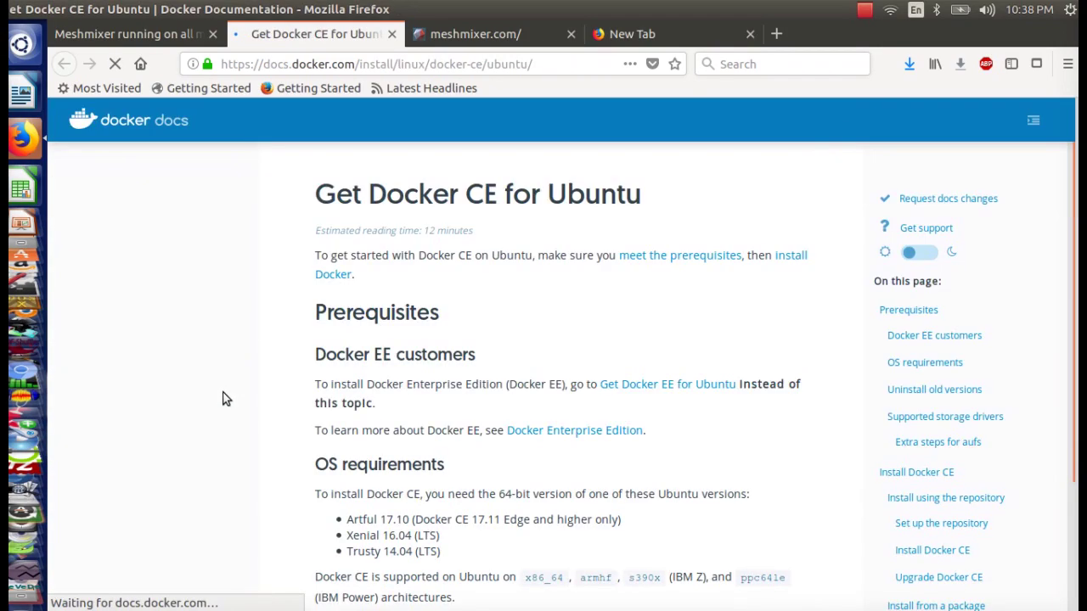
scroll(340, 314, down, 3)
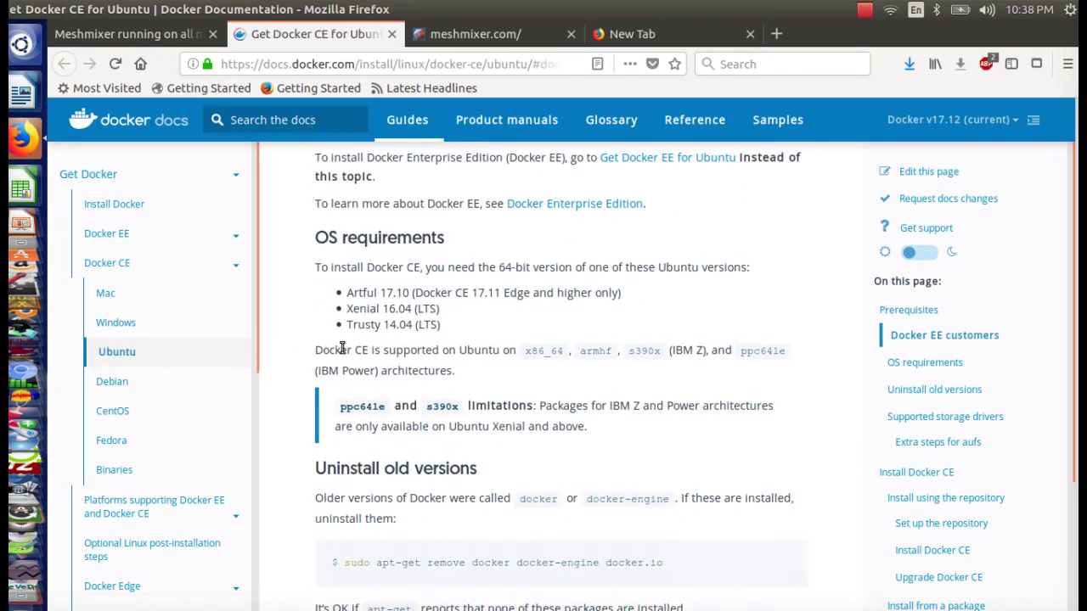
scroll(347, 352, down, 3)
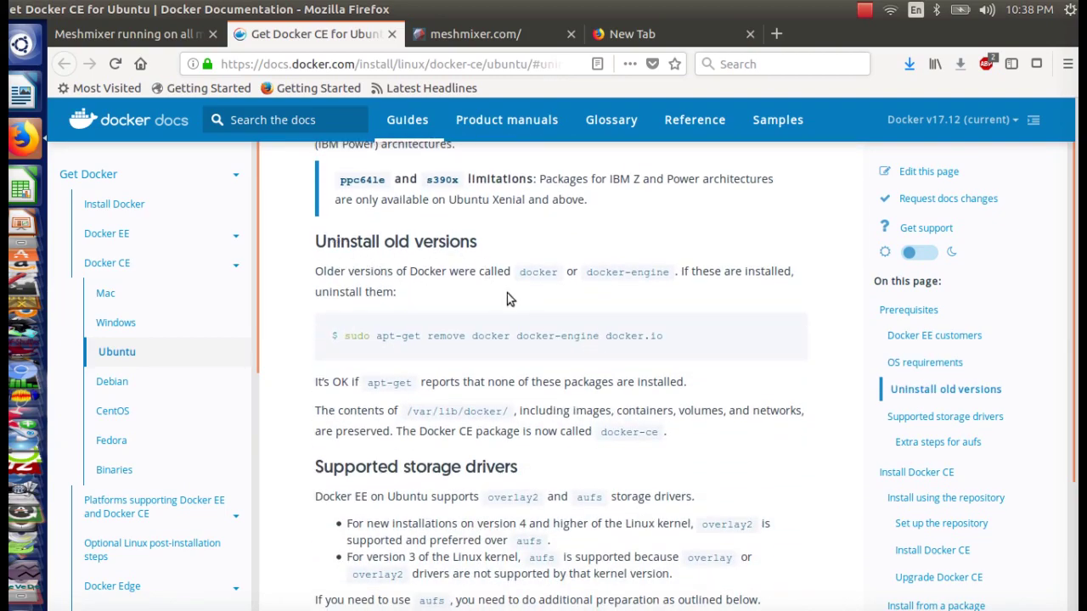
scroll(508, 303, up, 6)
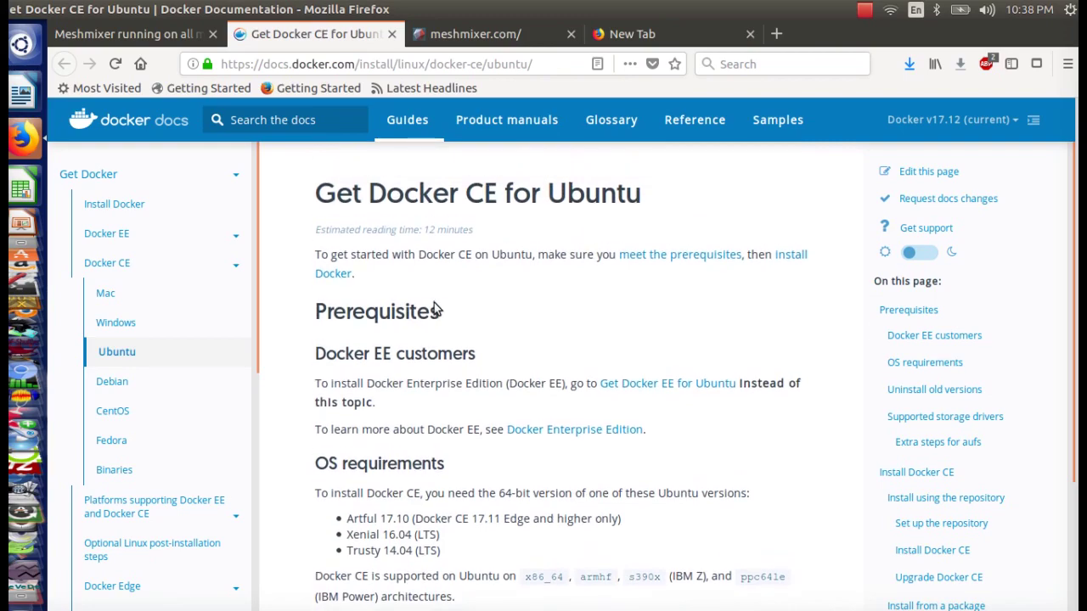
scroll(435, 310, down, 8)
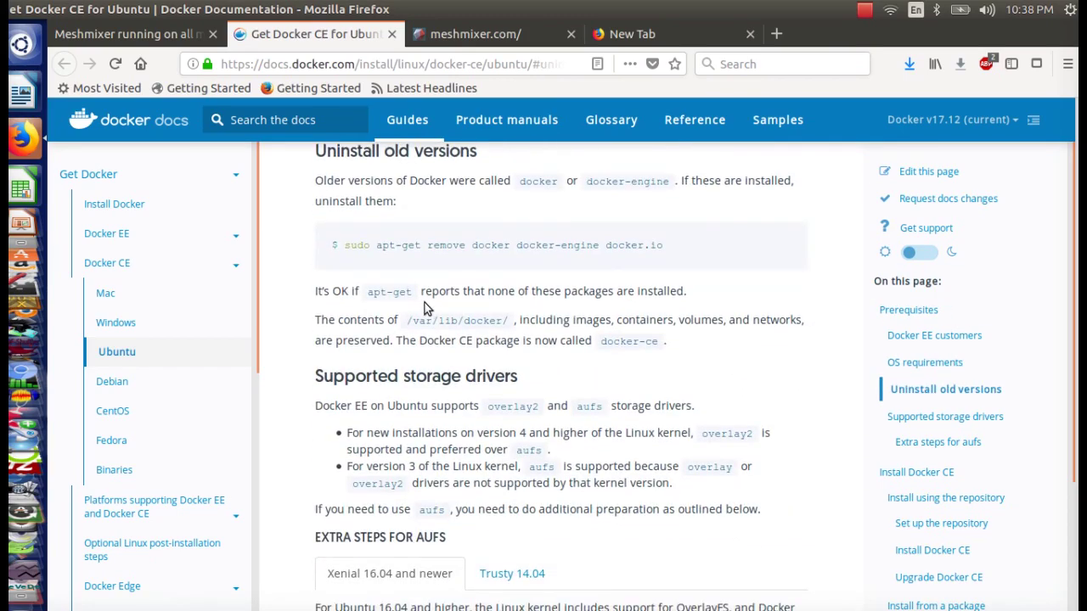
scroll(427, 308, down, 1)
scroll(427, 309, down, 2)
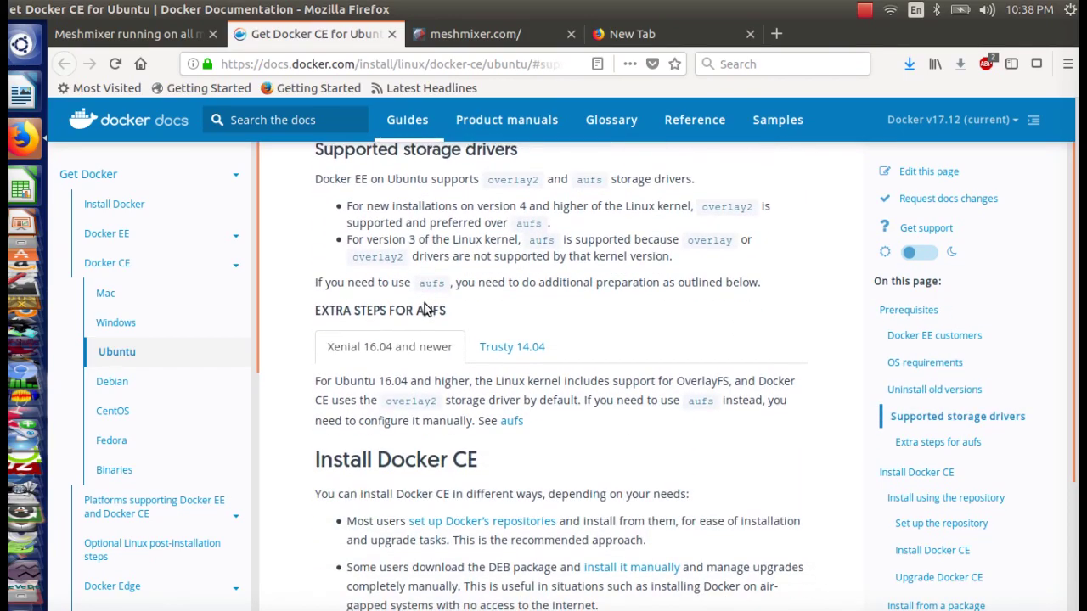
scroll(416, 307, down, 3)
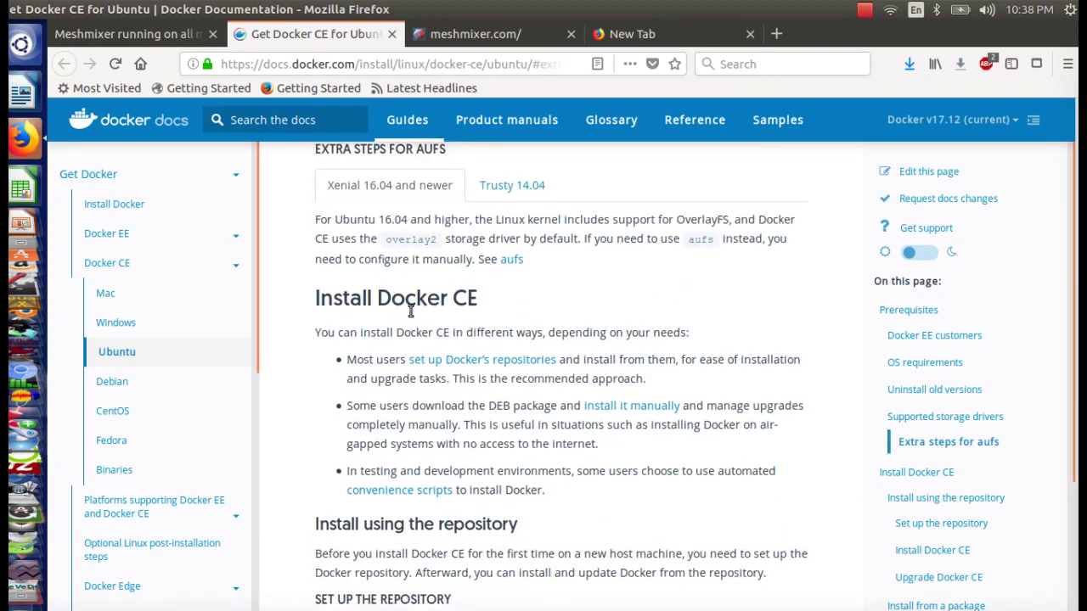
scroll(411, 312, up, 1)
scroll(411, 275, down, 1)
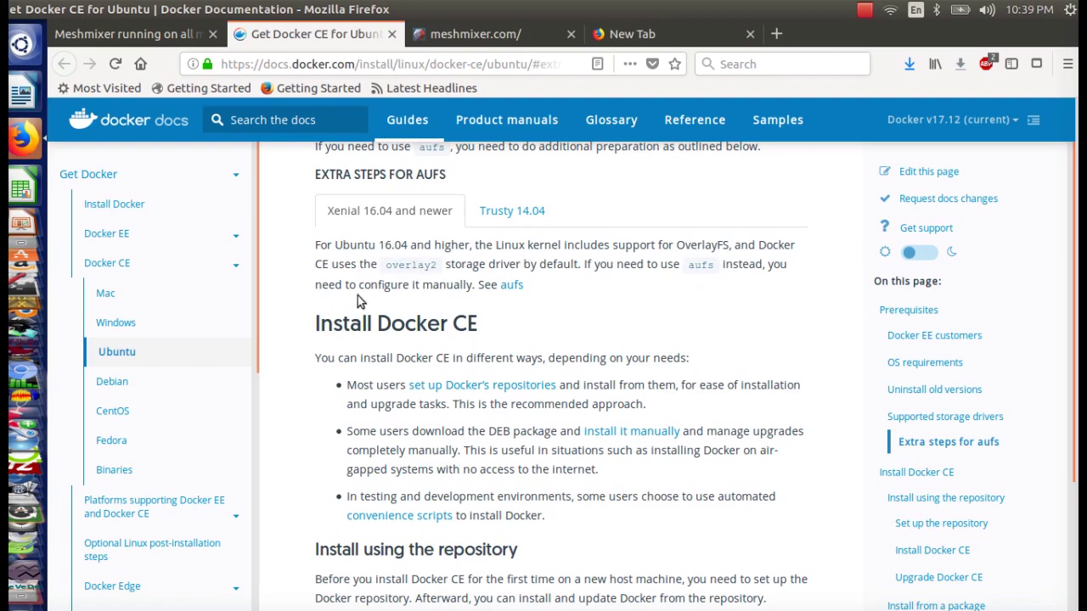
scroll(453, 291, down, 4)
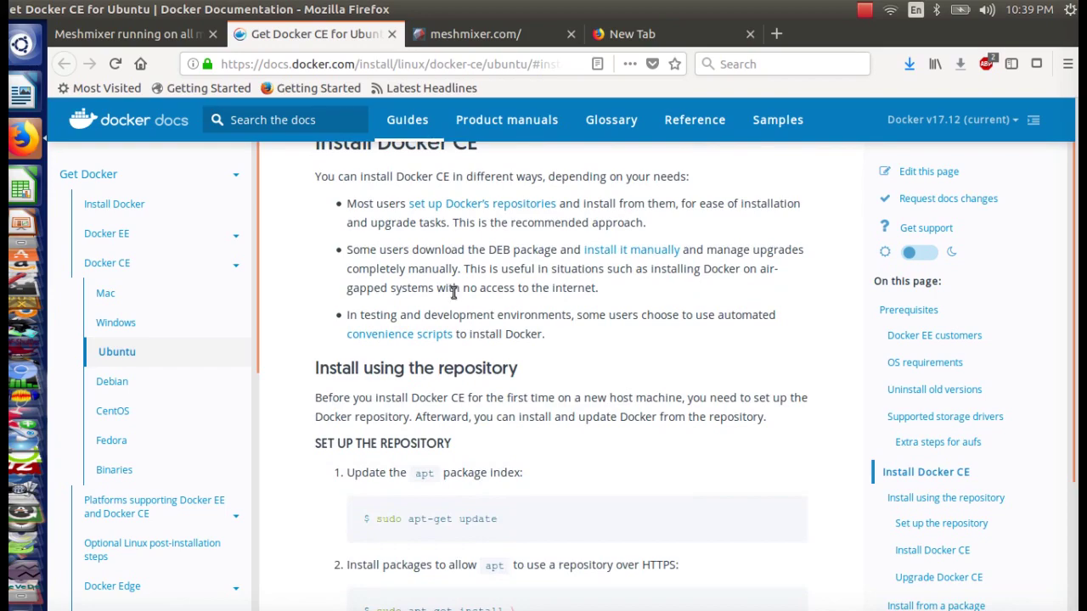
scroll(453, 291, up, 1)
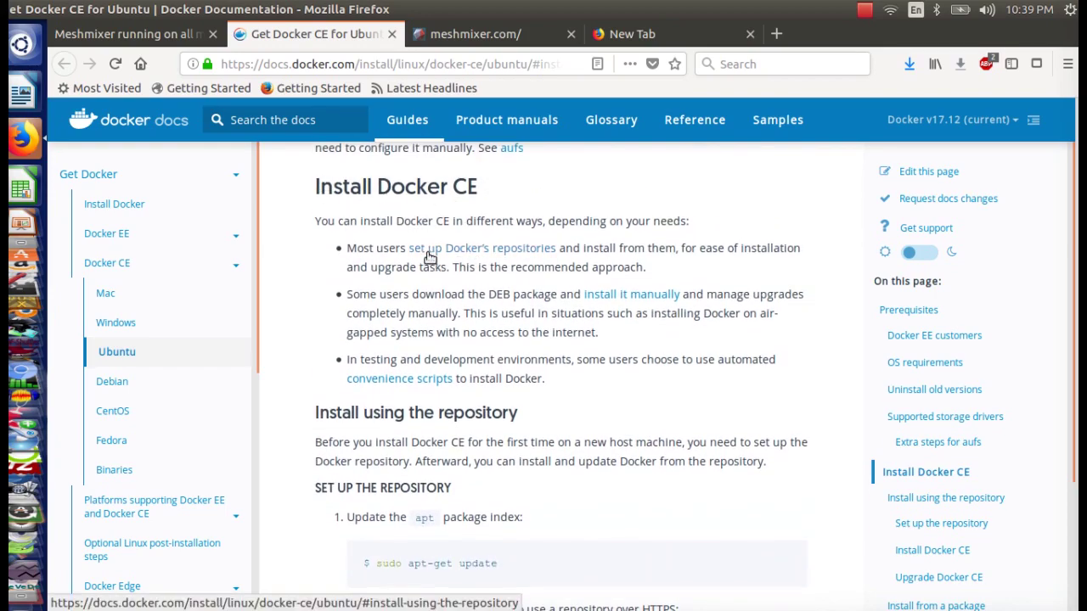
Step: Jump to Set up the repository and select the 'sudo apt-get update' command
click(429, 257)
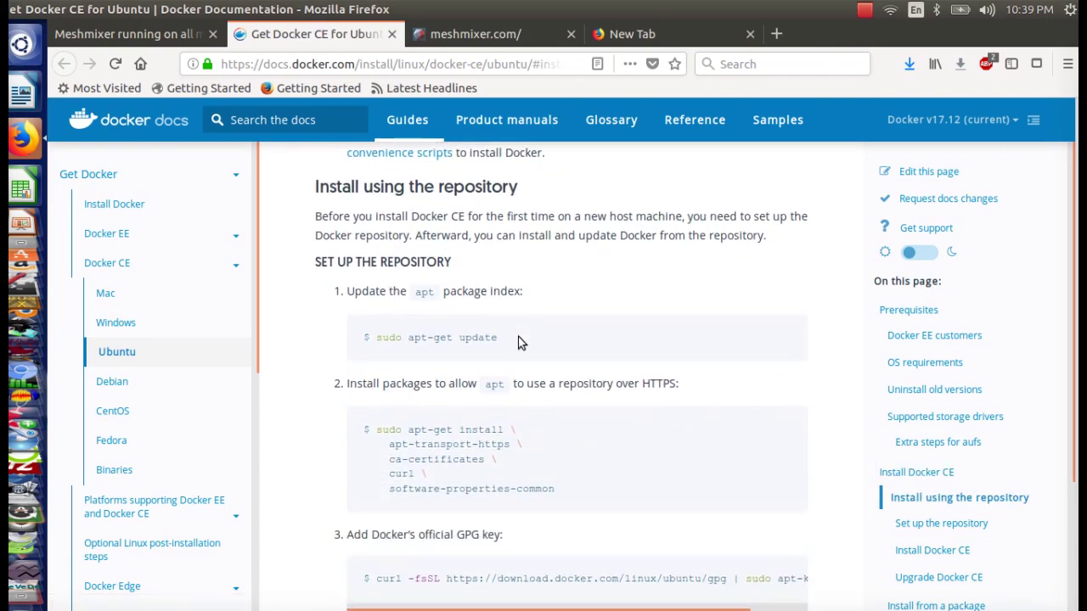
drag(521, 341, 378, 338)
key(ctrl+c)
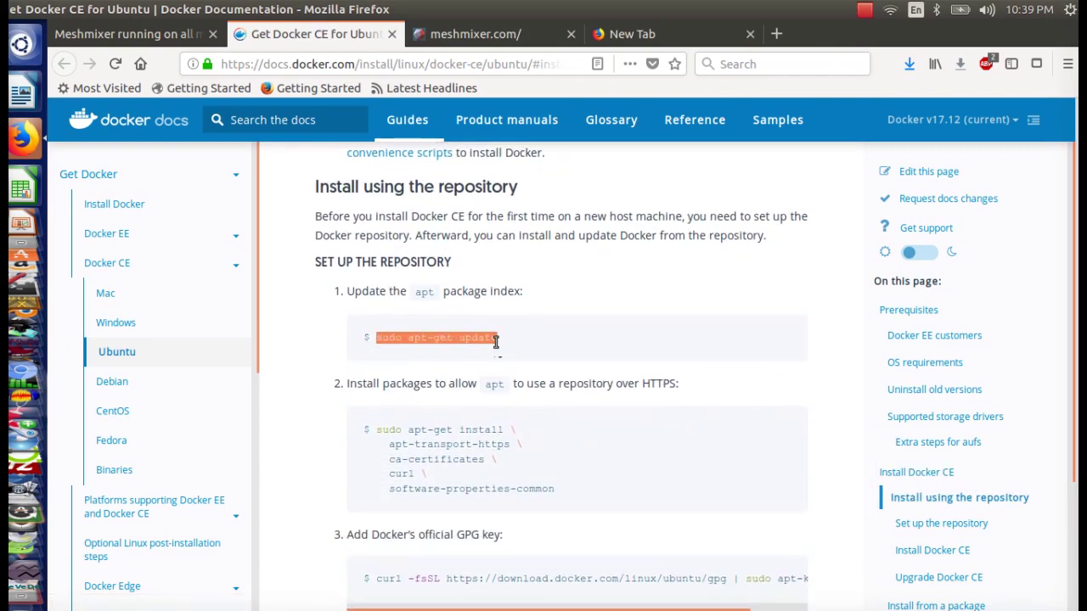
scroll(497, 340, down, 2)
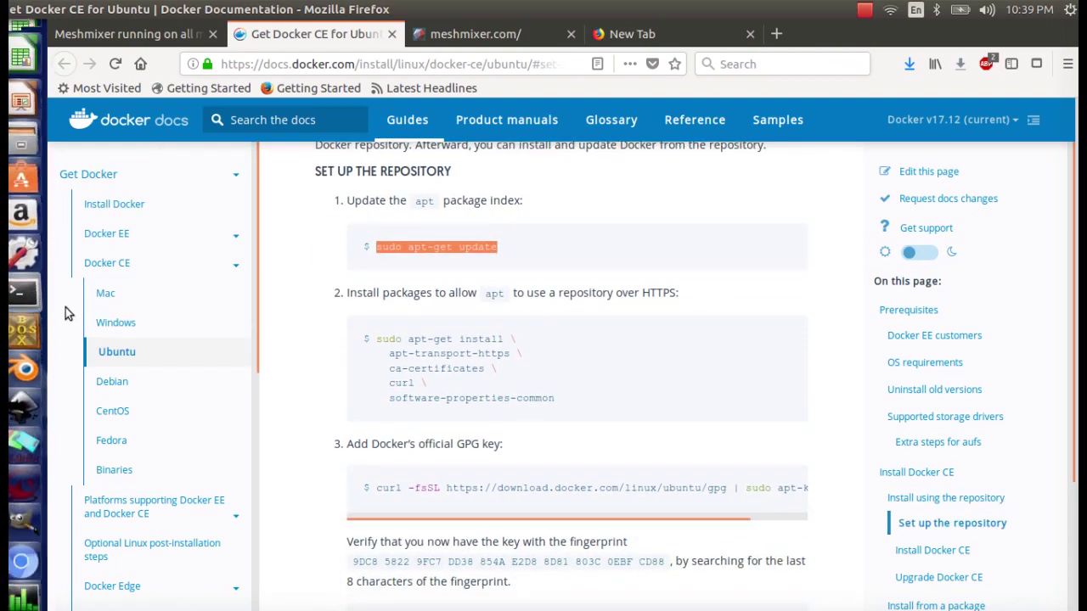
Step: Open a terminal and run the pasted sudo apt-get update, entering the account password
key(ctrl+alt+t)
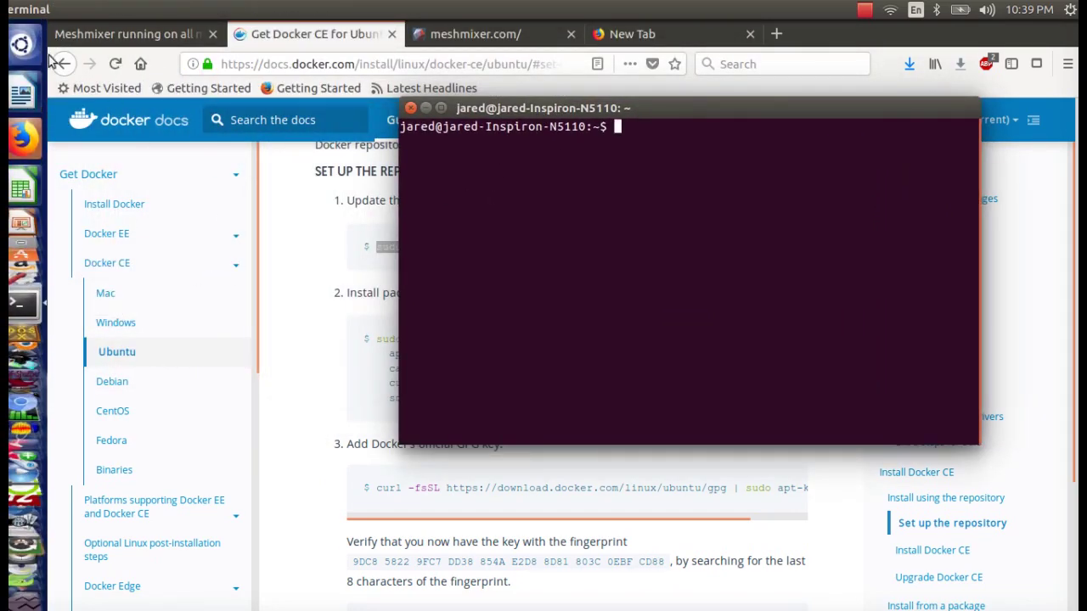
click(23, 44)
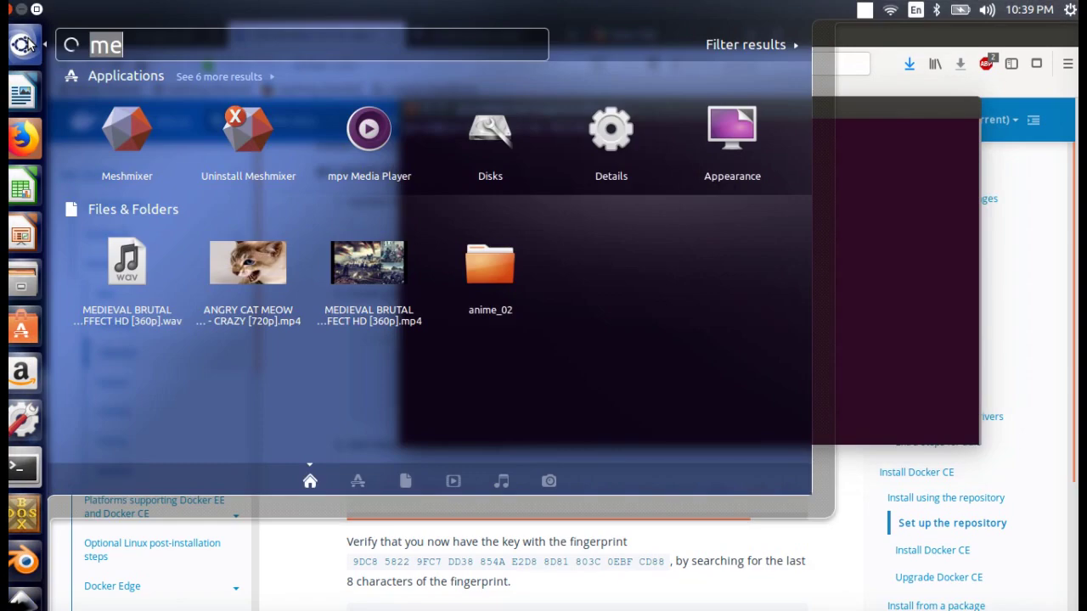
text(ter)
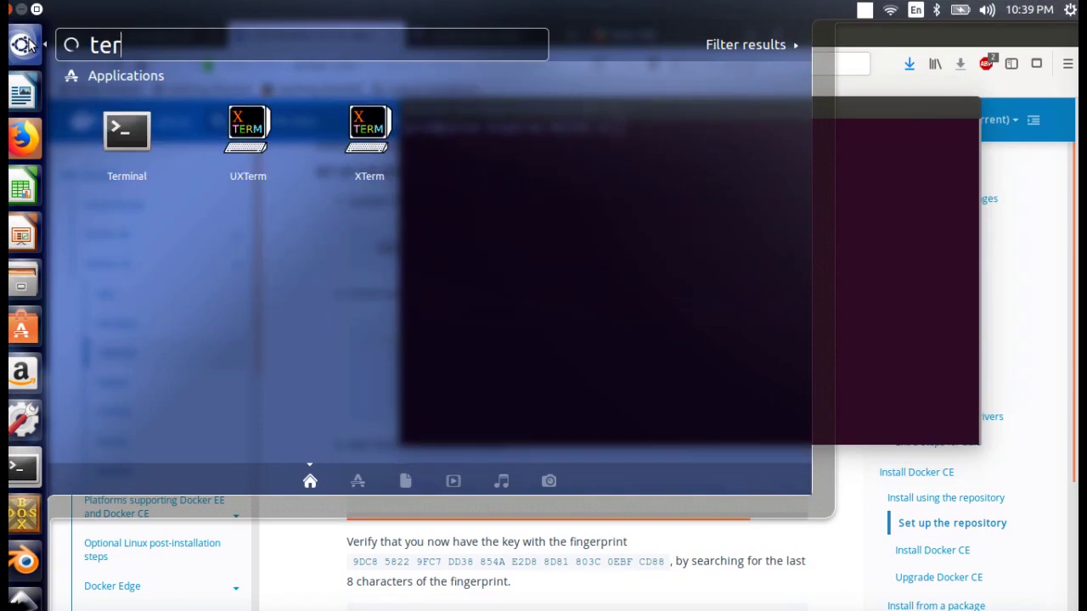
click(1043, 213)
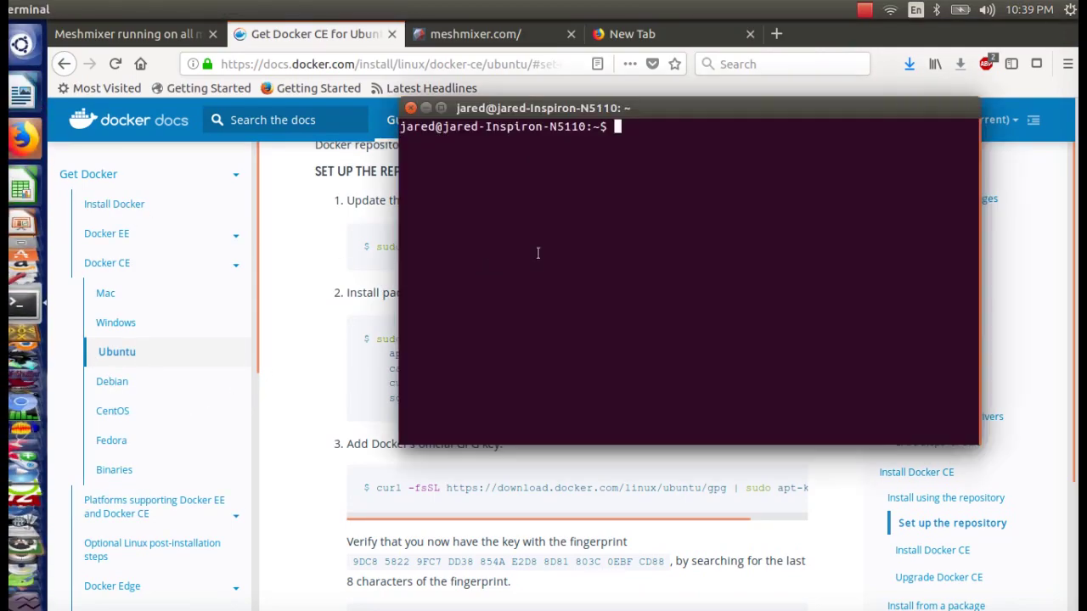
key(ctrl+shift+v)
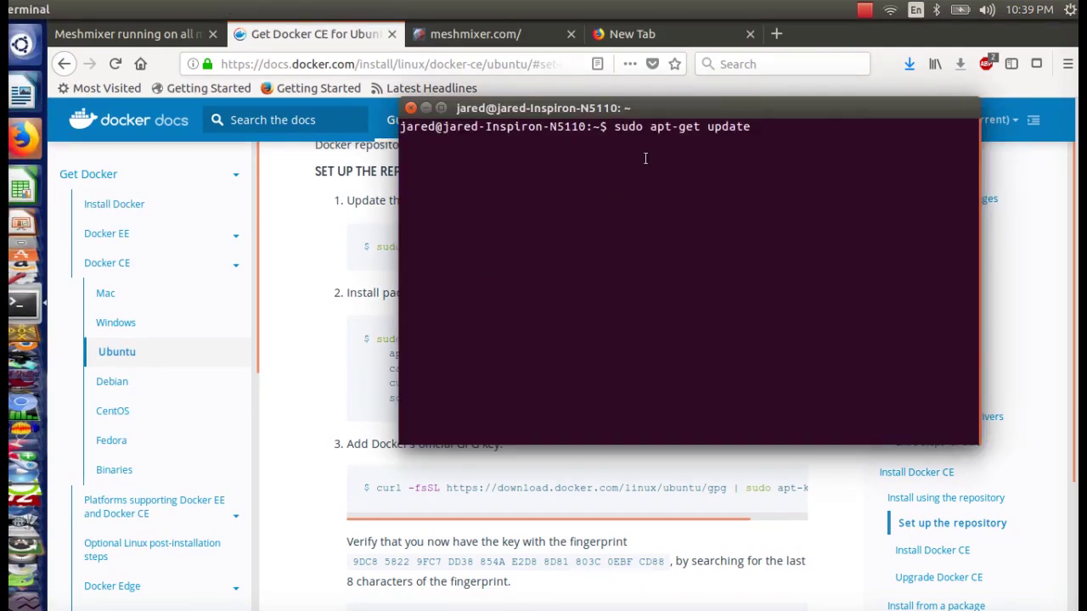
key(Return)
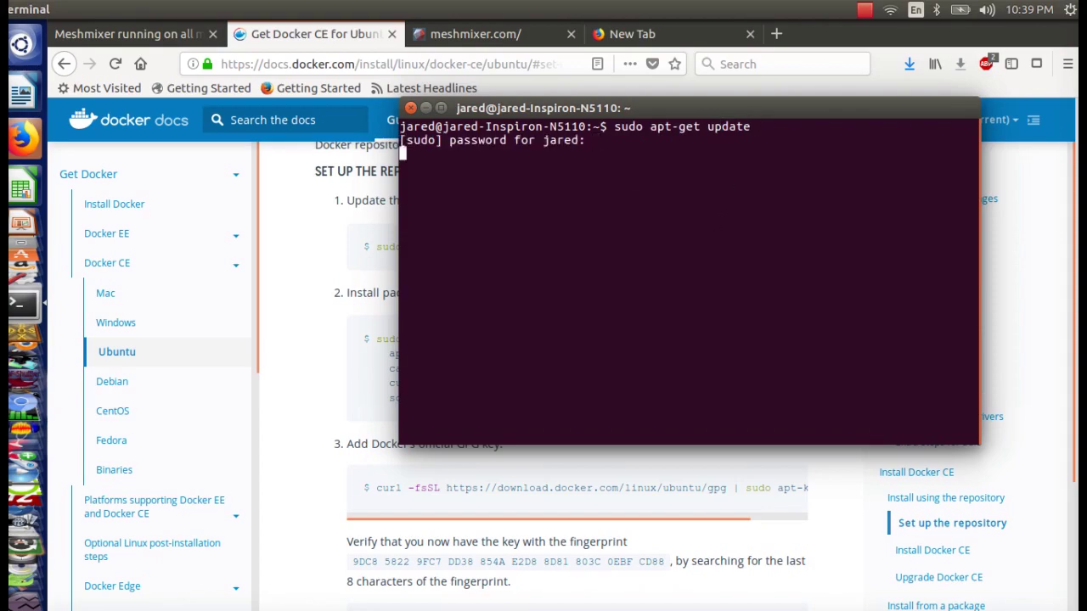
key(Return)
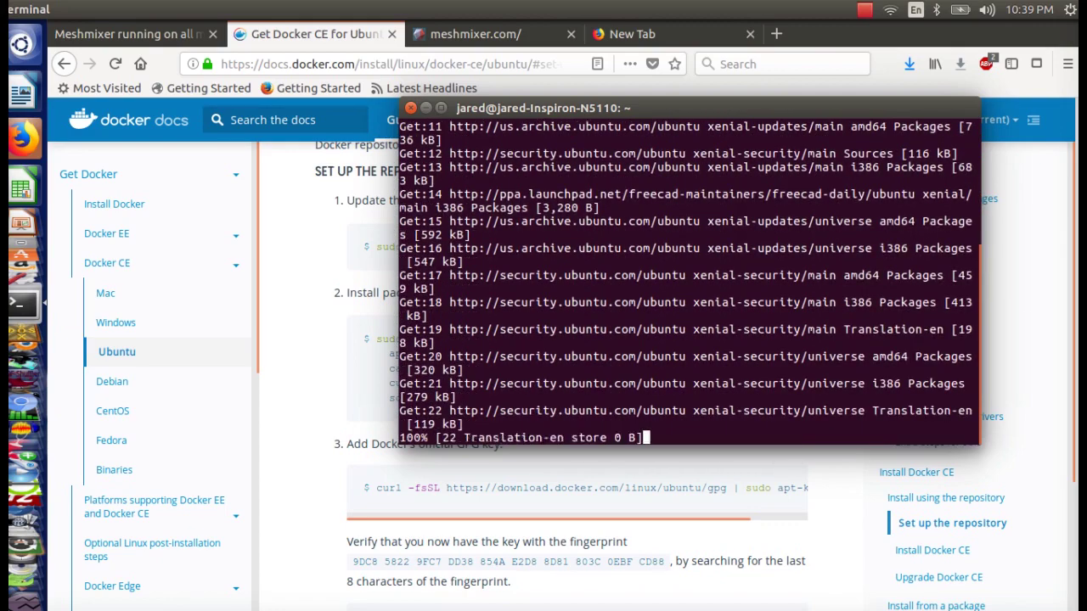
Step: Move the terminal left and switch between it and the Docker install guide
drag(796, 101, 587, 103)
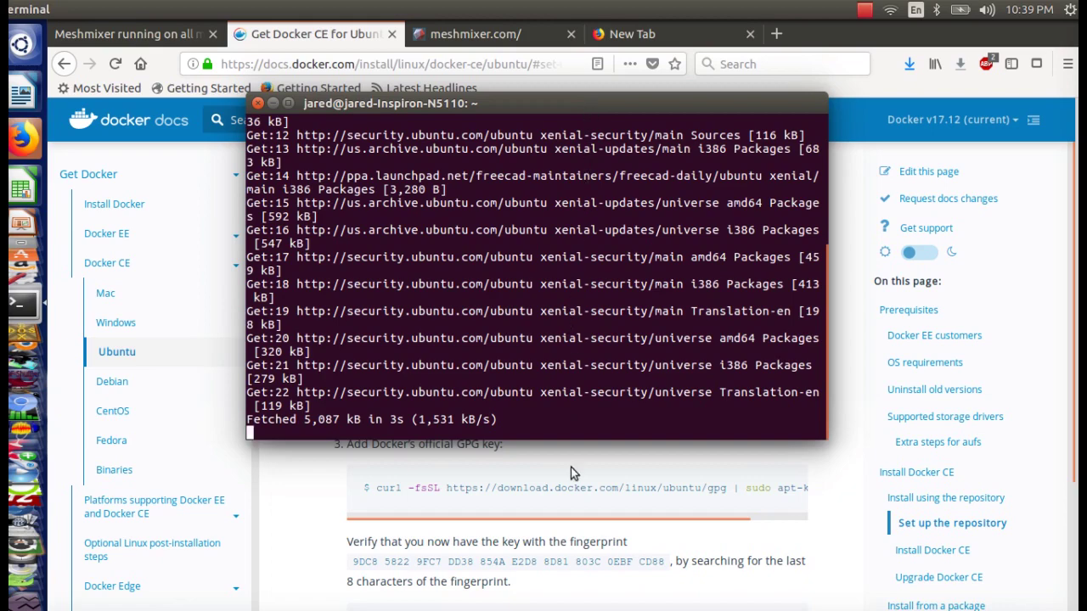
click(382, 490)
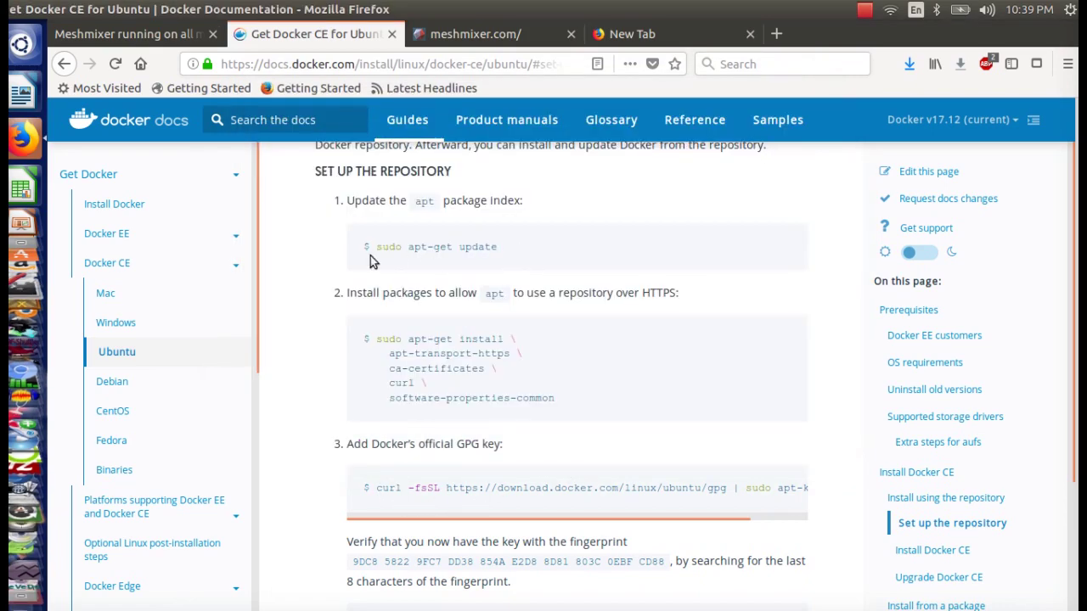
drag(382, 247, 559, 244)
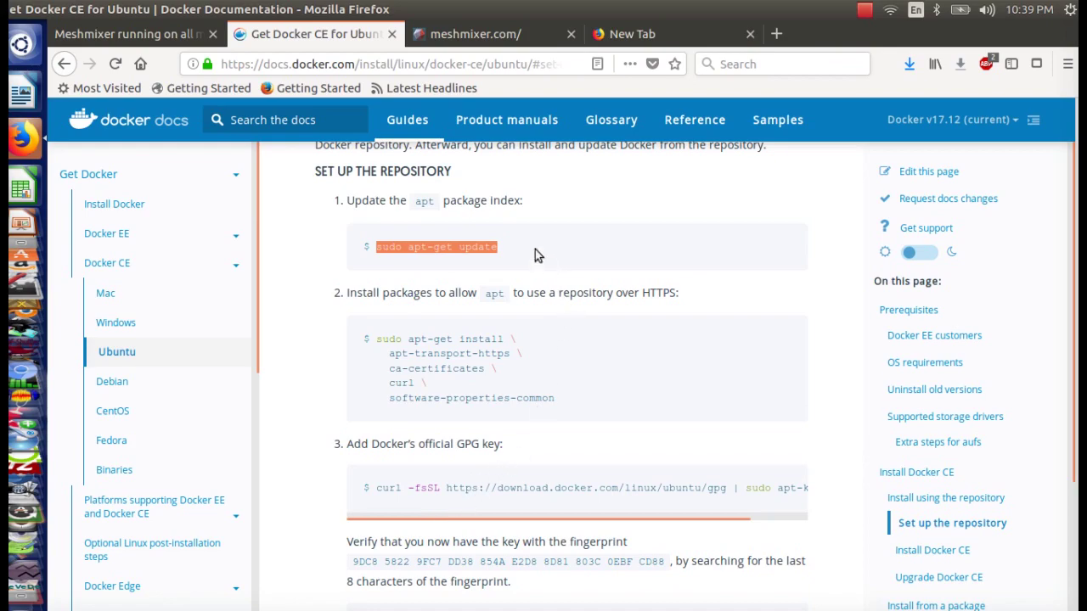
click(21, 301)
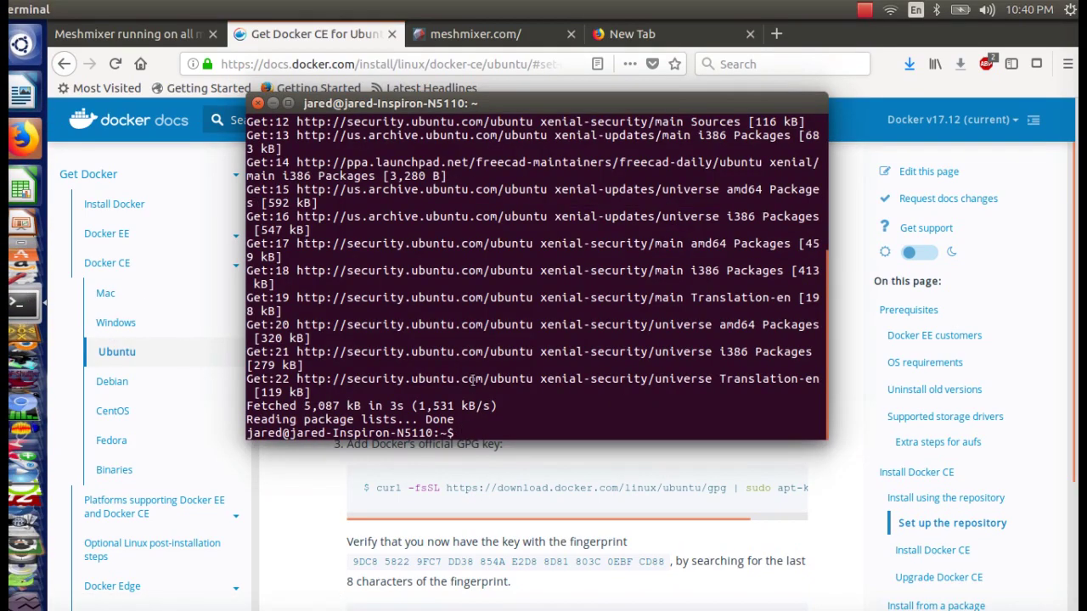
click(292, 481)
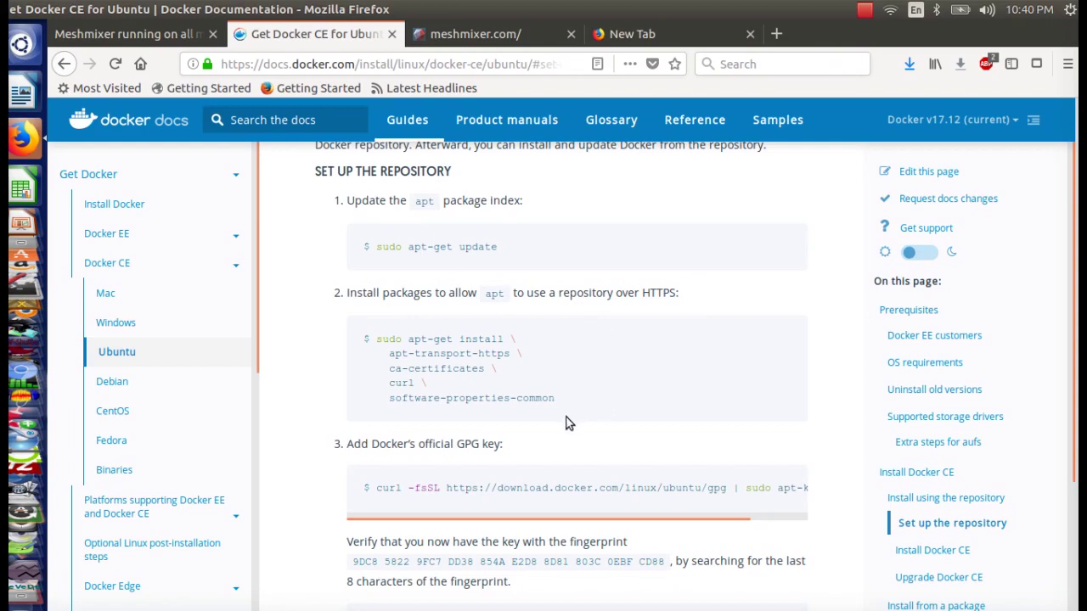
Step: Paste the step 2 apt-get install command for apt-transport-https, ca-certificates and curl into the terminal
drag(559, 400, 381, 340)
key(ctrl+c)
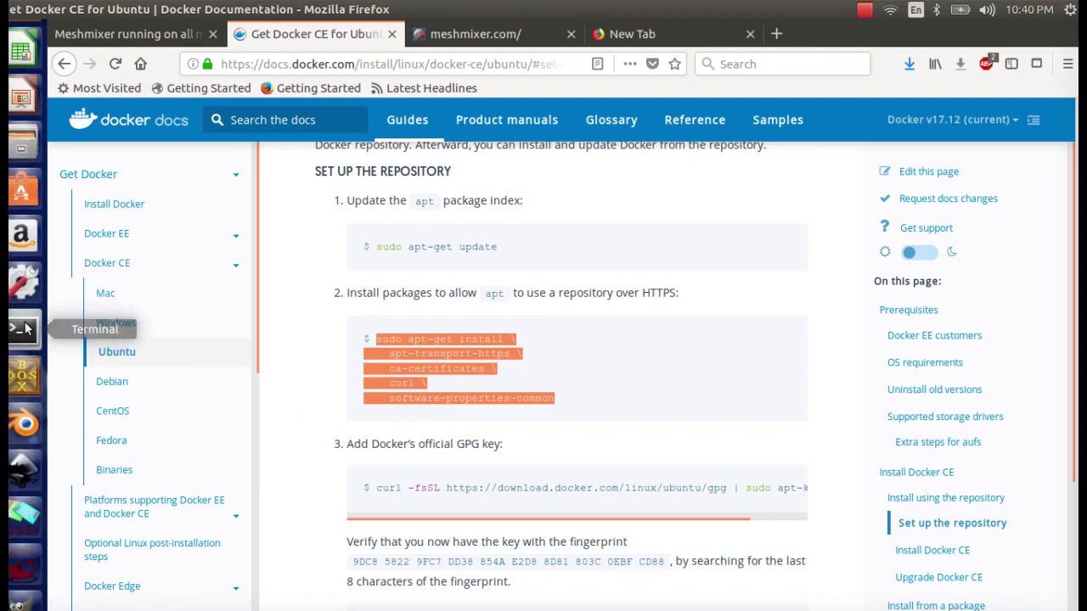
click(24, 329)
key(ctrl+shift+v)
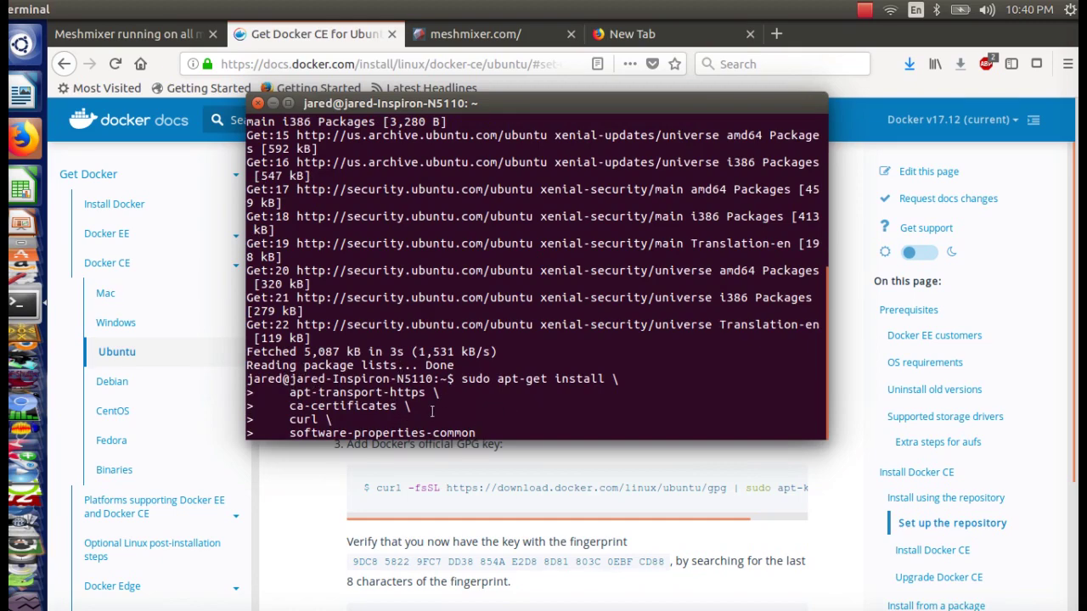
Step: Scroll the guide to step 3's GPG key and recall an earlier terminal command
click(307, 477)
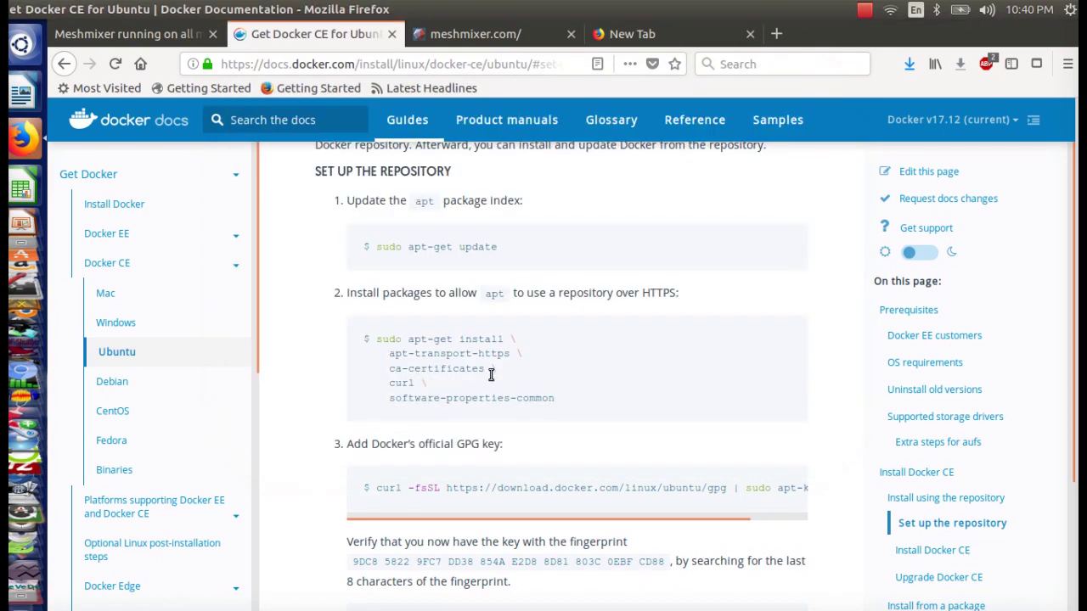
drag(556, 398, 413, 339)
click(412, 339)
scroll(437, 410, down, 2)
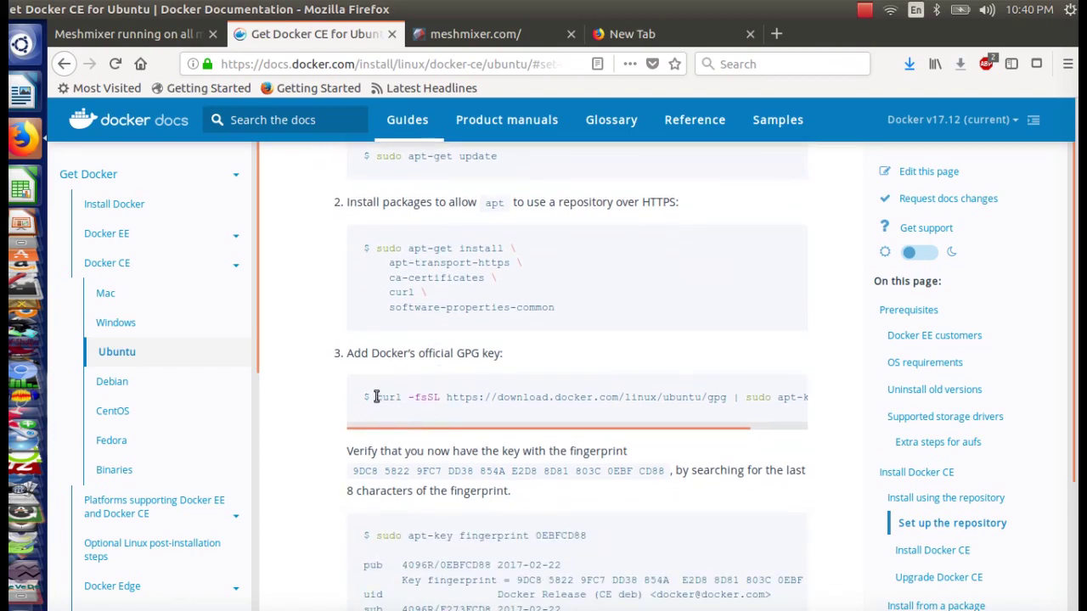
key(alt+Tab)
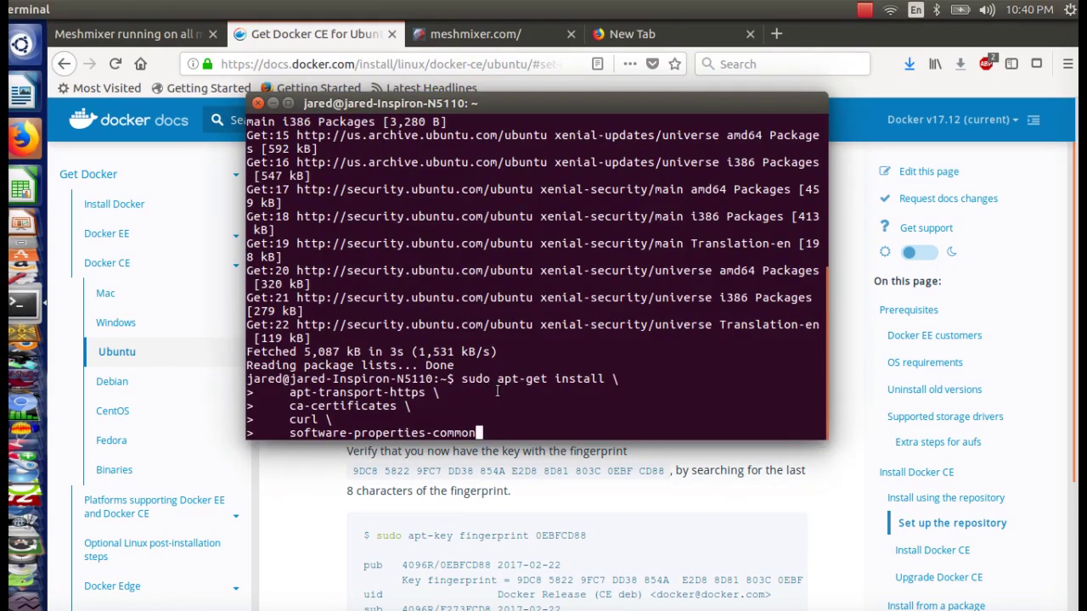
key(Up)
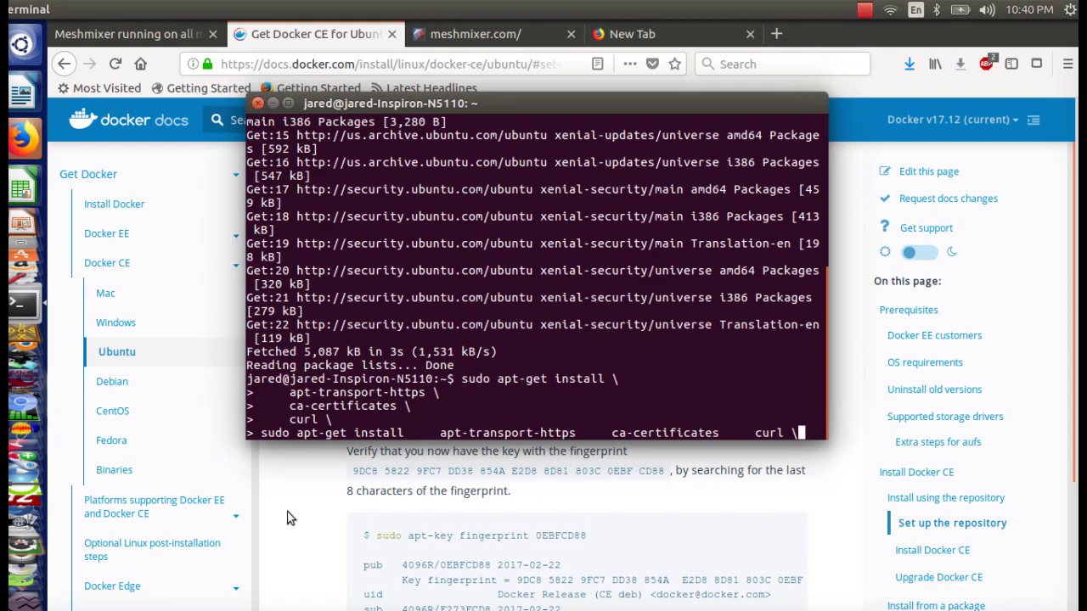
click(257, 104)
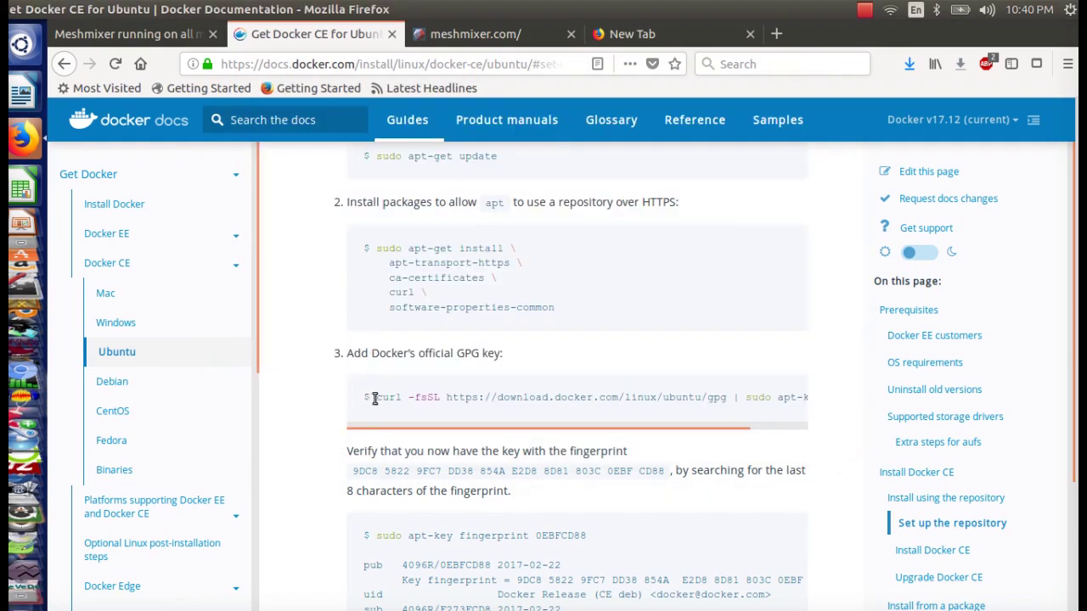
Step: Copy the curl command that fetches Docker's GPG key from the docs
drag(374, 399, 818, 411)
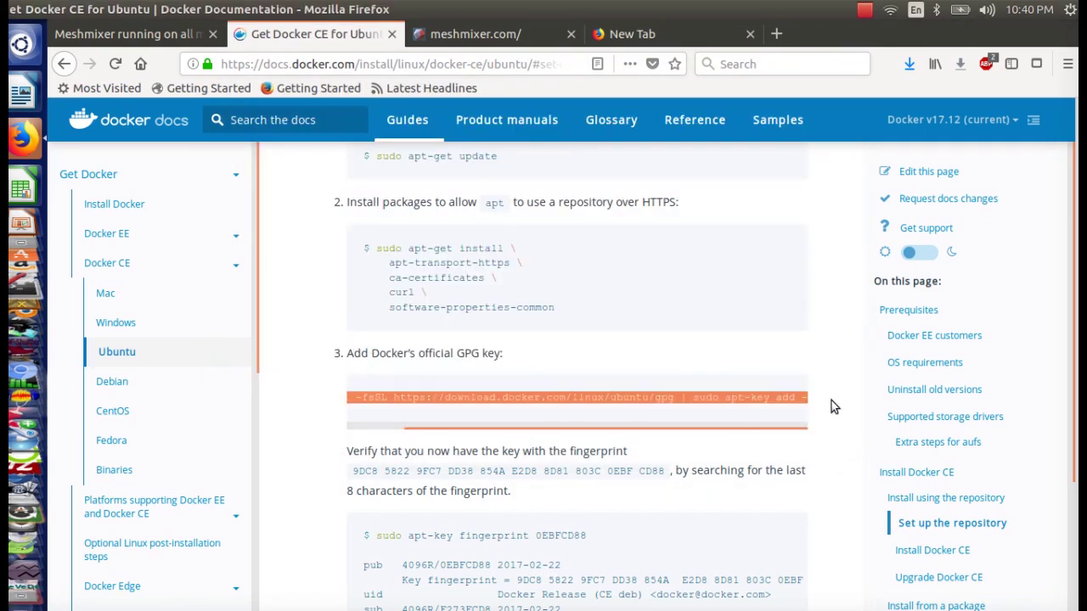
click(743, 406)
scroll(743, 404, left, 5)
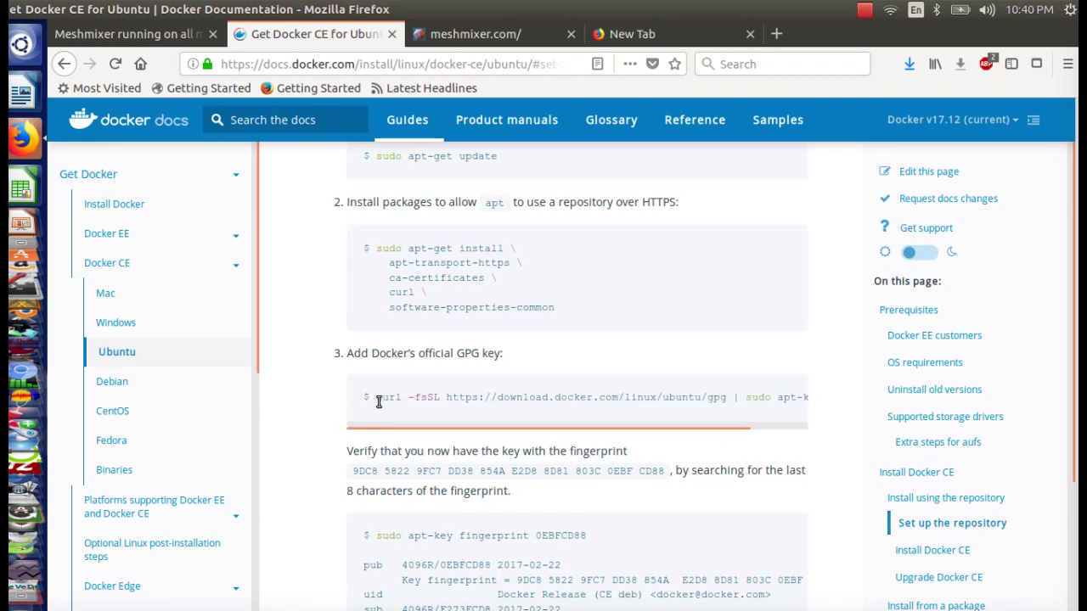
drag(381, 396, 815, 402)
key(ctrl+c)
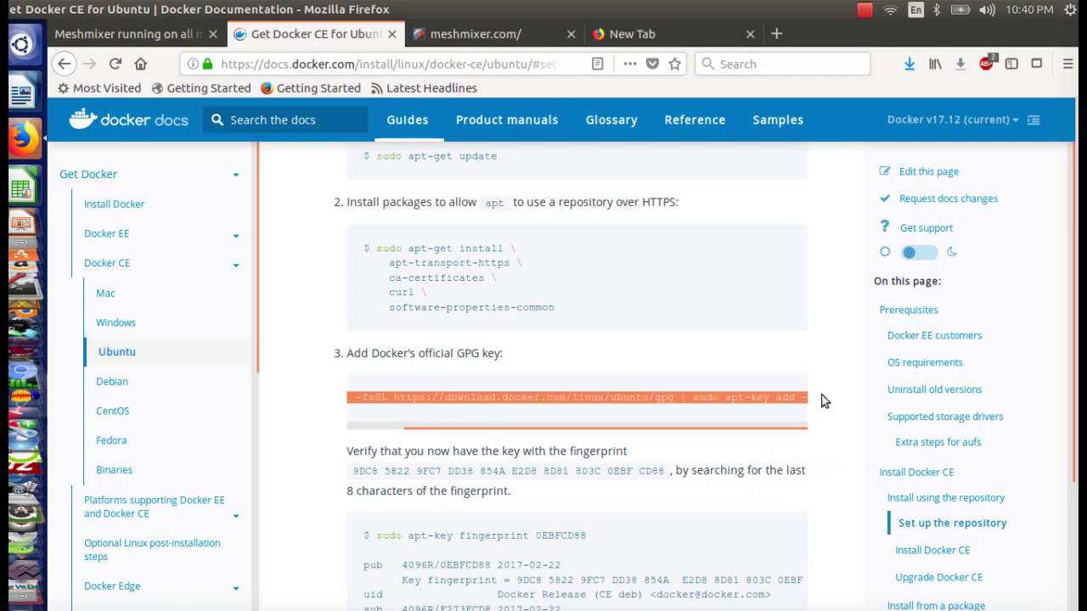
scroll(582, 449, down, 3)
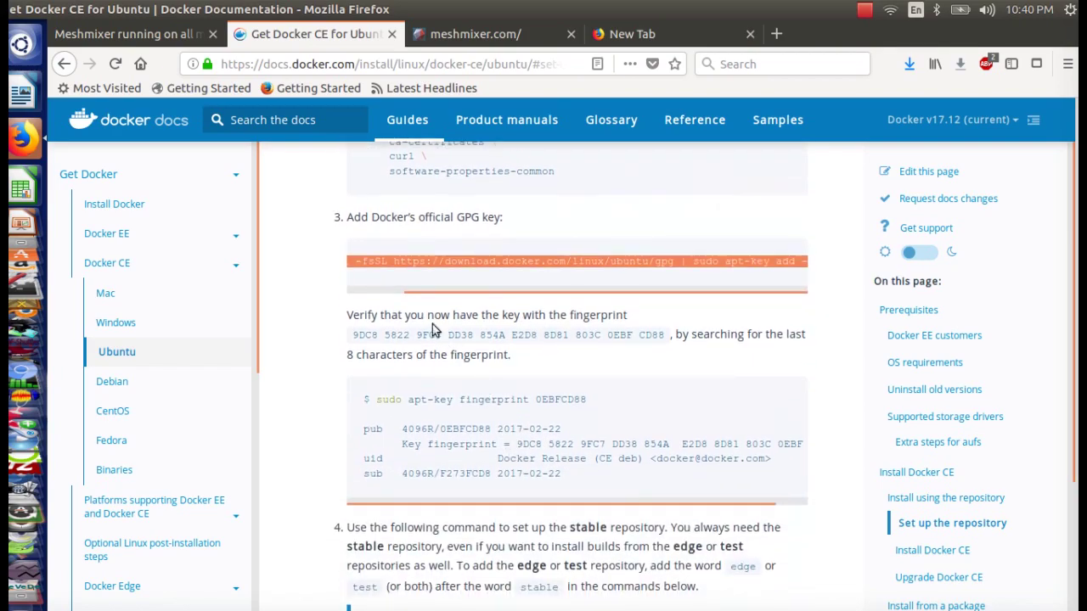
Step: Paste the curl command into the existing terminal, then close that cluttered terminal window
click(16, 297)
middle_click(556, 337)
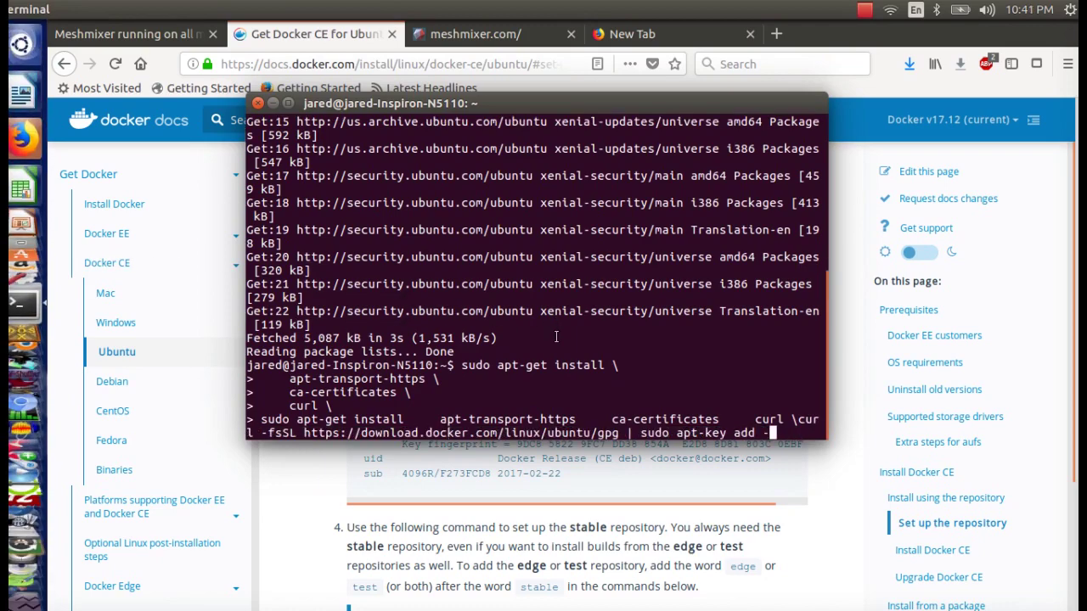
key(Up)
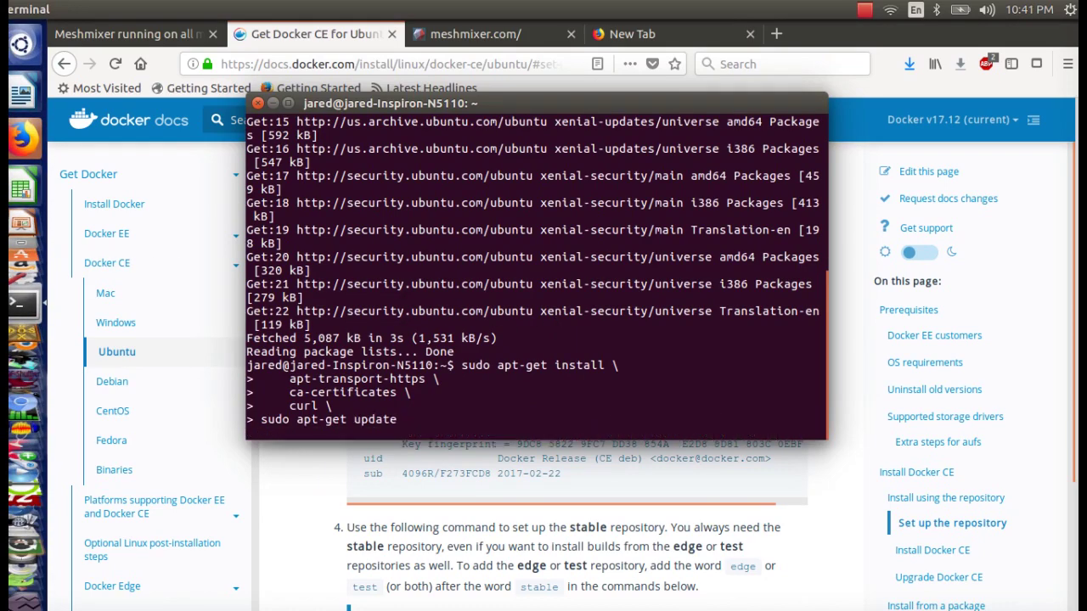
key(Up)
key(Up)
key(Up)
key(Up)
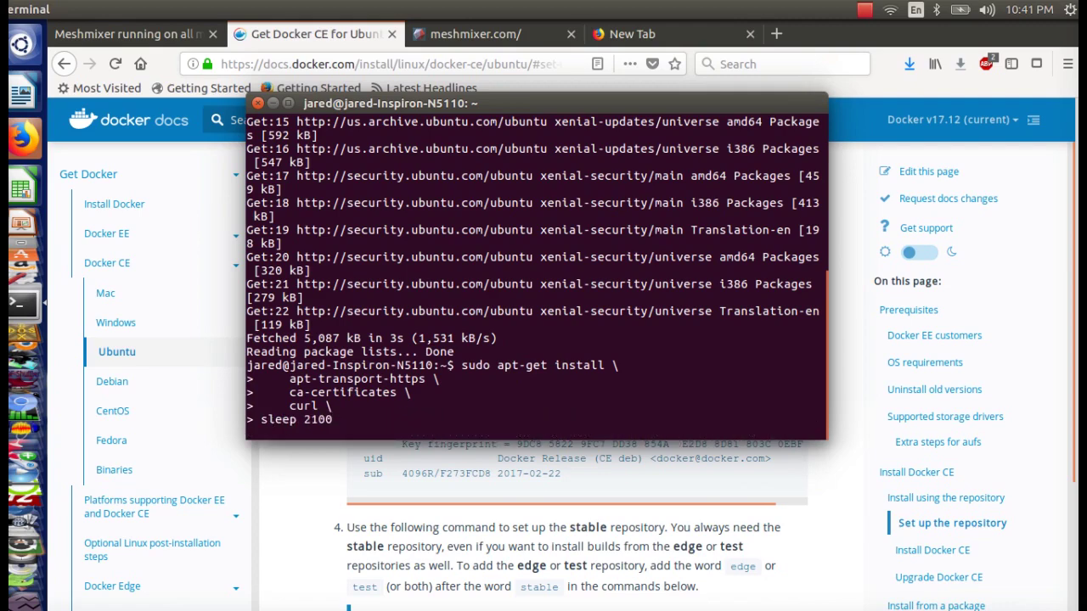
click(259, 102)
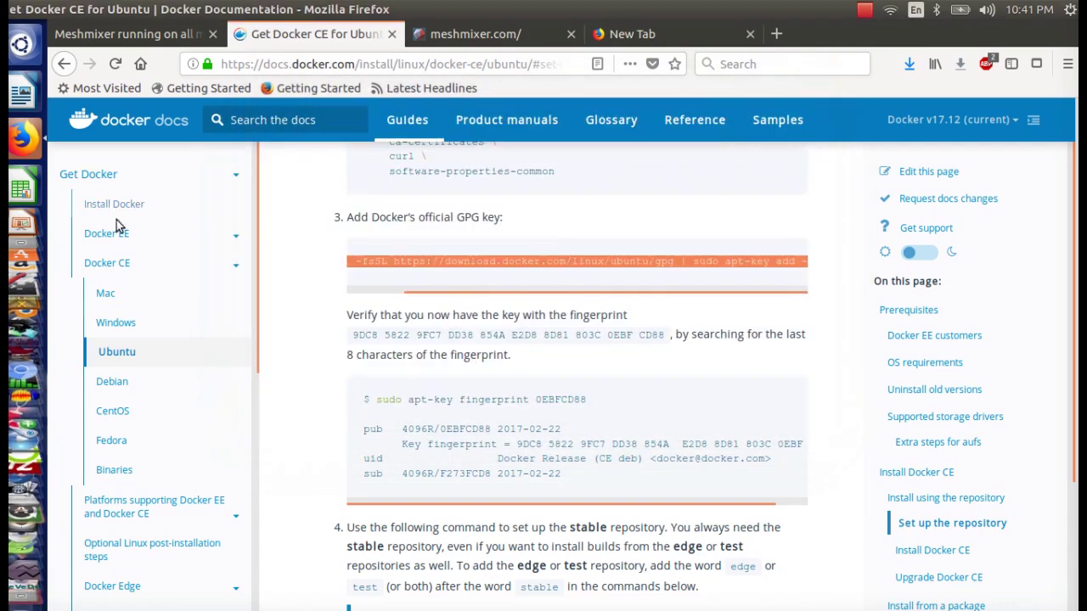
Step: Run the curl | apt-key add command in a fresh terminal with the sudo password, getting OK
click(21, 289)
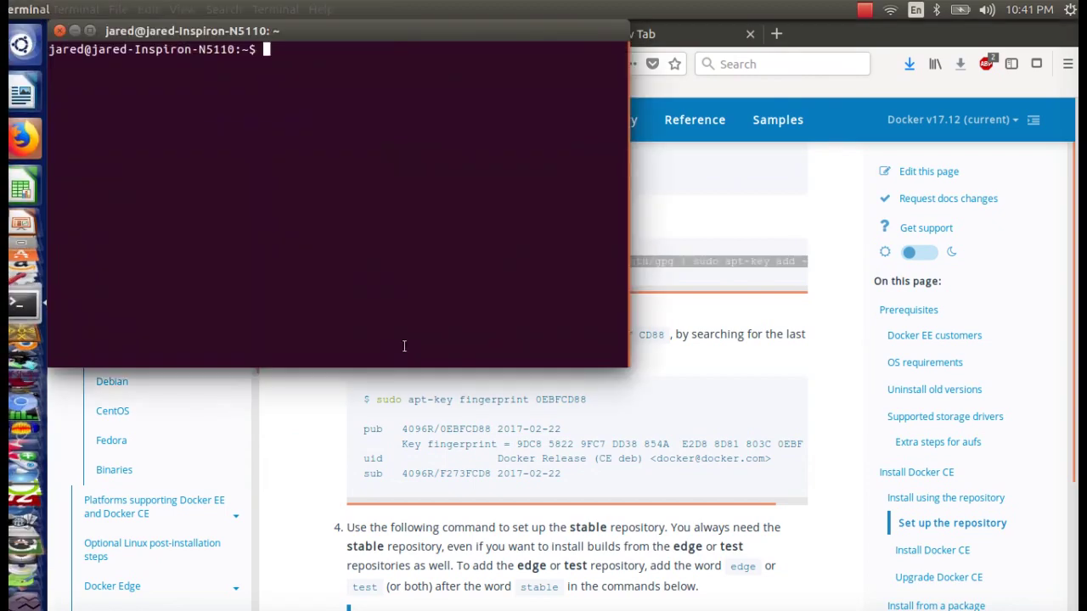
key(ctrl+shift+v)
key(Return)
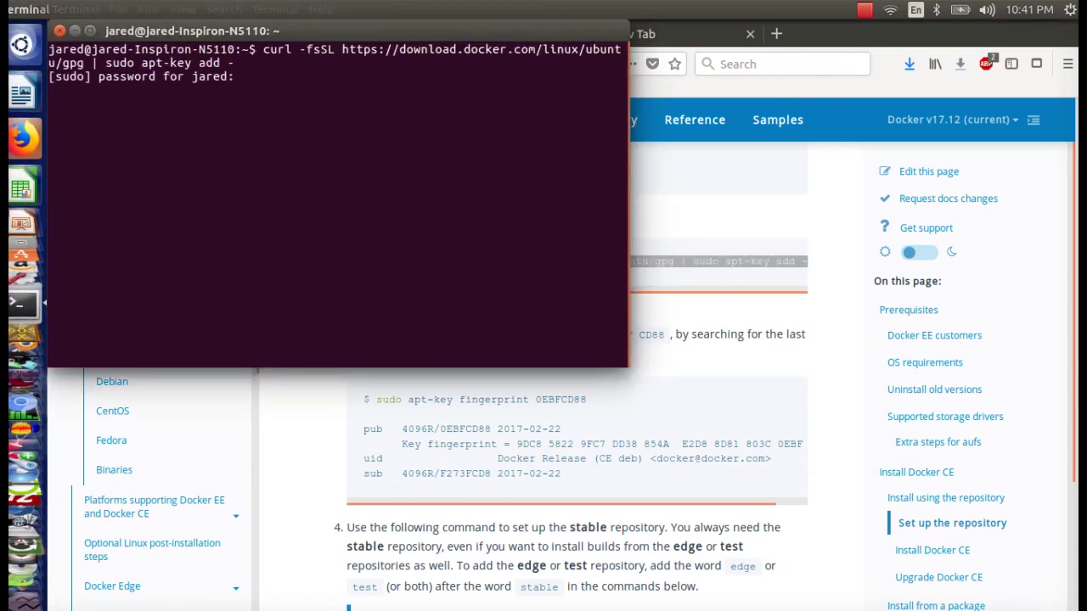
key(Return)
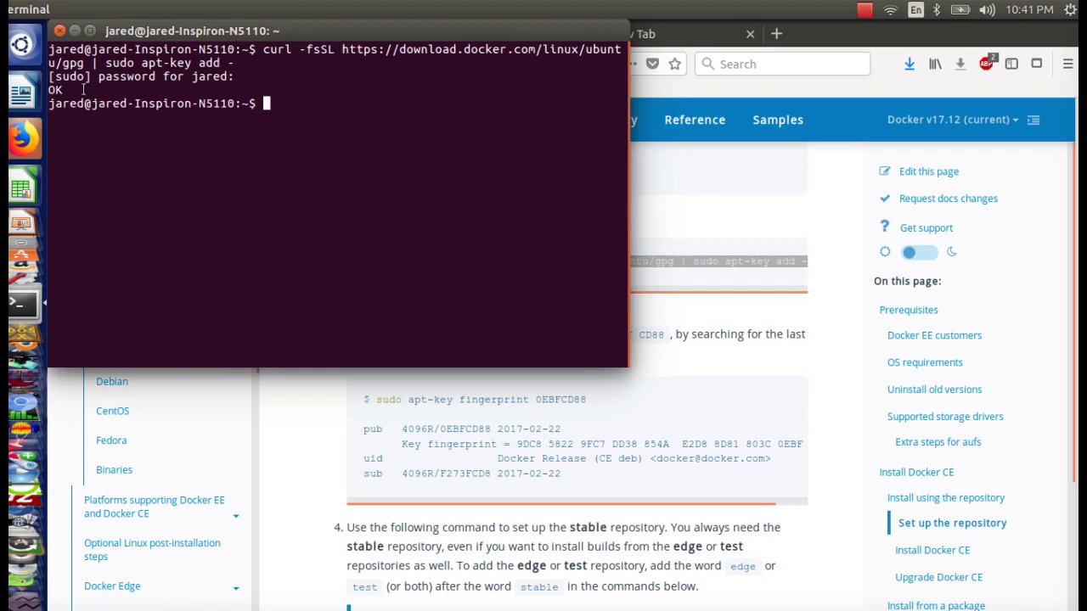
click(645, 386)
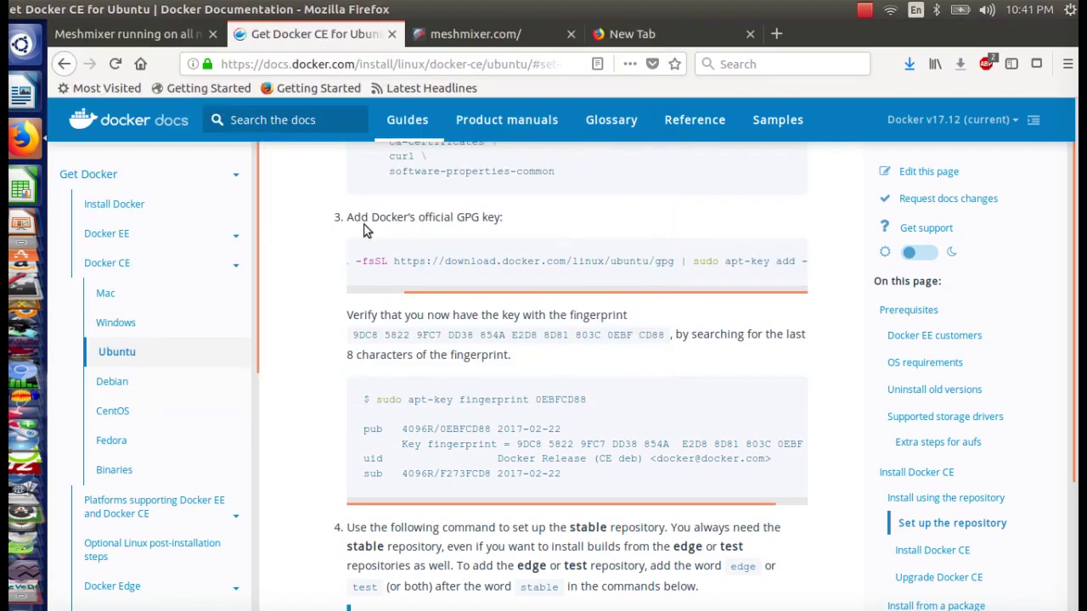
Step: Scroll to the key fingerprint paragraph and select its ending, 0EBF CD88
scroll(363, 236, up, 3)
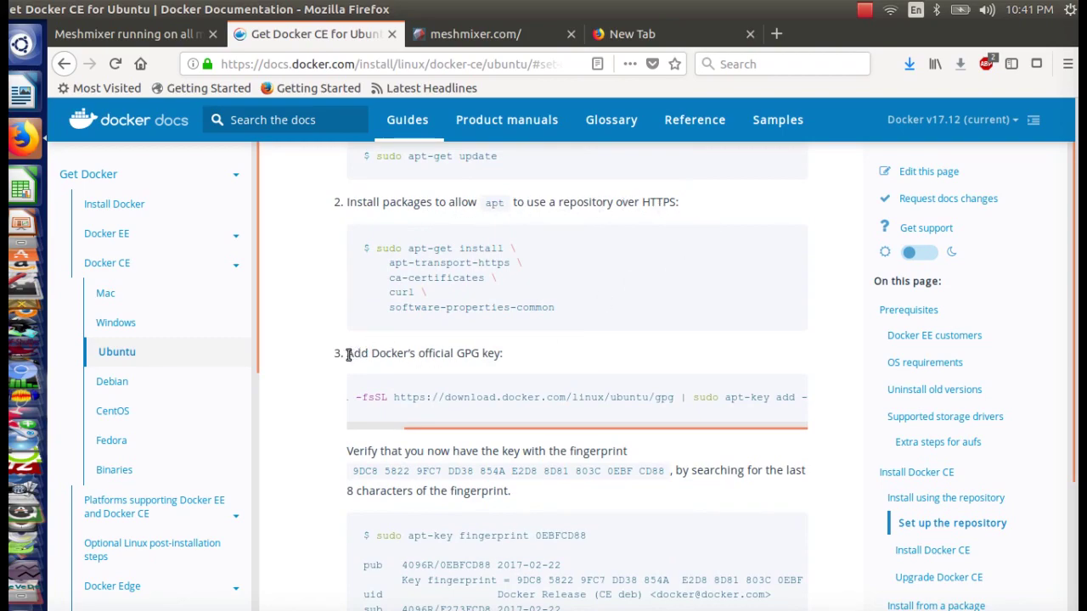
scroll(525, 325, down, 2)
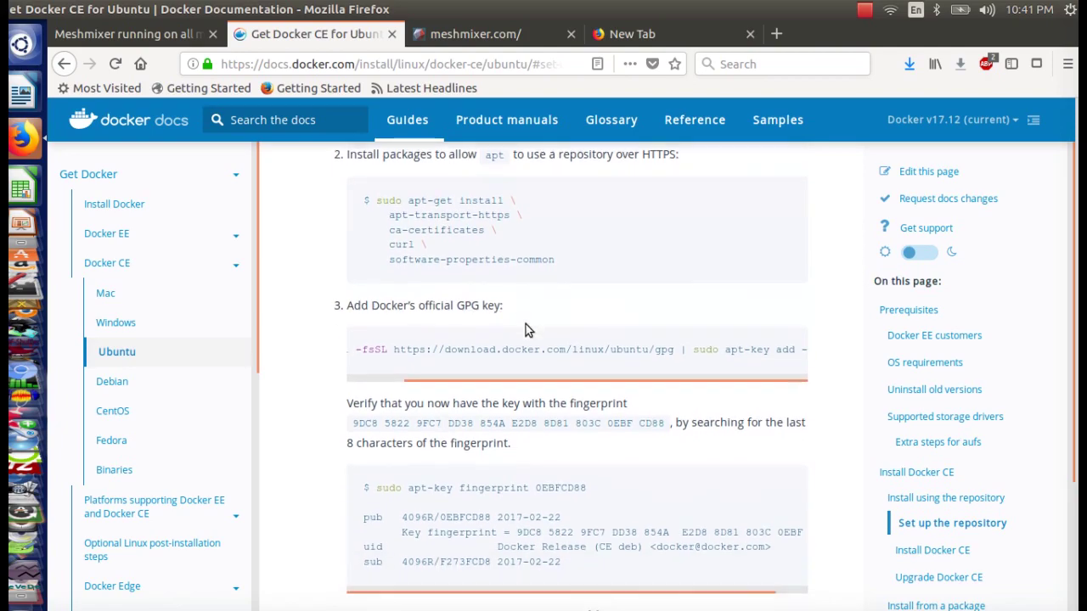
scroll(424, 340, down, 2)
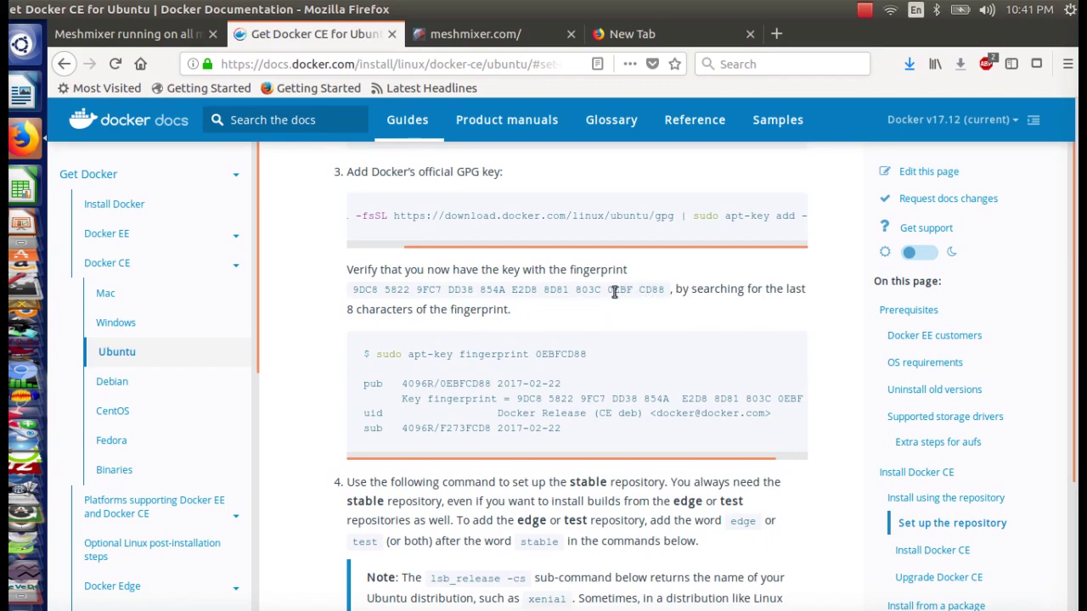
drag(609, 291, 673, 290)
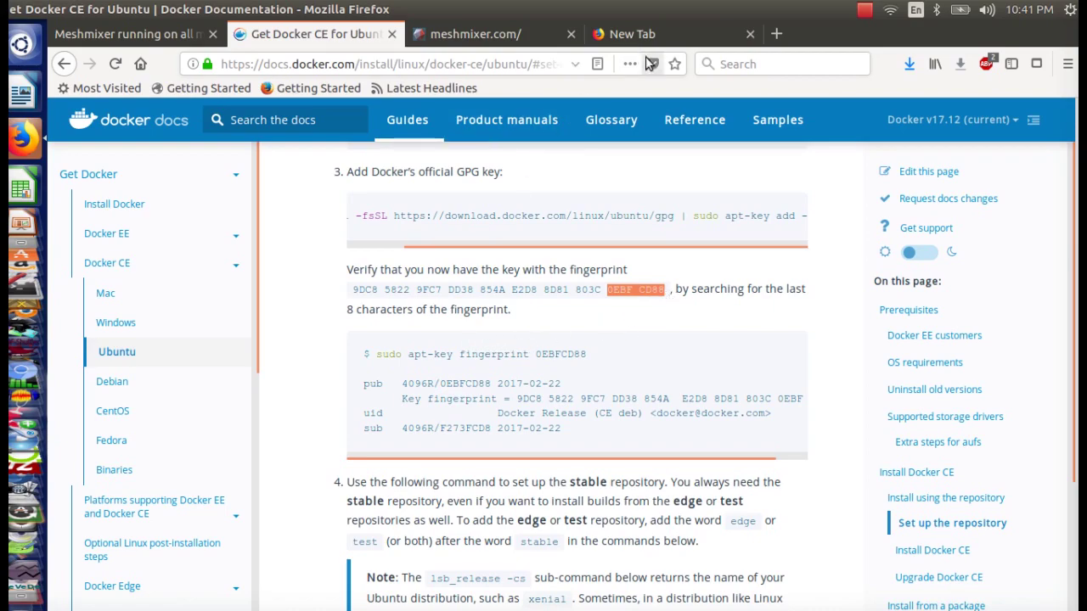
Step: Search the web for 'command line for key' in the empty new tab
click(630, 34)
click(479, 141)
text(serch)
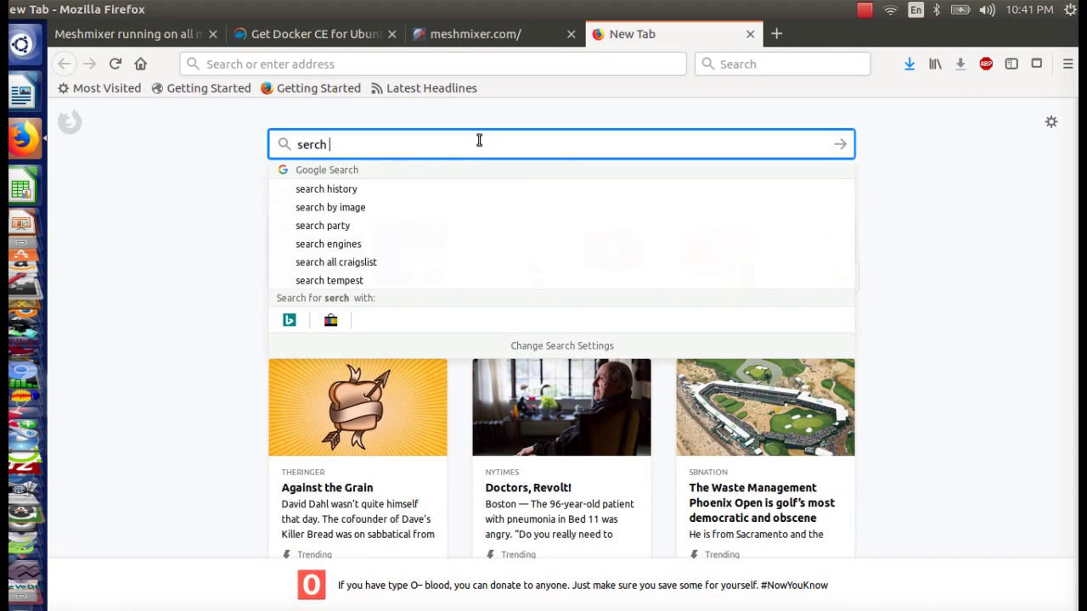
key(BackSpace)
key(BackSpace)
key(BackSpace)
key(BackSpace)
text(ar)
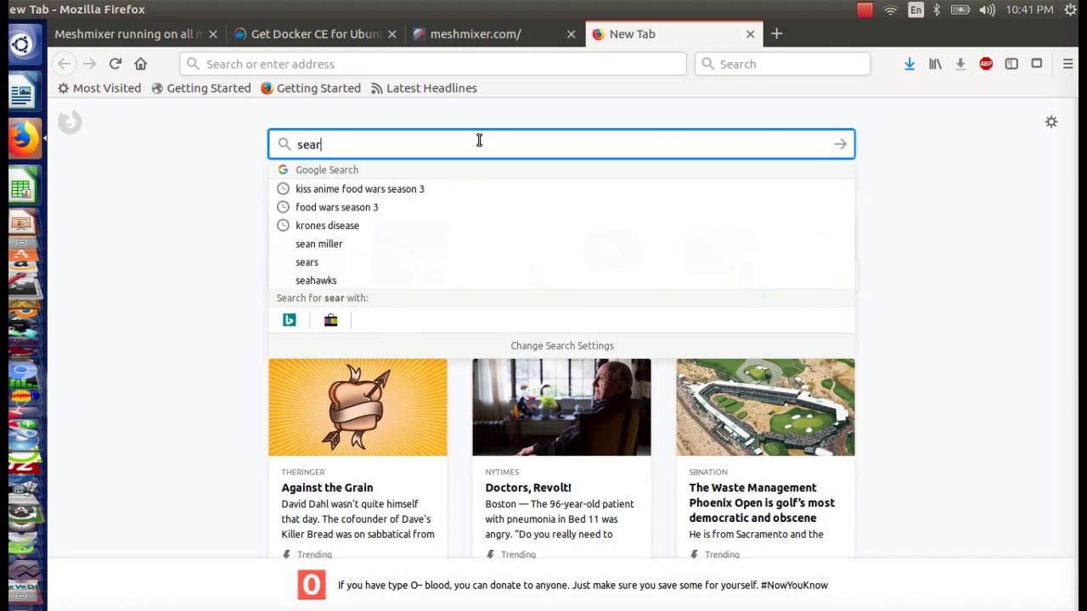
text(ch)
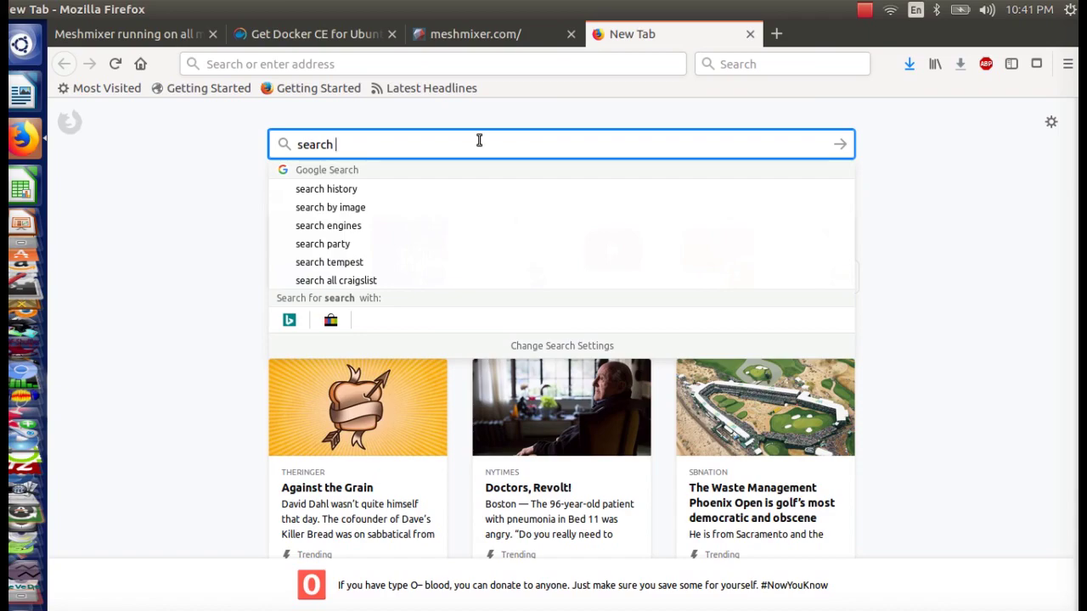
text( command line )
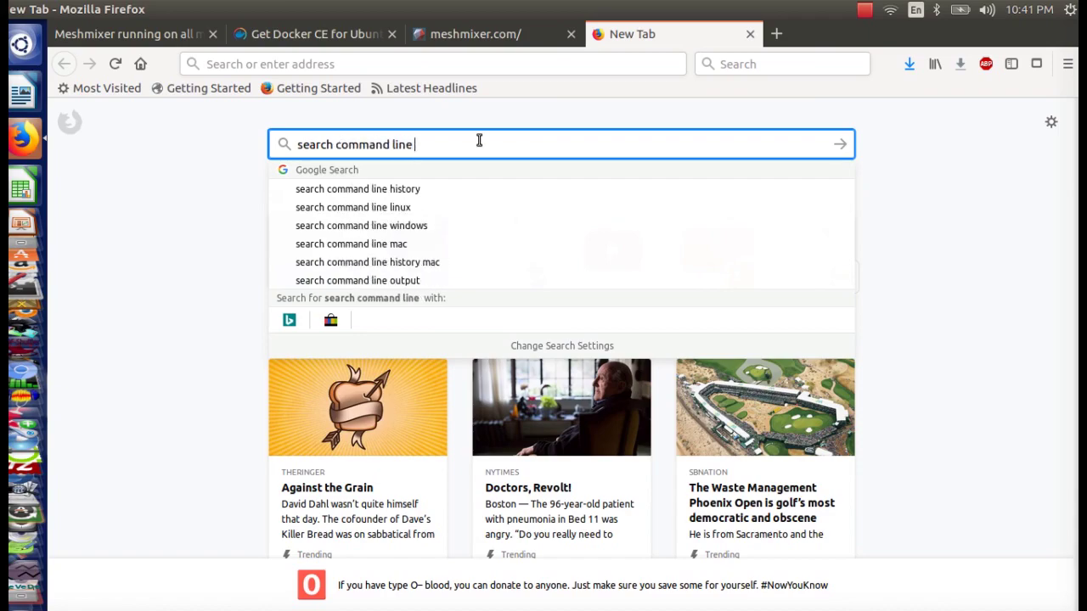
text(for)
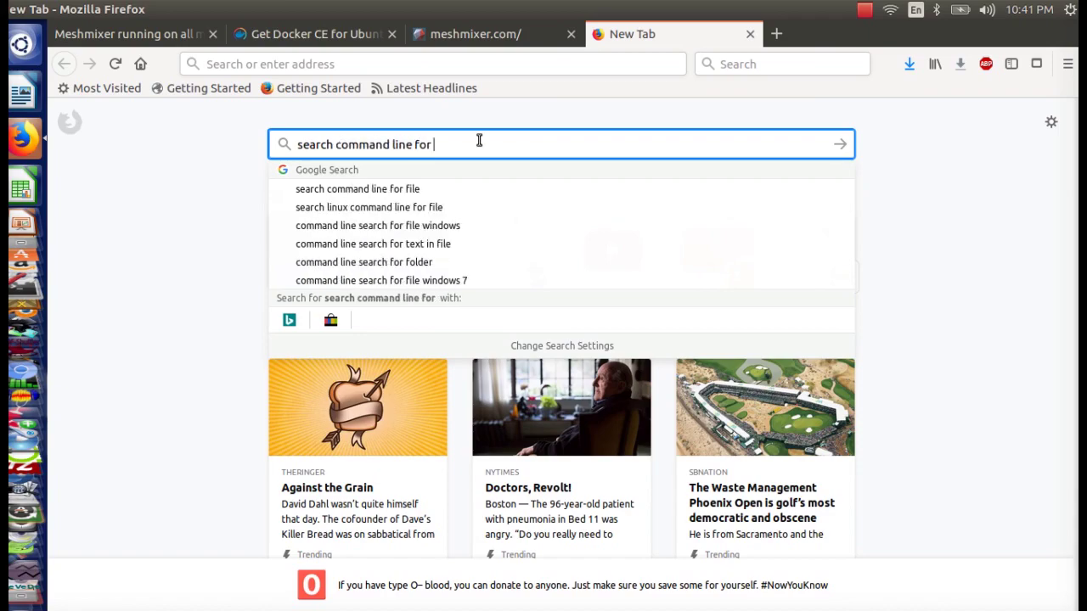
text( key)
key(Return)
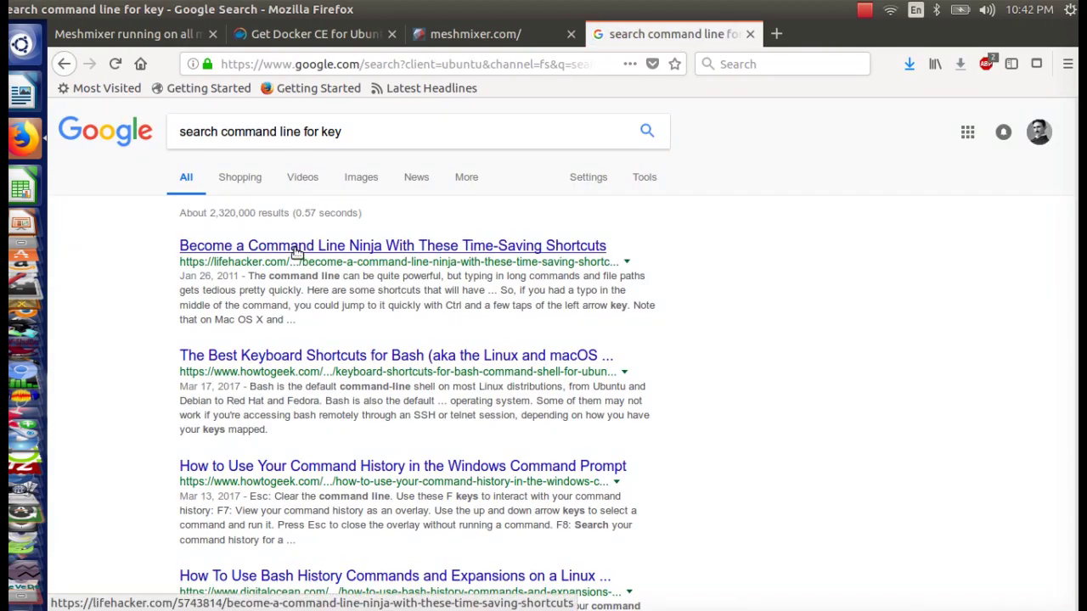
Step: Dismiss the 'web' application search and go back to the Get Docker CE for Ubuntu tab
click(26, 46)
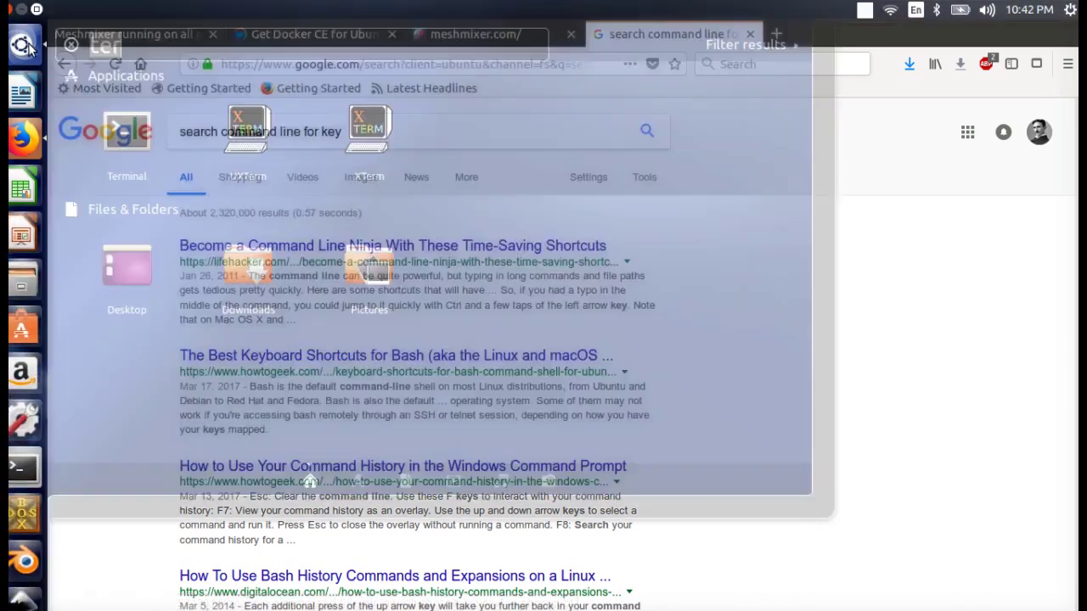
text(web)
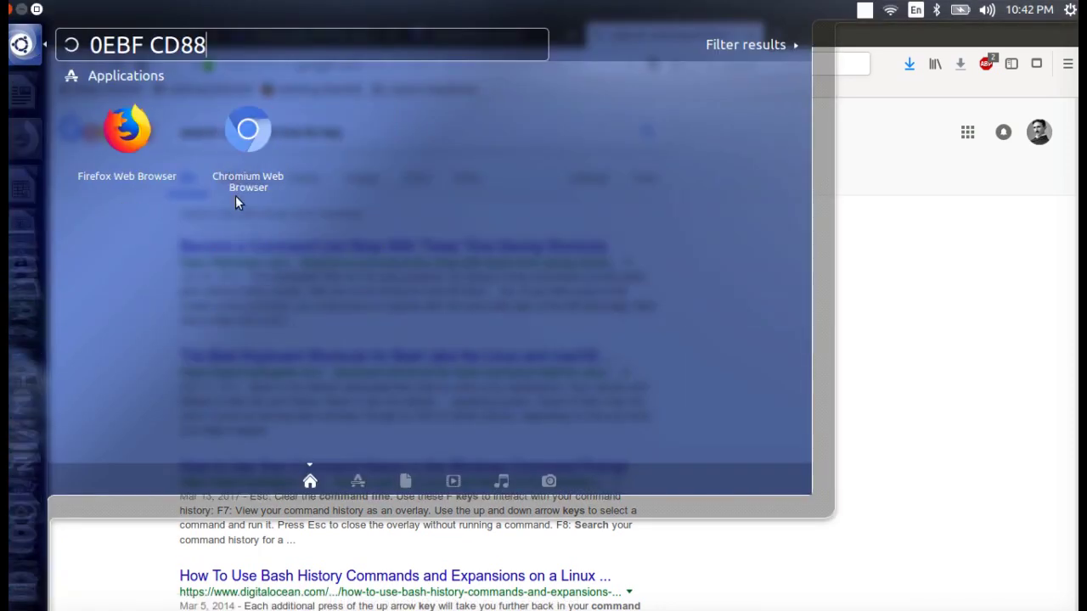
click(847, 219)
click(485, 39)
click(374, 36)
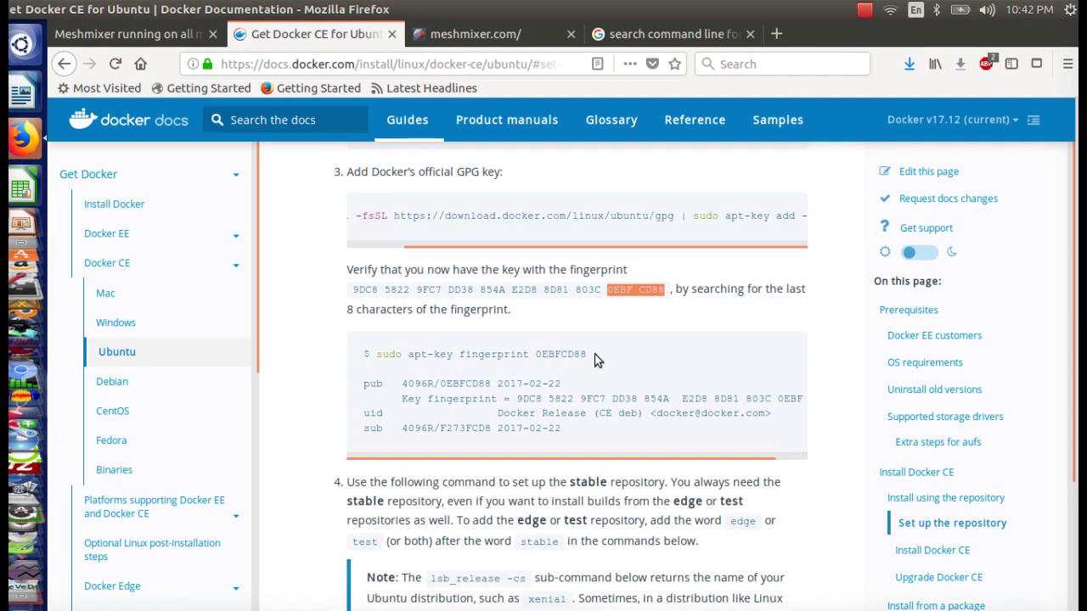
Step: Run sudo apt-key fingerprint 0EBFCD88, copied from the docs, in the terminal
drag(589, 355, 383, 355)
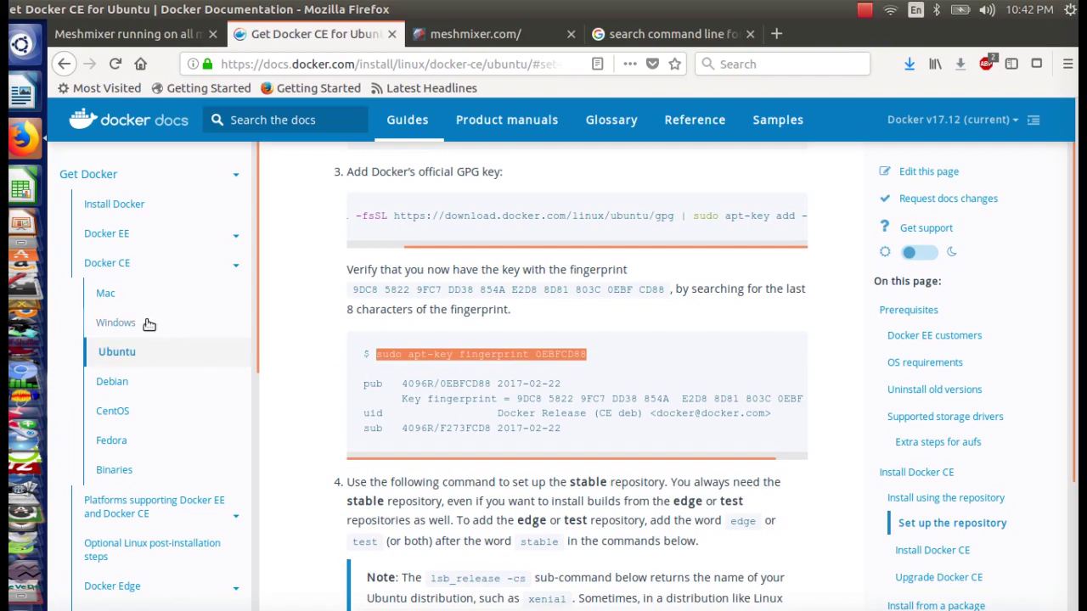
click(24, 303)
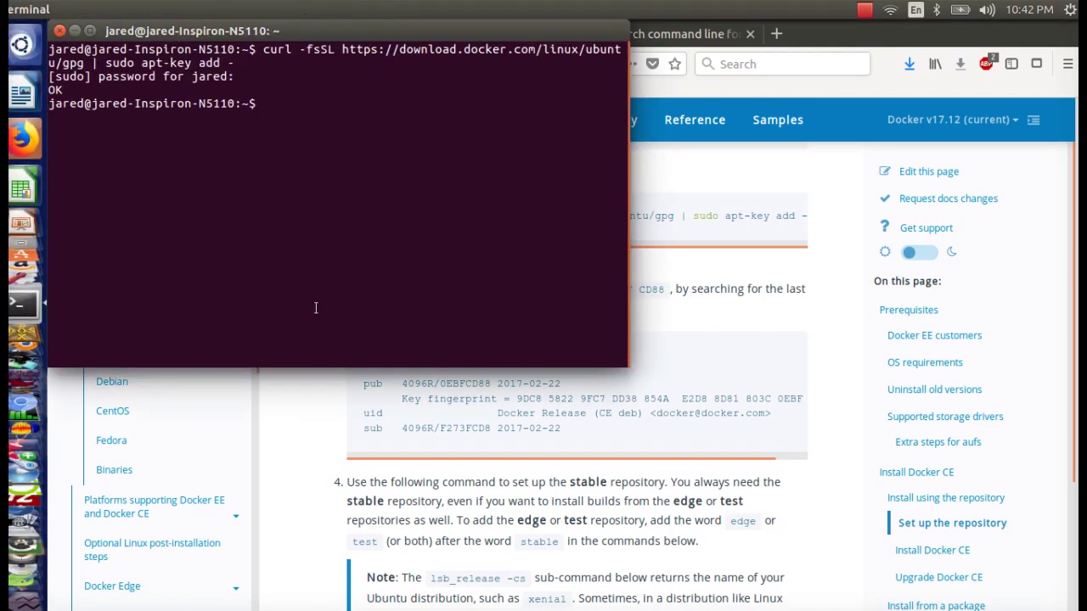
text(sudo apt-key fingerprint 0EBFCD88)
key(Return)
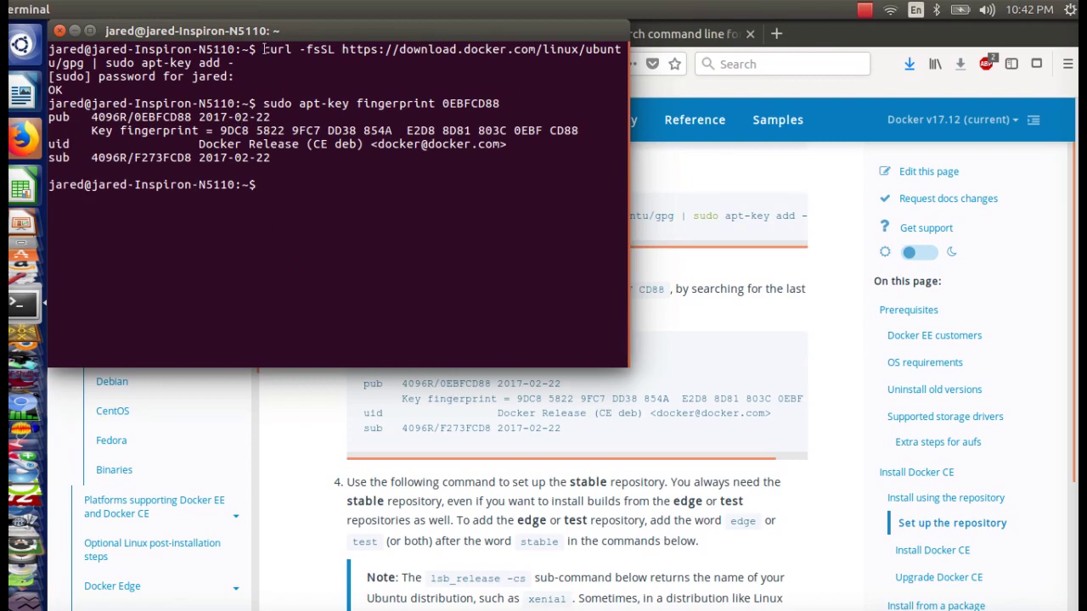
Step: Reposition the terminal window so the documented fingerprint text stays visible
drag(263, 34, 394, 125)
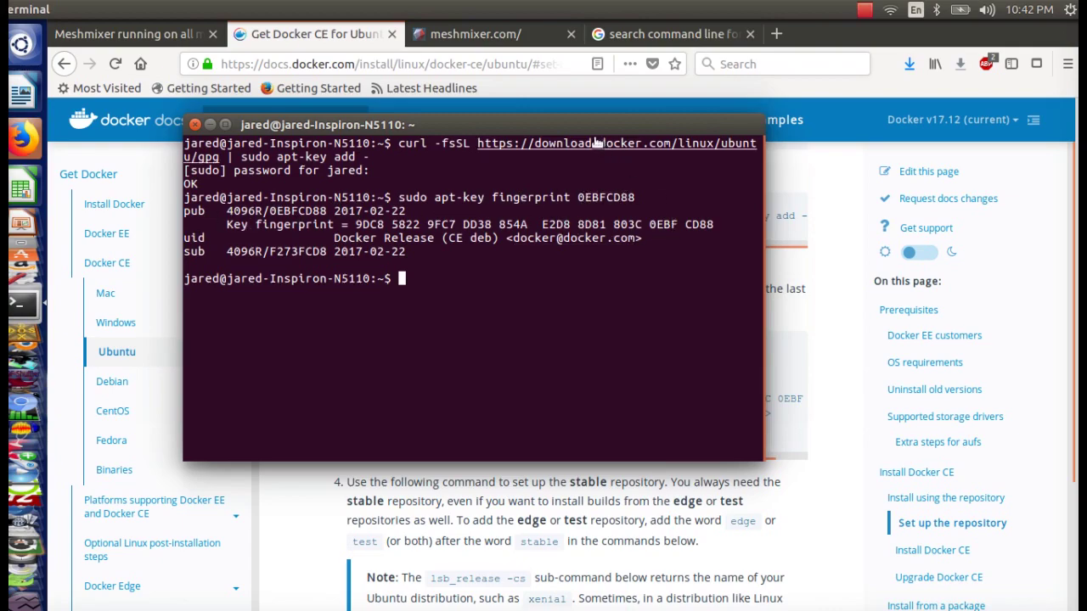
drag(586, 122, 533, 323)
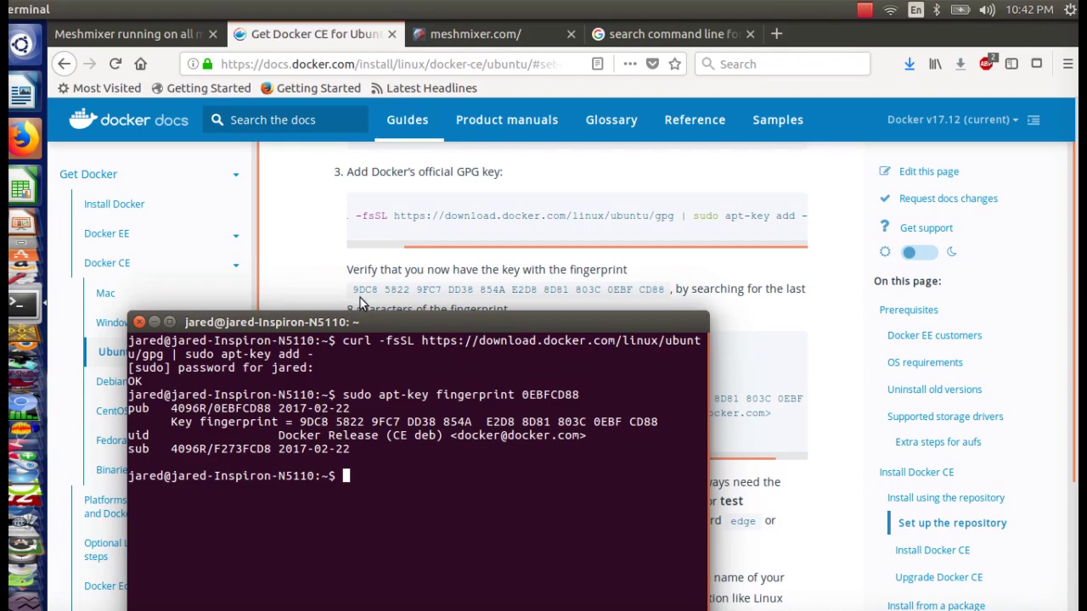
drag(209, 322, 171, 128)
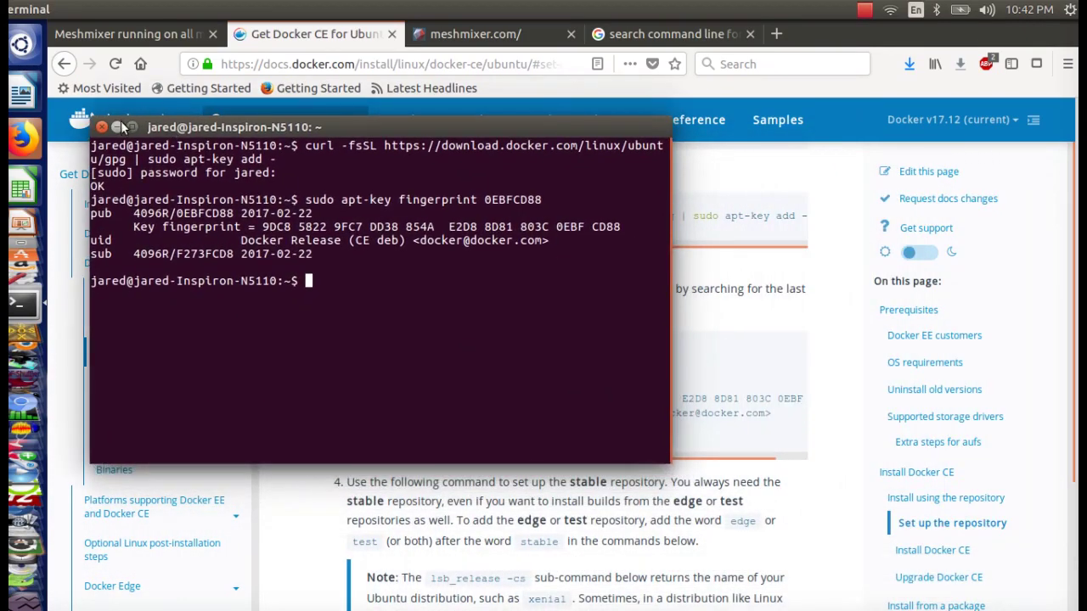
Step: Minimize the terminal and scroll the docs to step 4's amd64 add-apt-repository command
click(118, 127)
scroll(379, 296, down, 3)
scroll(363, 270, up, 1)
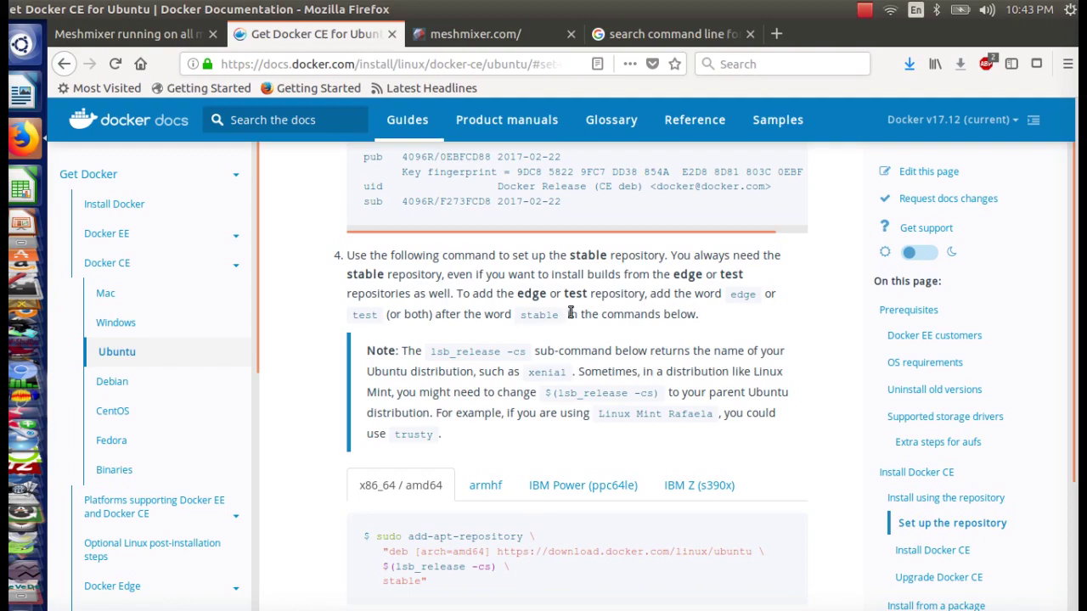
scroll(396, 179, up, 1)
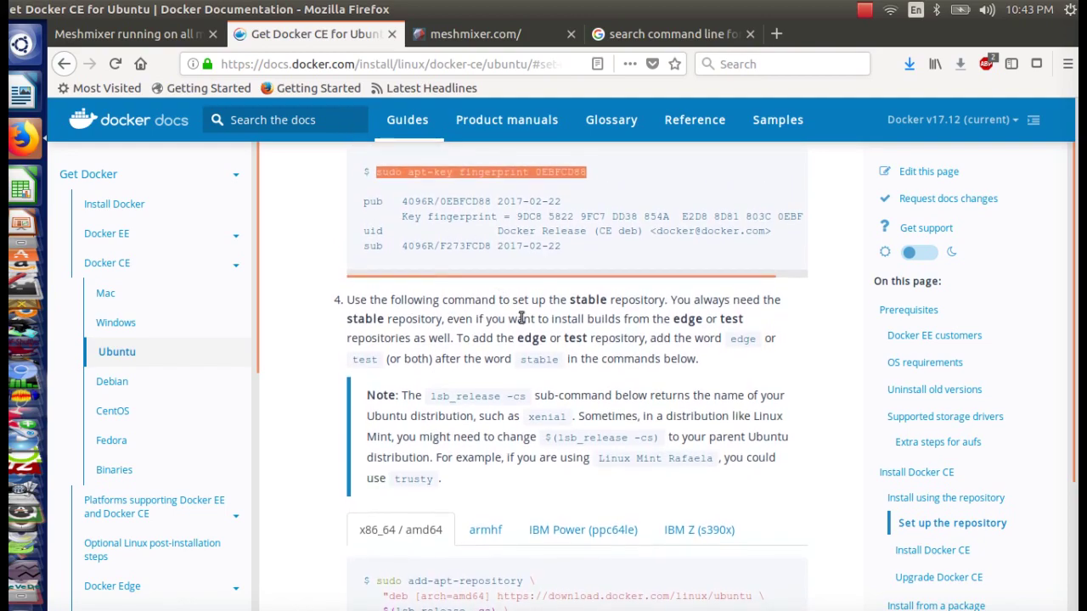
scroll(521, 317, down, 1)
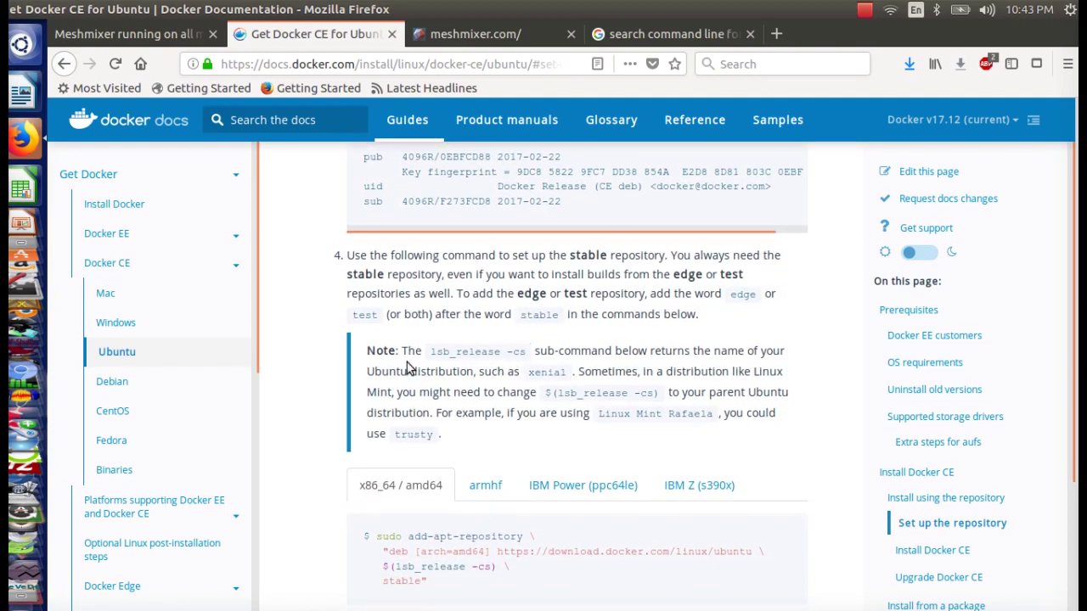
scroll(480, 353, up, 1)
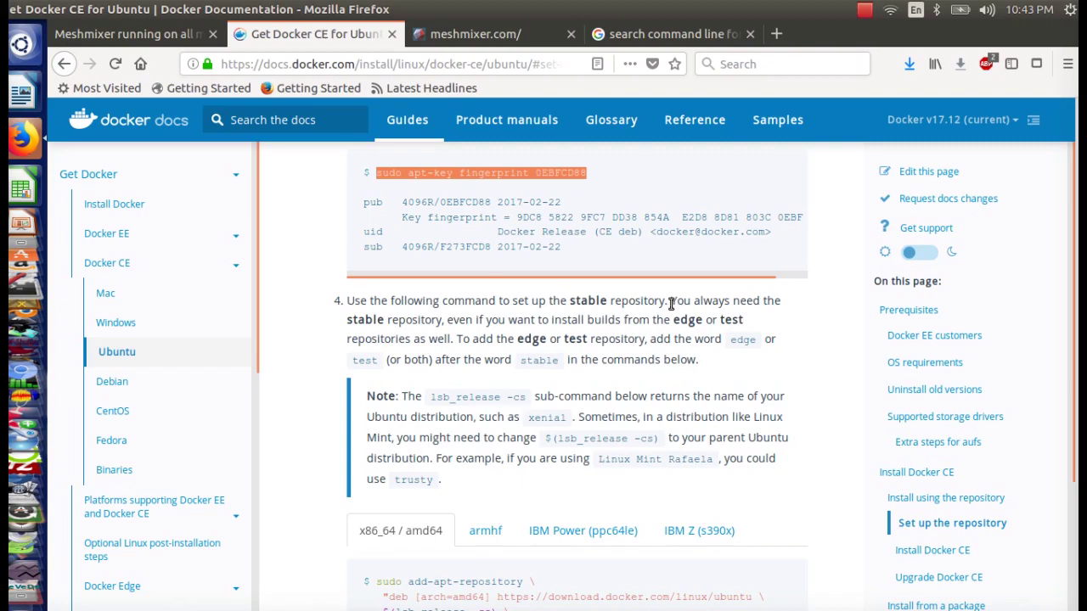
scroll(529, 301, down, 3)
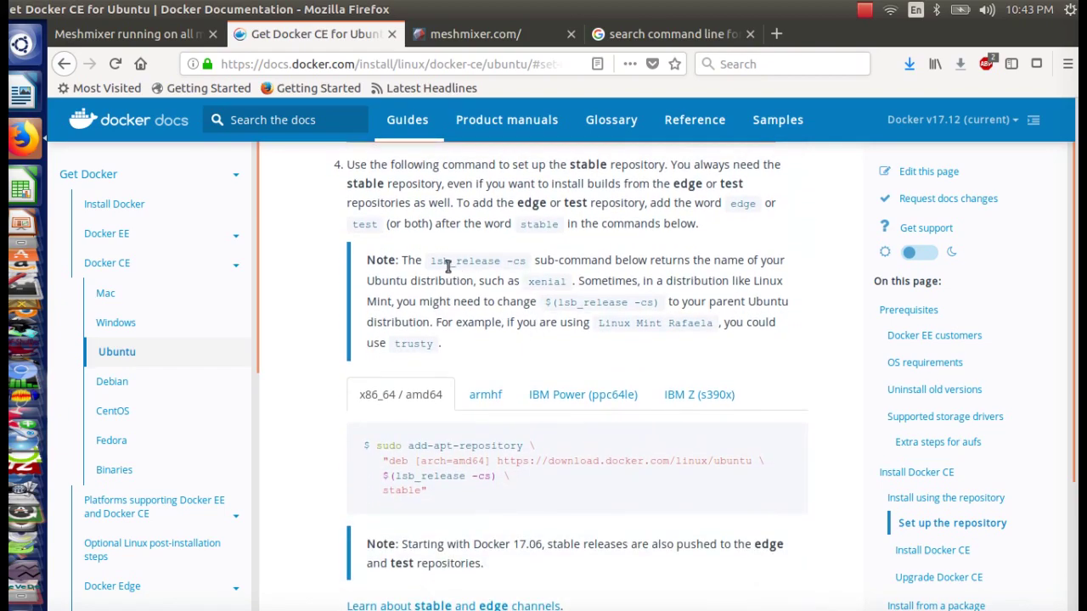
scroll(461, 327, down, 2)
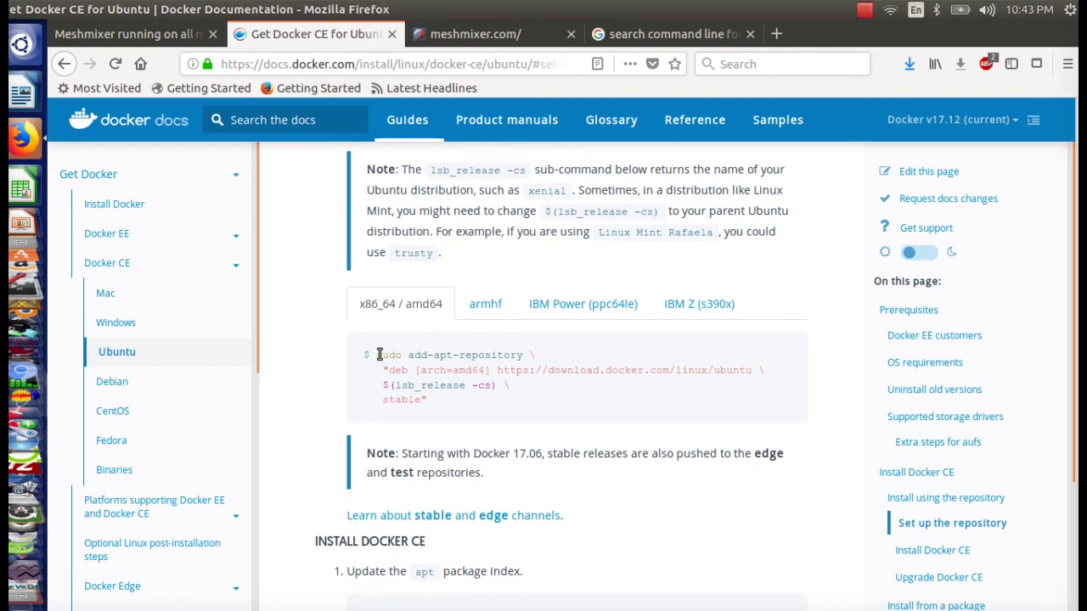
Step: Paste and run the amd64 stable add-apt-repository command in the terminal
drag(379, 355, 431, 402)
key(ctrl+c)
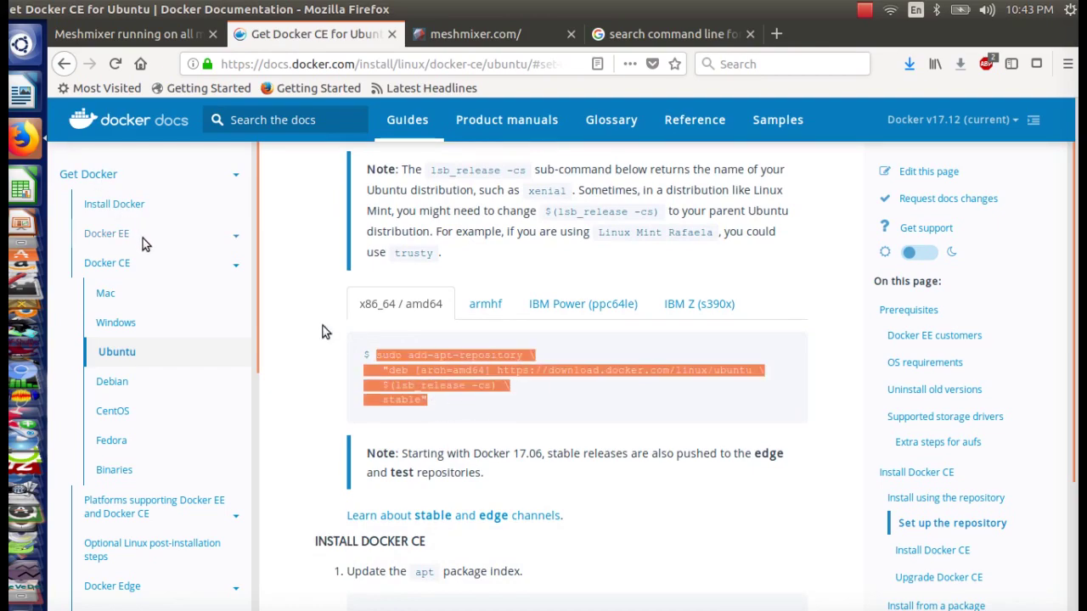
click(23, 314)
middle_click(354, 343)
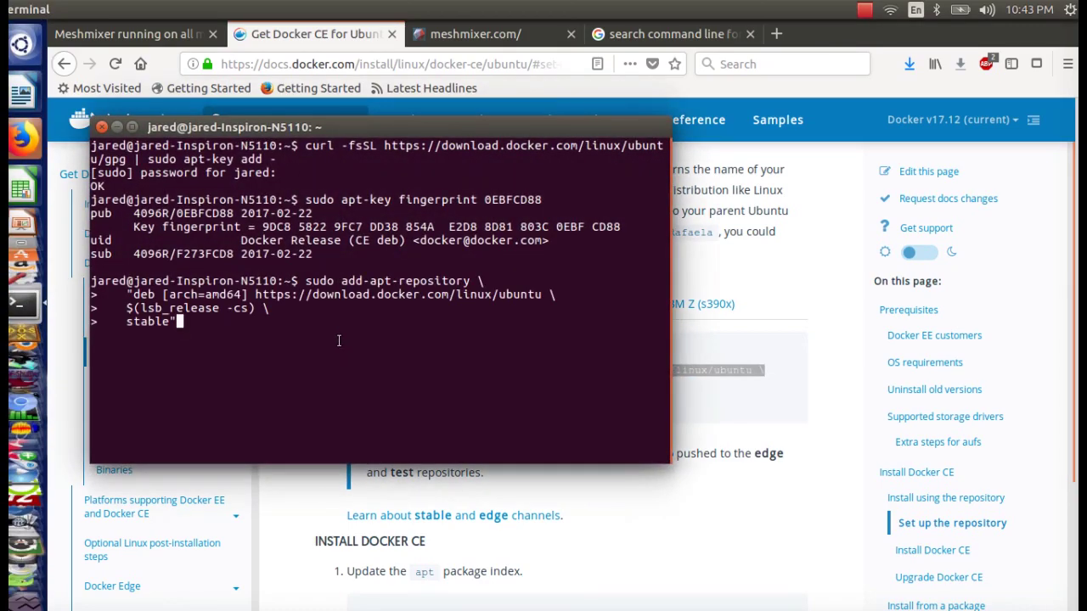
key(Return)
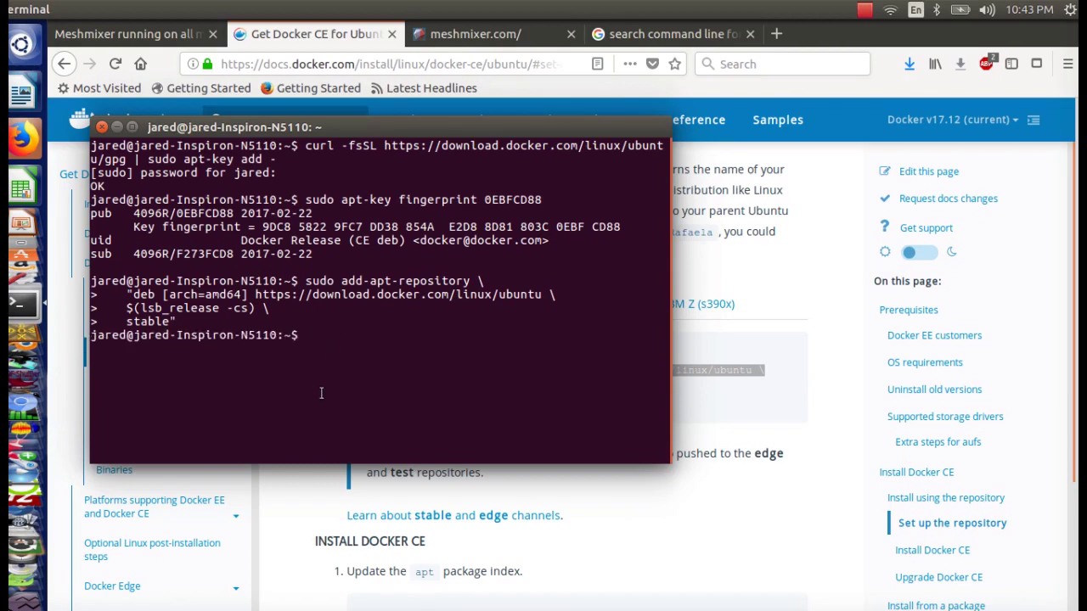
Step: Return to the Docker docs in Firefox and scroll to the Install Docker CE section
click(716, 339)
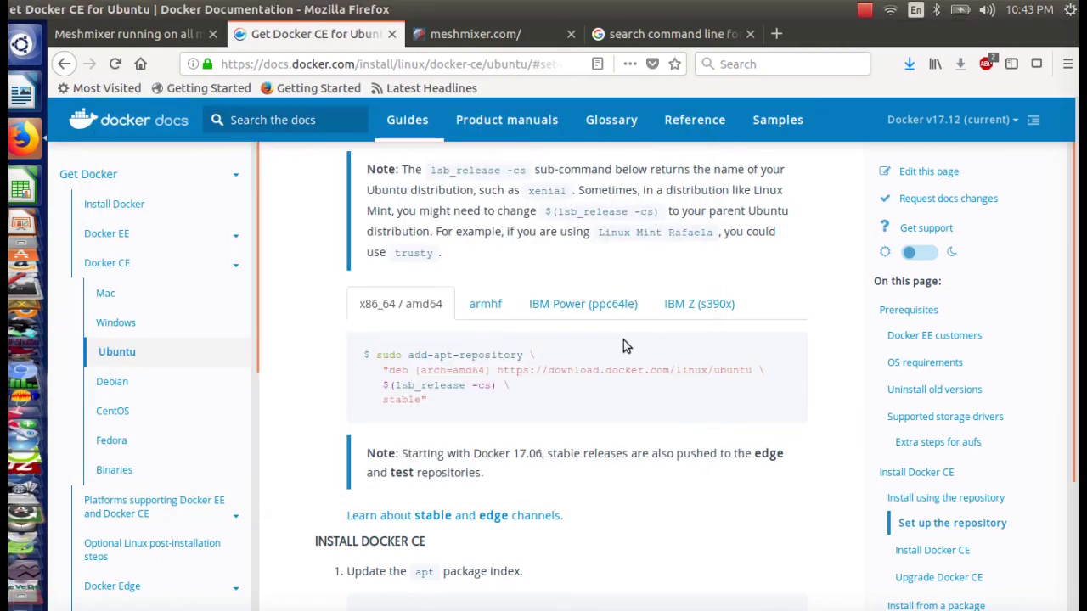
scroll(578, 377, up, 6)
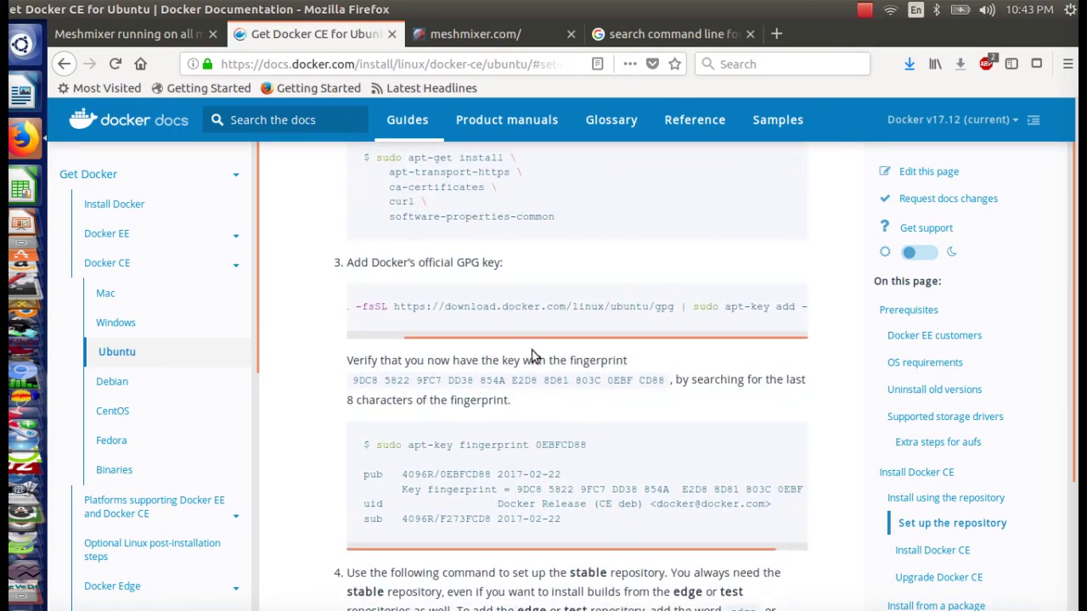
scroll(505, 322, down, 6)
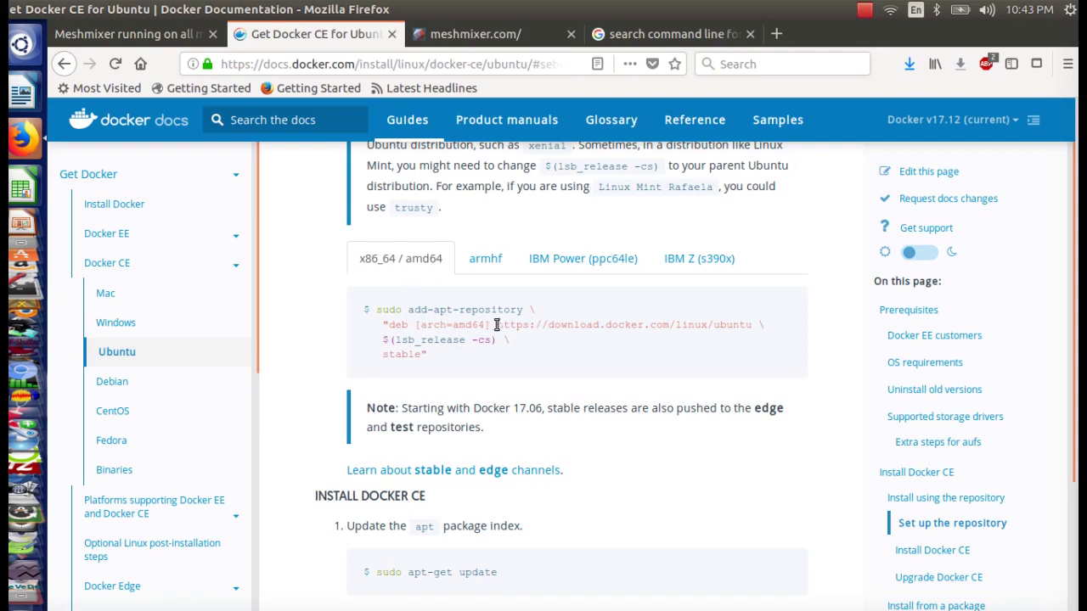
scroll(486, 318, up, 2)
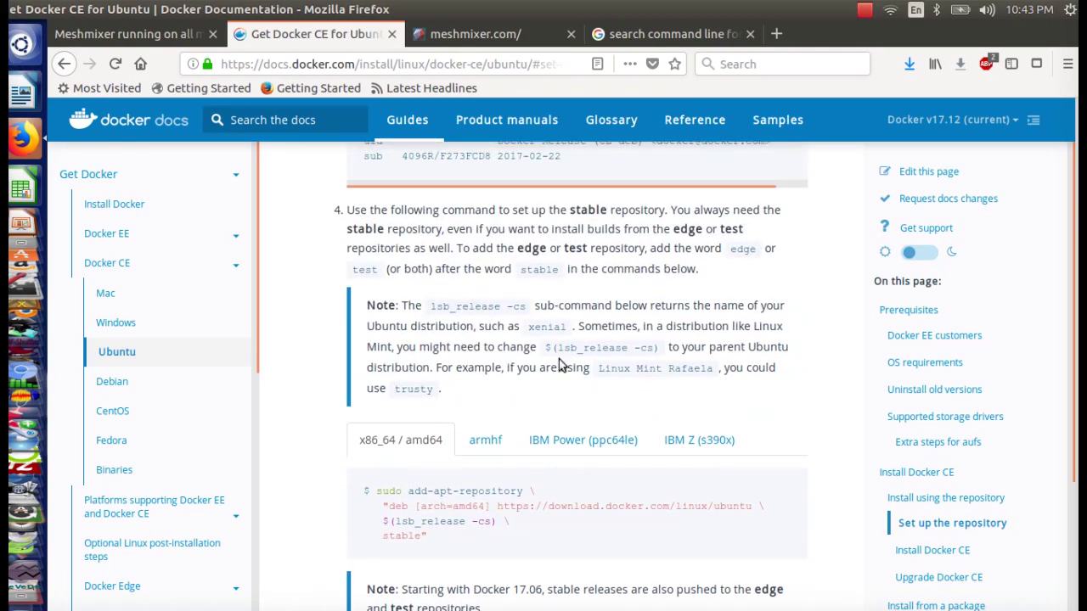
scroll(565, 362, down, 2)
scroll(499, 386, down, 4)
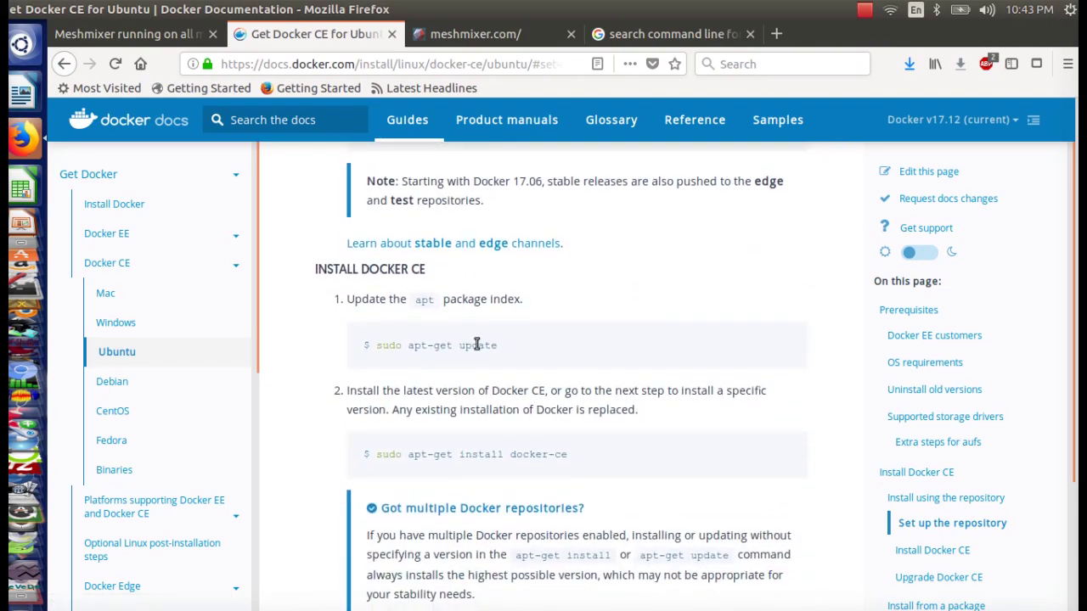
Step: Copy sudo apt-get update from the docs and run it to fetch Docker's stable amd64 package list
drag(527, 354, 368, 348)
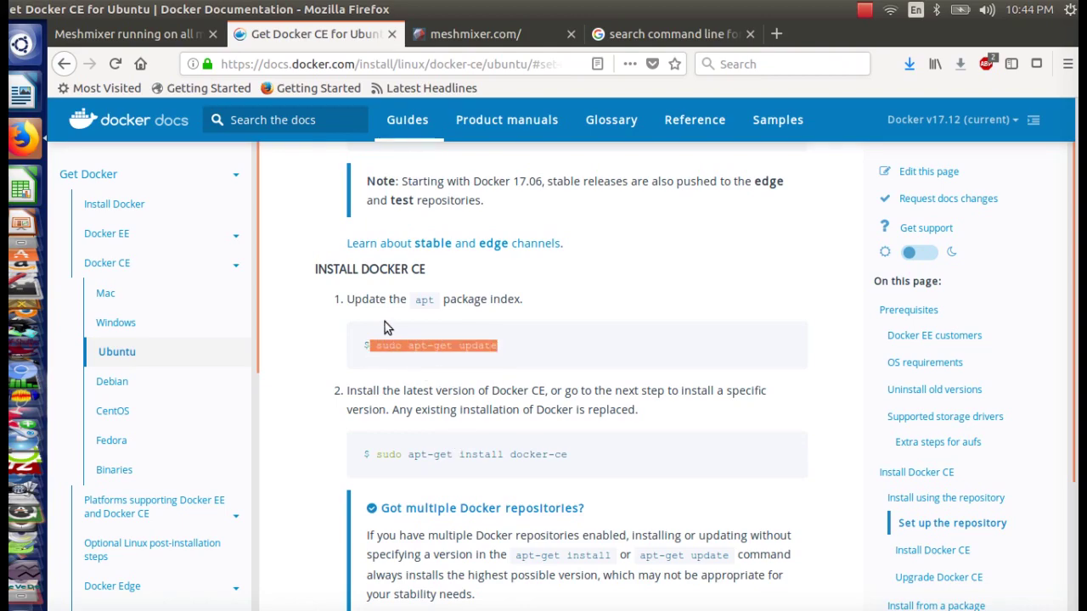
scroll(408, 374, up, 10)
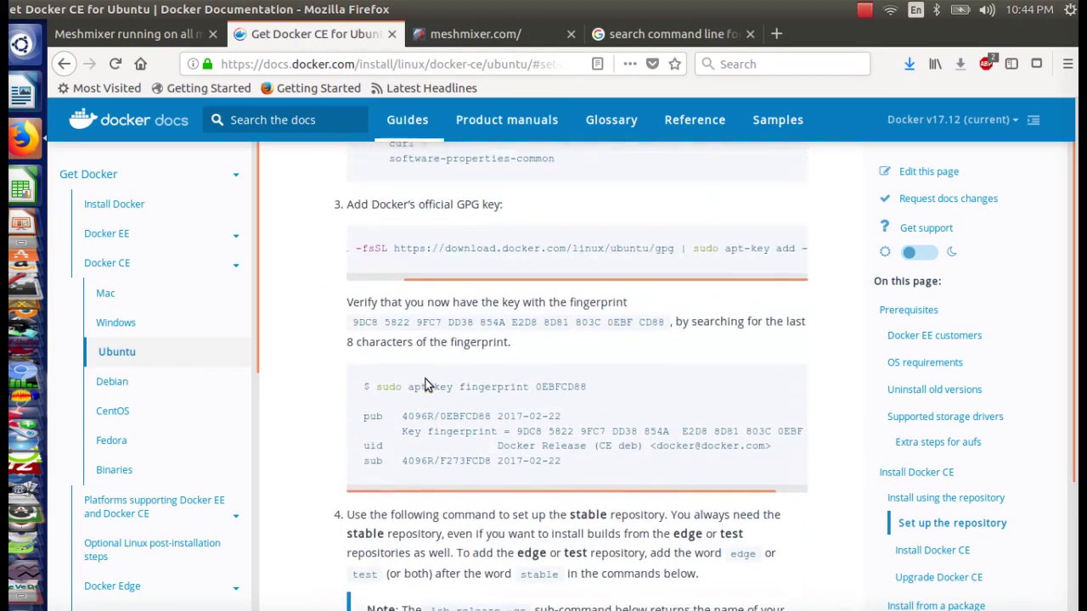
scroll(409, 377, up, 2)
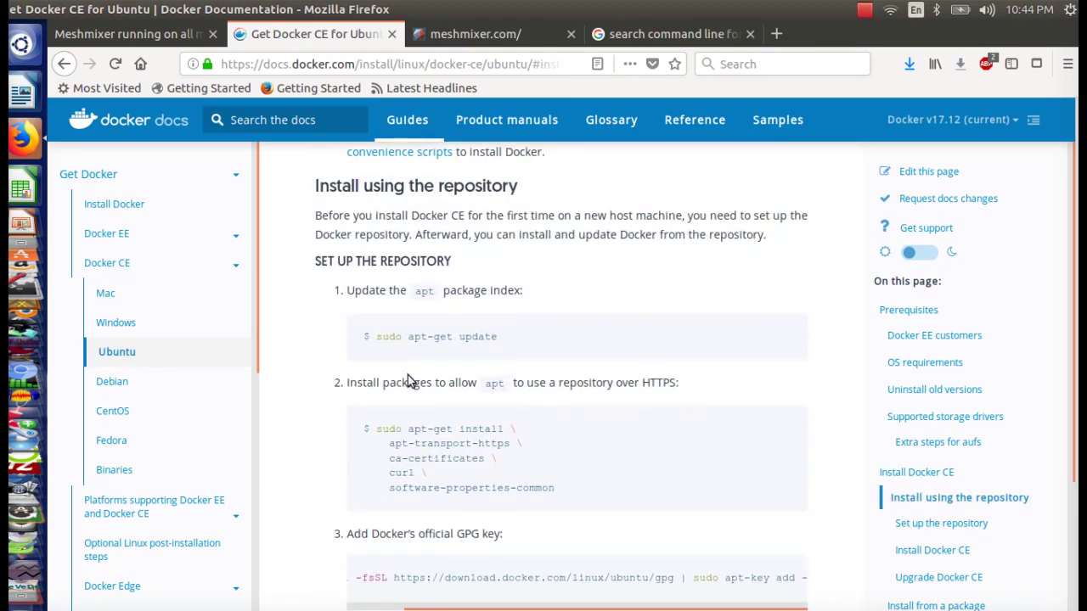
scroll(408, 375, down, 12)
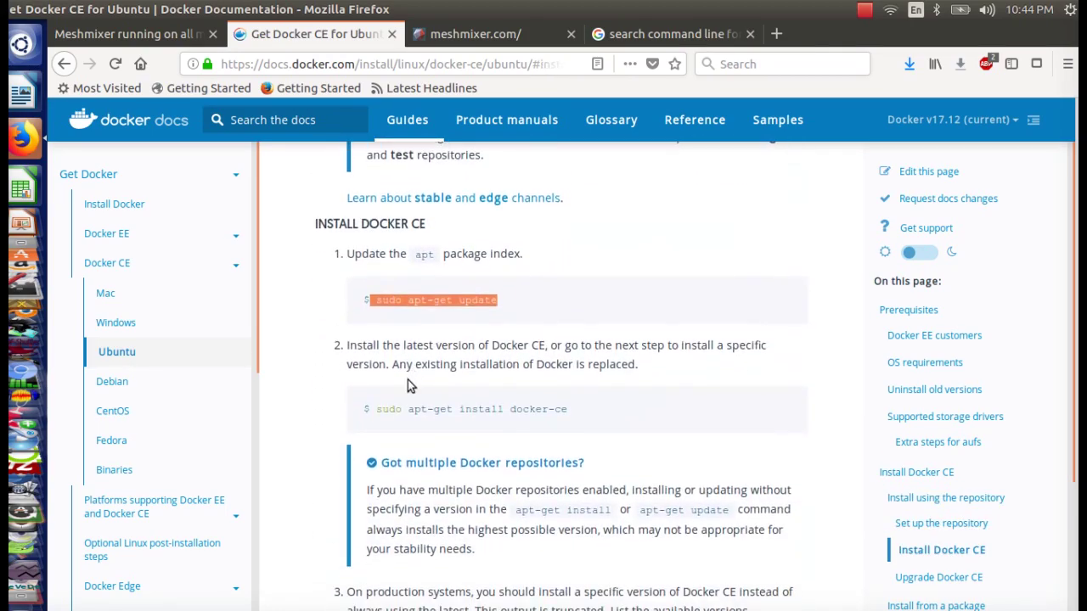
scroll(518, 329, up, 6)
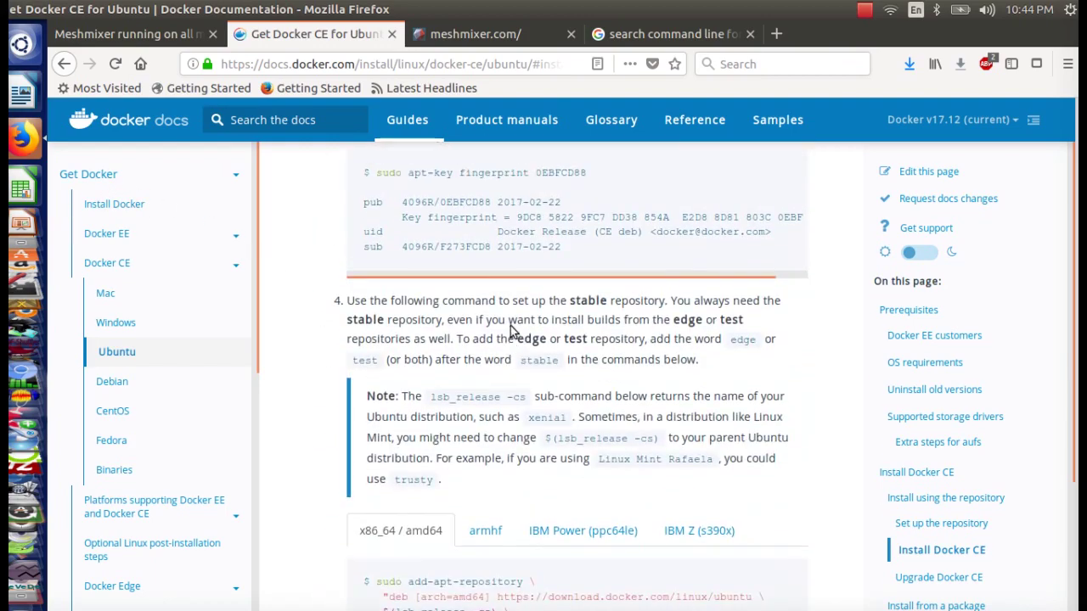
scroll(512, 330, up, 4)
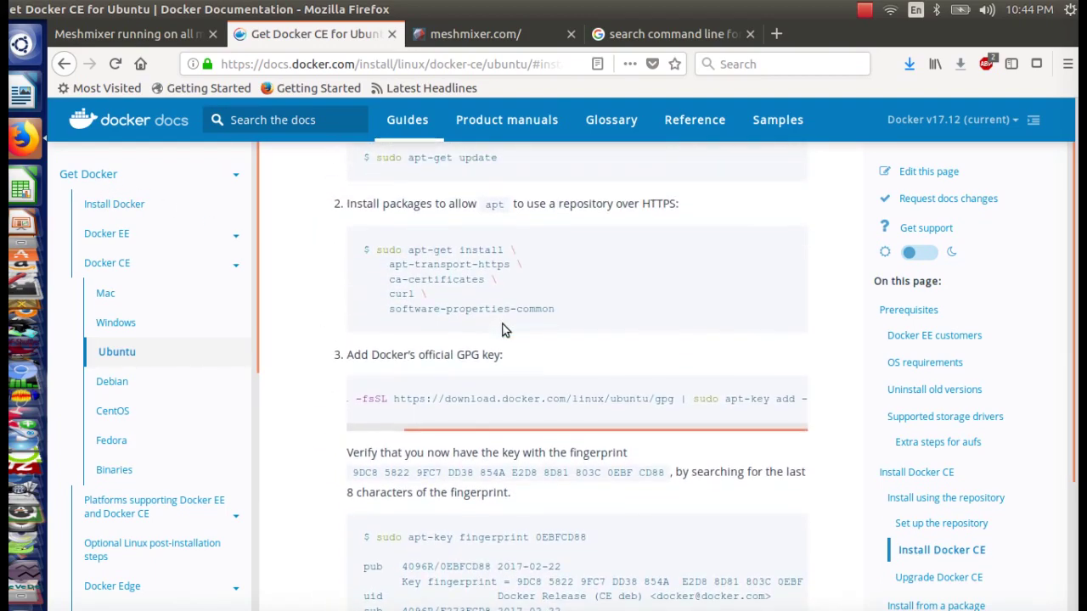
scroll(504, 329, up, 3)
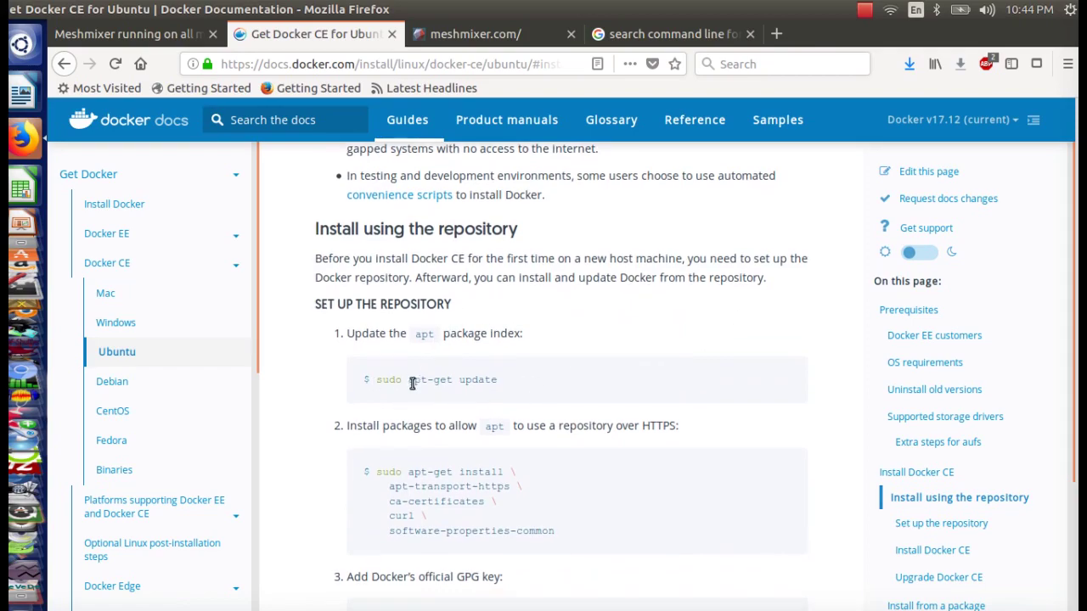
scroll(407, 383, down, 1)
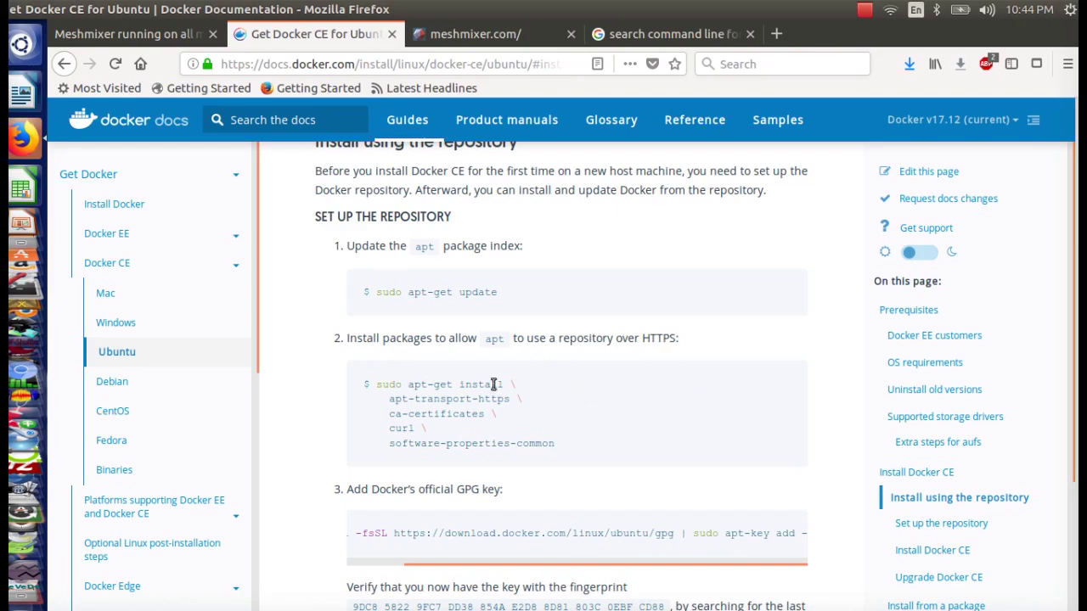
scroll(516, 416, down, 1)
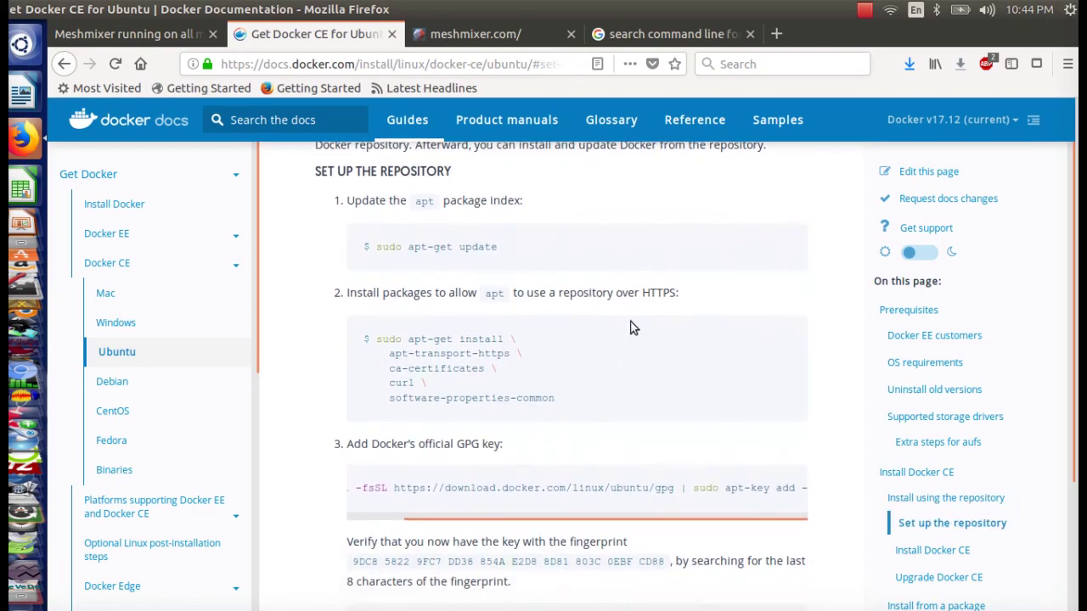
scroll(594, 335, down, 3)
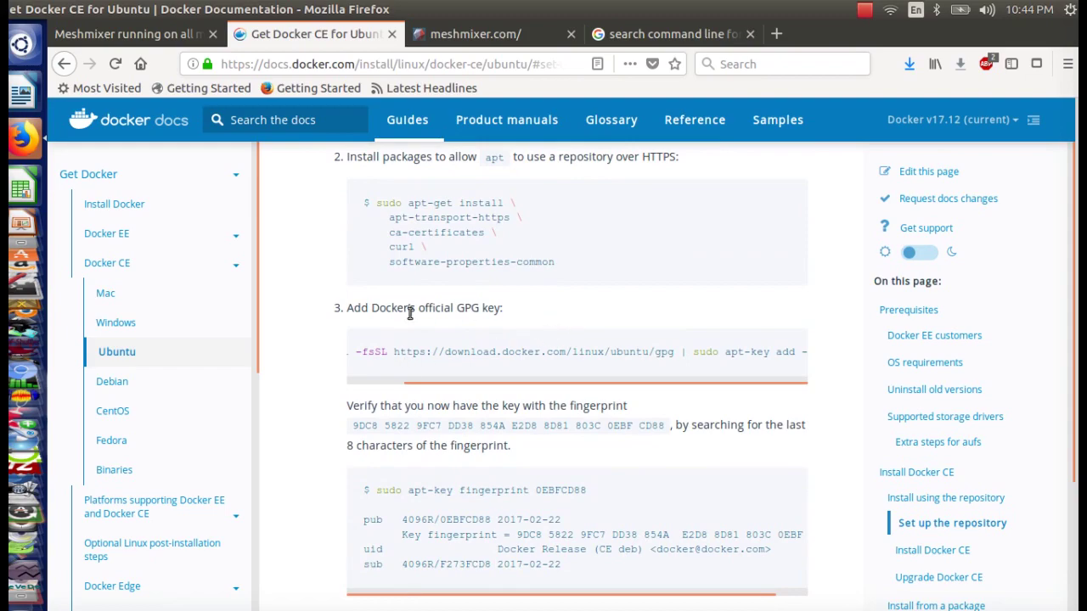
scroll(548, 301, down, 4)
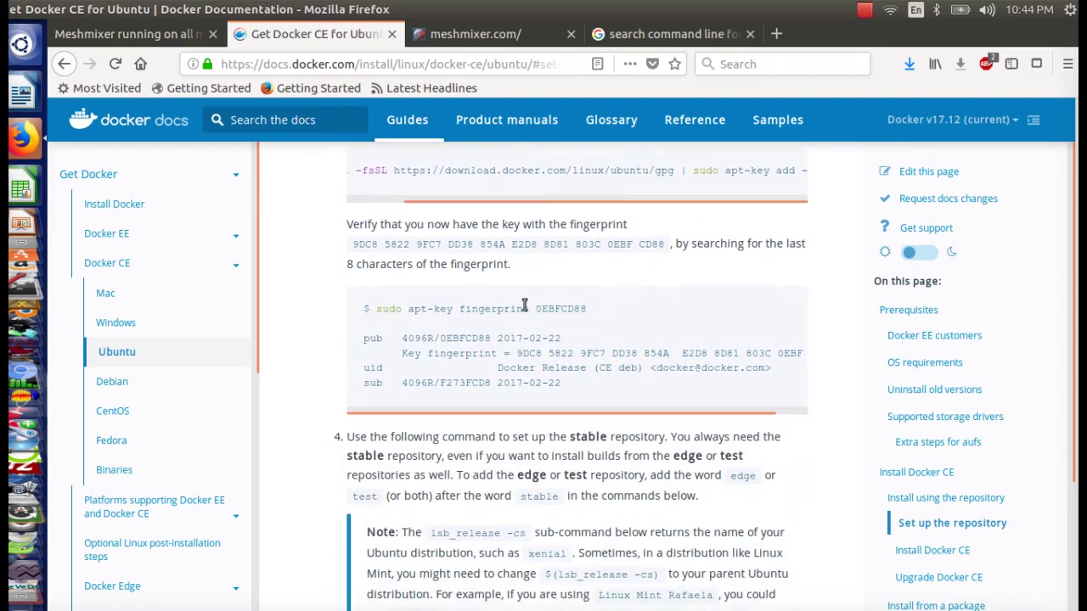
scroll(524, 305, down, 3)
scroll(521, 331, down, 5)
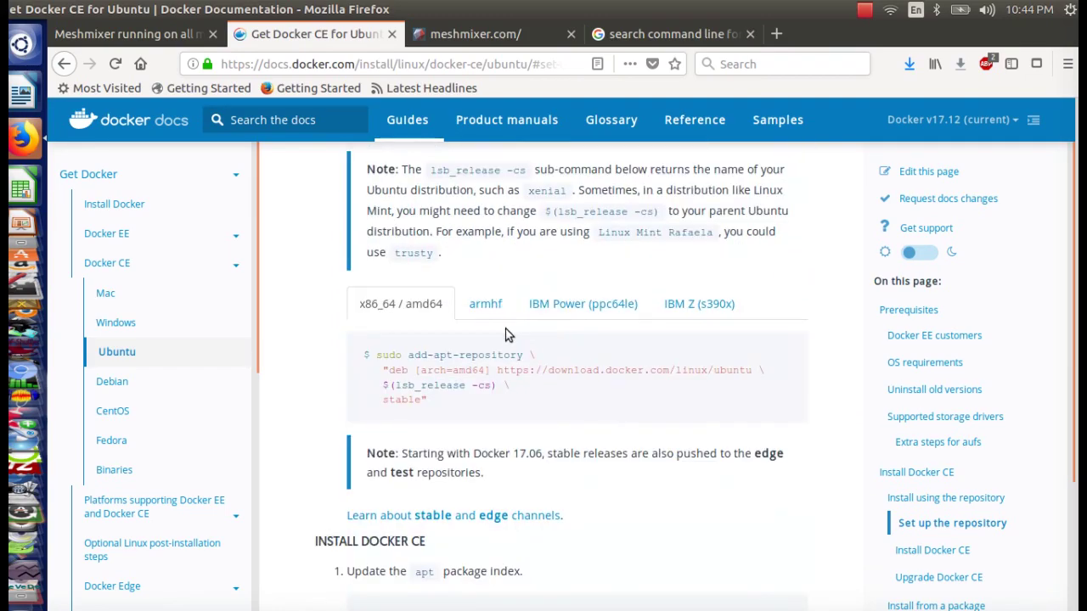
scroll(560, 348, down, 4)
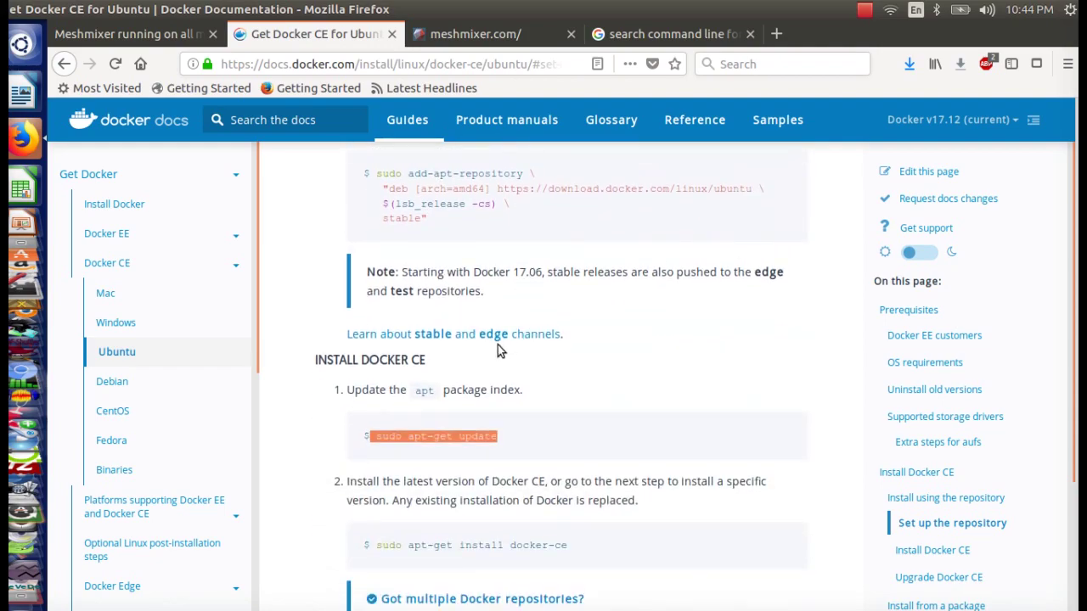
scroll(483, 461, up, 2)
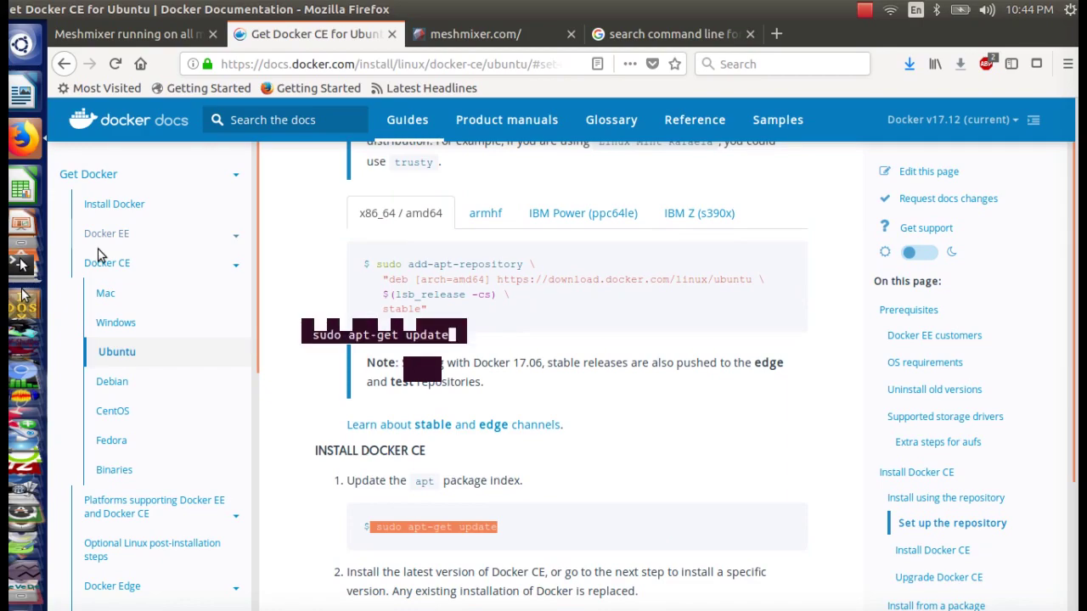
key(Return)
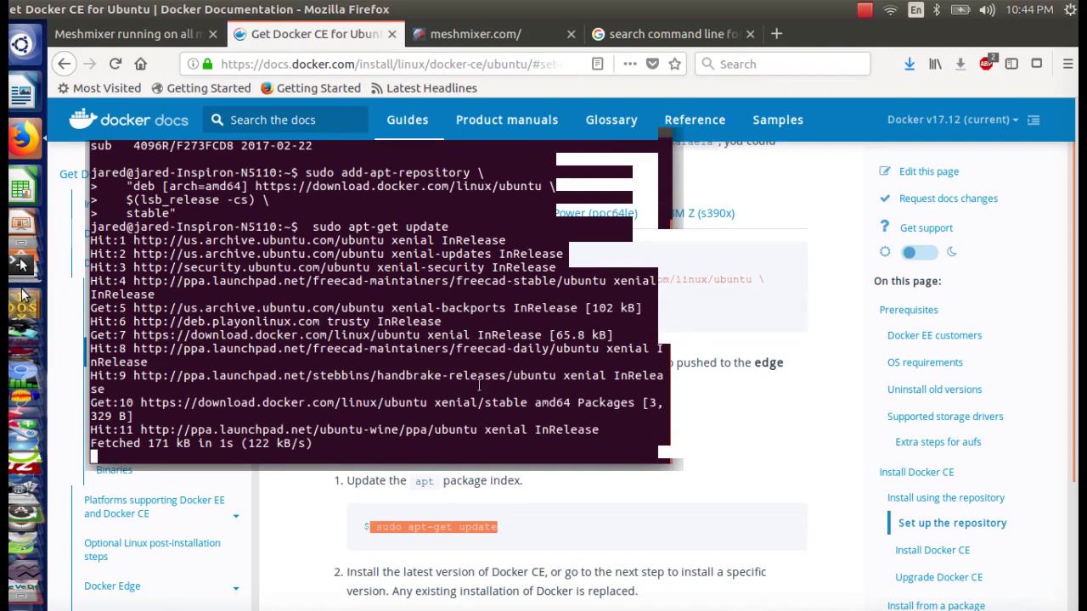
scroll(735, 434, down, 5)
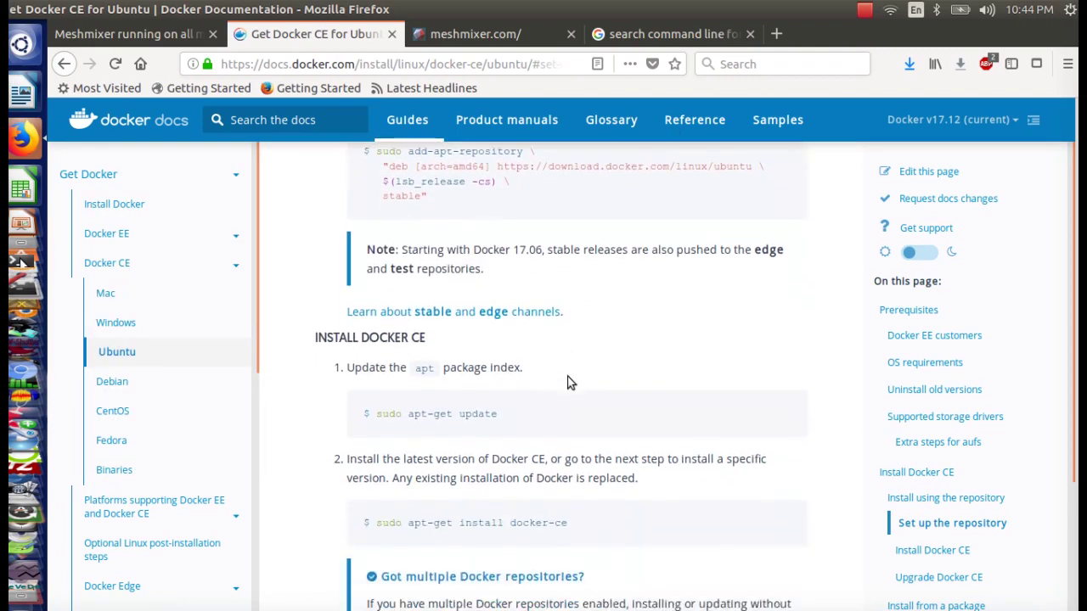
scroll(369, 351, up, 15)
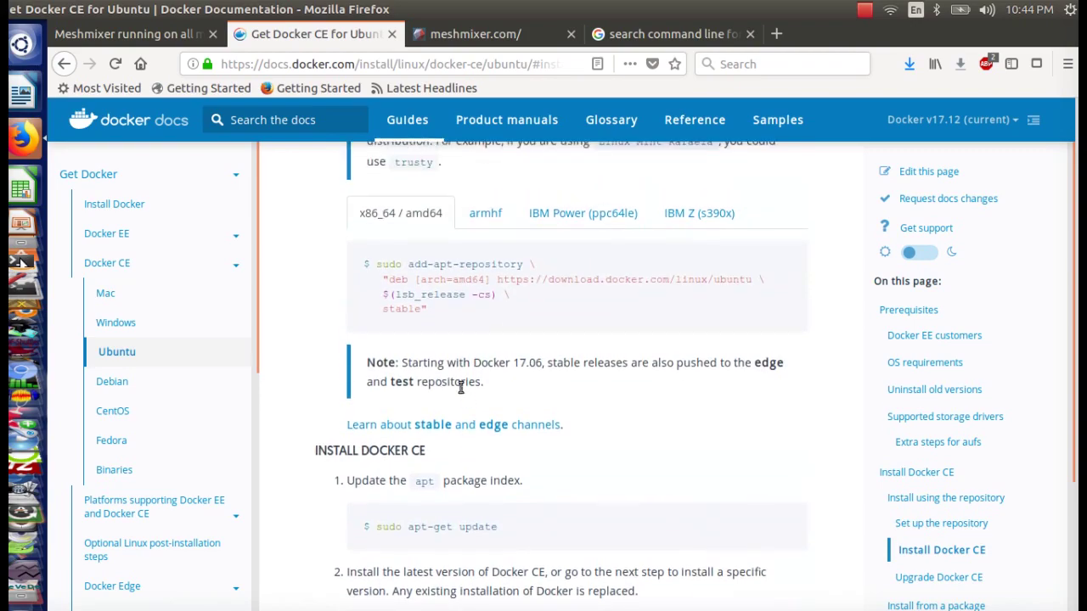
scroll(444, 380, up, 5)
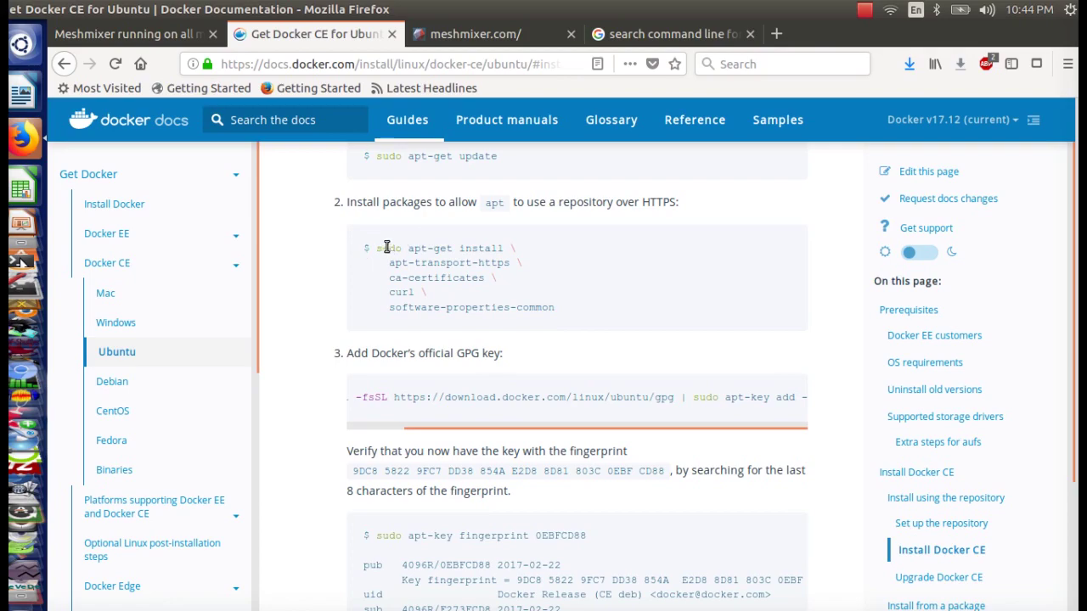
scroll(558, 332, down, 14)
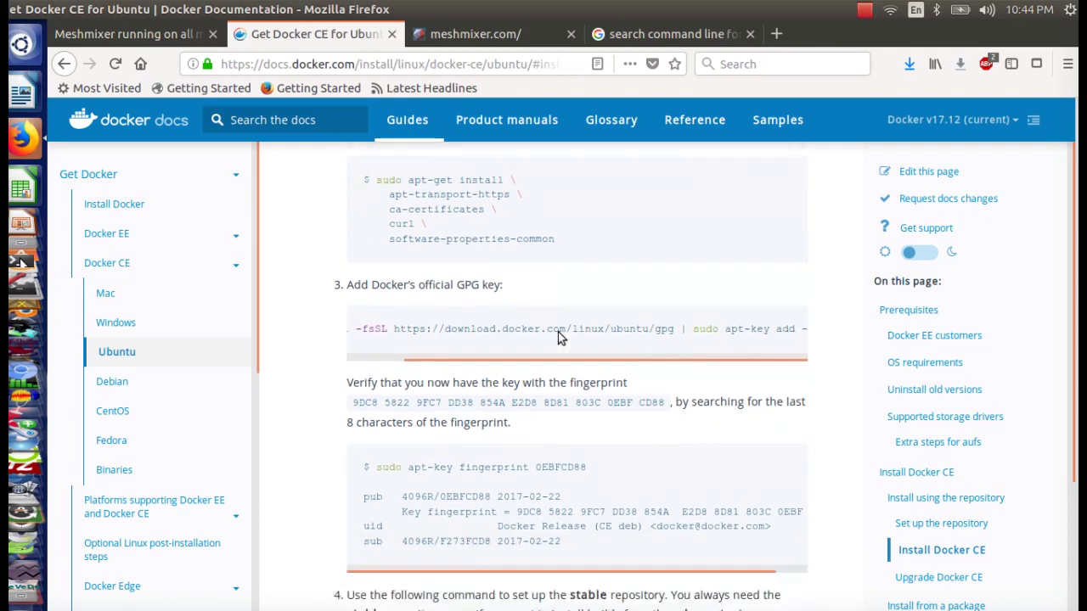
scroll(551, 337, up, 14)
scroll(513, 346, down, 13)
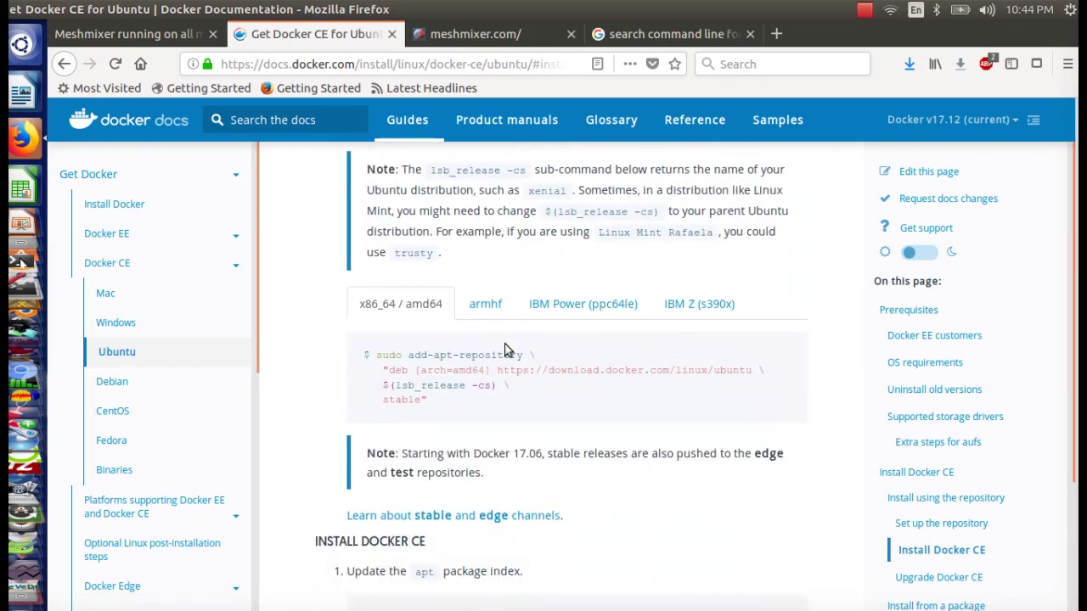
scroll(510, 348, up, 13)
scroll(495, 349, down, 14)
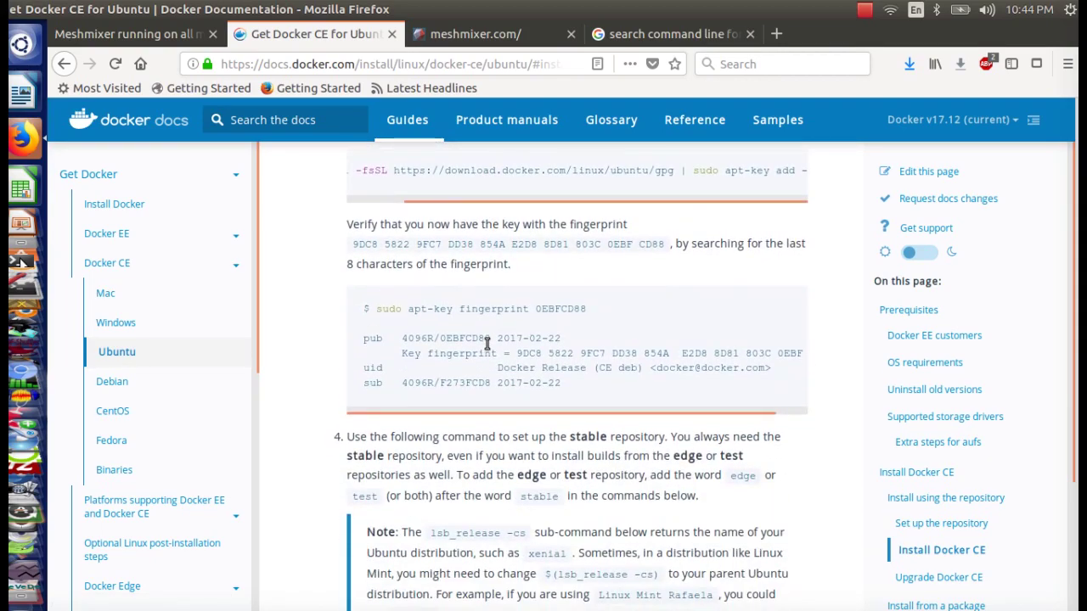
scroll(470, 350, down, 5)
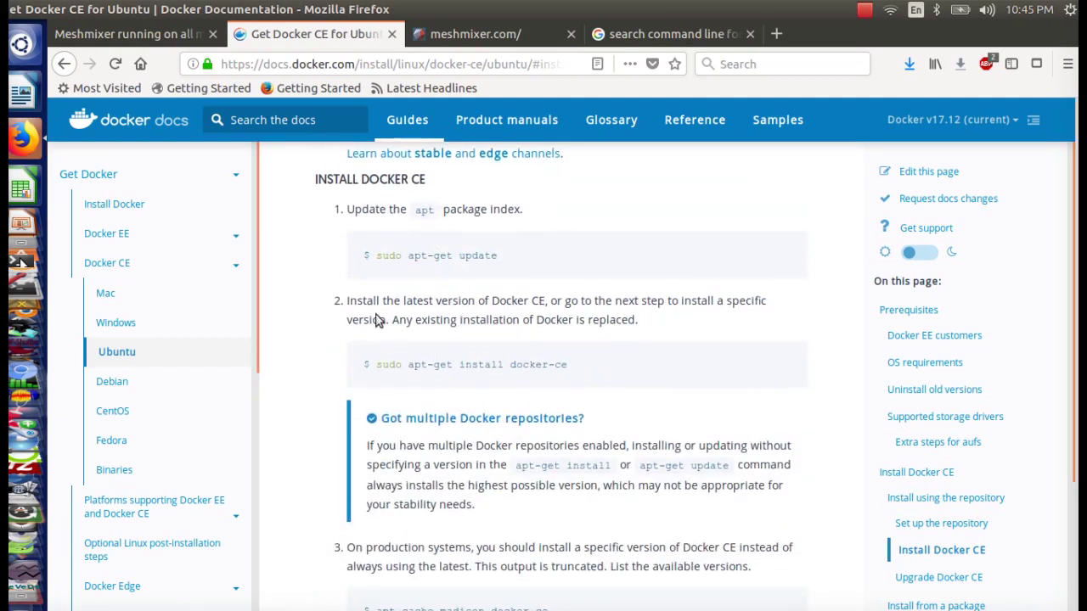
scroll(386, 357, up, 1)
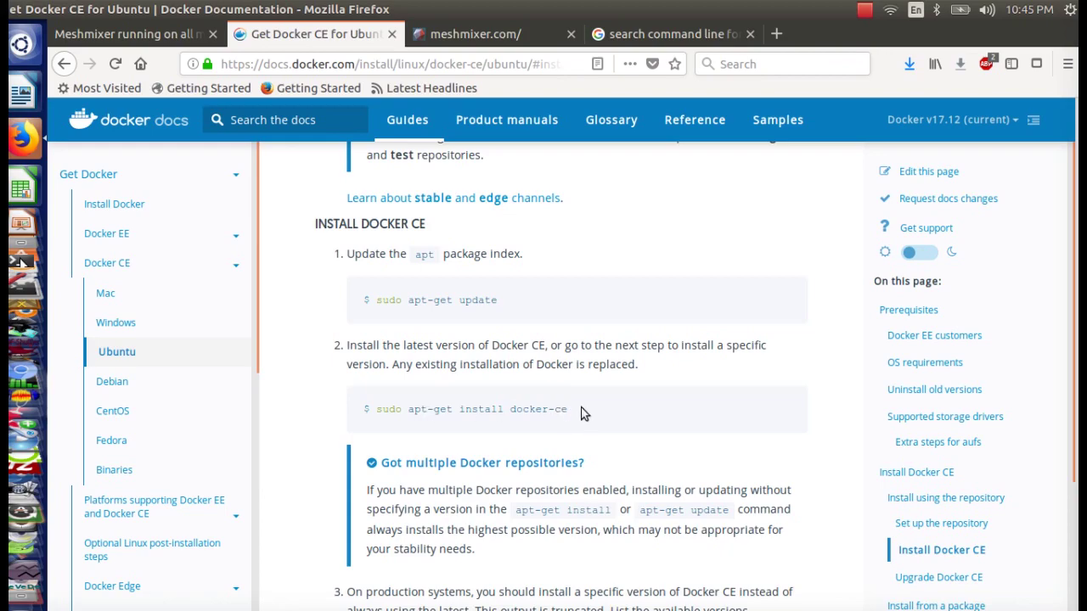
Step: Run sudo apt-get install docker-ce, accept the 30.3 MB download, then switch back to Firefox
drag(576, 409, 386, 410)
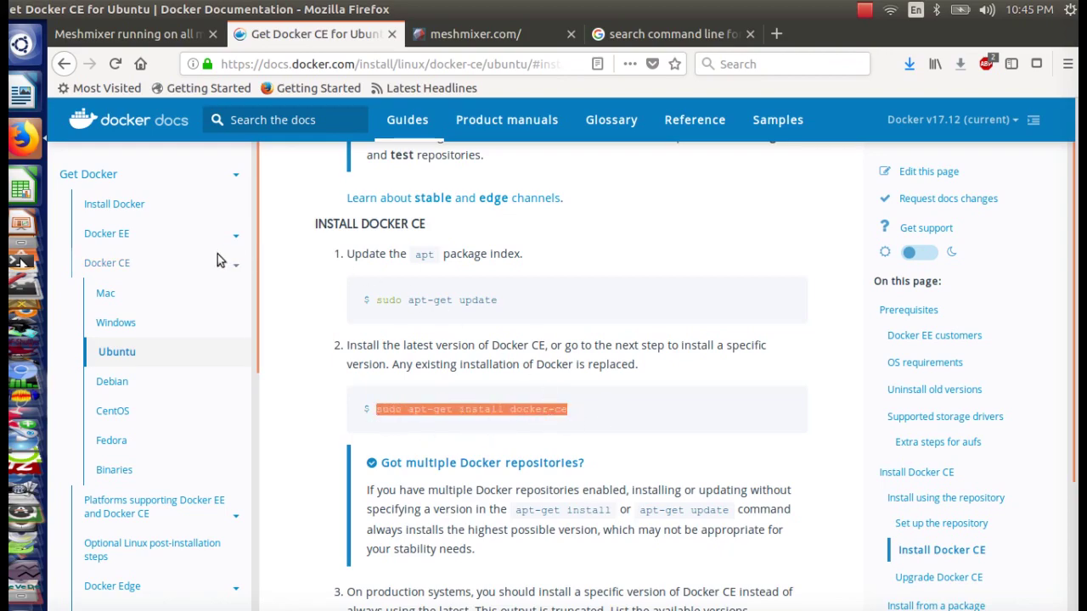
click(33, 295)
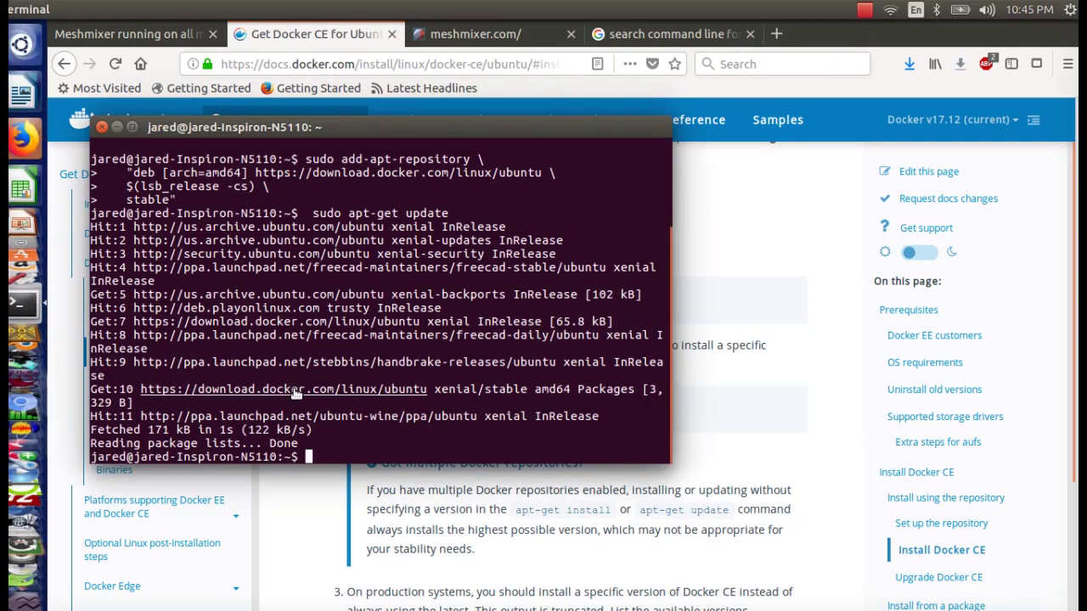
middle_click(293, 393)
key(Return)
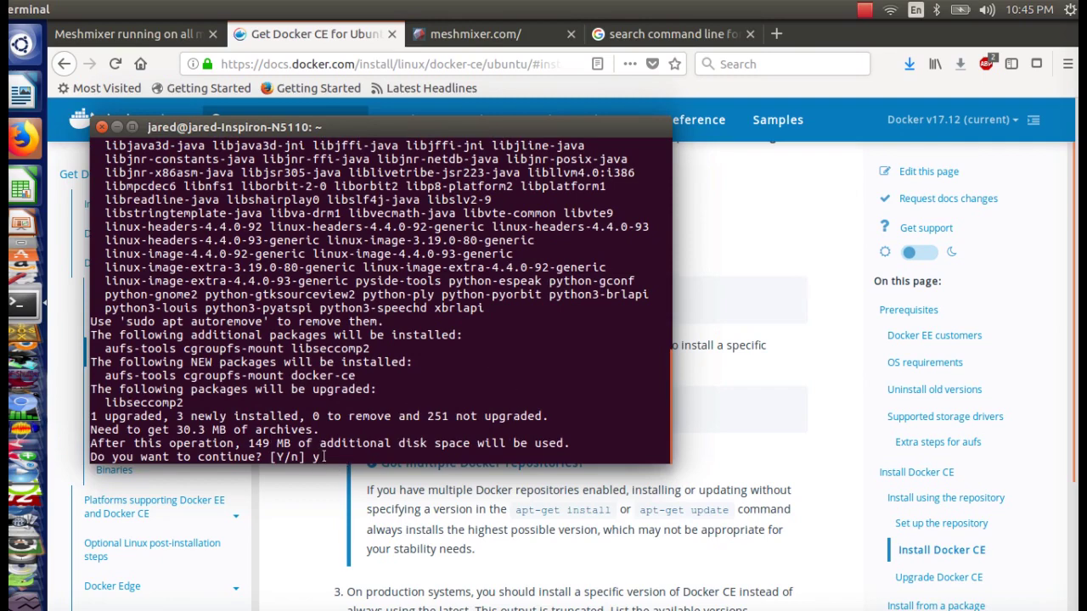
key(Return)
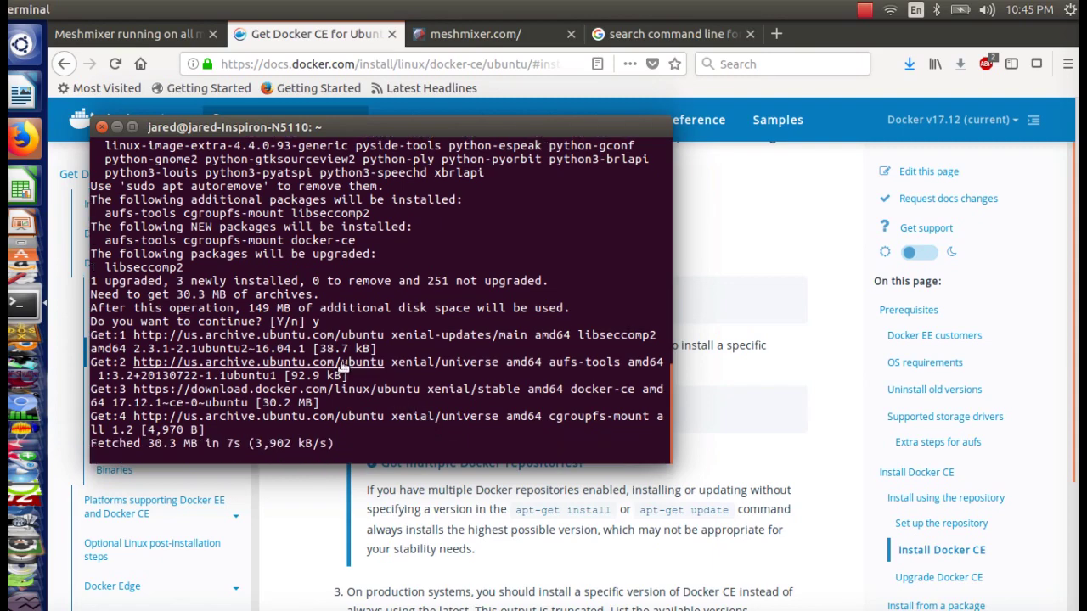
click(132, 127)
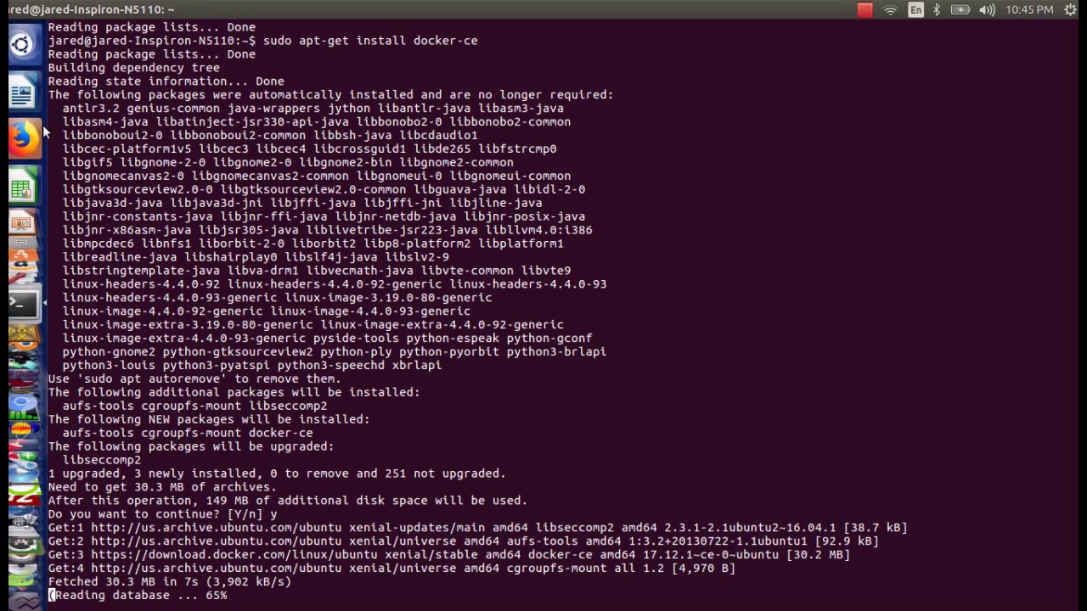
key(alt+Tab)
Step: Scroll to step 4, select sudo docker run hello-world, and bring back the terminal's install output
scroll(431, 389, down, 4)
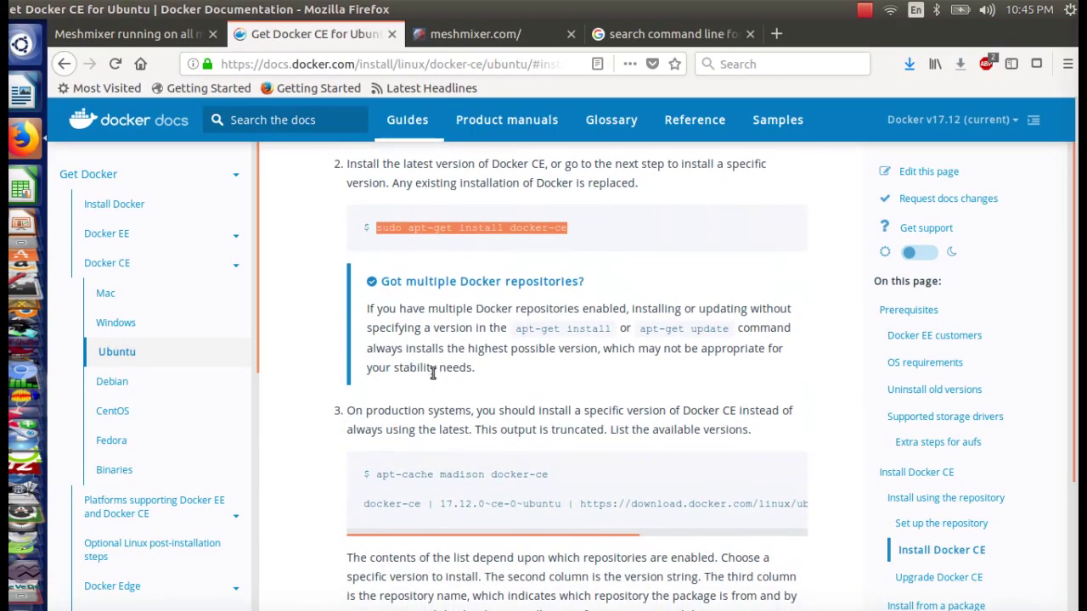
scroll(407, 290, down, 1)
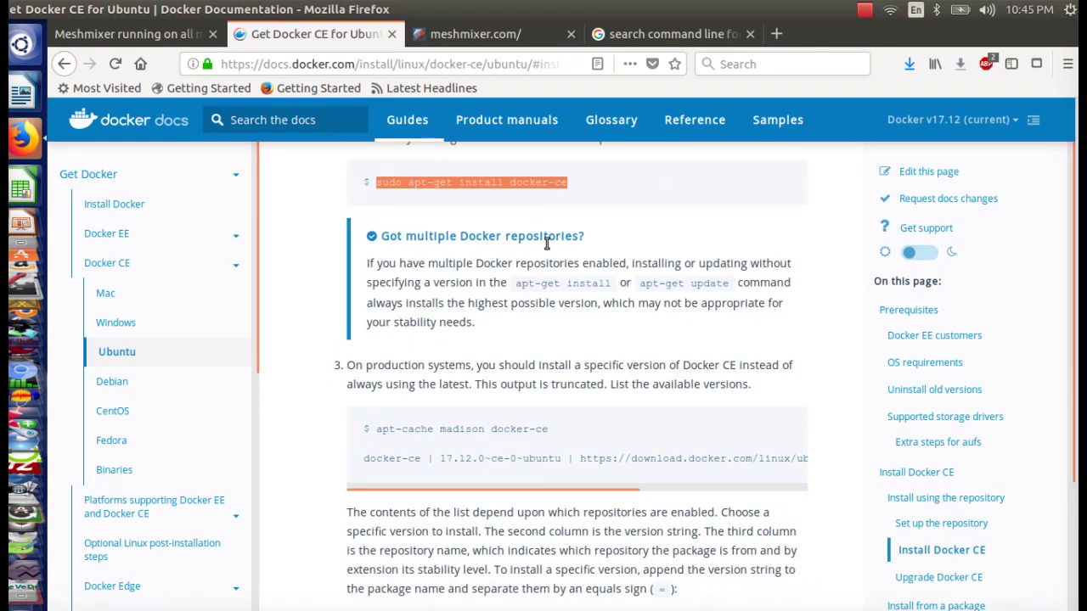
scroll(387, 340, down, 1)
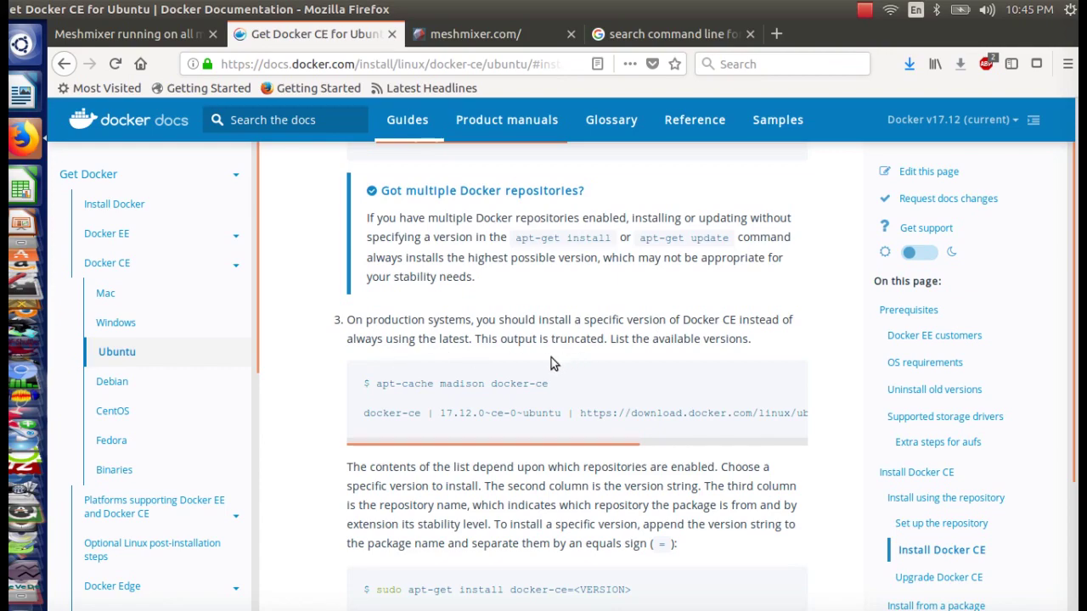
scroll(535, 365, down, 2)
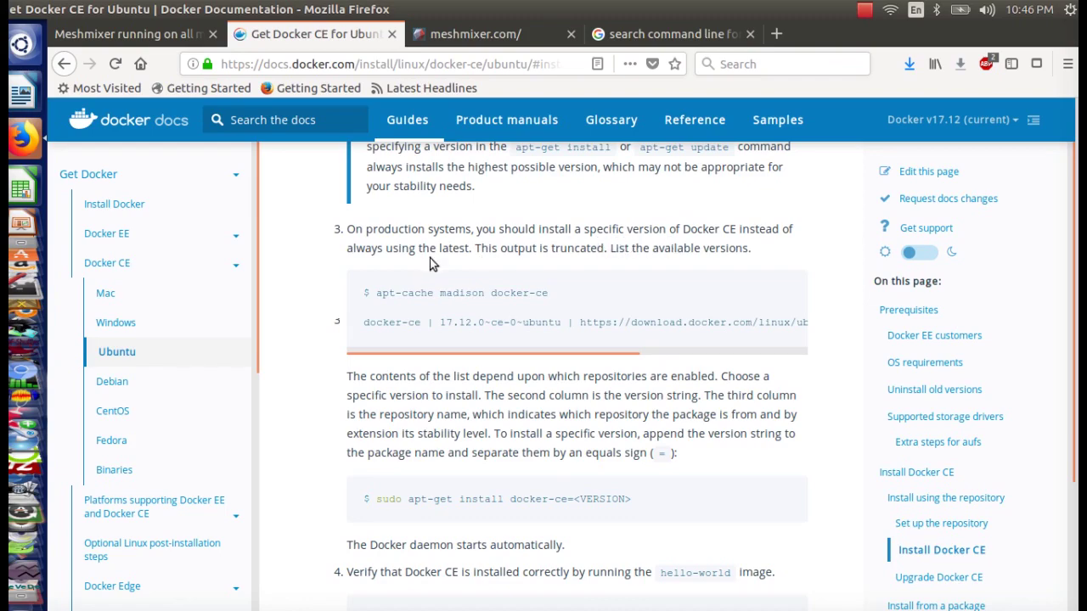
scroll(431, 264, down, 1)
scroll(431, 264, down, 4)
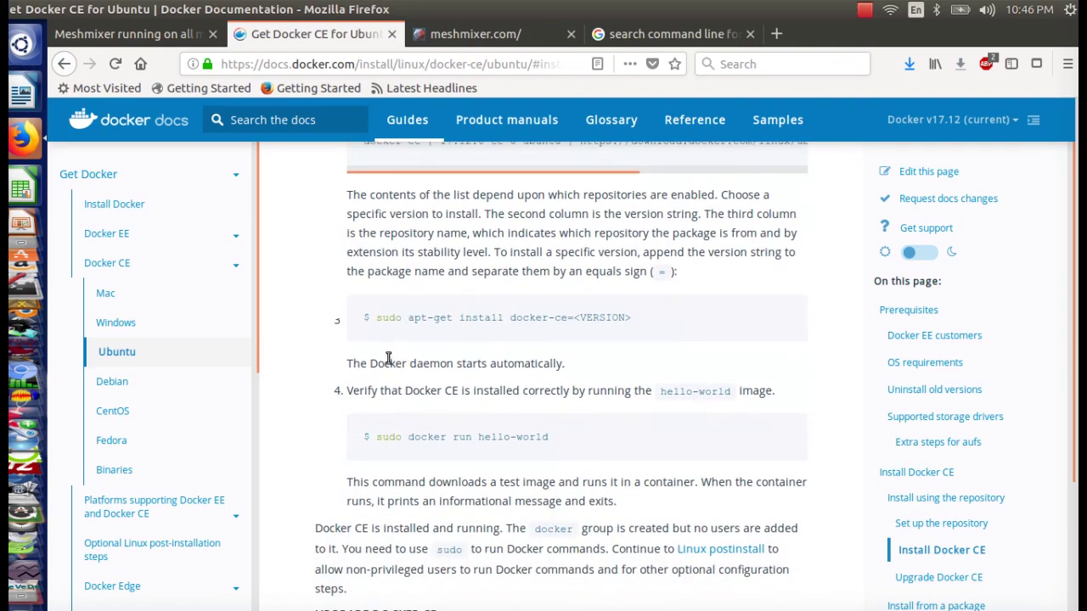
scroll(428, 340, down, 2)
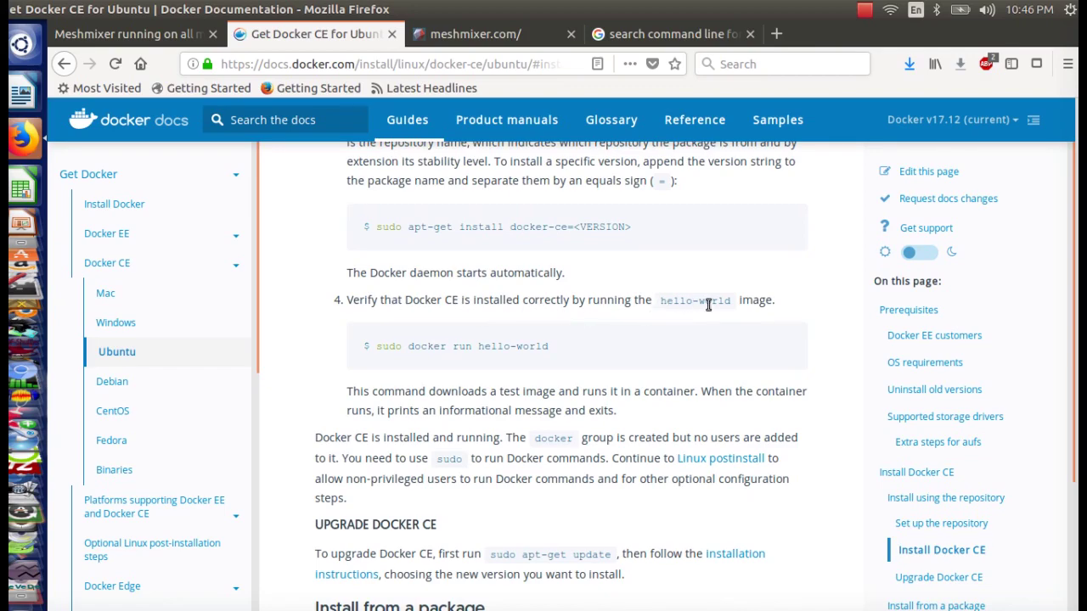
drag(556, 345, 371, 349)
key(ctrl+c)
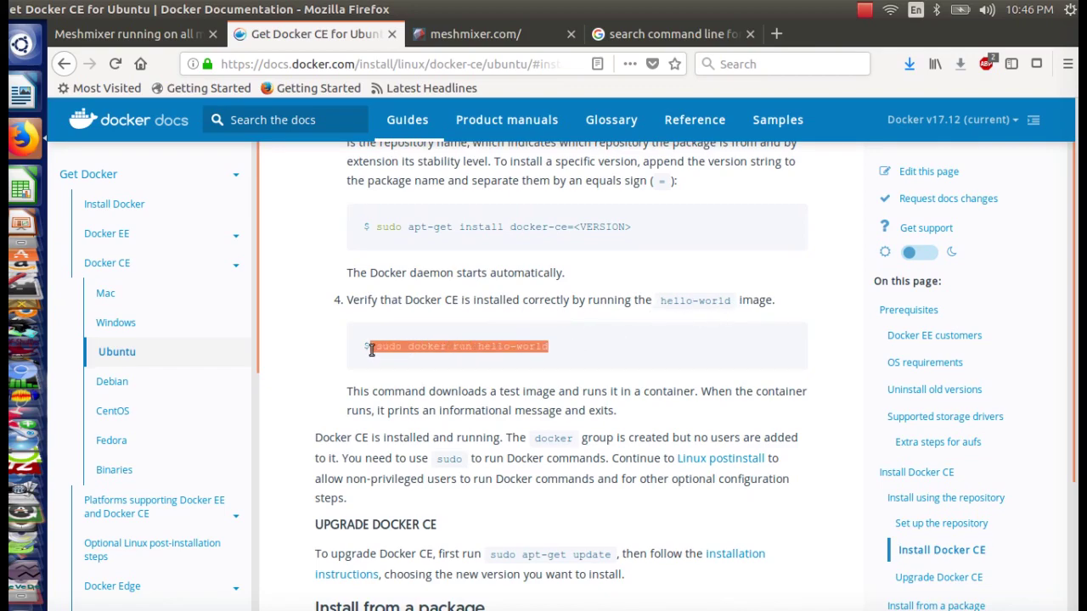
scroll(371, 349, down, 3)
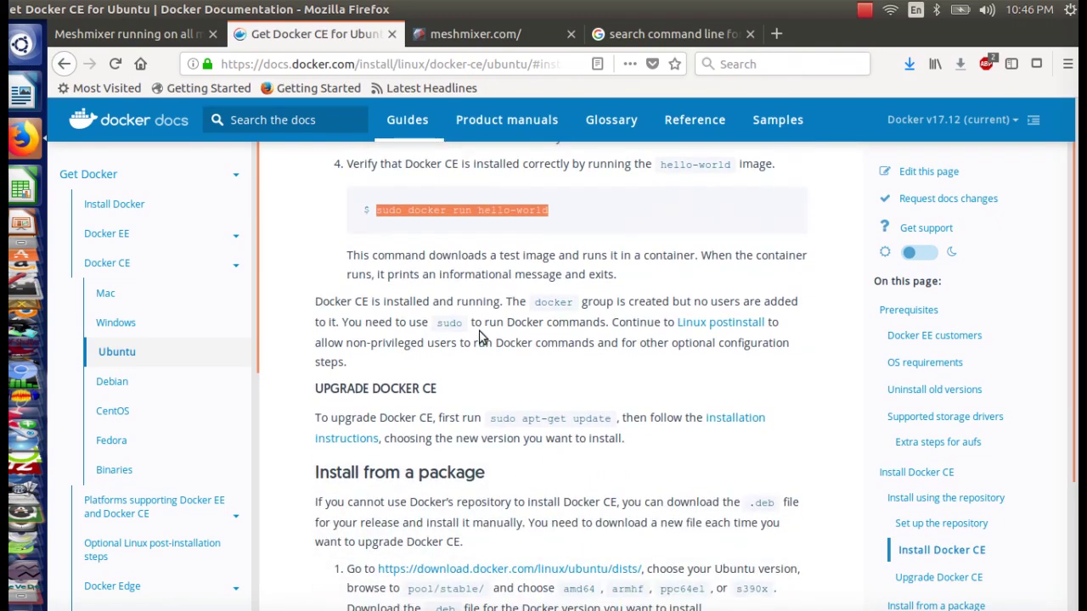
click(21, 303)
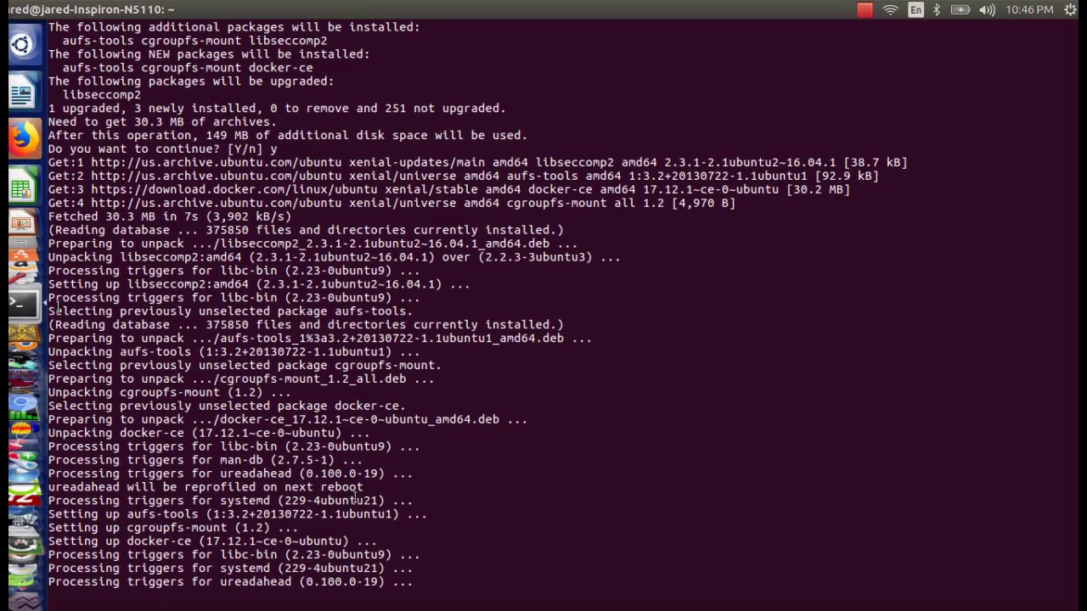
Step: Paste and run sudo docker run hello-world, getting the 'Hello from Docker!' message
click(23, 137)
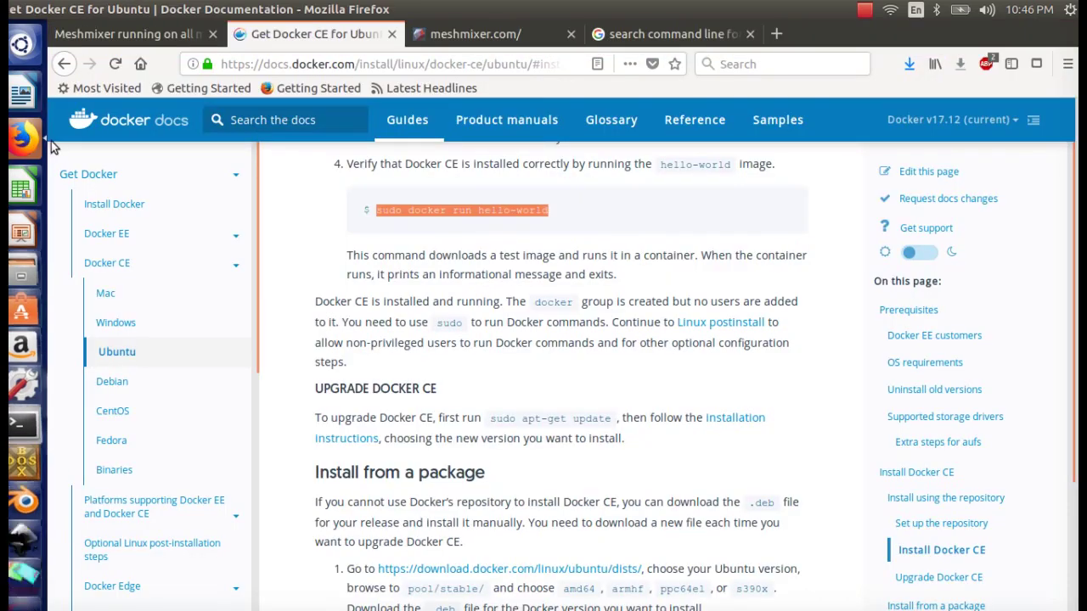
click(21, 304)
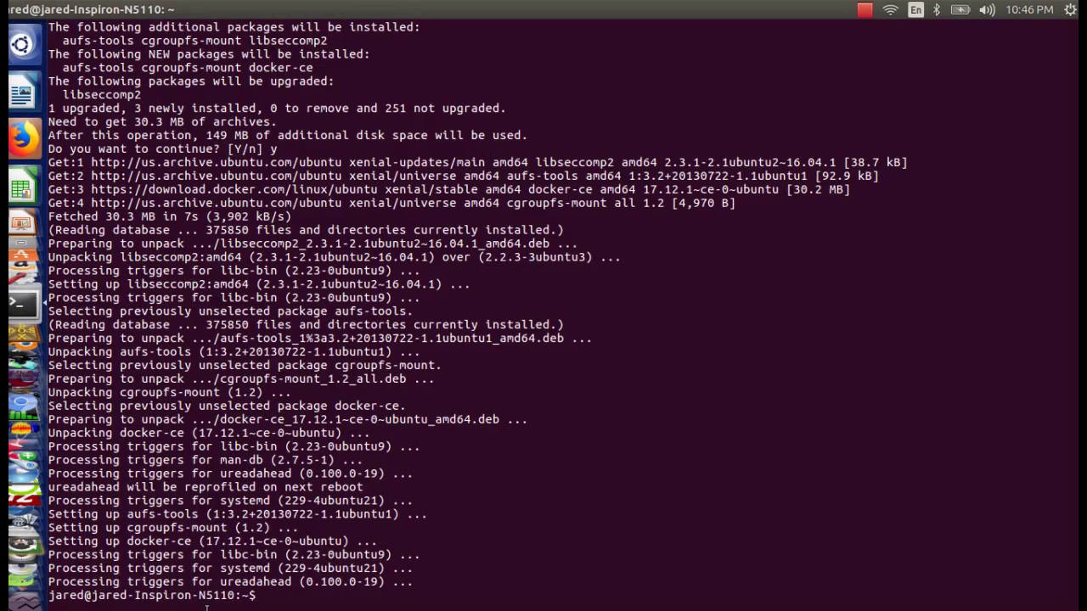
text(sudo apt-get install docker-ce)
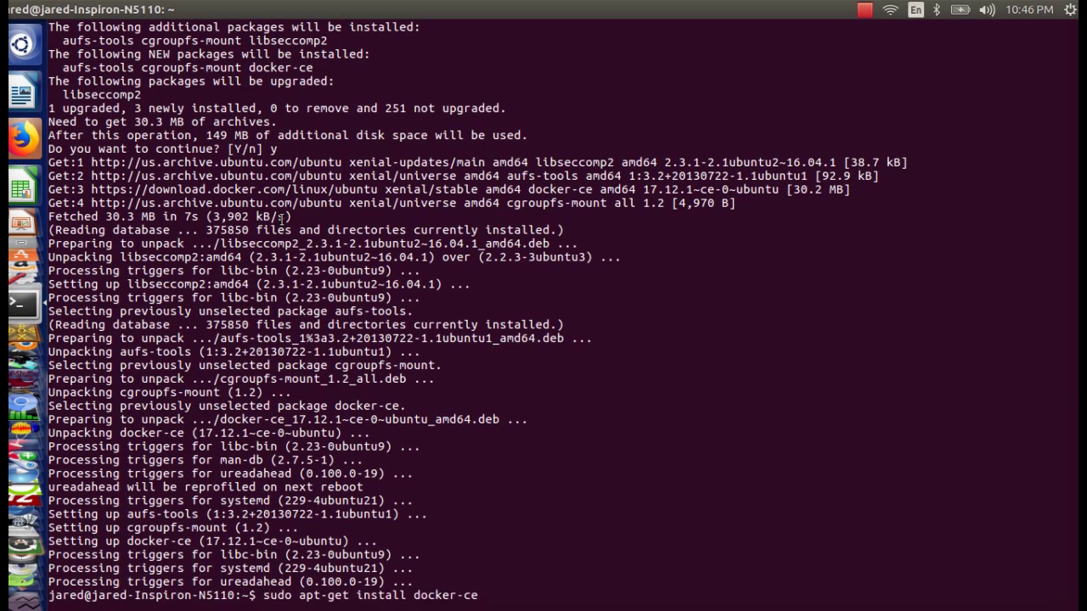
key(BackSpace)
key(BackSpace)
key(BackSpace)
key(BackSpace)
key(BackSpace)
key(BackSpace)
key(BackSpace)
key(BackSpace)
key(BackSpace)
key(BackSpace)
key(BackSpace)
key(BackSpace)
key(BackSpace)
key(BackSpace)
key(BackSpace)
key(BackSpace)
key(BackSpace)
key(BackSpace)
key(BackSpace)
key(BackSpace)
key(BackSpace)
key(BackSpace)
key(BackSpace)
key(BackSpace)
key(BackSpace)
key(BackSpace)
key(BackSpace)
key(BackSpace)
key(BackSpace)
key(alt+Tab)
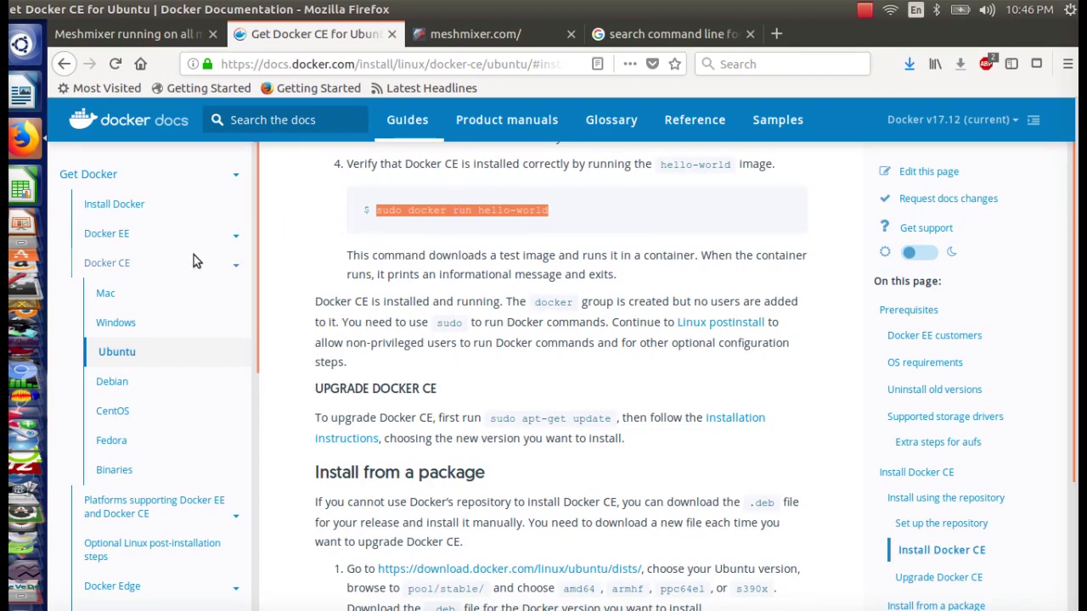
key(alt+Tab)
key(ctrl+shift+v)
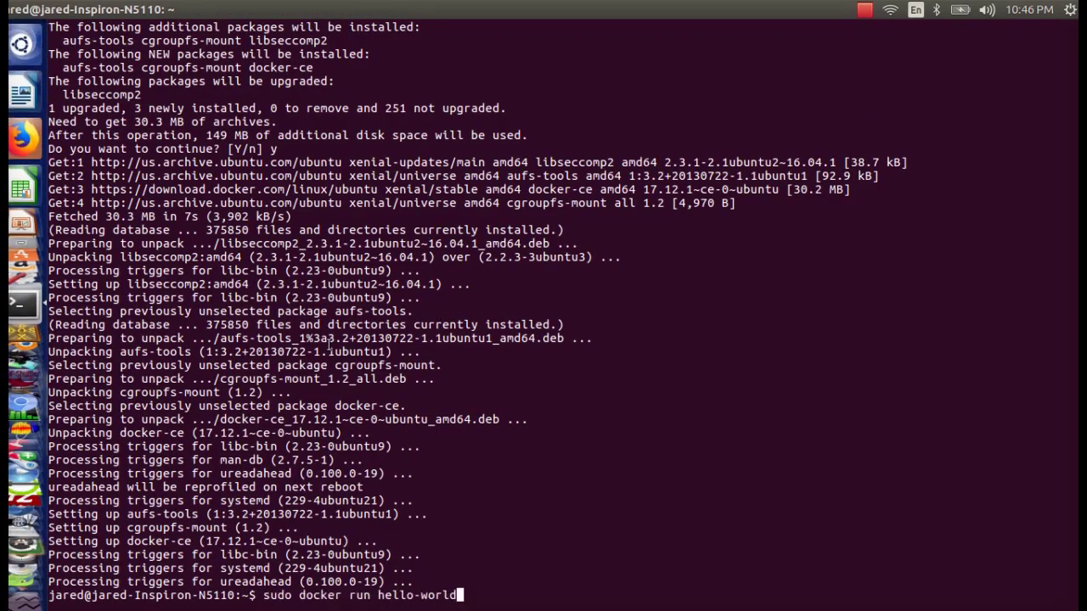
key(Return)
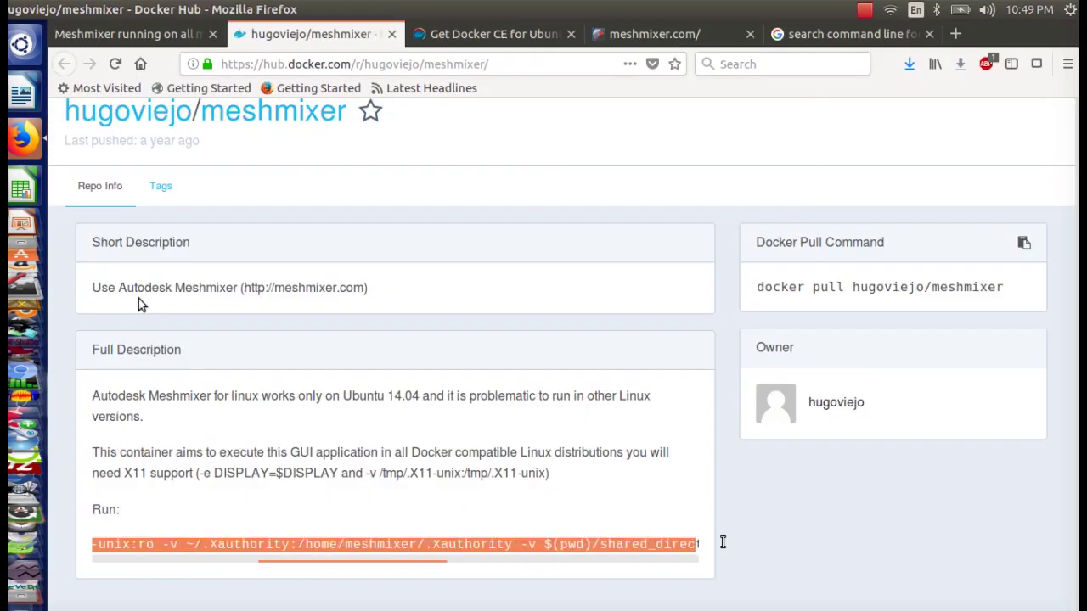
Step: Paste the hugoviejo/meshmixer docker run command from Docker Hub into the terminal and run it
drag(718, 544, 724, 548)
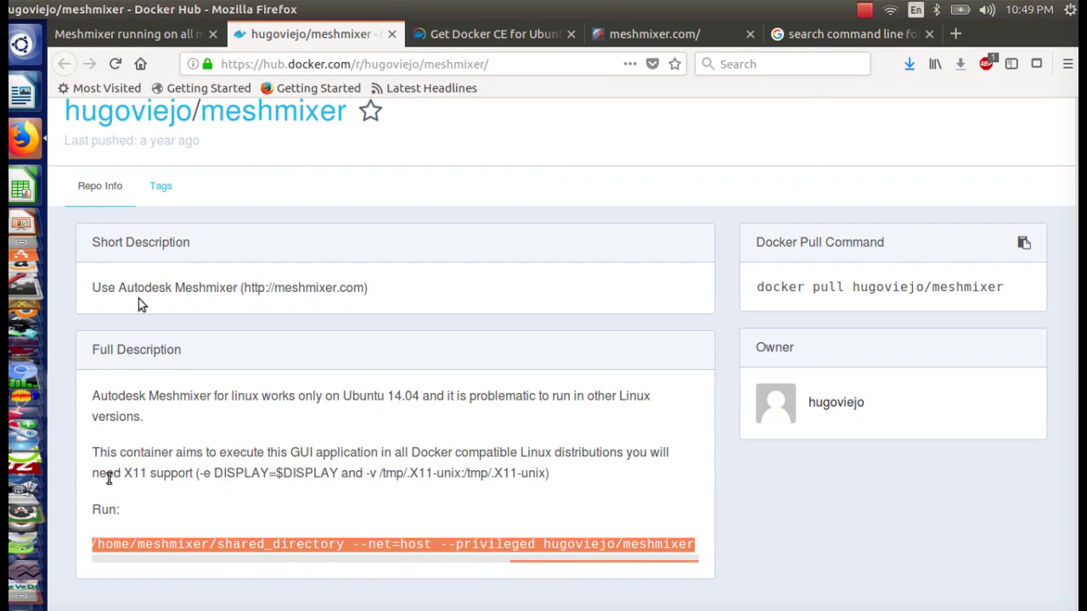
key(alt+Tab)
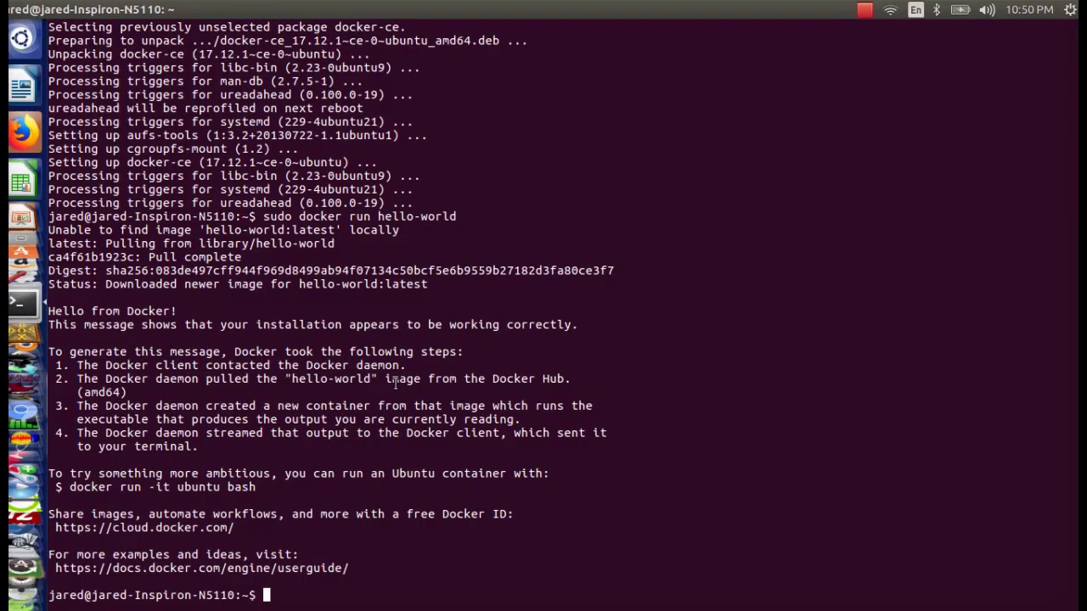
text(docker run -ti -e DISPLAY -v /tmp/.X11-unix:/tmp/.X11-unix:ro -v ~/.Xauthority:/home/meshmixer/.Xauthority -v $(pwd)/shared_directory:/home/meshmixer/shared_directory --net=host --privileged hugoviejo/meshmixer)
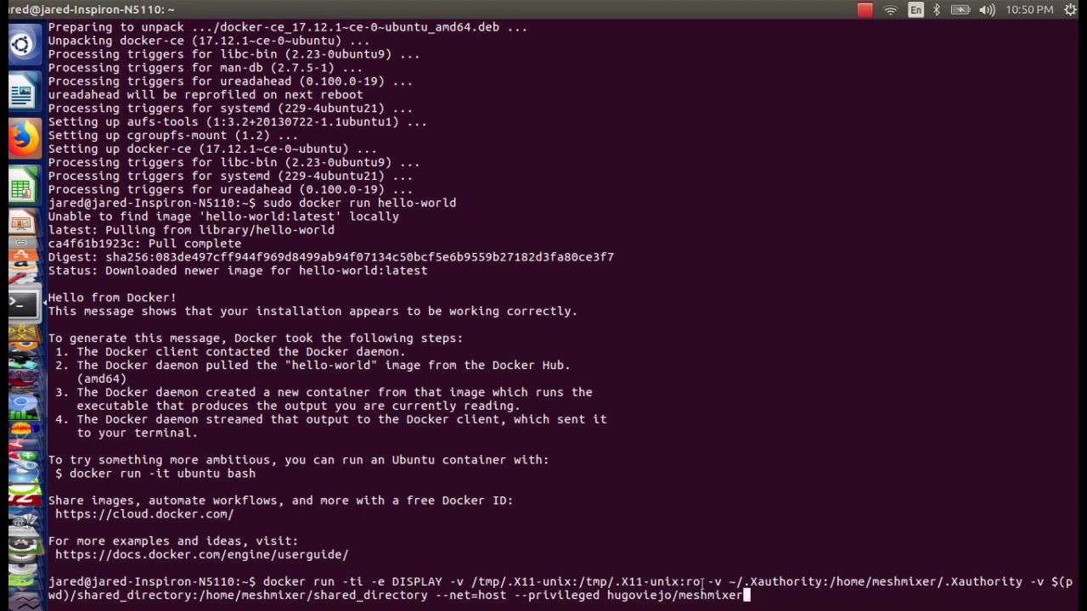
key(Return)
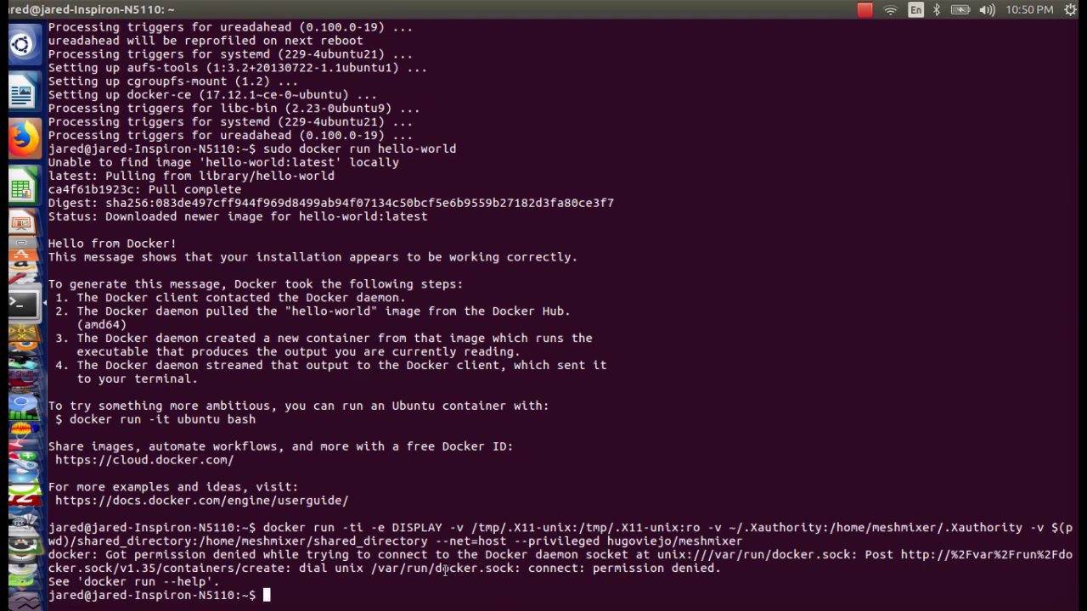
Step: Rerun the meshmixer docker run command prefixed with sudo
key(Up)
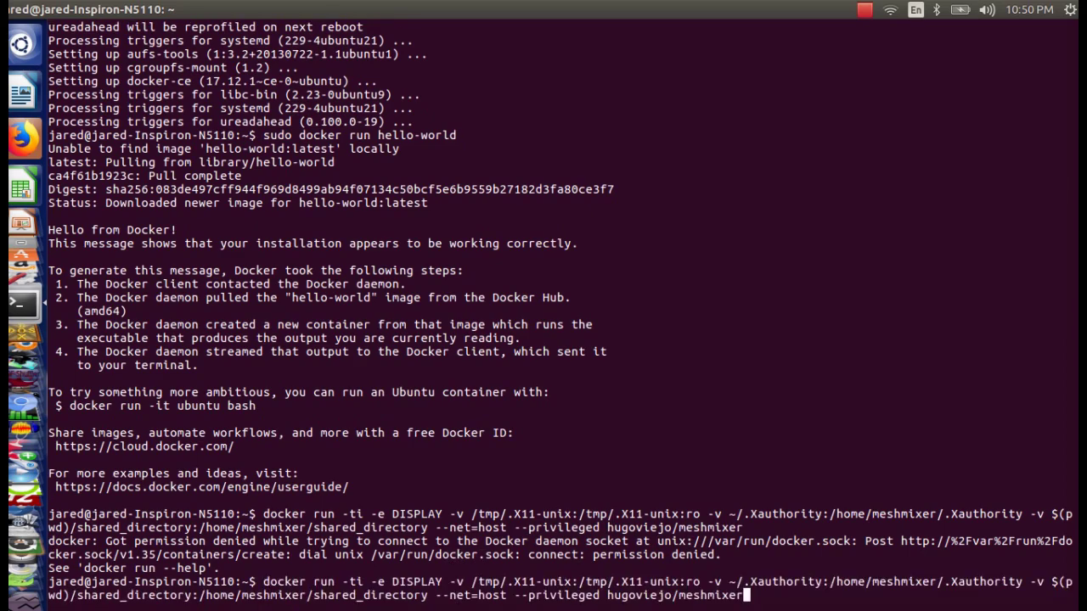
key(Left)
key(Left)
key(Left)
key(Left)
key(Left)
key(Left)
key(Left)
key(Left)
key(Left)
key(Left)
key(Left)
key(Left)
key(Left)
key(Left)
key(Left)
key(Left)
key(Left)
key(Left)
key(Left)
key(Left)
key(Left)
key(Left)
key(Left)
key(Left)
key(Left)
key(Left)
key(Left)
key(Left)
key(Left)
key(Left)
key(Left)
key(Left)
key(Left)
key(Left)
key(Left)
key(Left)
key(Up)
key(Down)
key(Left)
key(Left)
key(Left)
key(Left)
key(Left)
key(Left)
key(Left)
key(Left)
key(Left)
key(Left)
key(Left)
key(Left)
key(Left)
key(Left)
key(Left)
key(Left)
key(Left)
key(Left)
key(Left)
key(Left)
key(Left)
key(Left)
key(Left)
key(Left)
key(Left)
key(Left)
key(Left)
key(Left)
key(Left)
key(Left)
key(Left)
key(Left)
key(Left)
key(Left)
key(Left)
key(Left)
key(Left)
key(Left)
key(Left)
key(Left)
key(Left)
key(Left)
key(Left)
key(Left)
key(Left)
key(Left)
key(Left)
key(Left)
key(Left)
key(Left)
key(Left)
key(Left)
key(Left)
key(Left)
key(Left)
key(Left)
key(Left)
key(Left)
key(Left)
key(Left)
key(Left)
key(Left)
key(Left)
key(Left)
key(Left)
key(Left)
key(Left)
key(Left)
key(Left)
key(Left)
key(Left)
key(Left)
key(Left)
key(Left)
key(Left)
key(Left)
key(Left)
key(Left)
key(Left)
key(Left)
key(Left)
key(Left)
text(sudo)
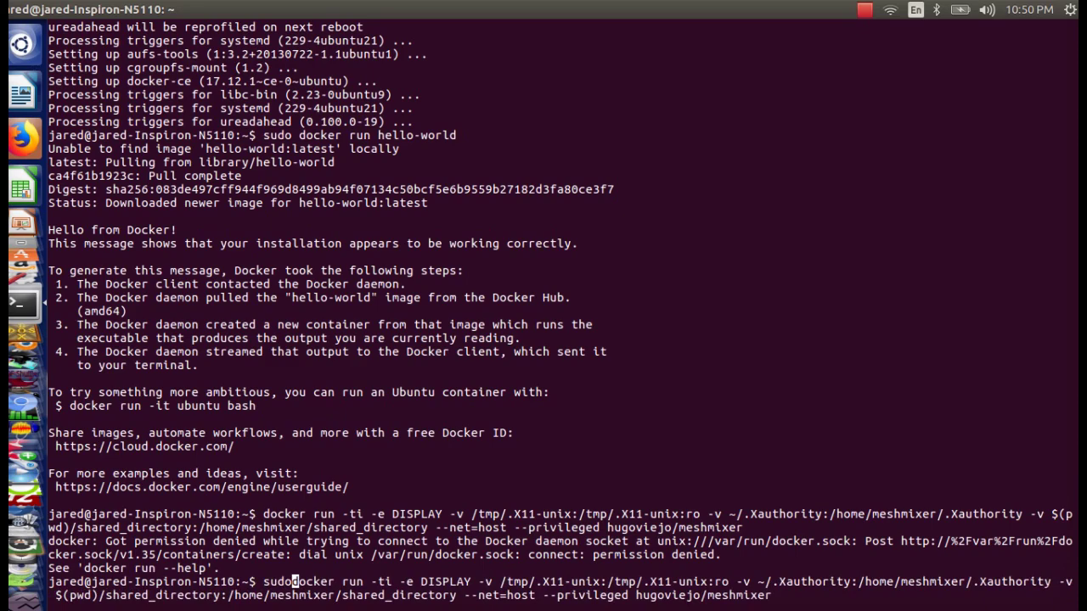
key(Return)
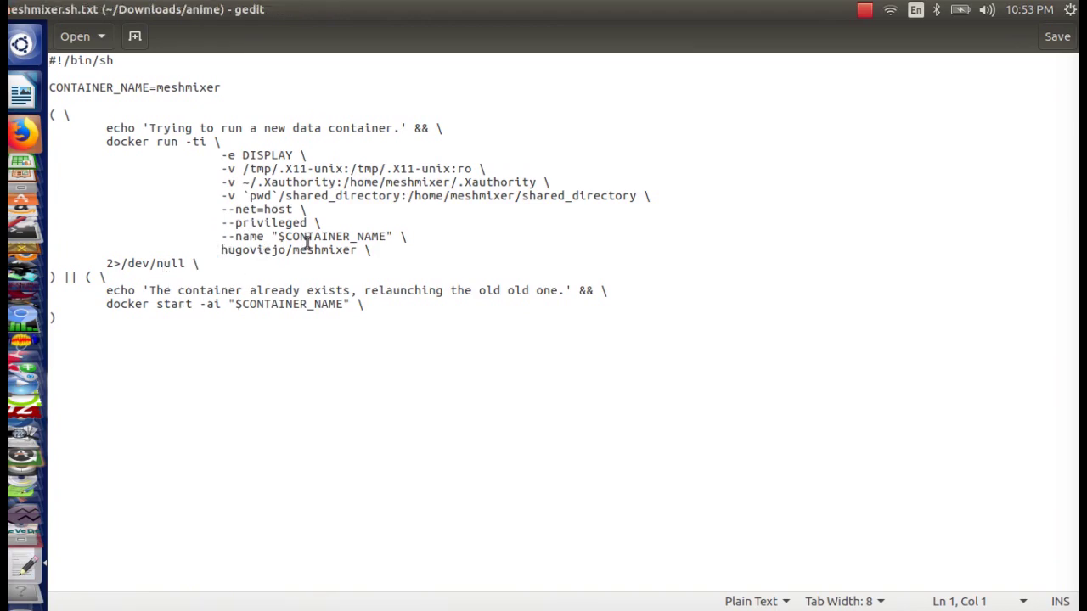
Step: Close the meshmixer.sh script in gedit and the file manager window
click(14, 10)
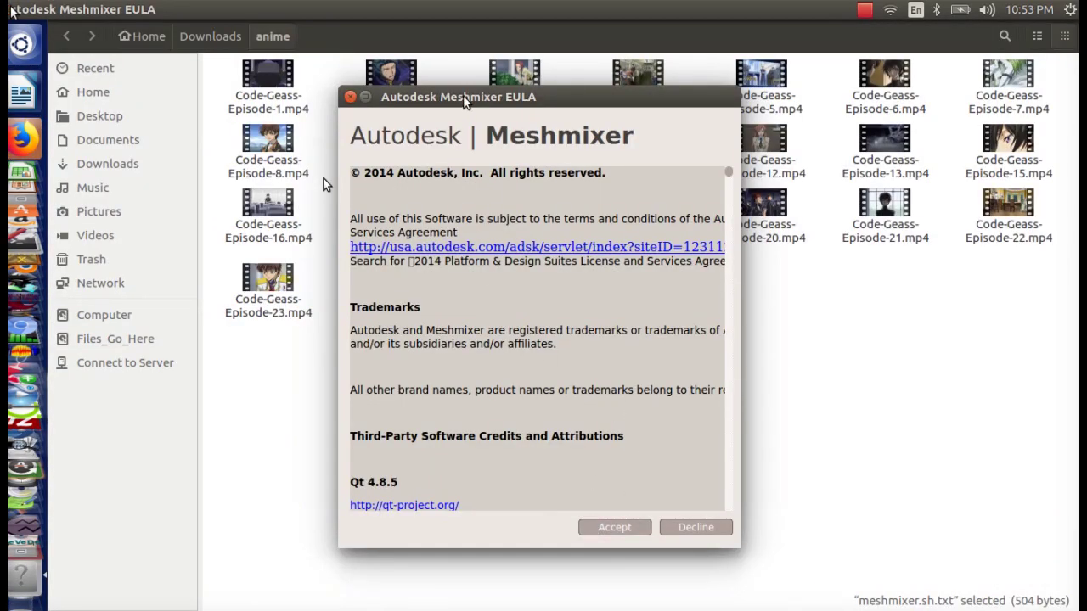
drag(463, 100, 526, 107)
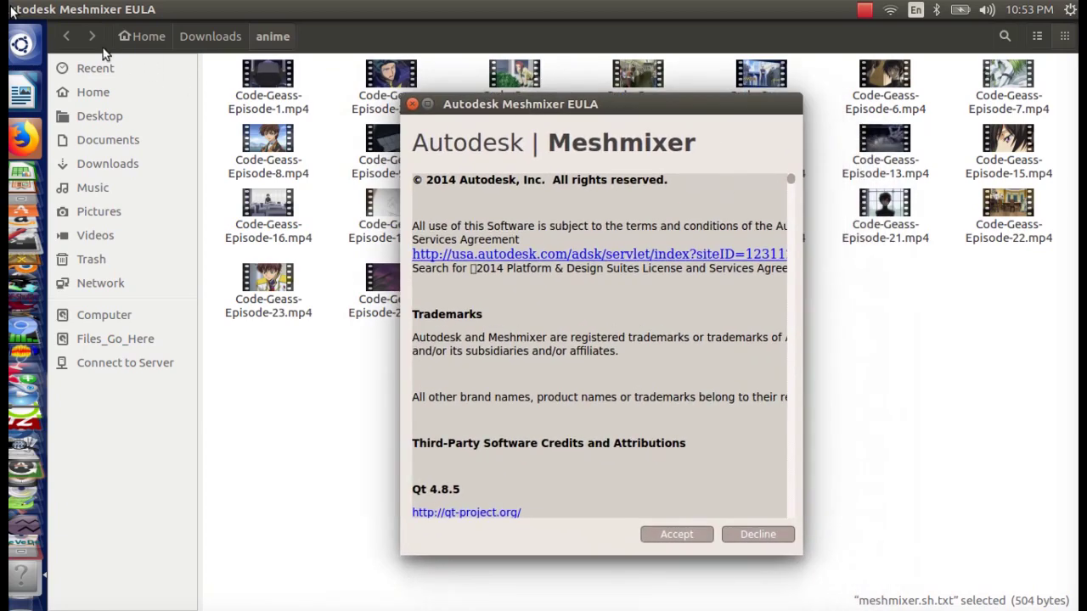
click(162, 99)
click(175, 99)
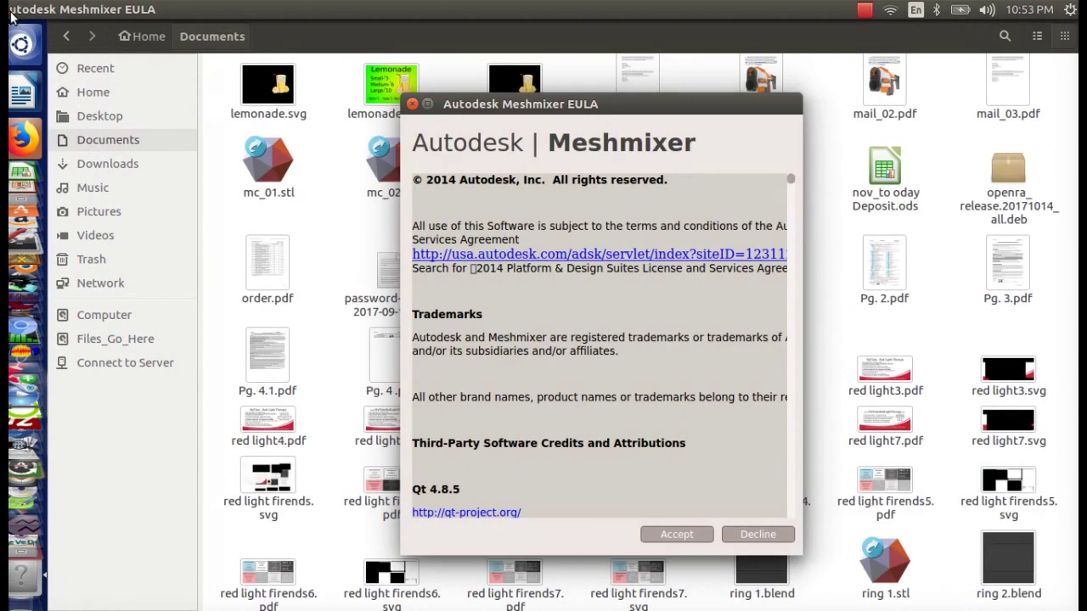
click(201, 116)
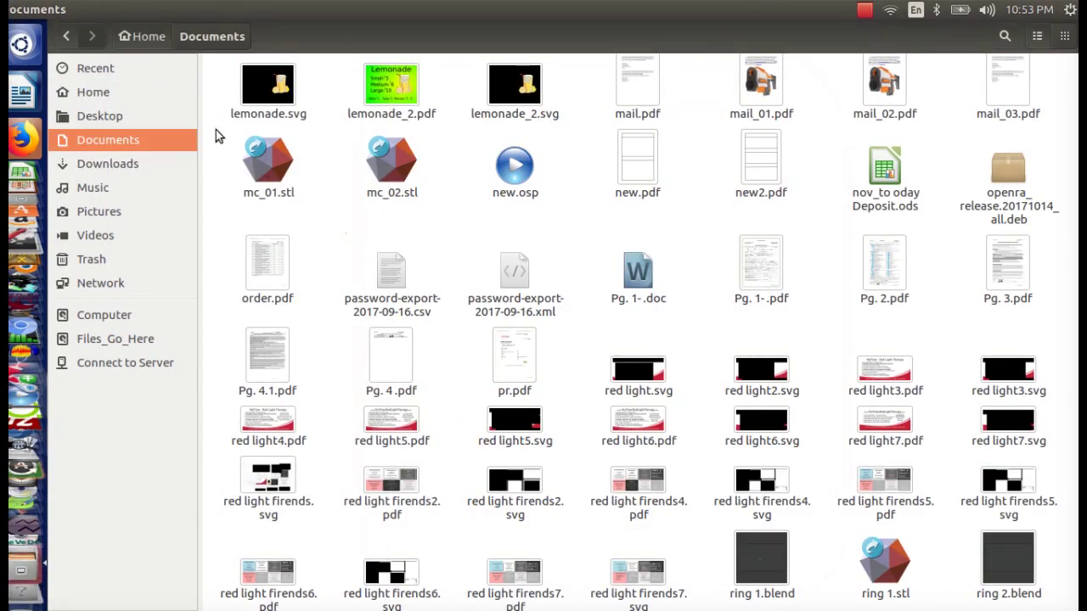
click(10, 10)
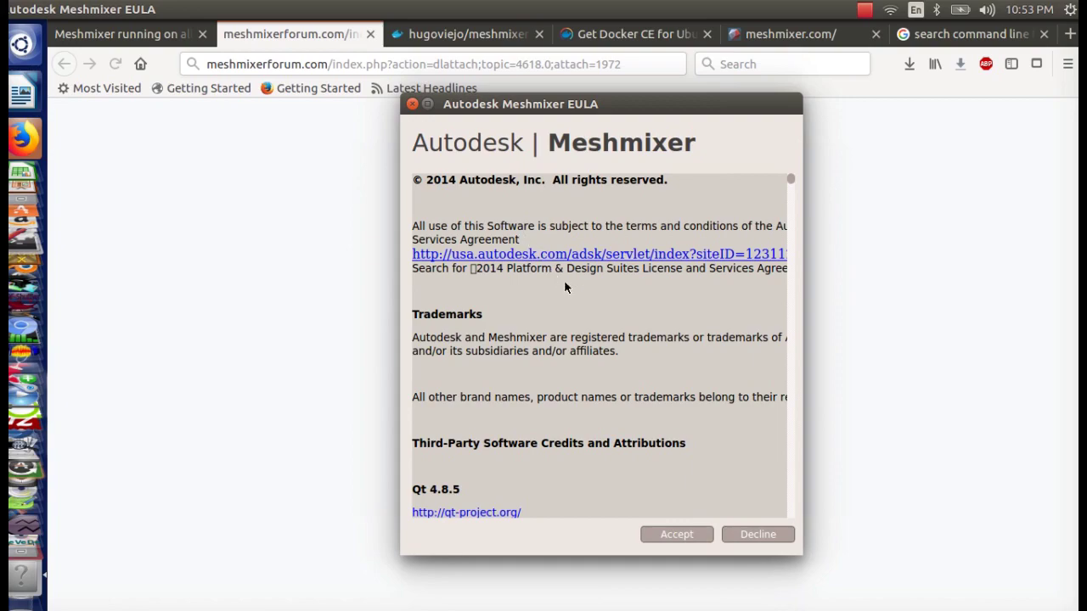
Step: Scroll through and accept the Meshmixer license agreement
scroll(575, 289, down, 6)
scroll(584, 297, down, 10)
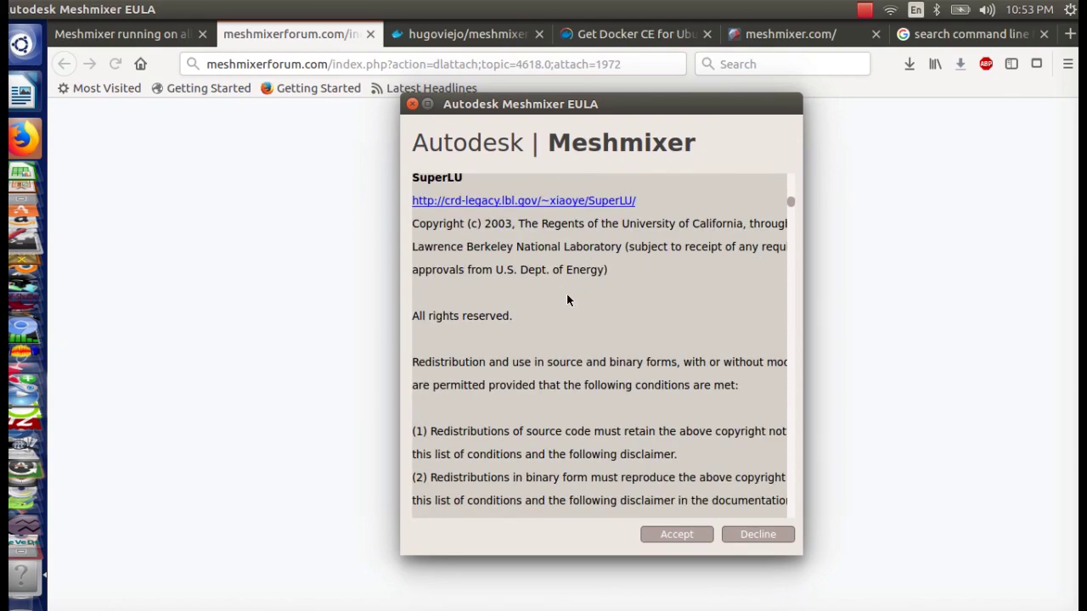
click(155, 33)
scroll(396, 364, up, 3)
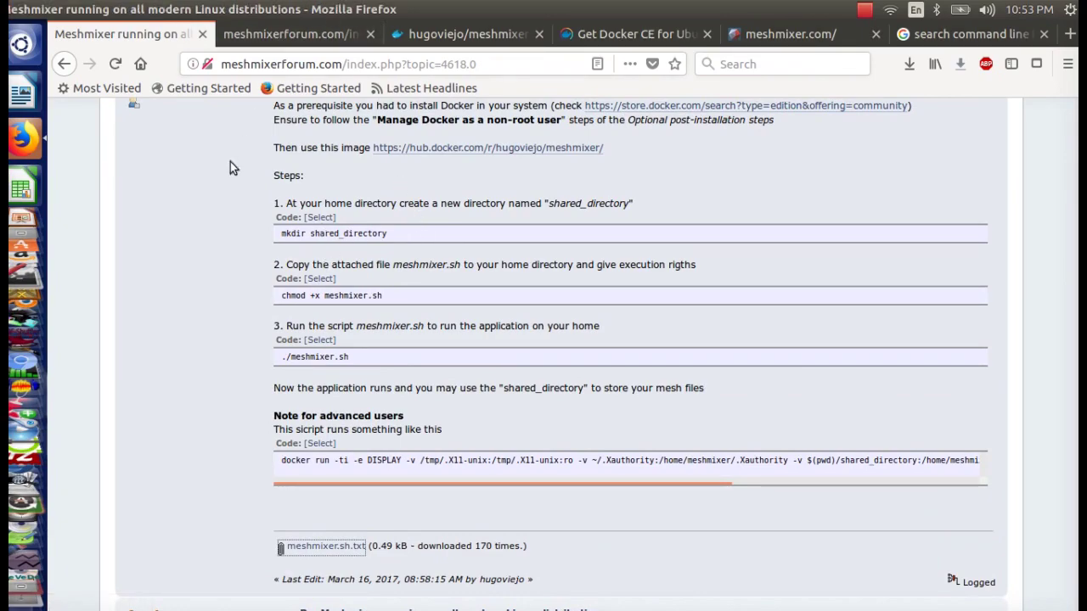
click(31, 551)
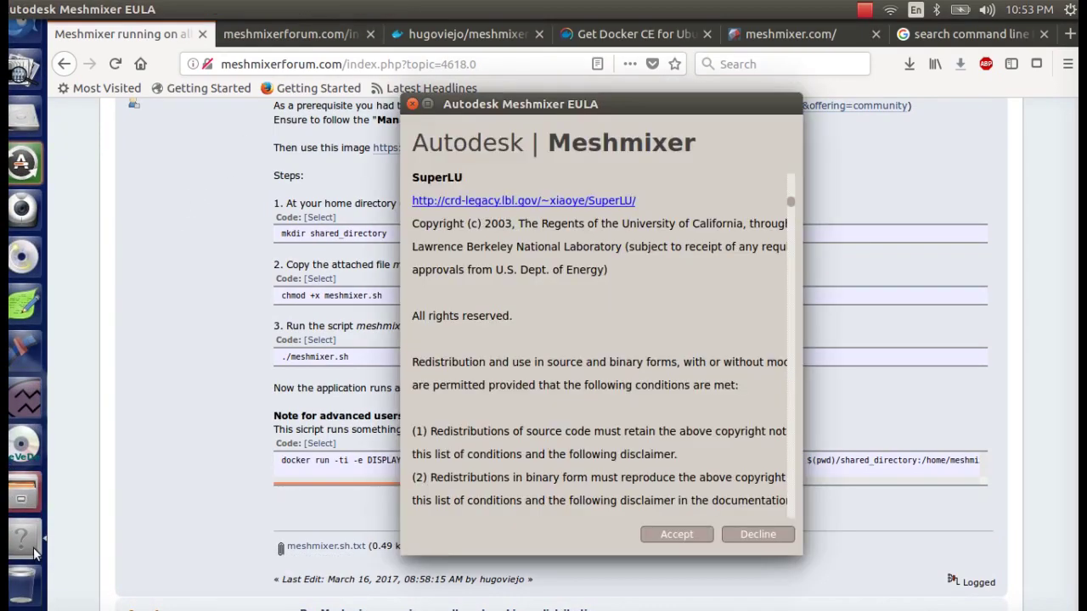
click(659, 535)
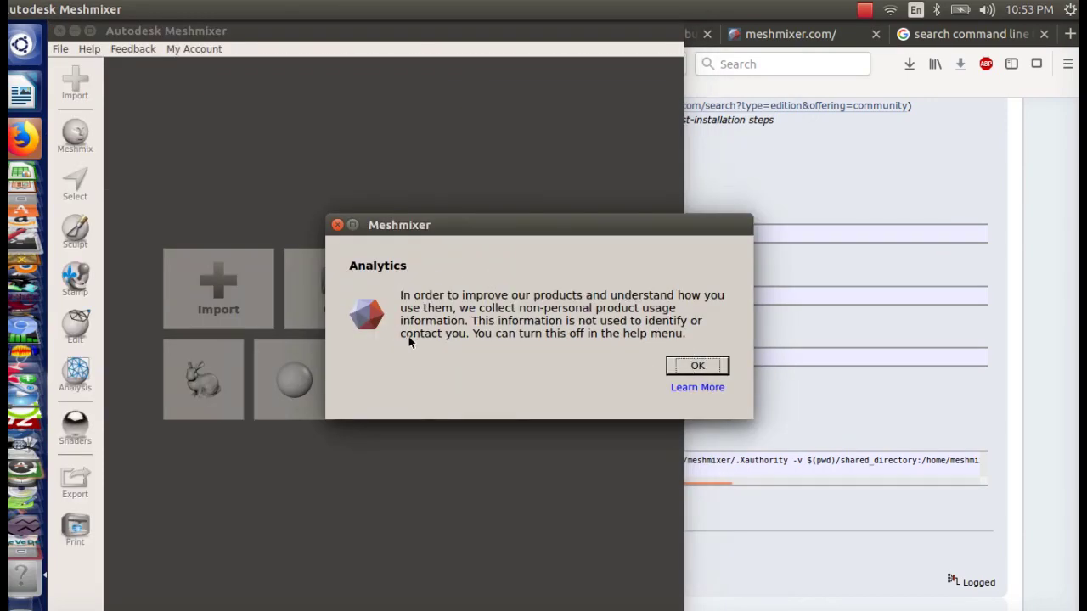
Step: Dismiss the Analytics notice with OK and move the Meshmixer window beside the forum steps
click(697, 365)
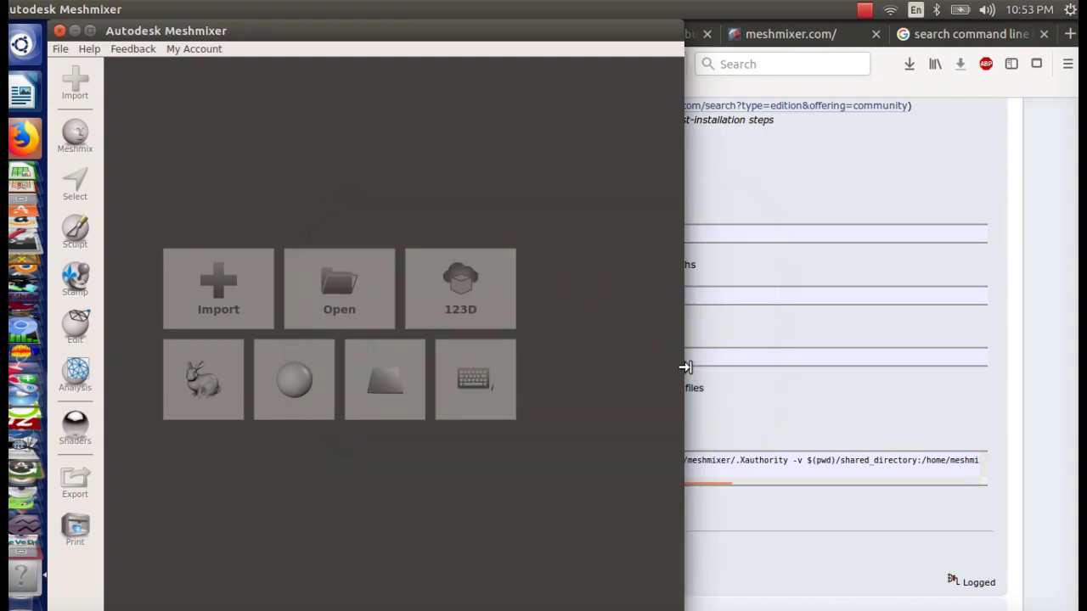
drag(132, 31, 510, 258)
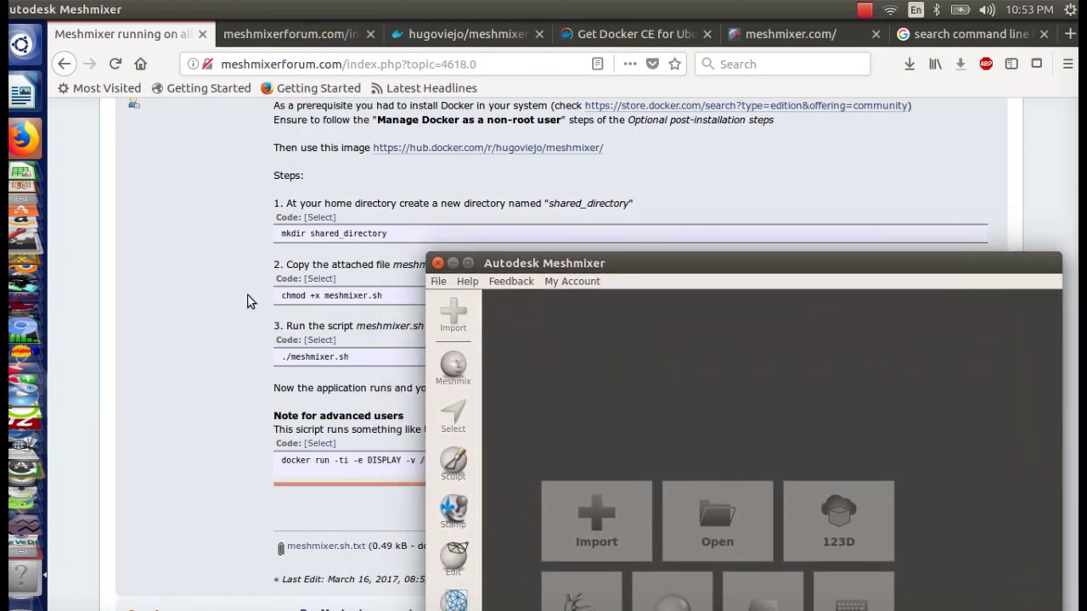
drag(614, 272, 552, 180)
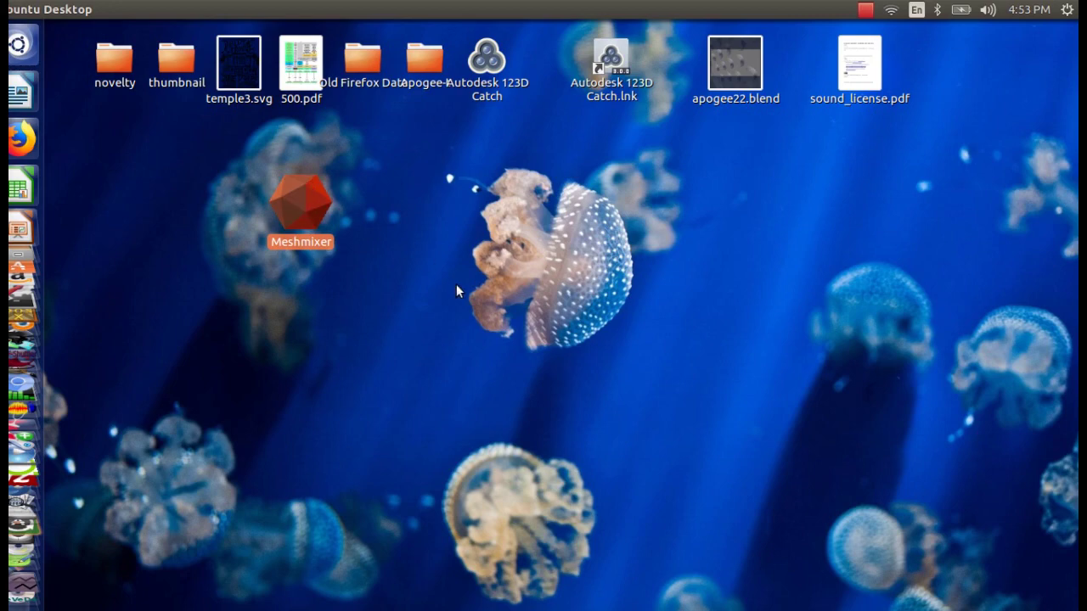
Step: Move the Meshmixer desktop icon left and enlarge it with Resize Icon
drag(293, 215, 238, 182)
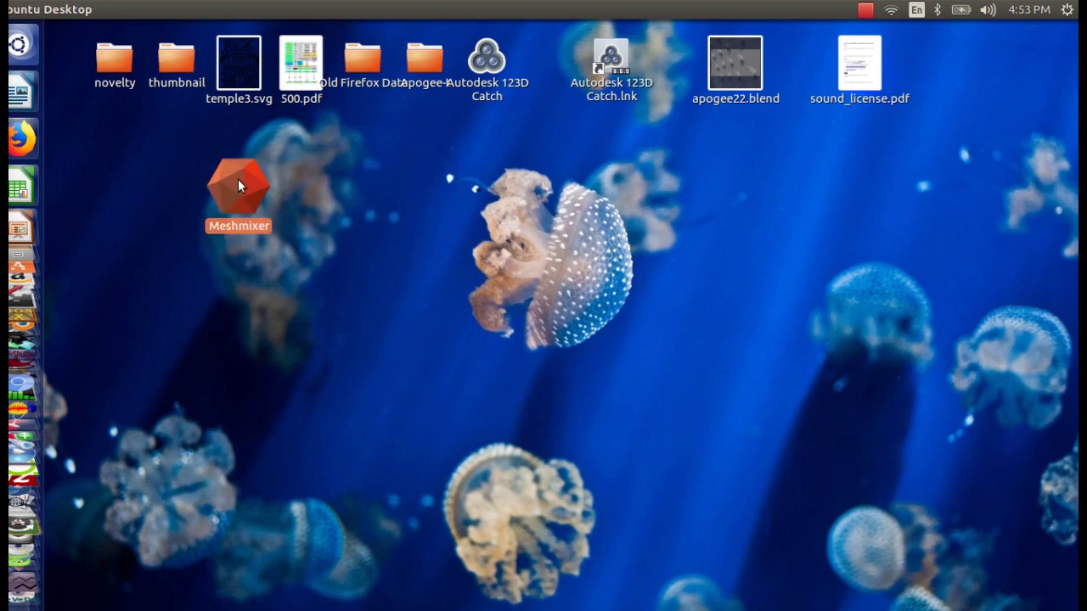
drag(238, 186, 238, 169)
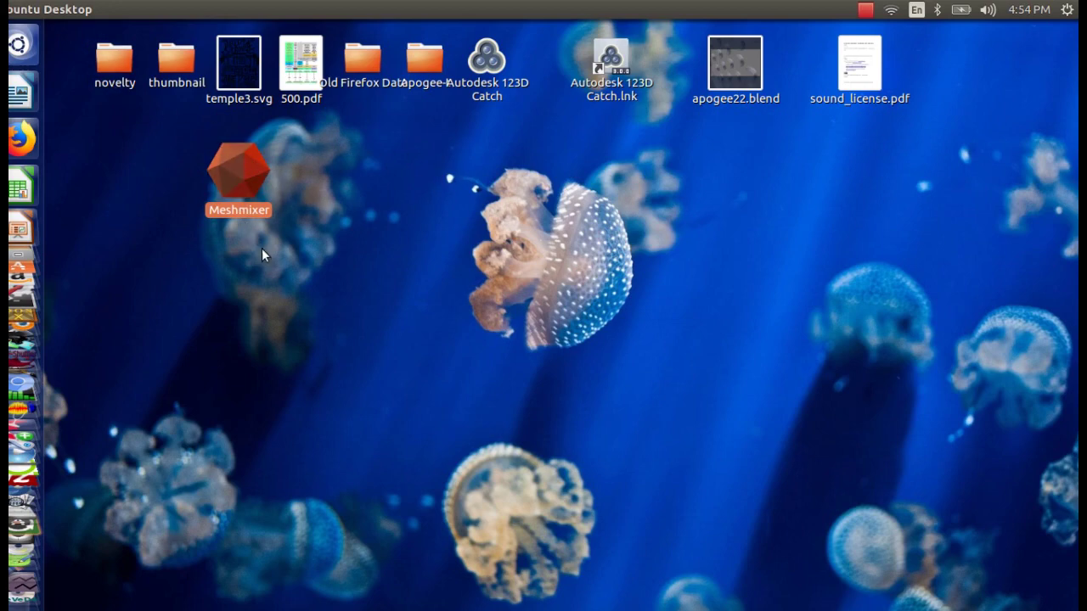
right_click(241, 173)
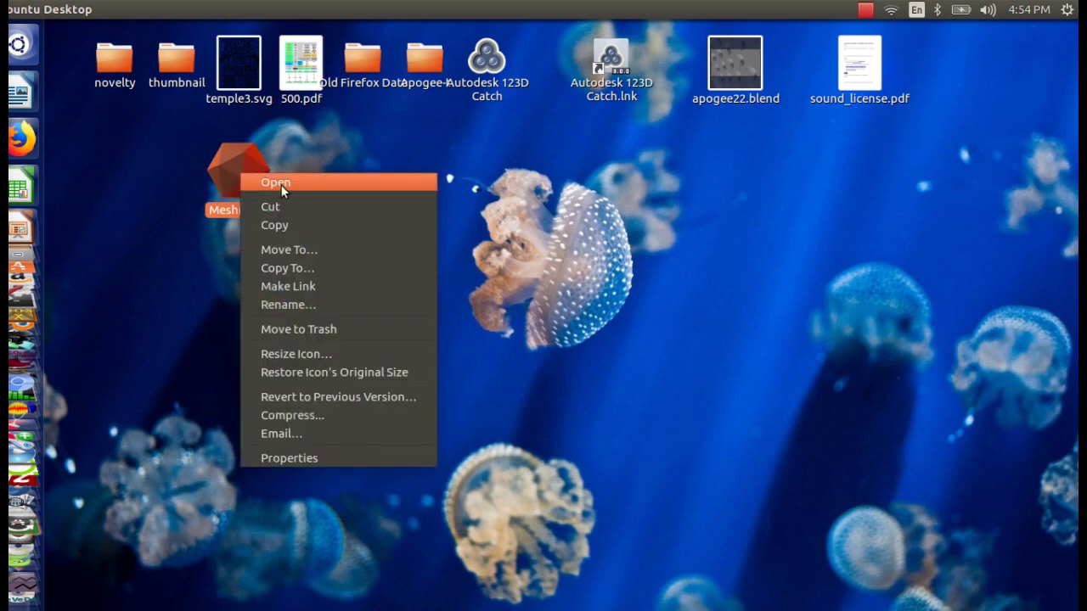
click(324, 352)
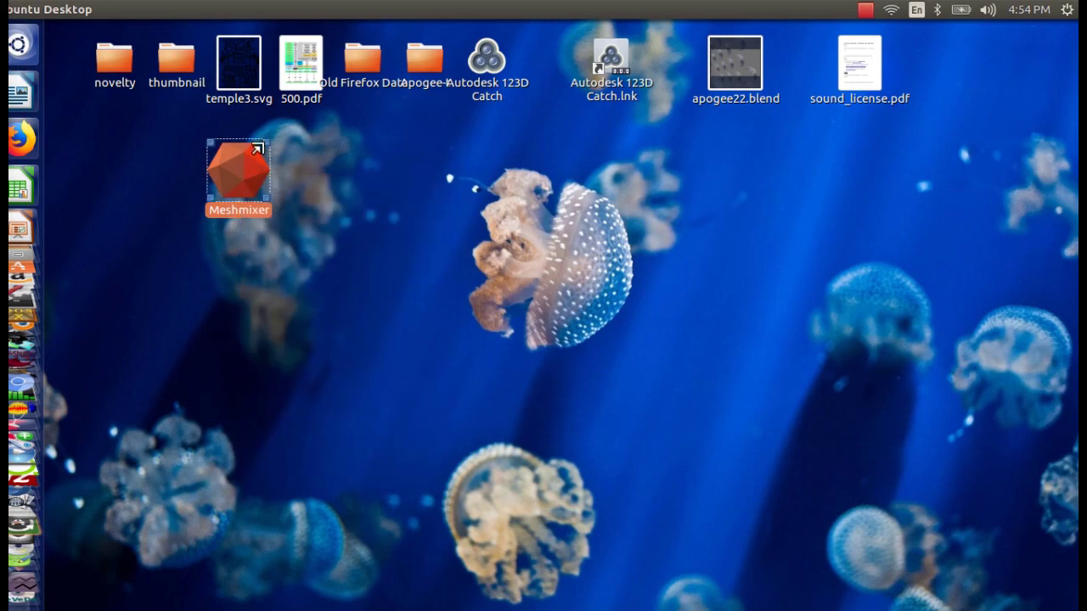
drag(265, 140, 245, 257)
click(321, 310)
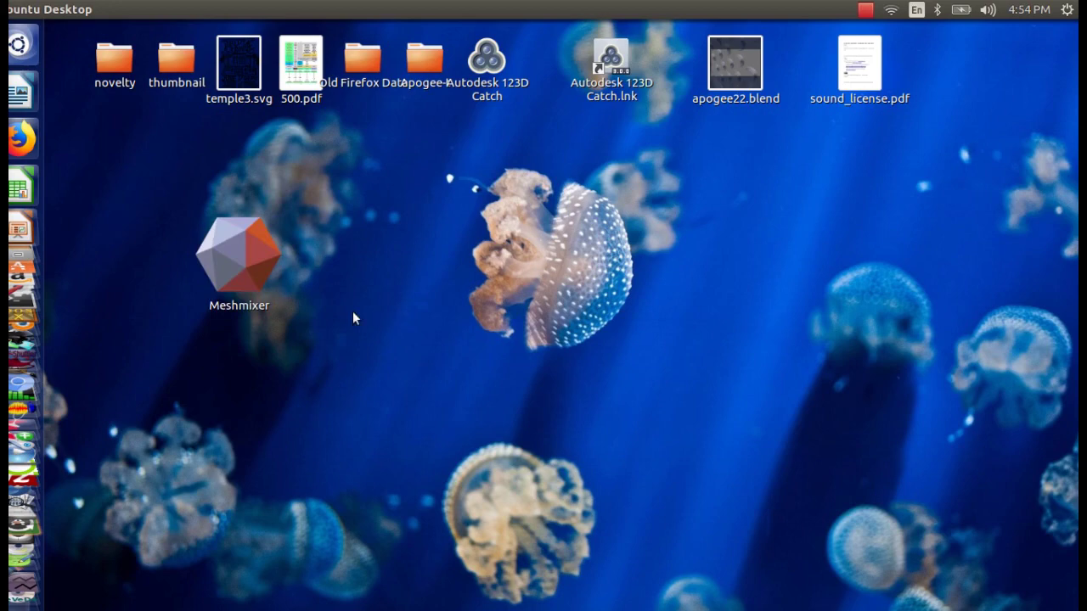
Step: Open the Meshmixer icon's Properties and select its launch command text
right_click(236, 254)
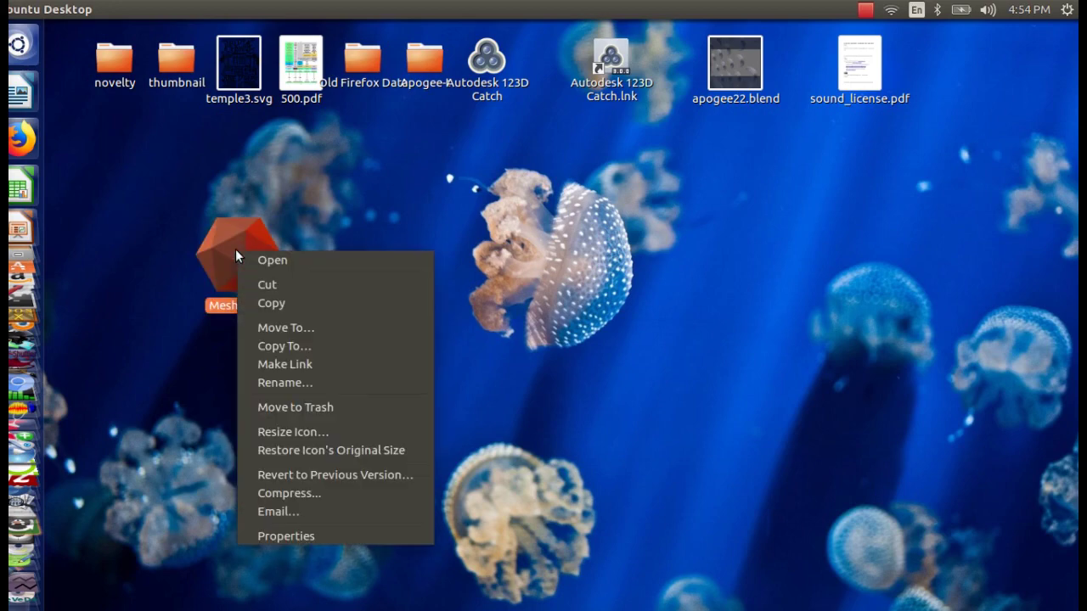
click(155, 376)
click(212, 286)
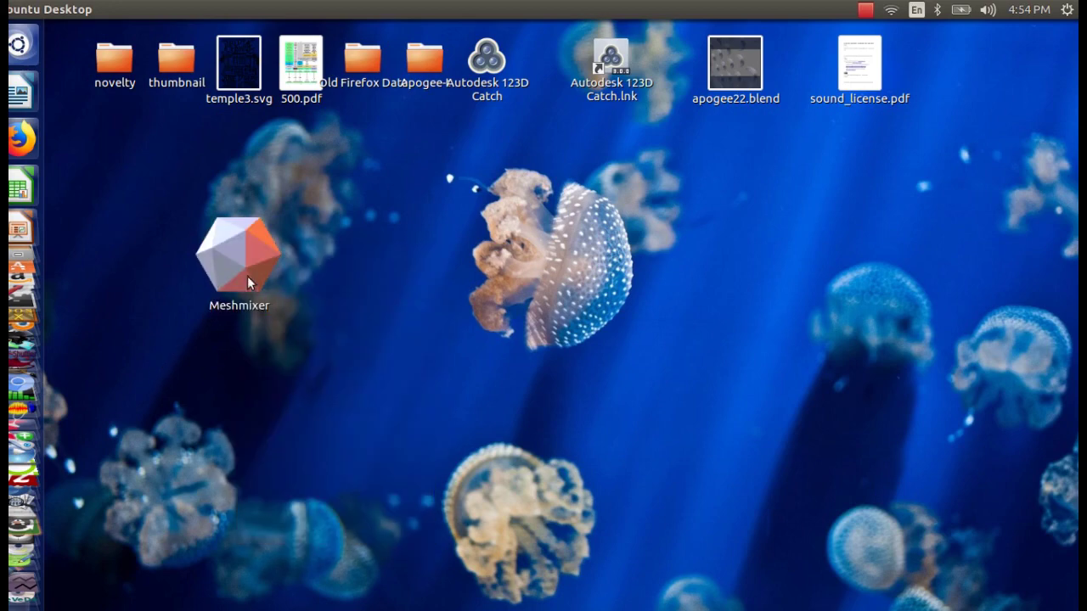
right_click(266, 274)
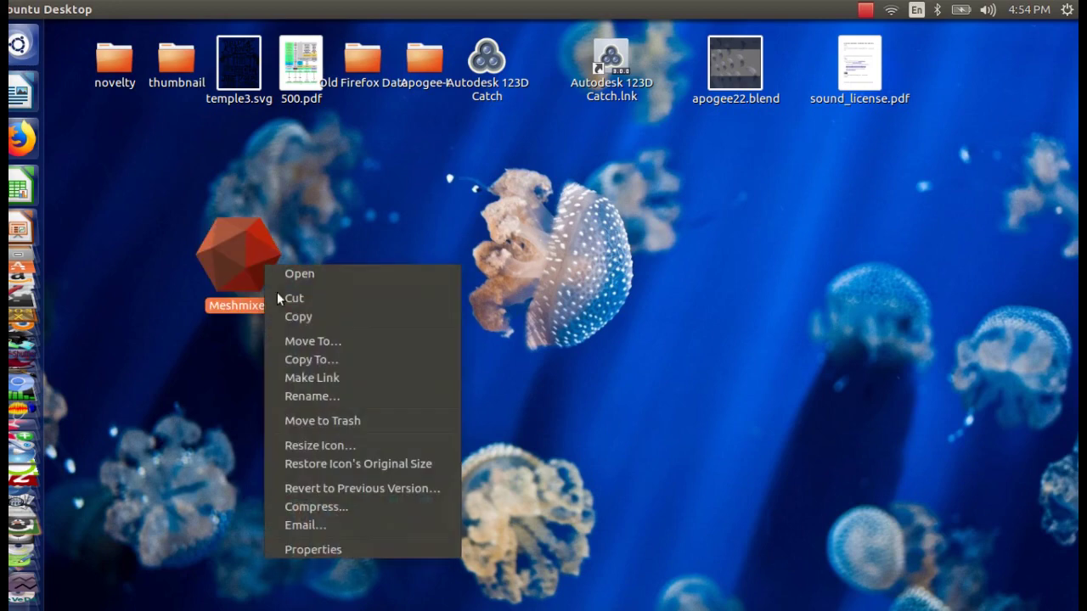
click(310, 548)
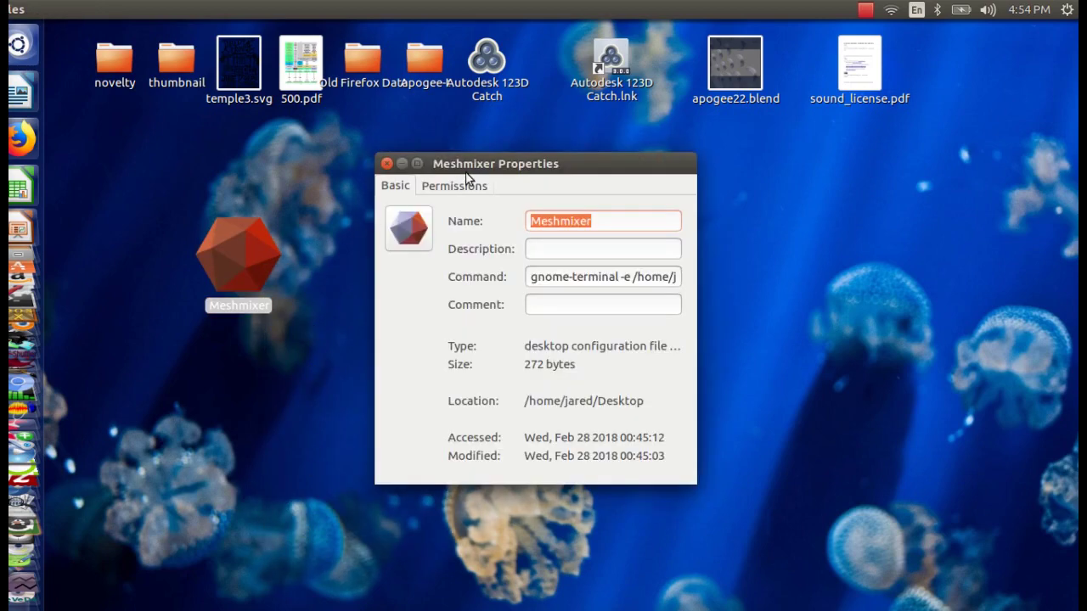
drag(497, 238, 704, 234)
click(704, 235)
click(554, 236)
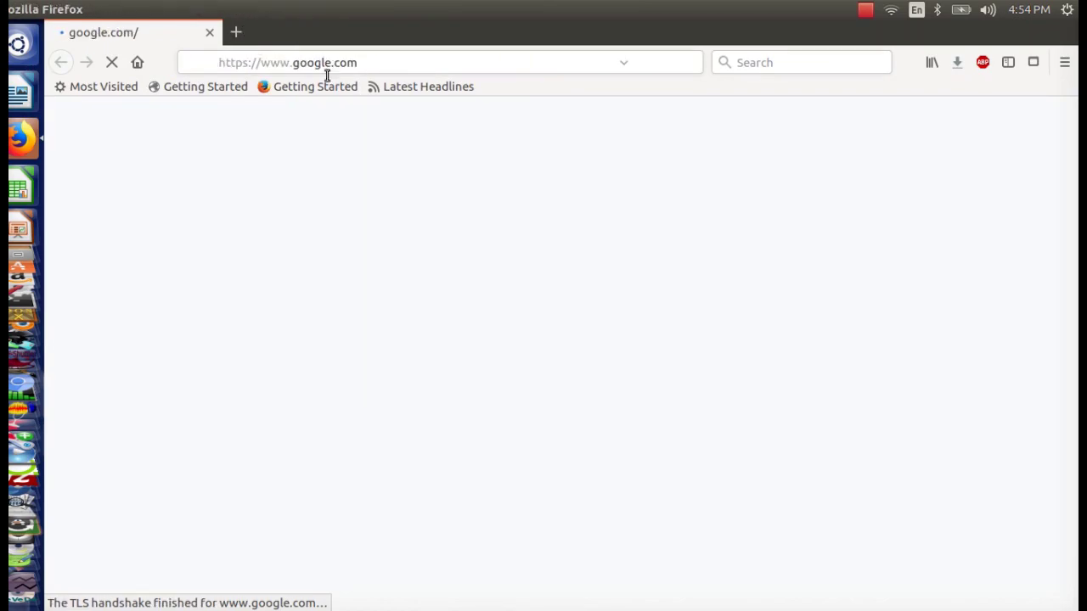
Step: Search Google for 'docker meshmixer all linux install' and open the 'Meshmixer running on all modern Linux distributions' thread
click(418, 357)
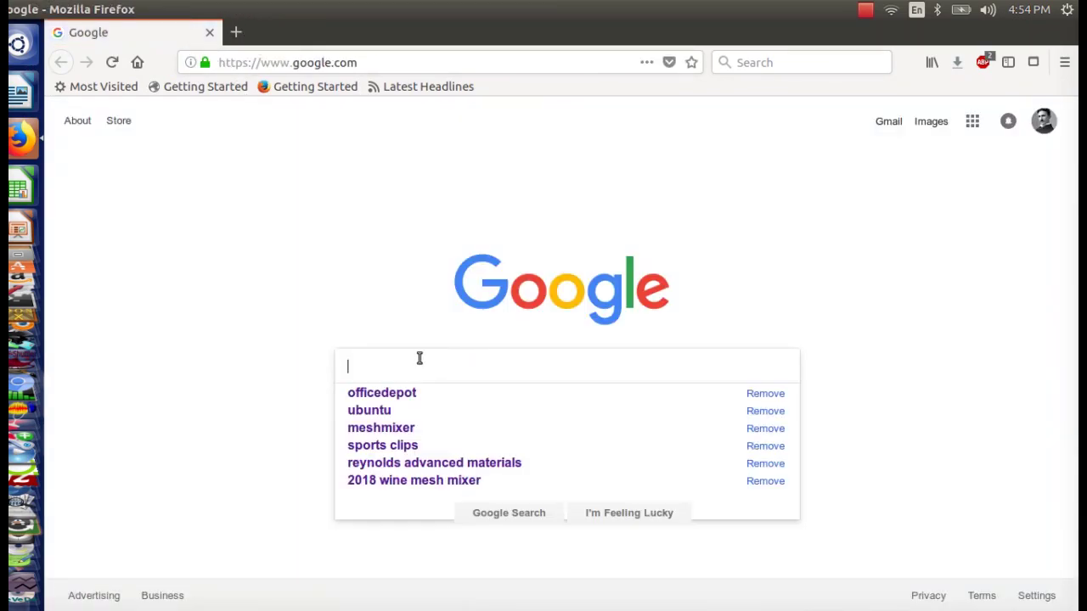
text(docker)
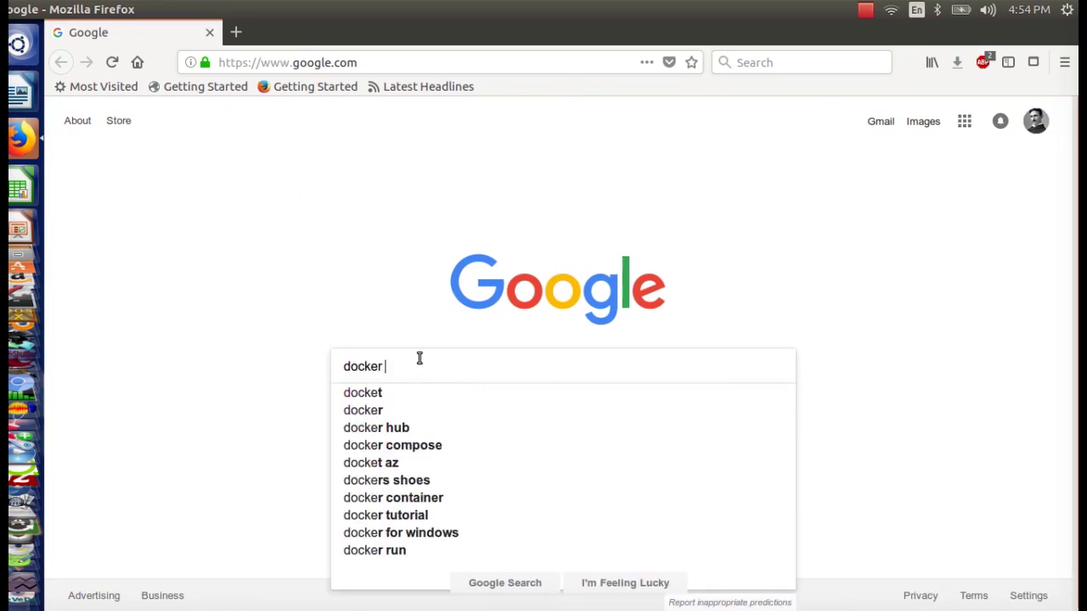
text(mesh)
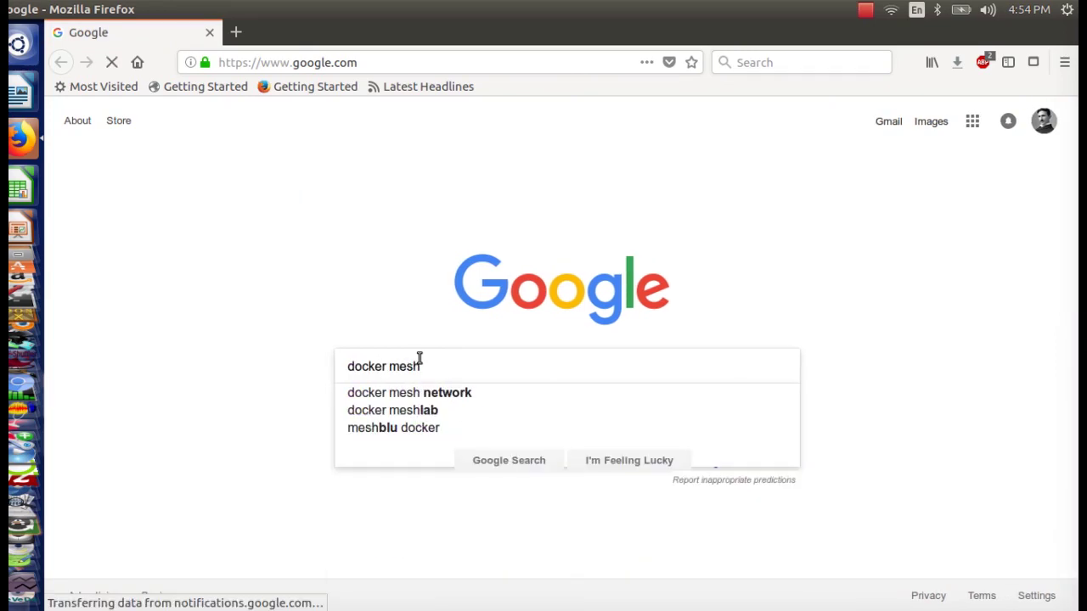
text(mixer all )
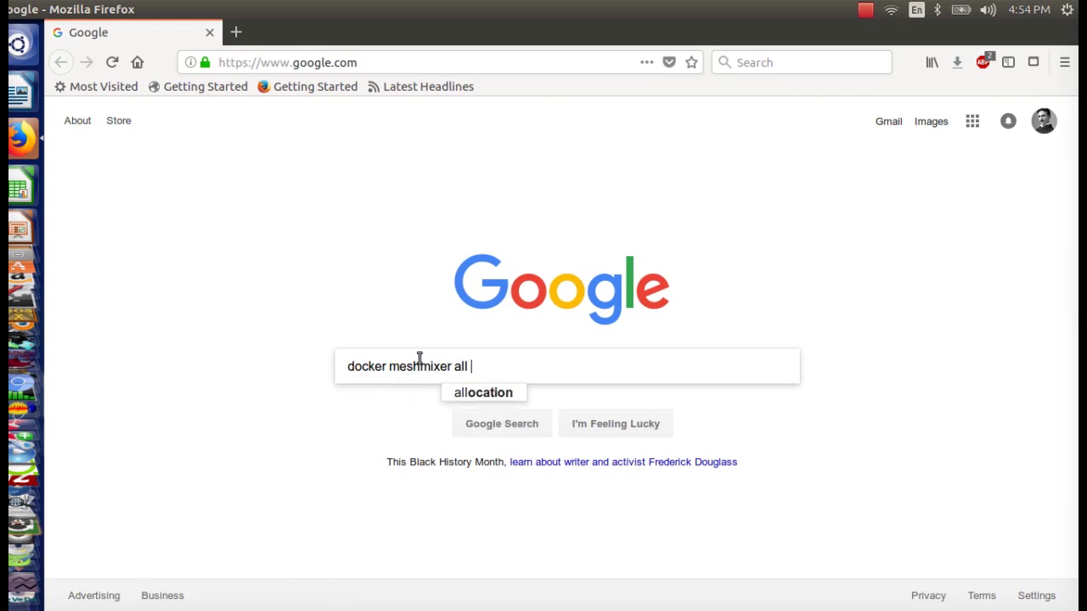
text(linux insta)
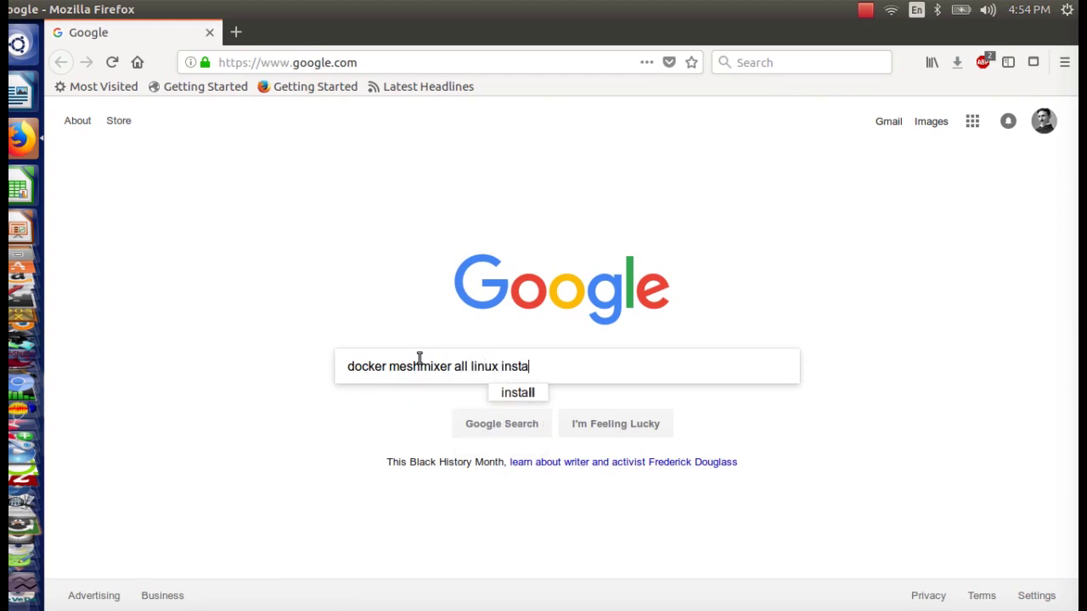
text(ll)
key(Return)
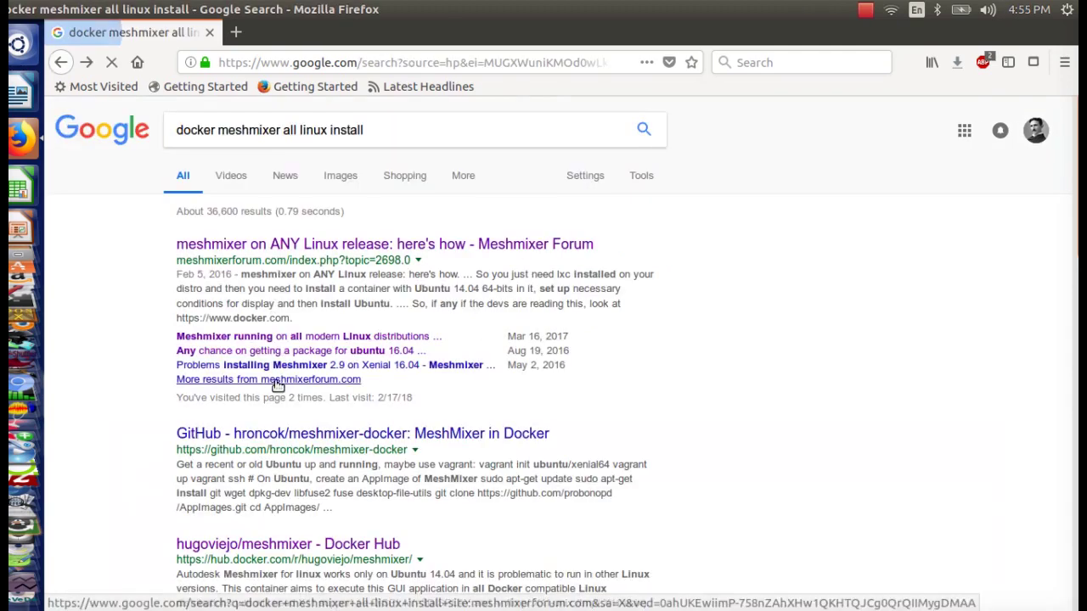
click(270, 336)
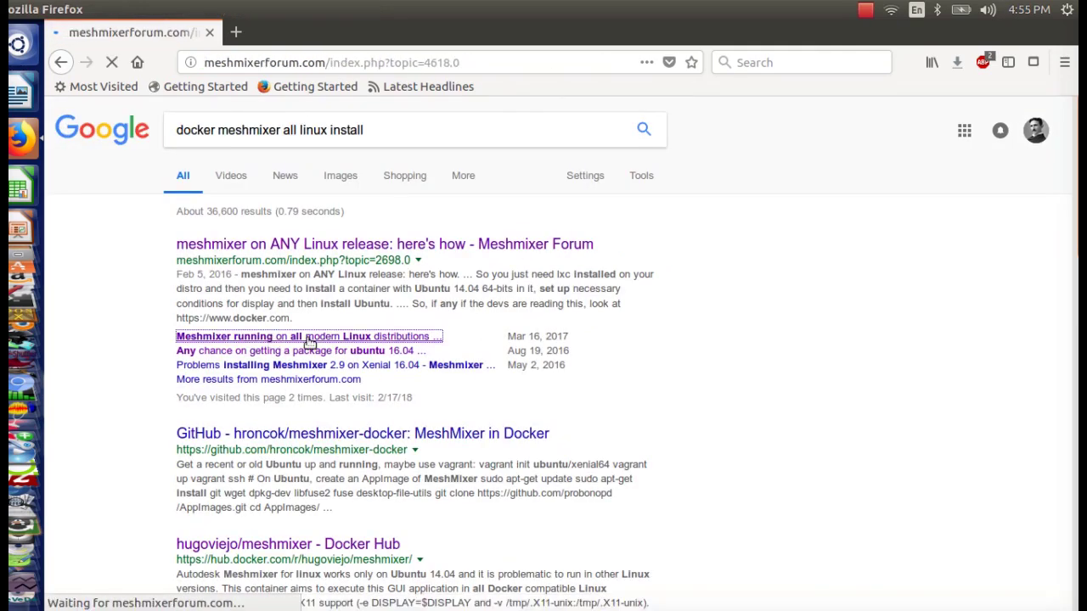
scroll(407, 388, down, 8)
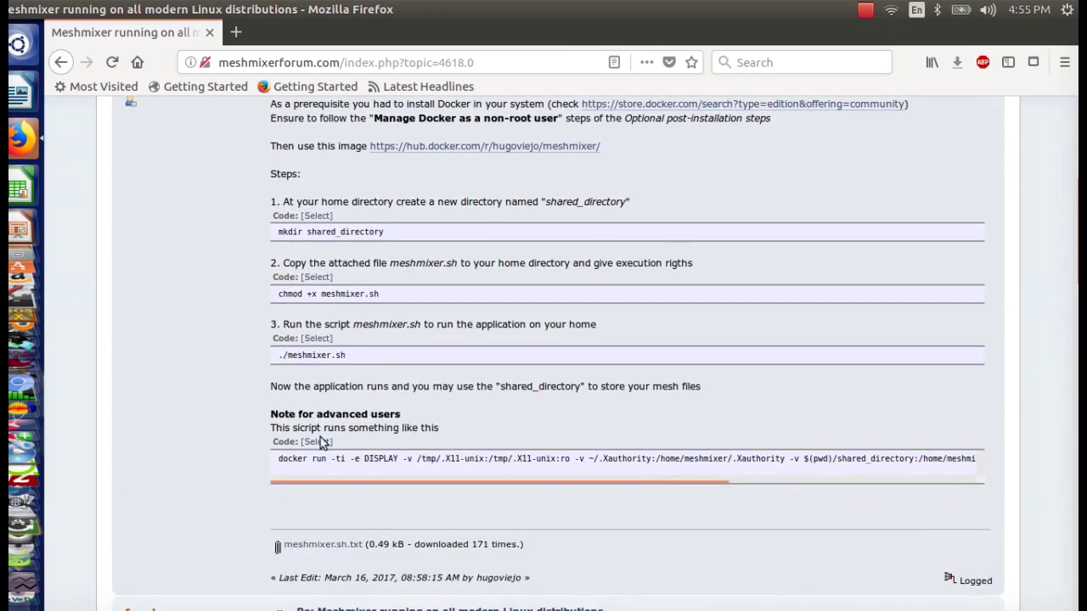
scroll(412, 392, up, 3)
scroll(411, 392, up, 1)
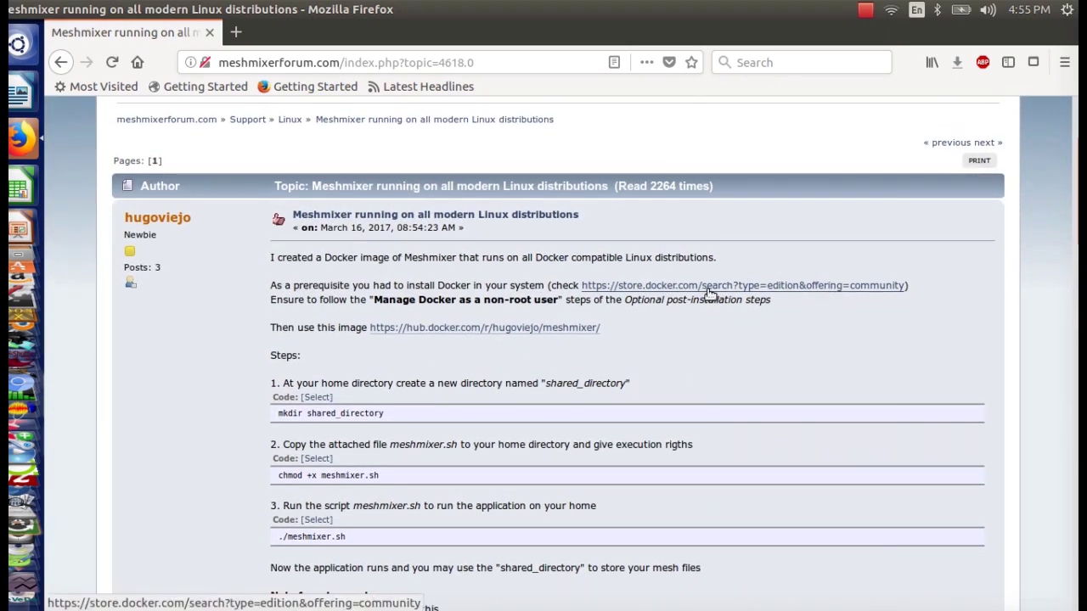
scroll(700, 288, down, 2)
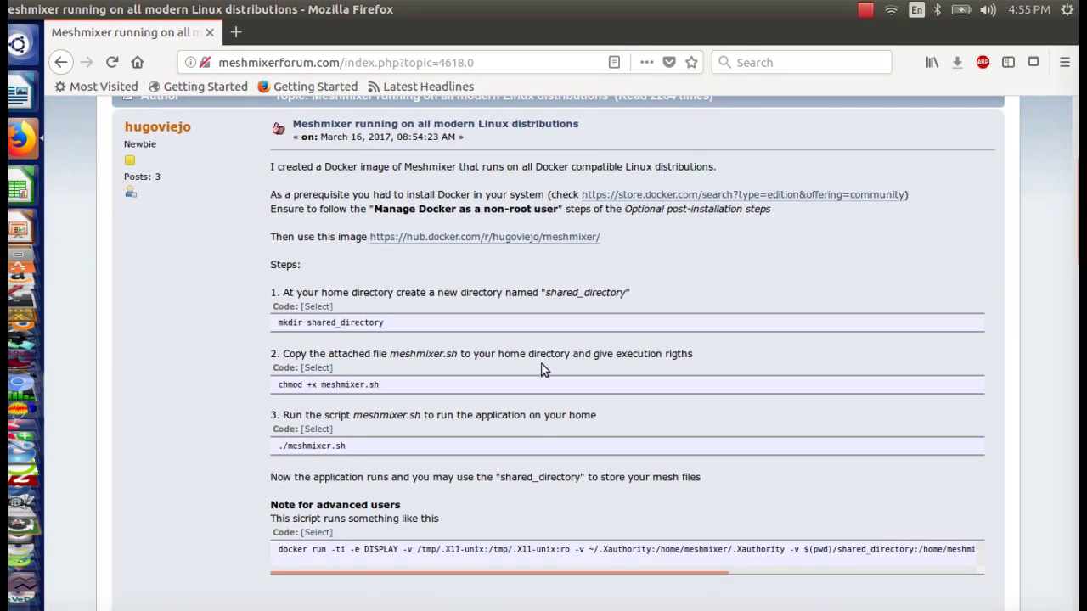
scroll(405, 260, down, 1)
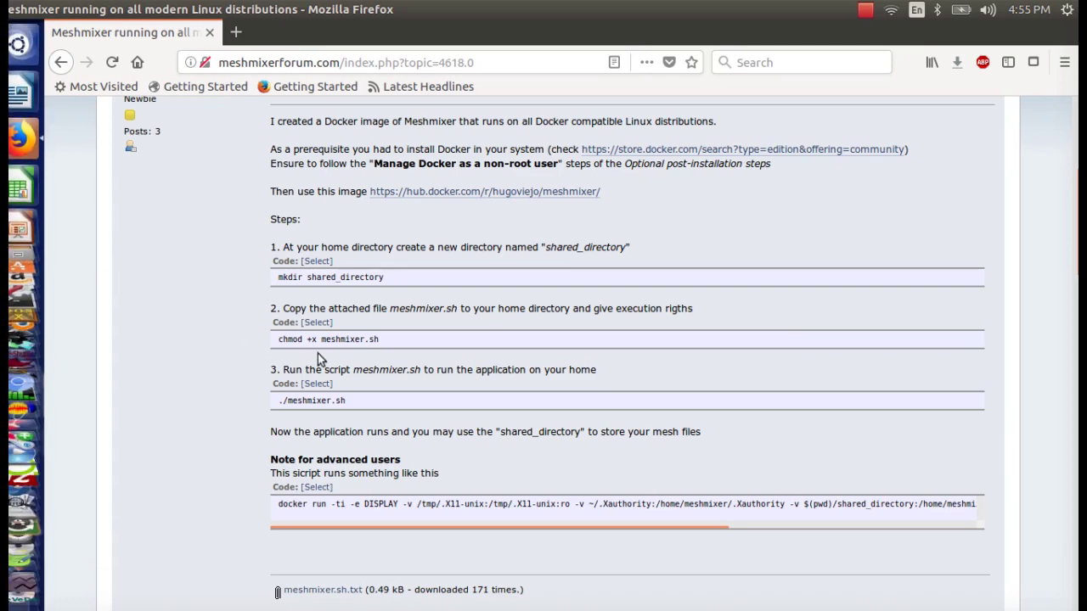
drag(399, 279, 280, 277)
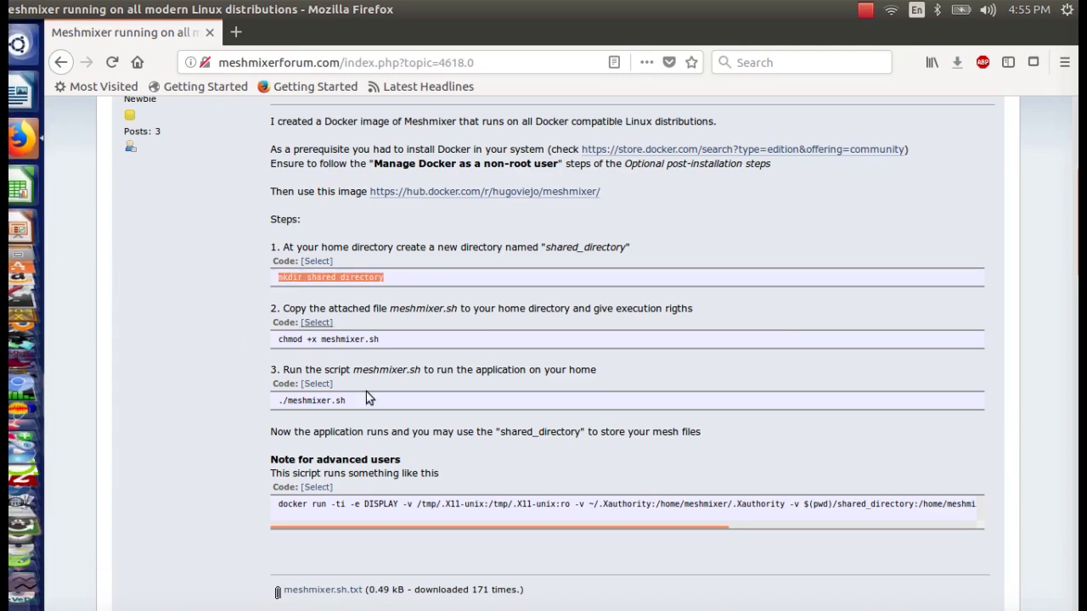
click(259, 521)
drag(278, 504, 943, 503)
click(944, 504)
triple_click(943, 504)
click(861, 515)
drag(823, 503, 912, 504)
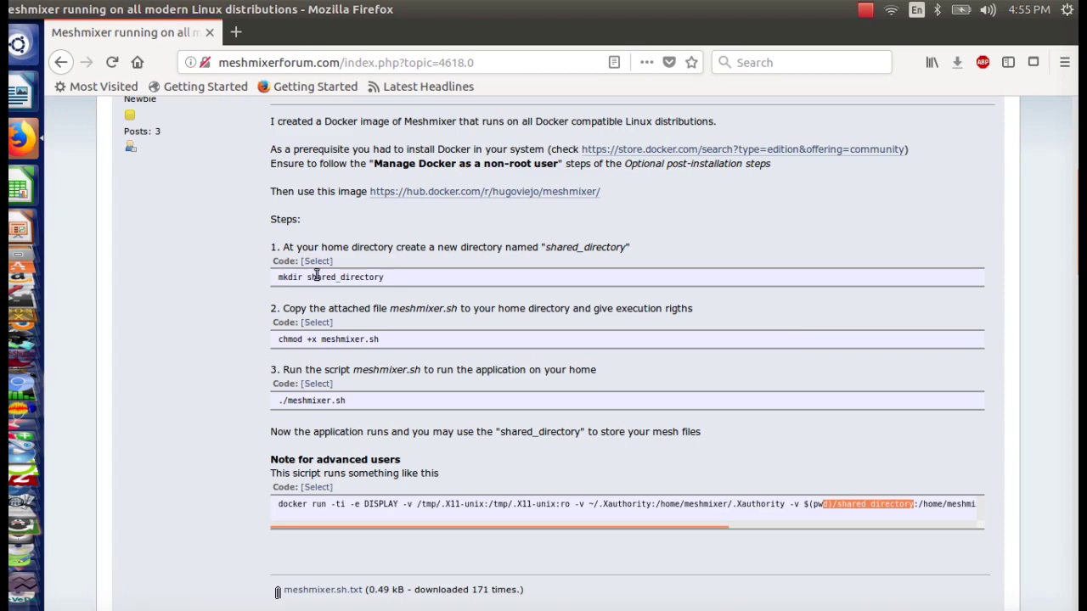
scroll(230, 334, down, 2)
drag(388, 189, 293, 189)
click(295, 210)
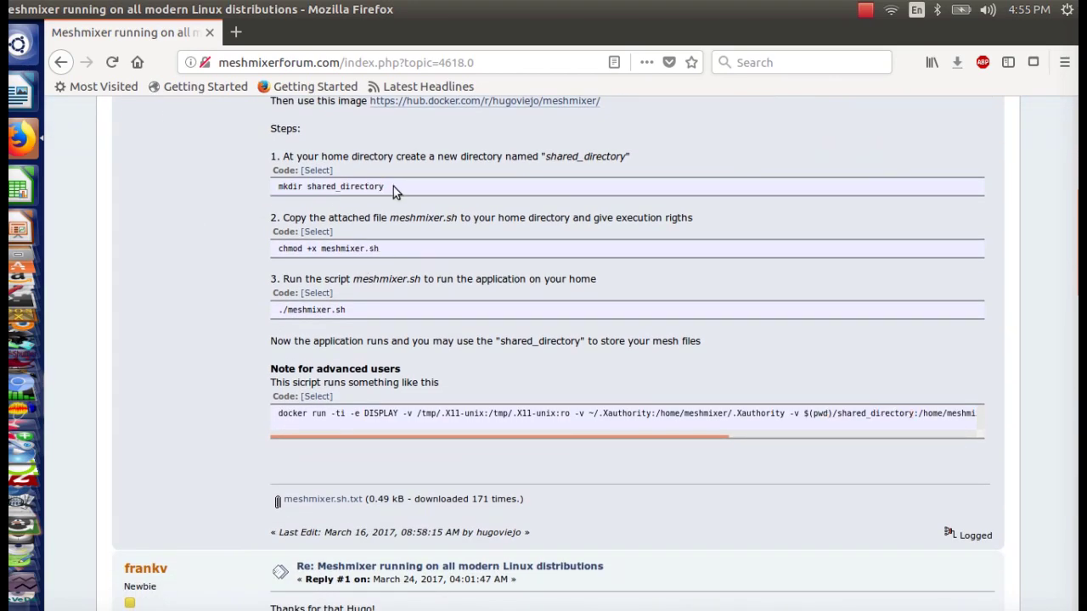
drag(393, 188, 281, 185)
click(160, 242)
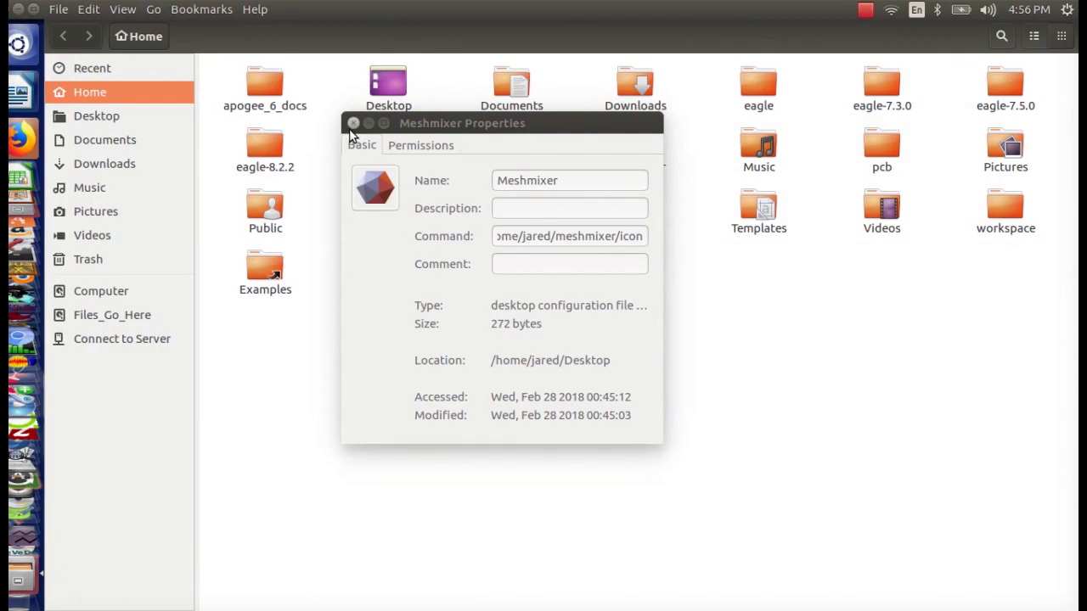
Step: Close the launcher Properties, open shared_directory to view Base_medium.stl, and return to Firefox
click(353, 124)
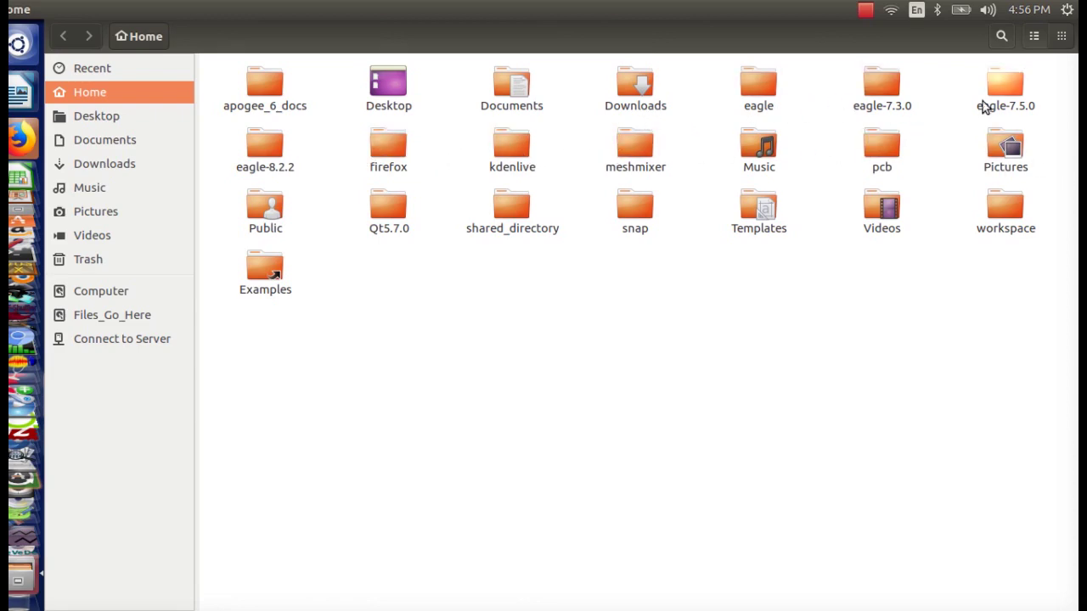
click(528, 214)
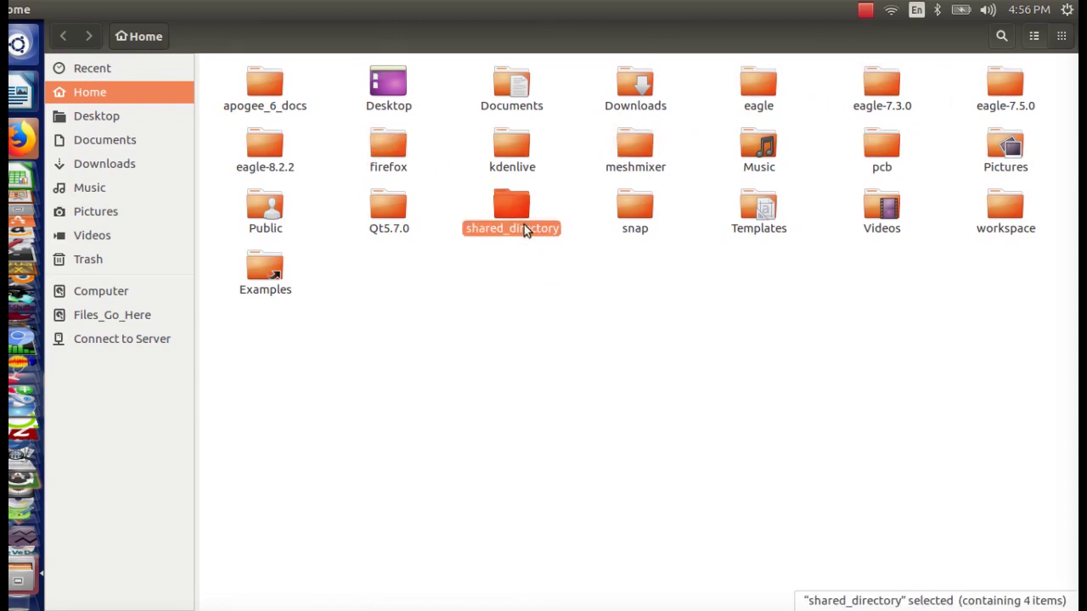
double_click(513, 212)
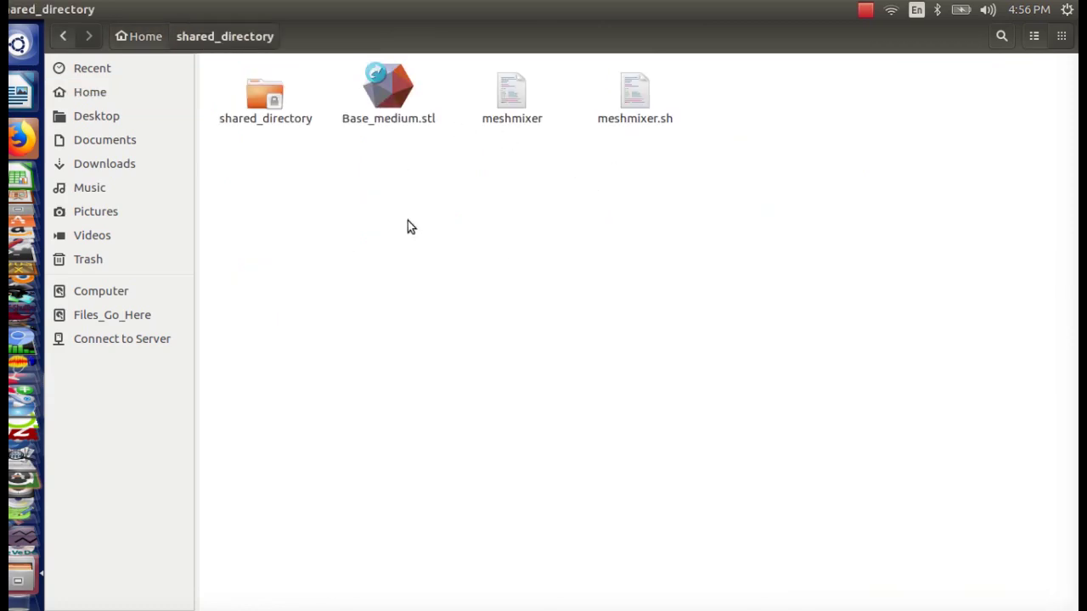
click(377, 118)
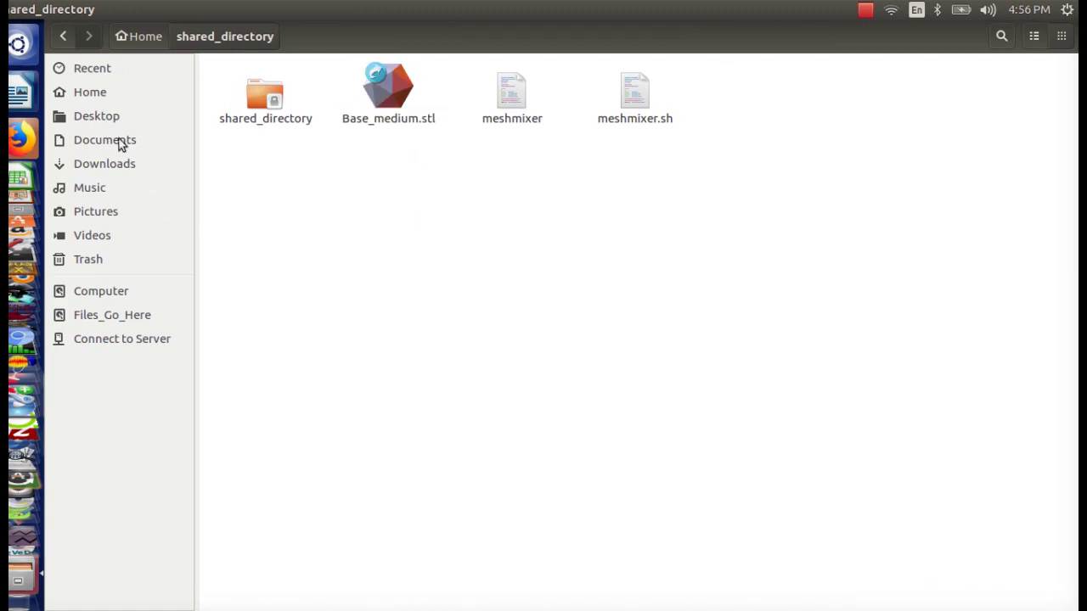
key(alt+Tab)
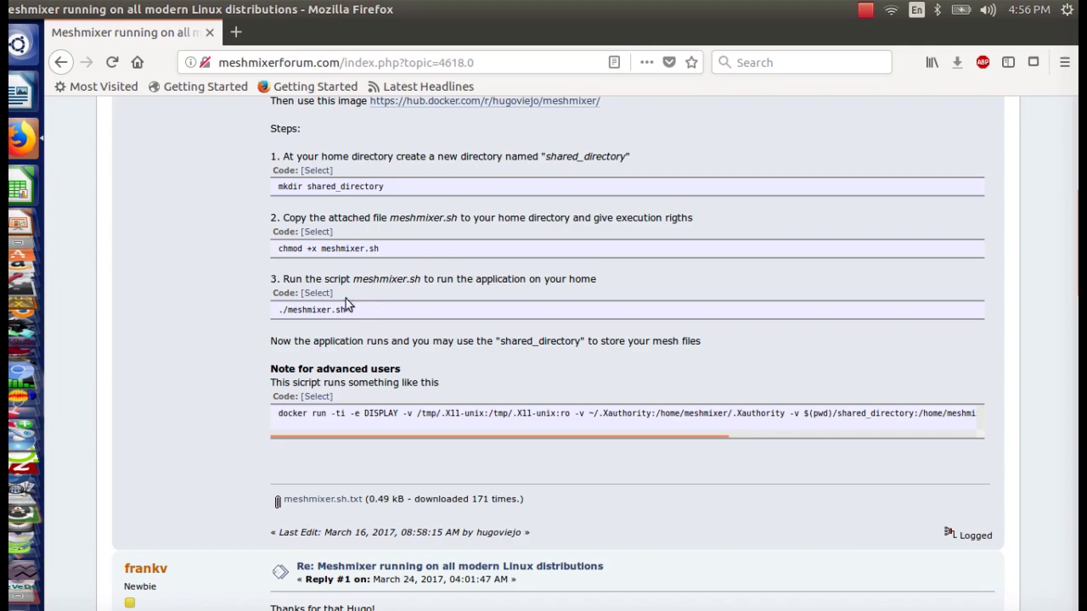
scroll(404, 370, down, 1)
scroll(404, 369, down, 1)
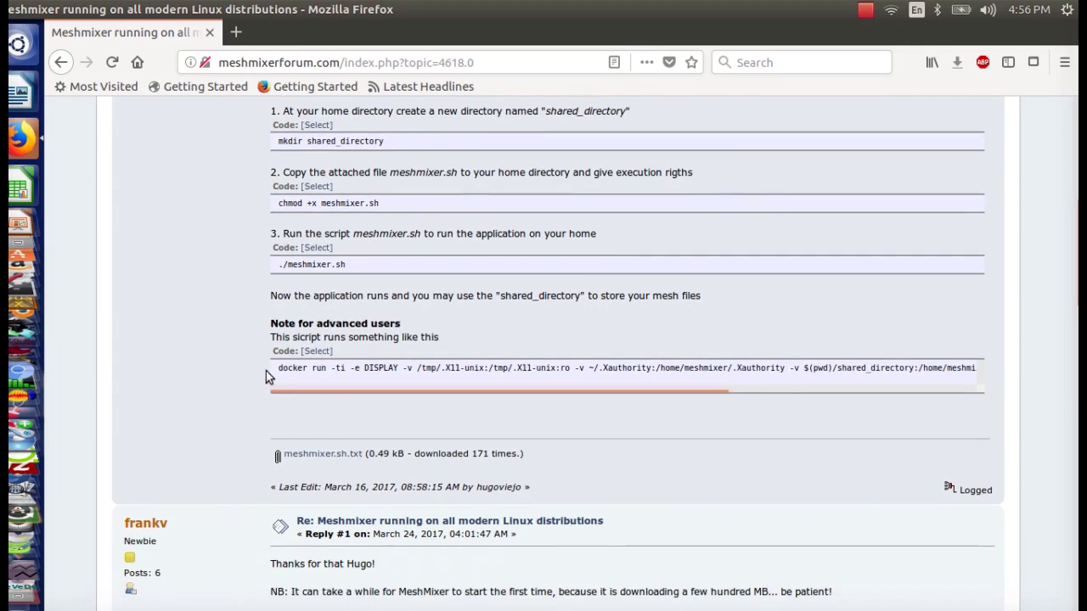
drag(280, 370, 236, 377)
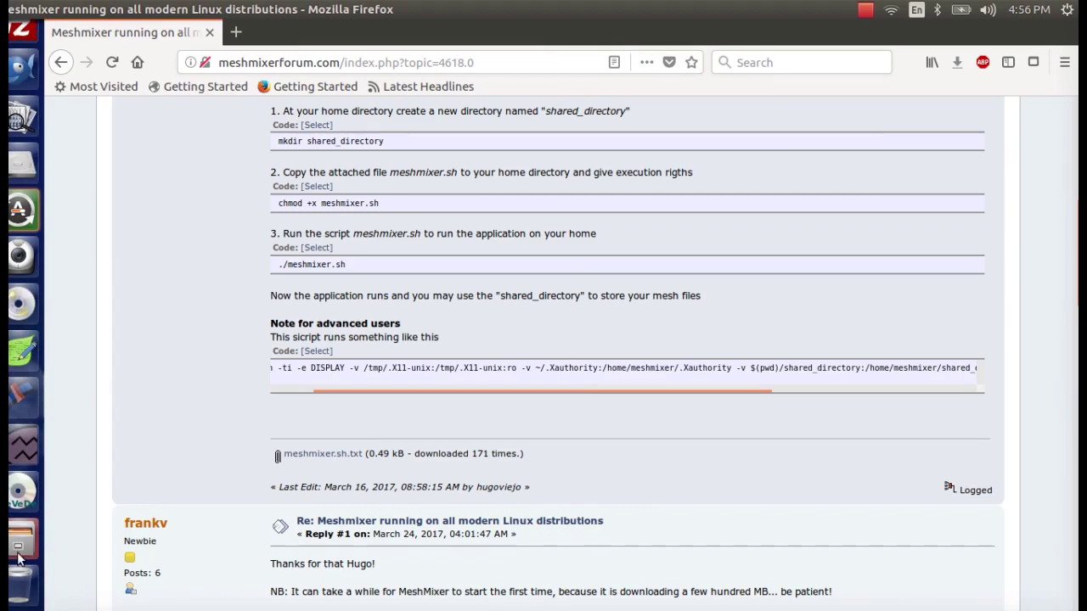
Step: Show the Desktop folder in Files
click(21, 552)
click(104, 141)
click(96, 115)
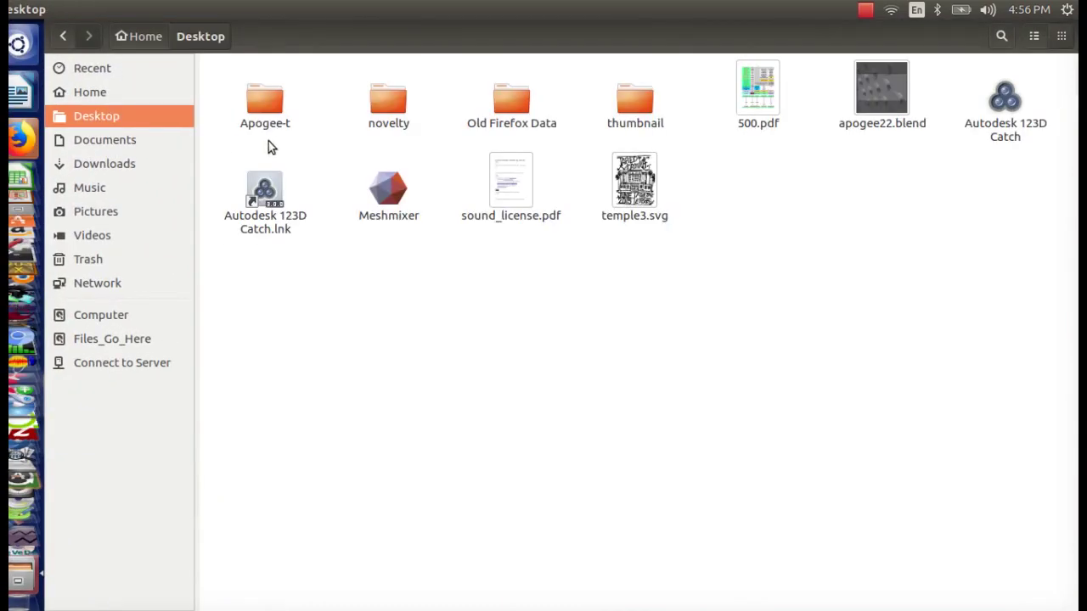
Step: Read the Meshmixer launcher's gnome-terminal -e command in Properties, then close it
click(386, 214)
right_click(386, 217)
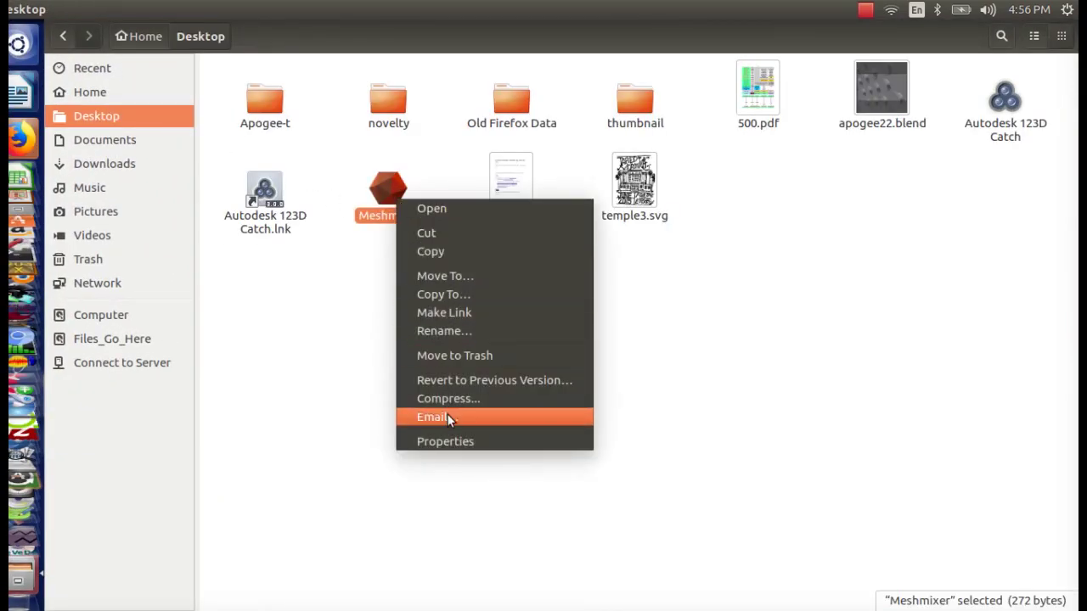
click(451, 439)
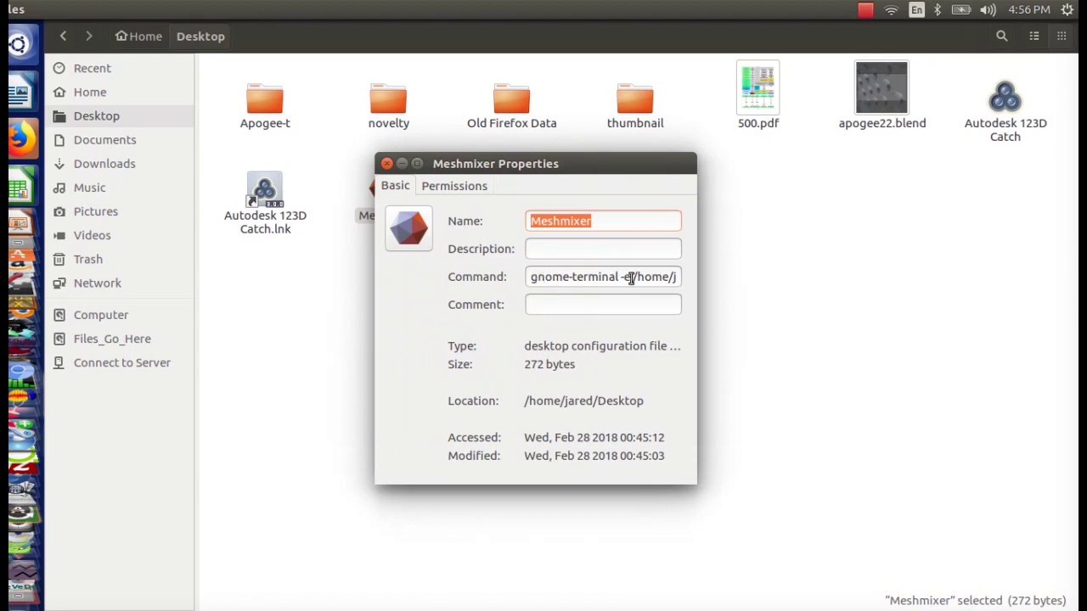
drag(631, 278, 750, 276)
click(589, 276)
drag(518, 276, 618, 277)
click(585, 277)
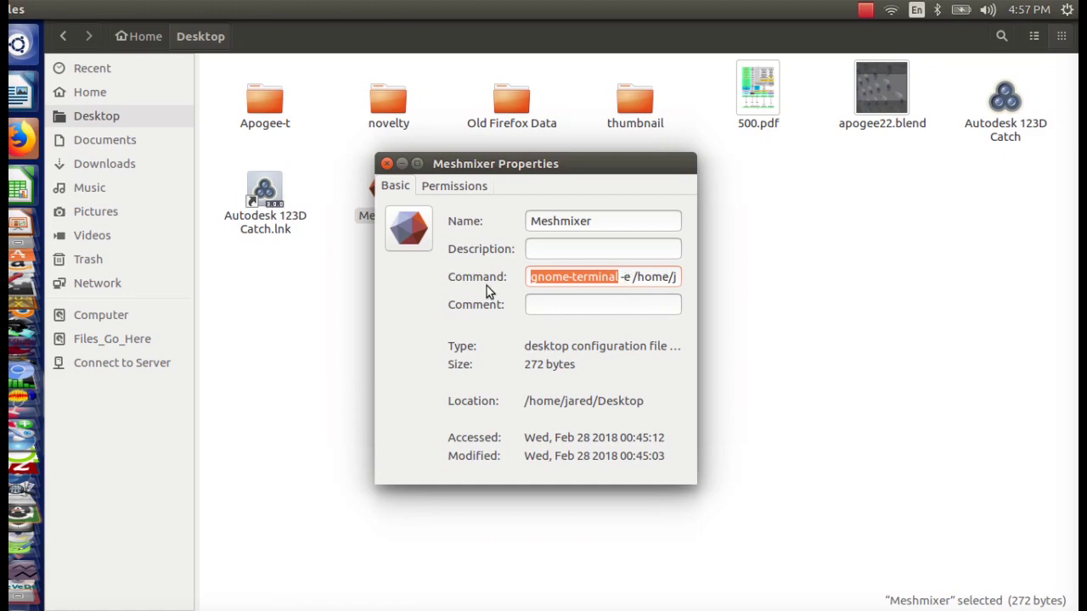
click(386, 164)
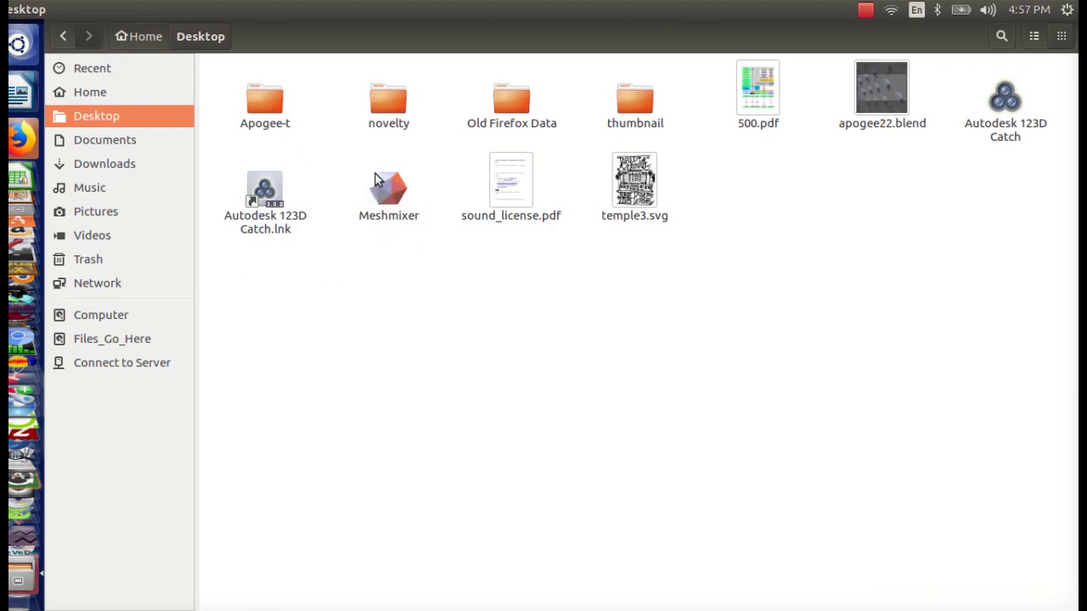
Step: Launch the gedit Text Editor by searching 'gedit' in the Dash
click(18, 38)
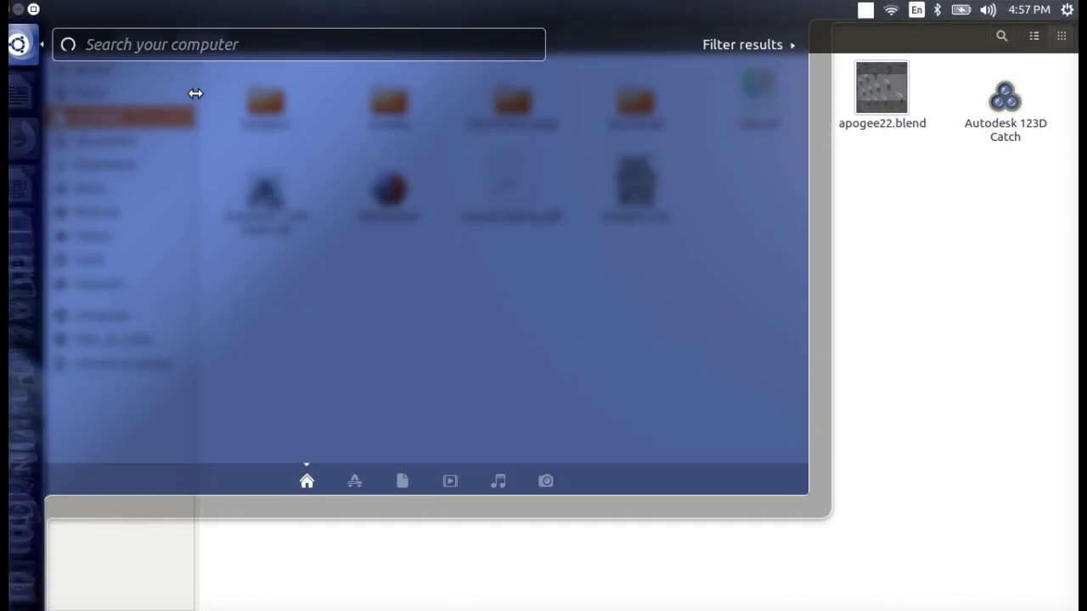
text(ge)
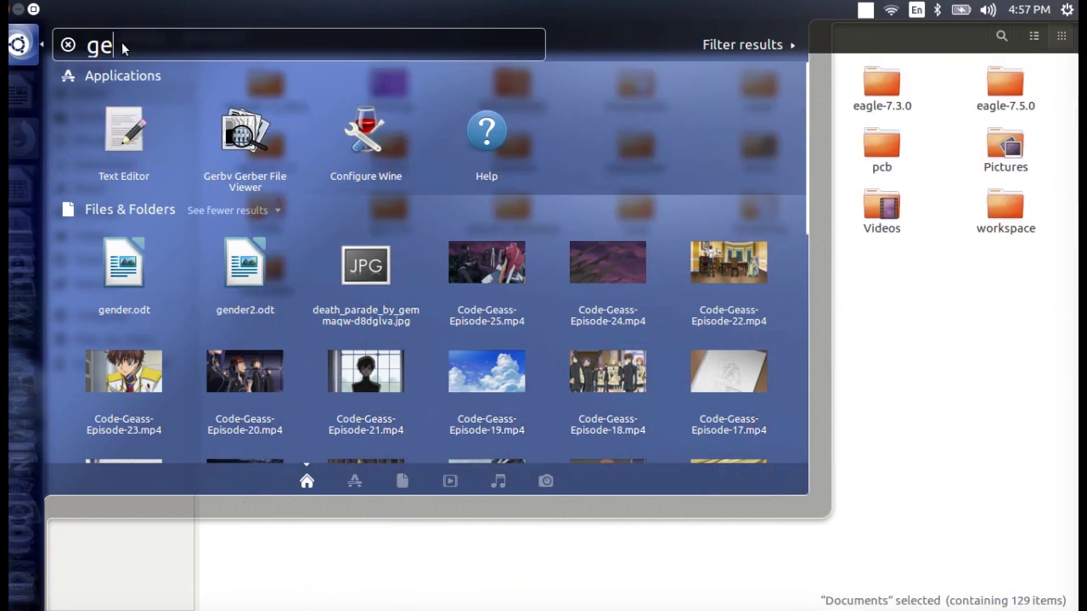
key(BackSpace)
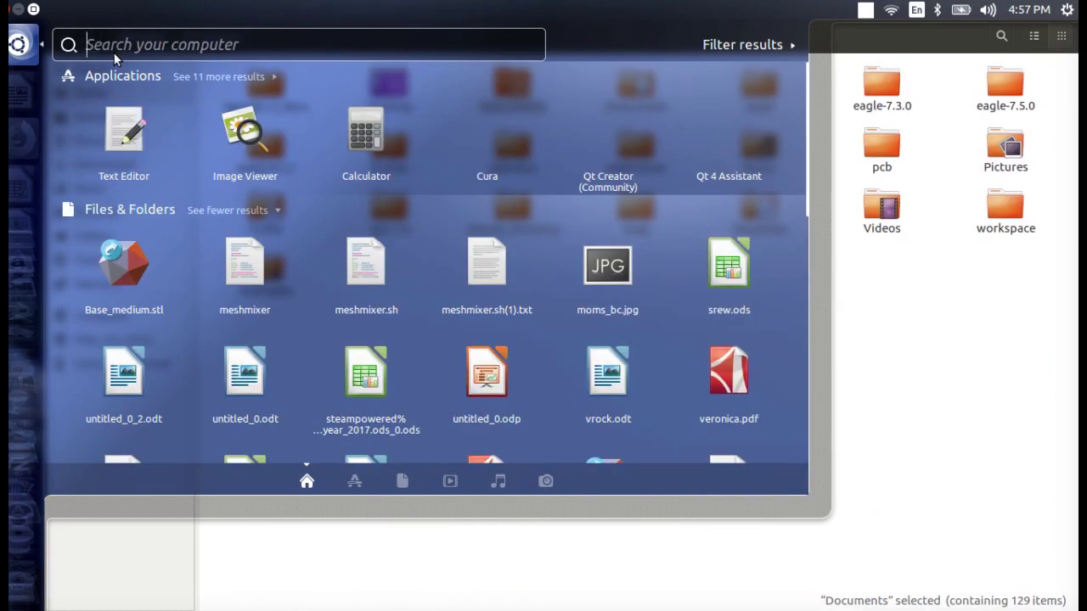
text(g)
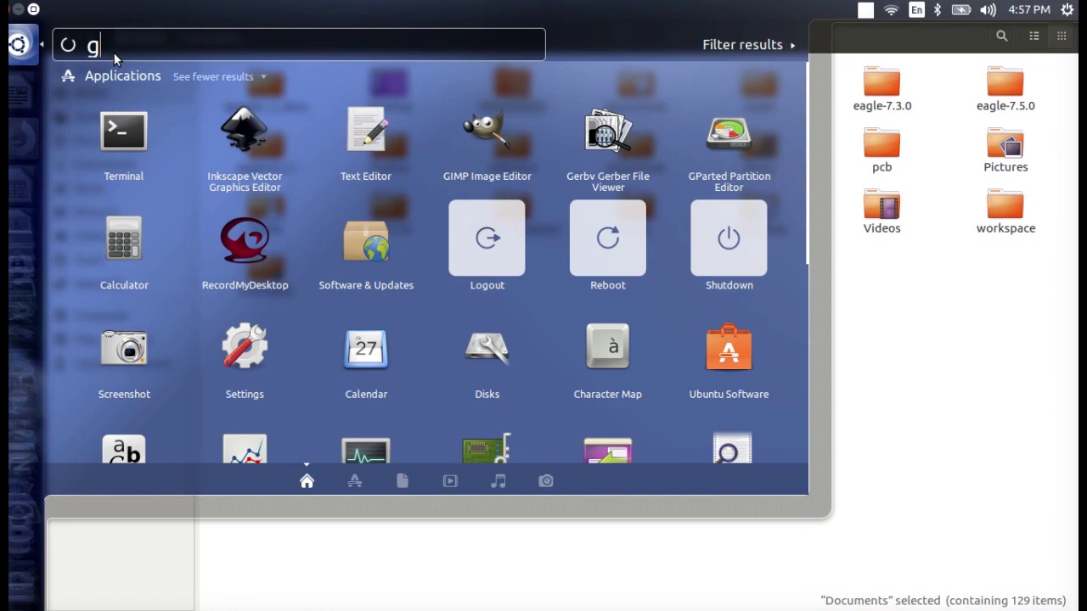
text(edit)
key(Return)
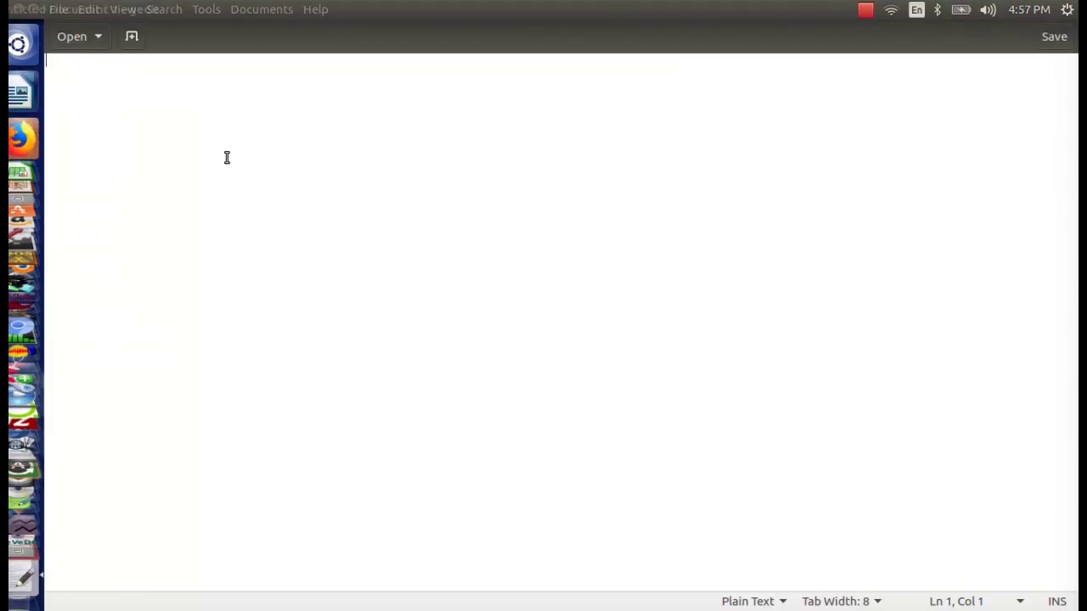
Step: Open Meshmixer.desktop from the Desktop folder through File > Open
click(57, 8)
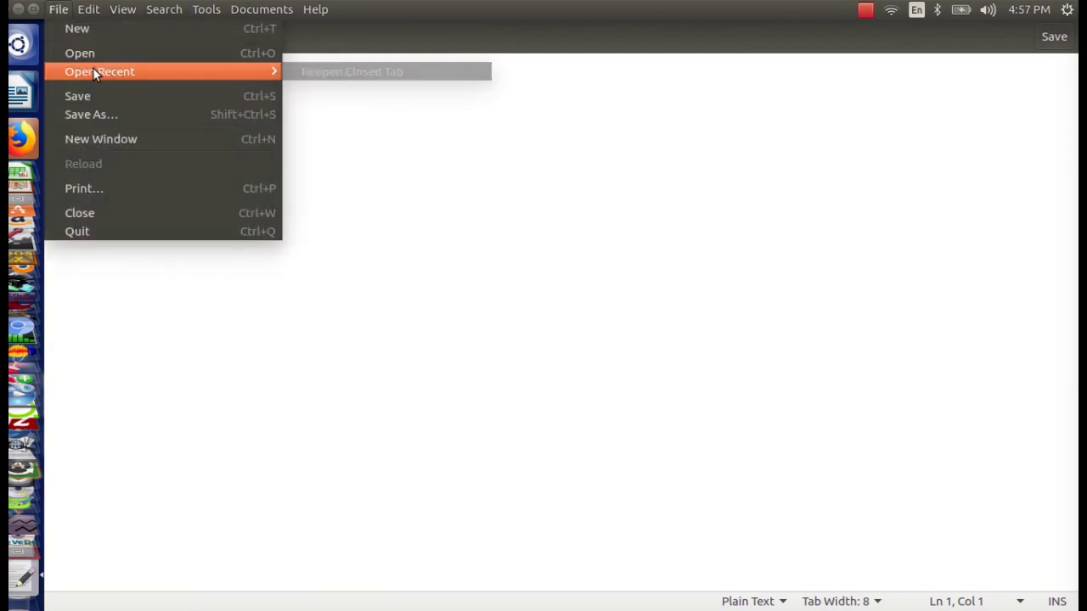
click(84, 51)
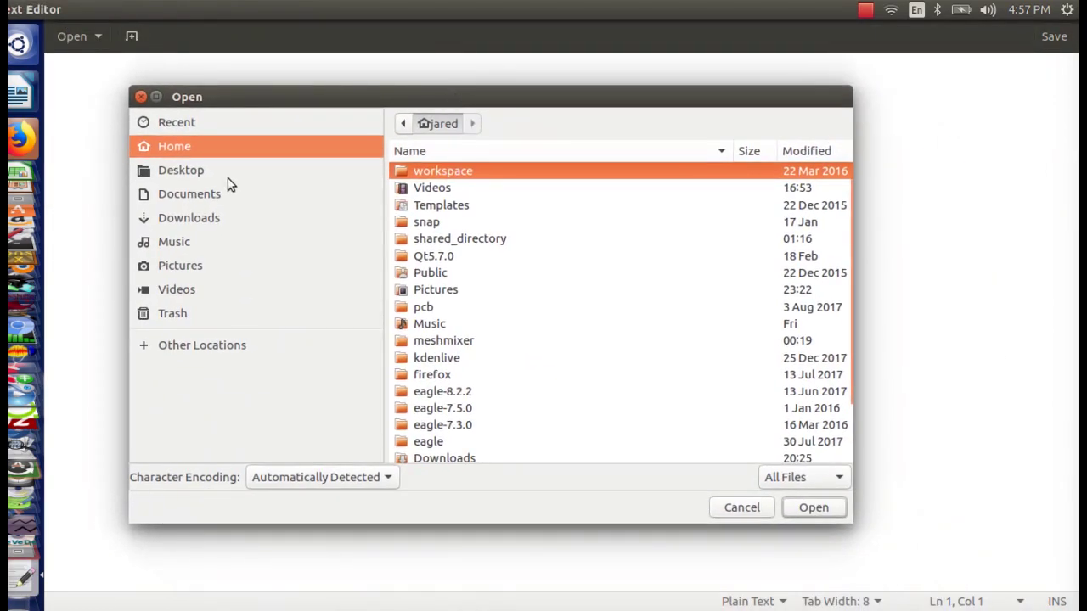
click(228, 180)
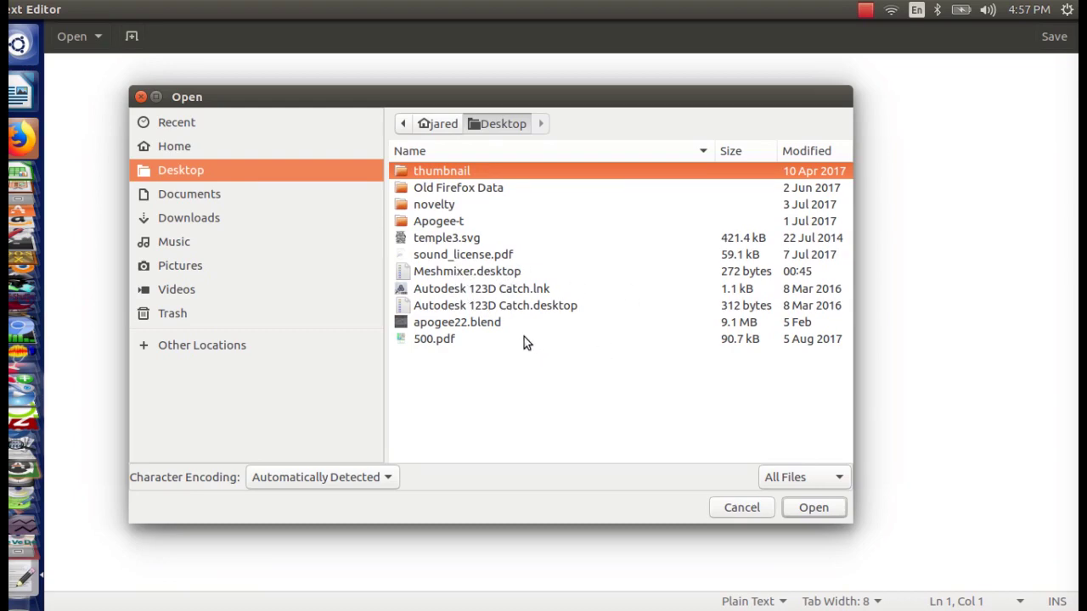
click(480, 271)
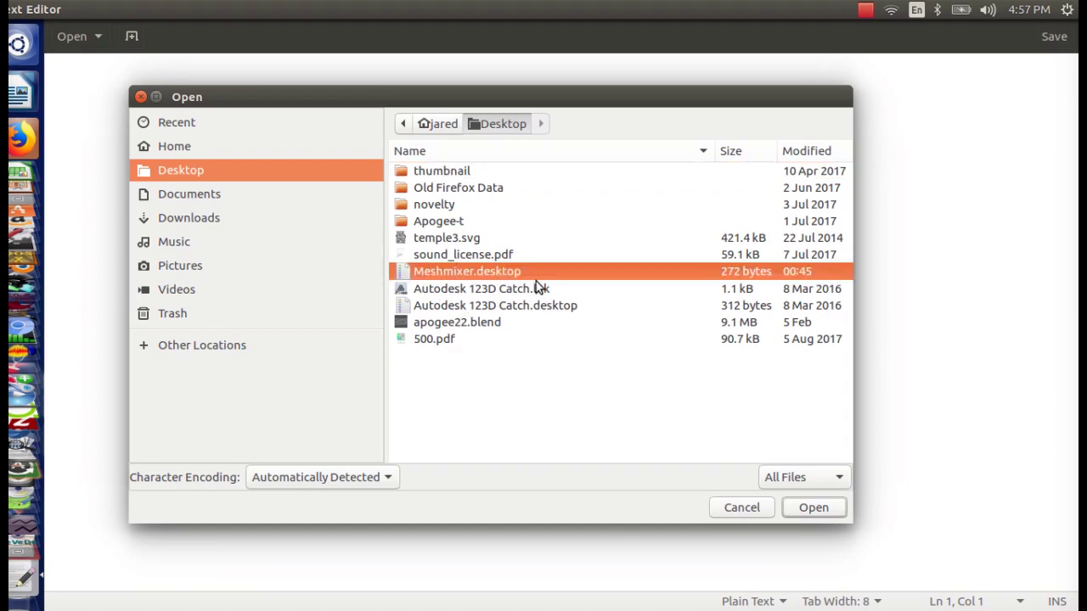
click(804, 509)
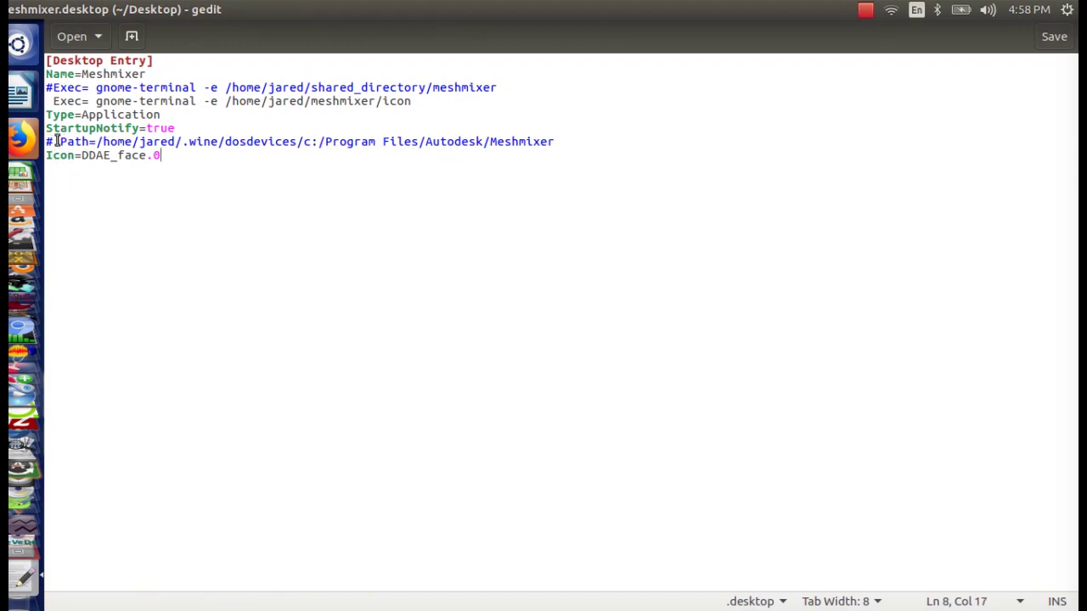
click(47, 142)
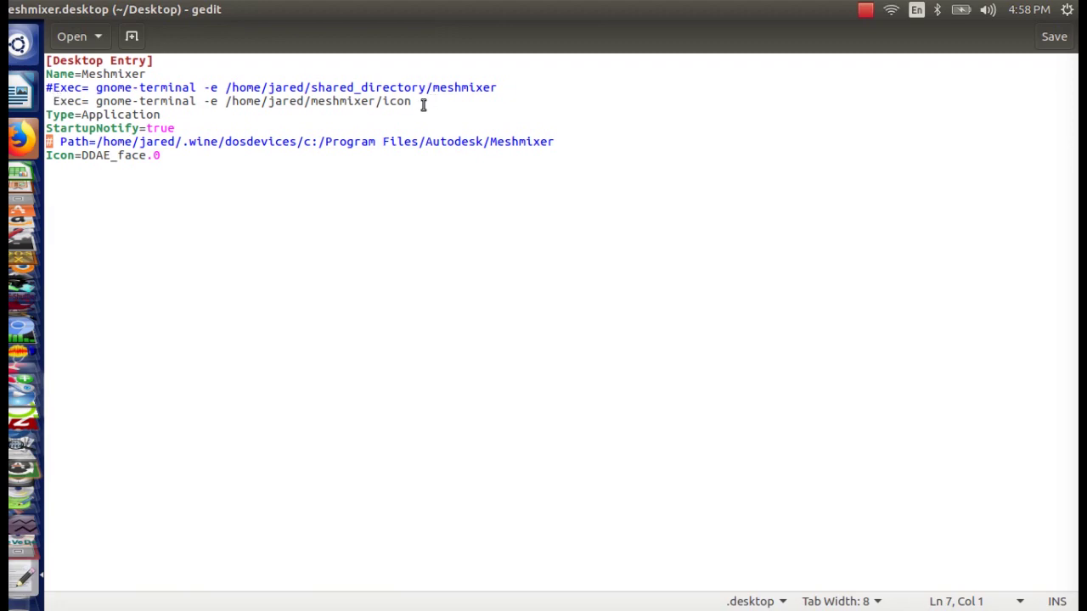
drag(422, 103, 49, 101)
click(88, 88)
click(51, 102)
click(432, 187)
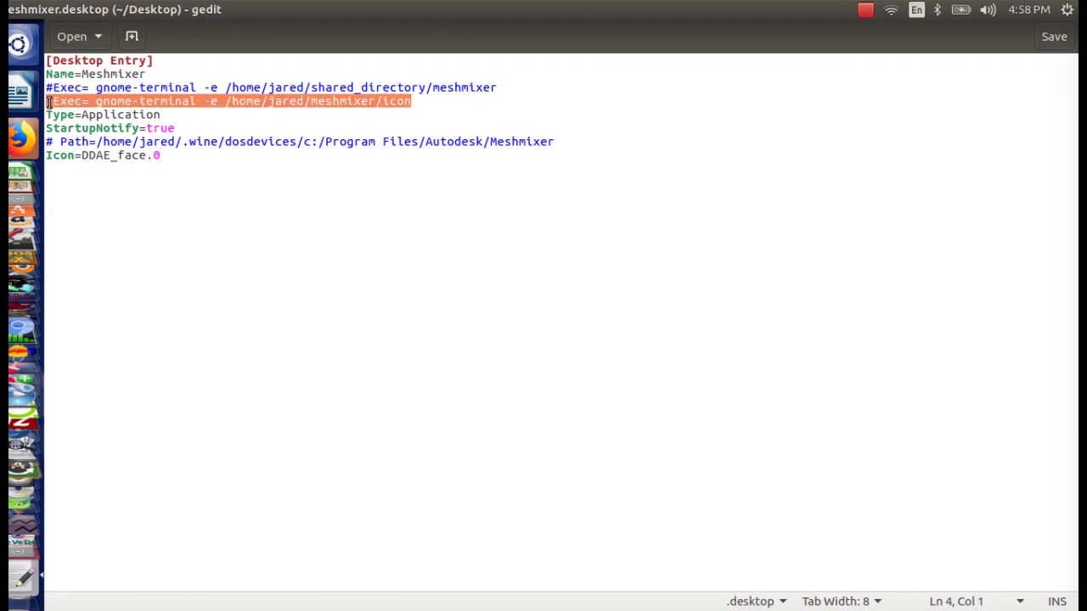
click(177, 208)
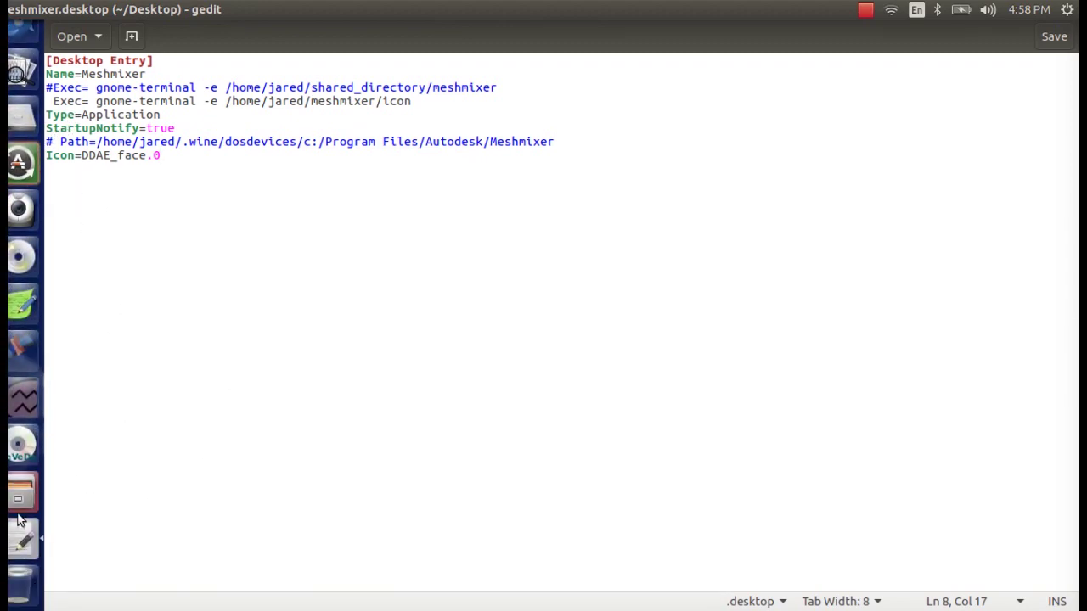
Step: Check the Desktop Meshmixer launcher's command in its Properties, then close them
click(21, 507)
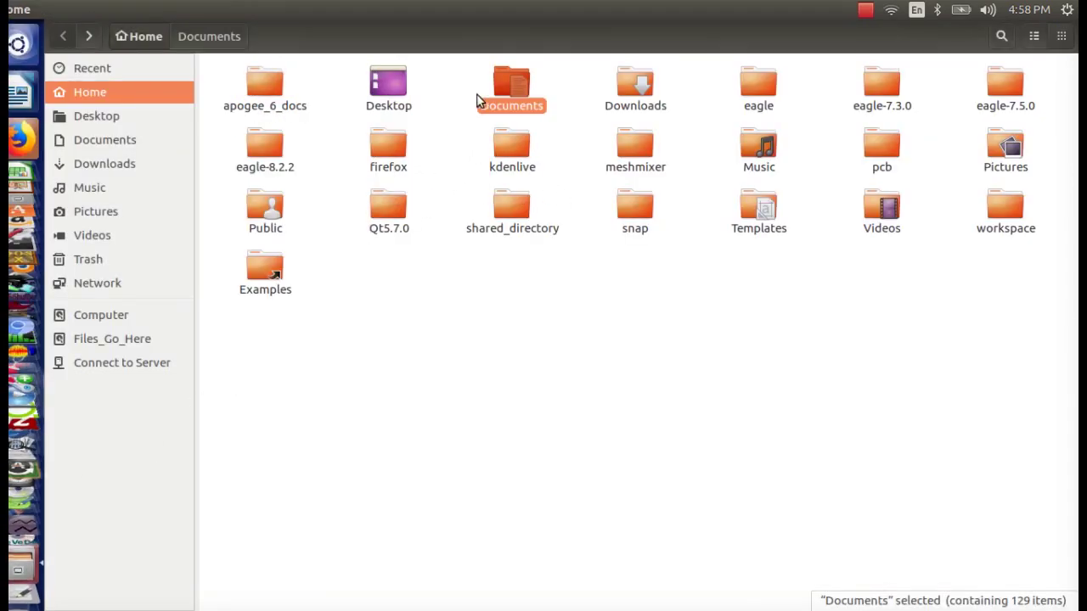
double_click(400, 92)
right_click(393, 198)
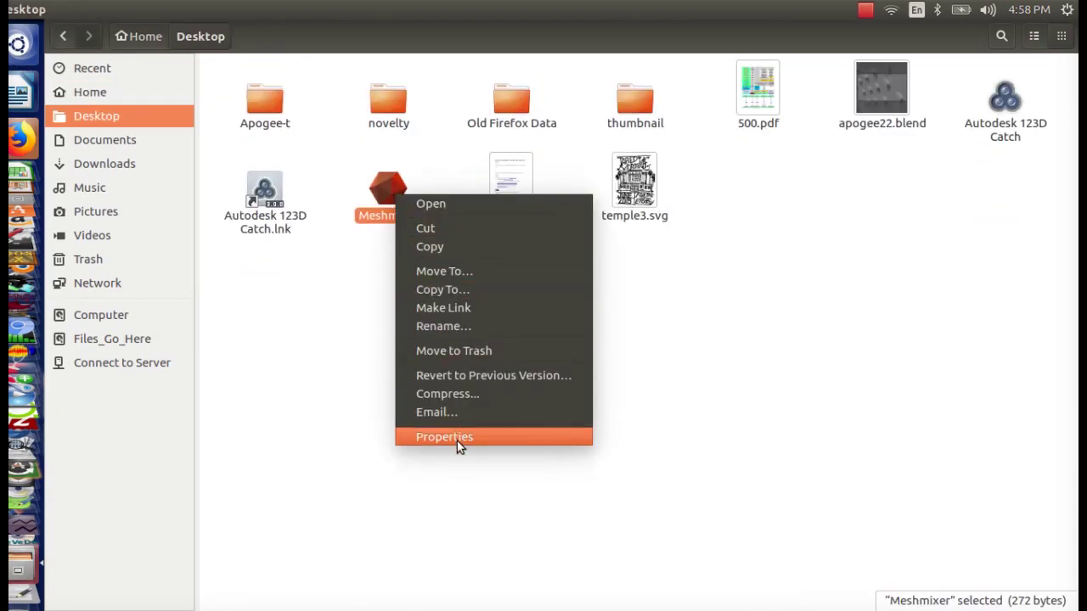
click(457, 439)
drag(635, 282, 704, 274)
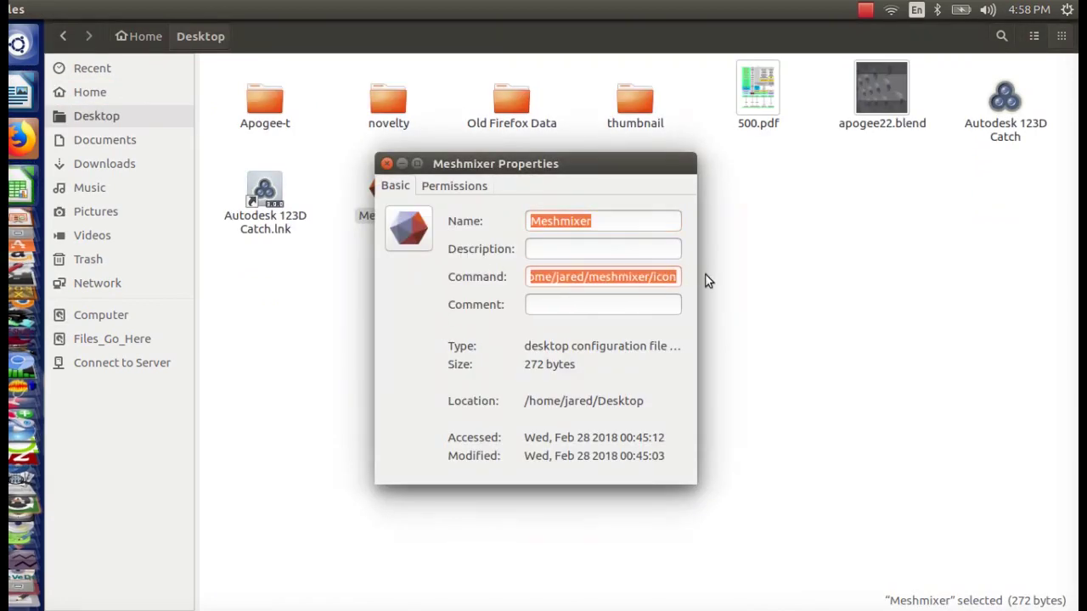
click(655, 277)
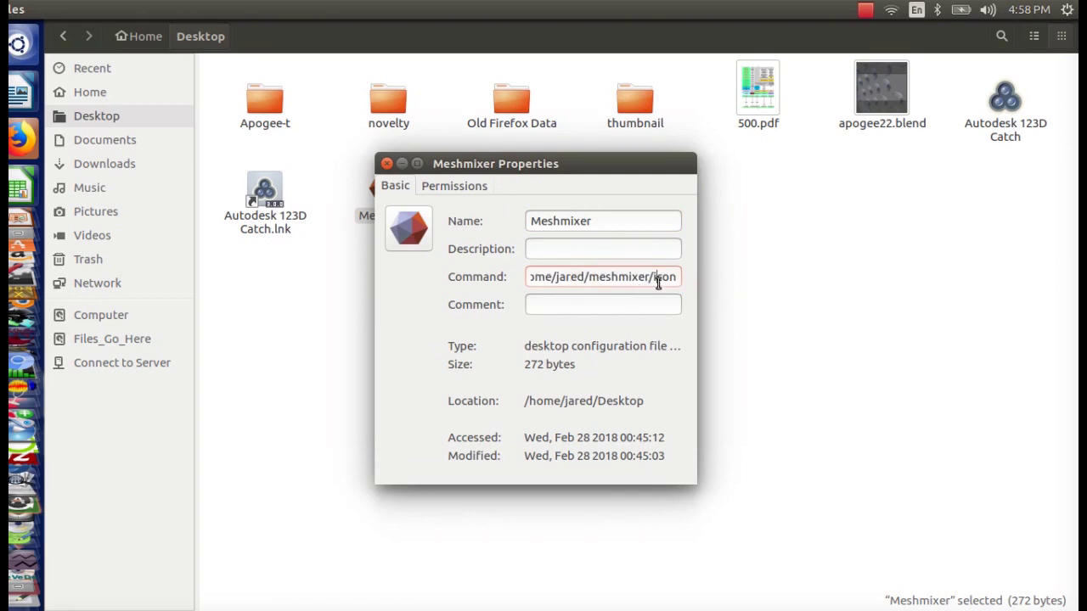
click(386, 163)
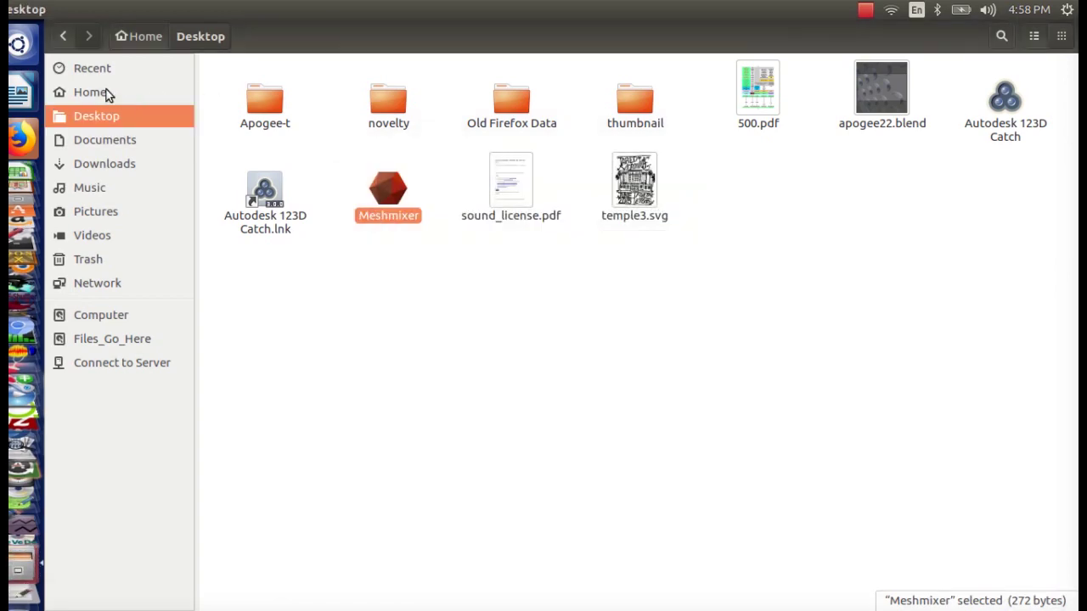
Step: Open the icon script from the home meshmixer folder in gedit
click(90, 91)
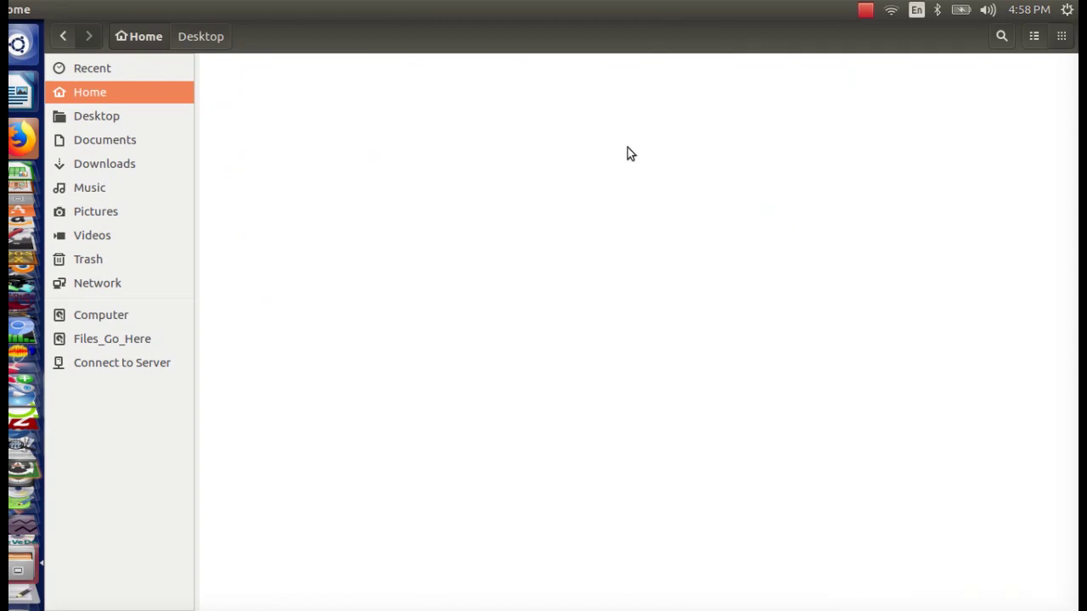
double_click(457, 163)
double_click(740, 80)
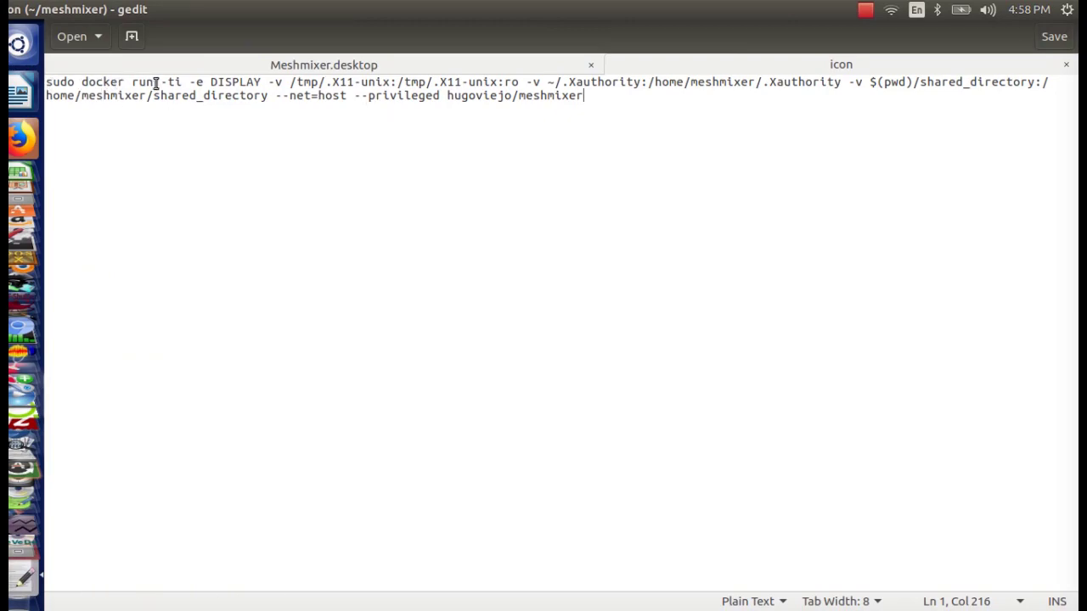
Step: Back in the Firefox forum thread, select the docker run command in the post's code box
click(23, 137)
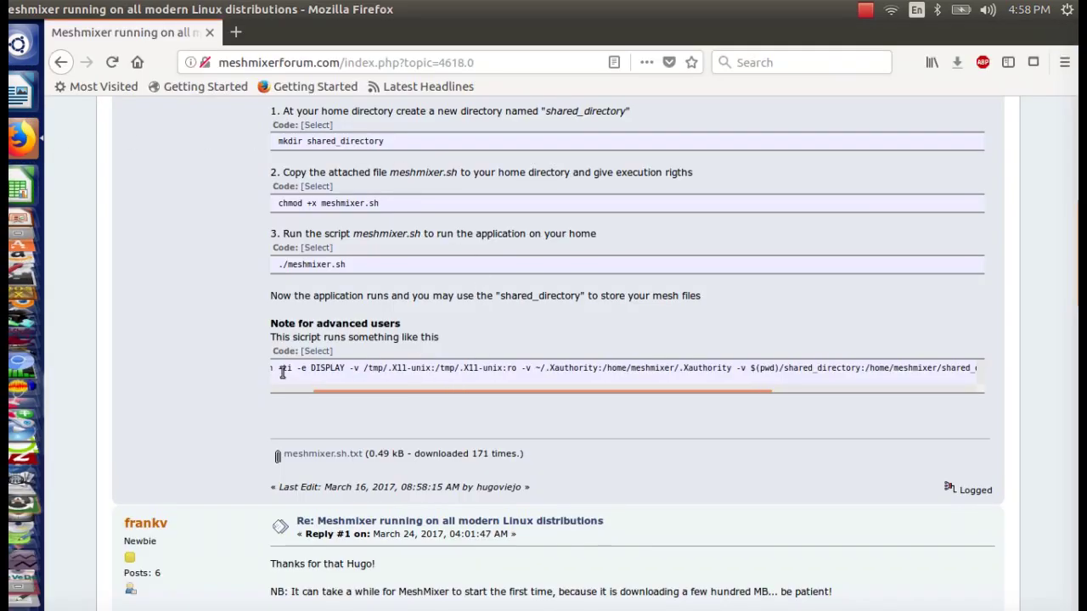
drag(282, 369, 972, 369)
Step: Open the forum's meshmixer.sh.txt attachment in a new tab and switch to it
click(227, 324)
scroll(333, 369, down, 6)
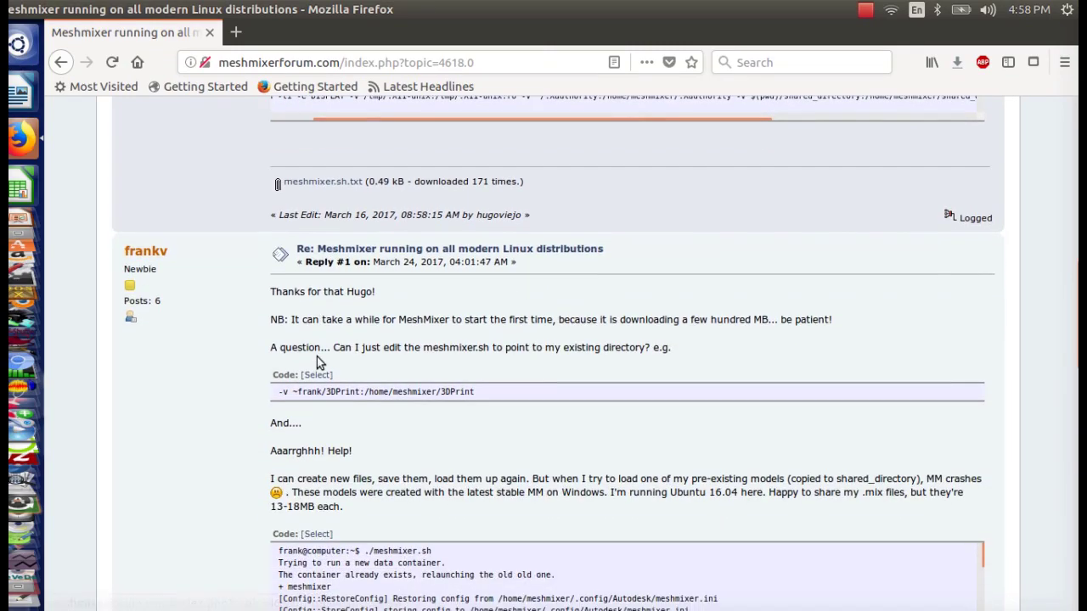
scroll(319, 356, up, 7)
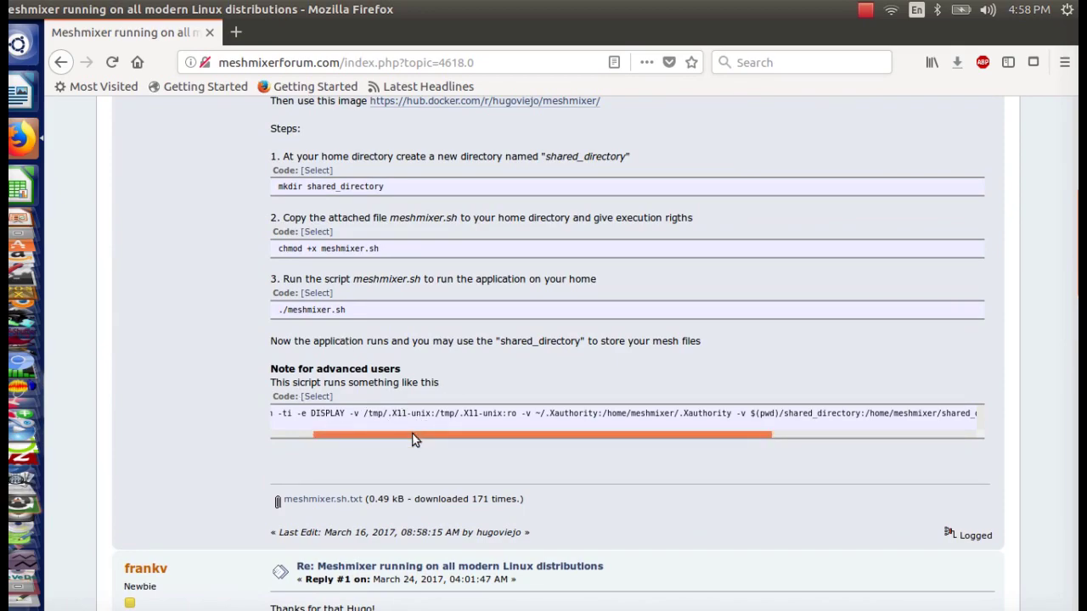
click(294, 437)
right_click(339, 501)
click(399, 302)
click(265, 41)
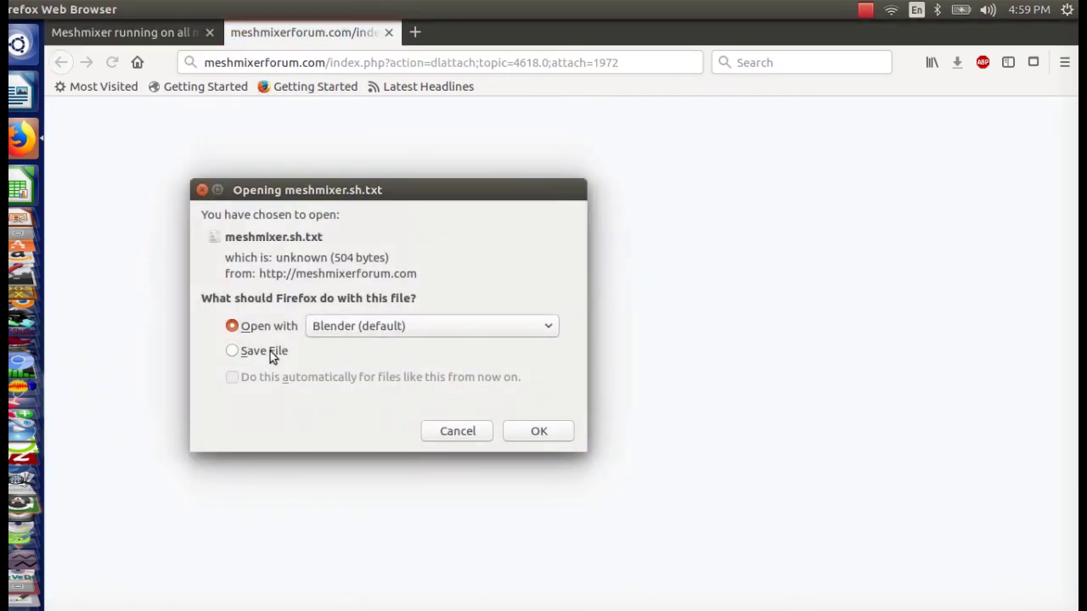
Step: Choose Save File for the attachment, cancel the download, and return to gedit
click(268, 353)
click(478, 432)
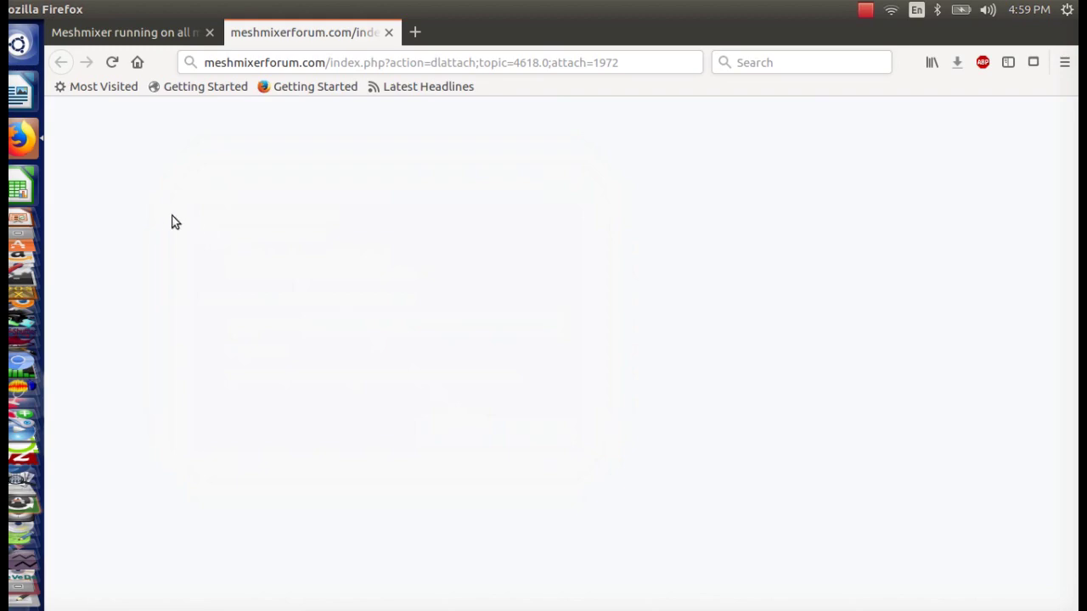
click(28, 562)
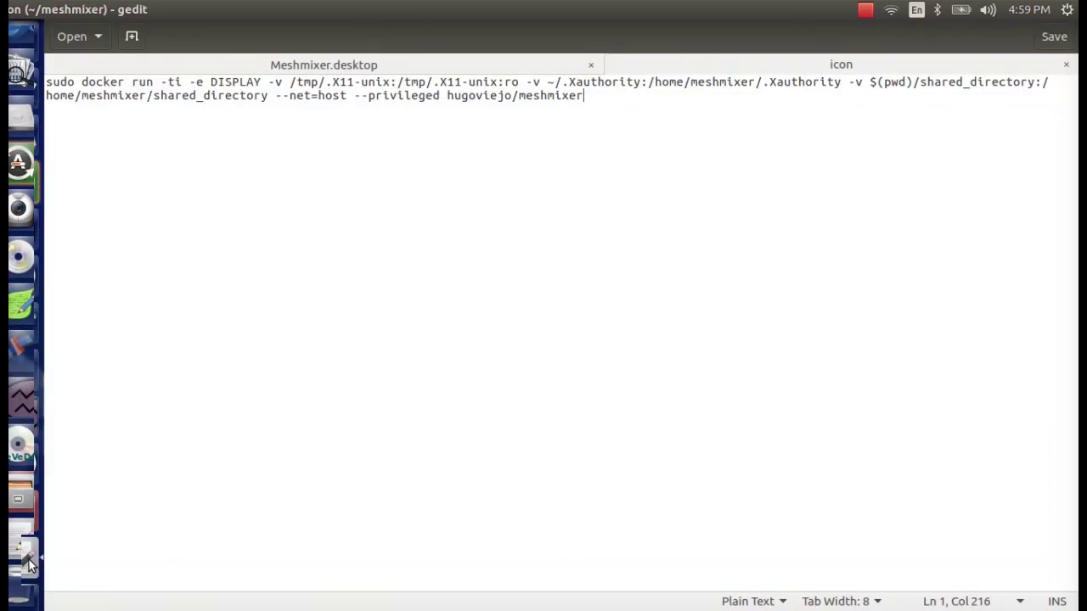
Step: Run icon.sh from the meshmixer folder, then check the forum thread in Firefox
click(28, 562)
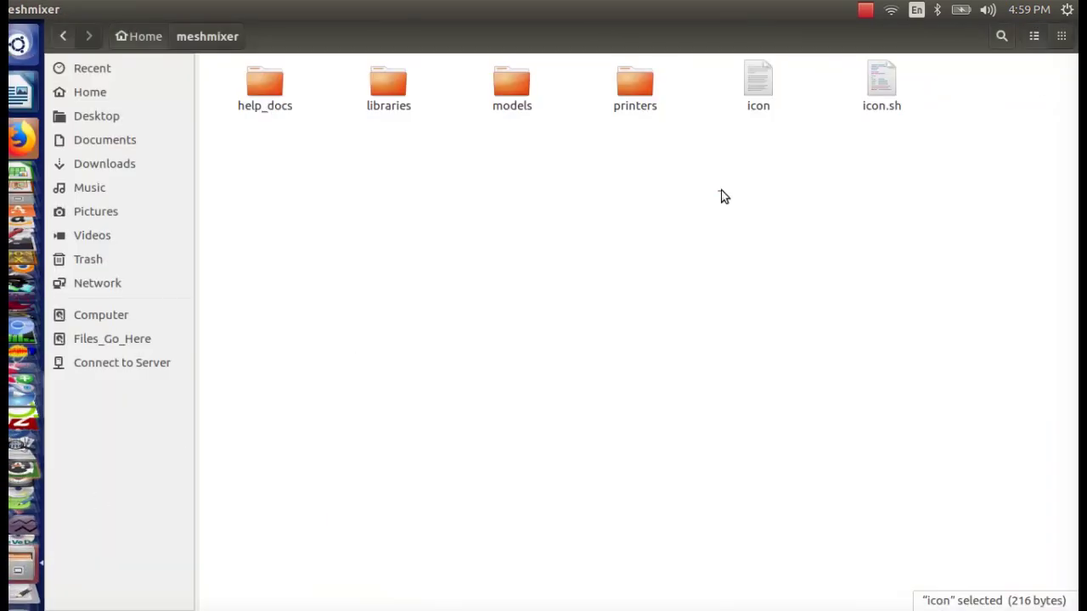
click(878, 85)
double_click(875, 88)
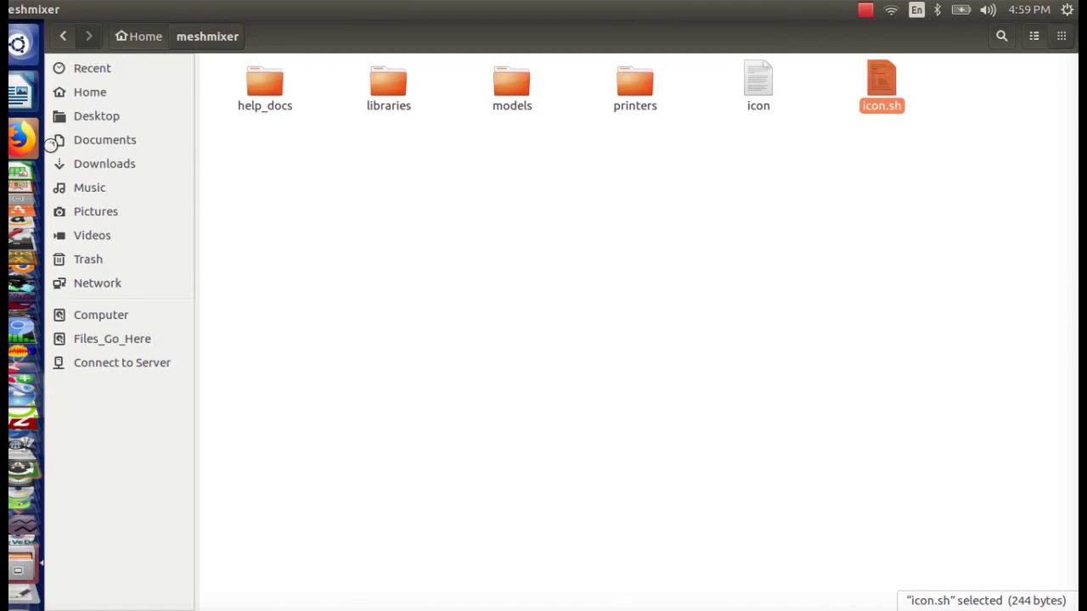
click(21, 136)
click(191, 32)
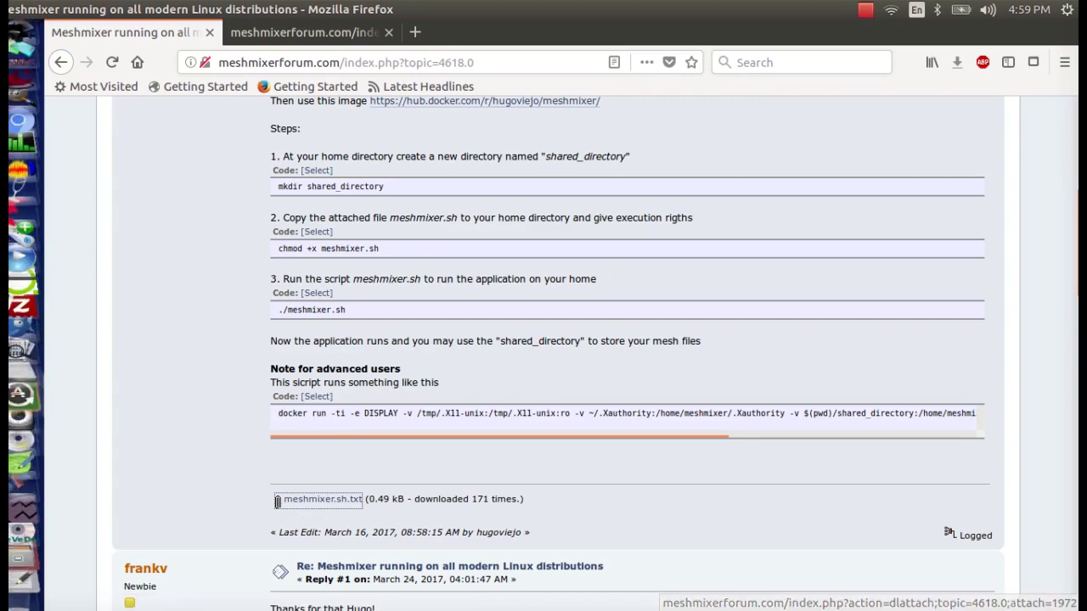
Step: In gedit, review Meshmixer.desktop and the icon file, then begin File > Open
click(28, 592)
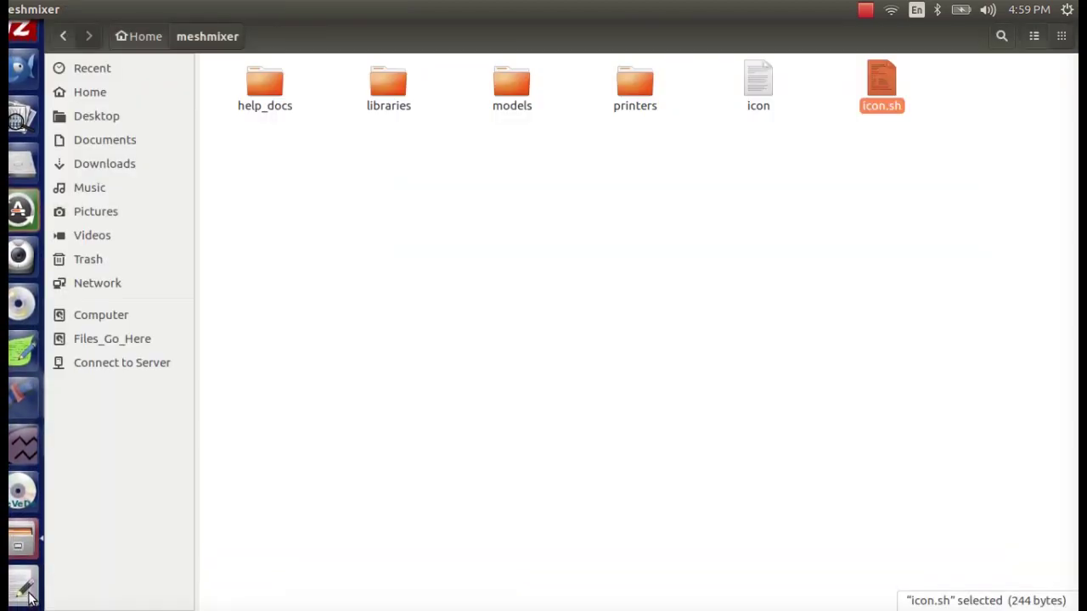
click(28, 592)
click(445, 64)
click(662, 63)
click(56, 9)
click(80, 51)
Step: Open icon.sh, delete the trailing echo … sudo -S command, and save the file
double_click(637, 327)
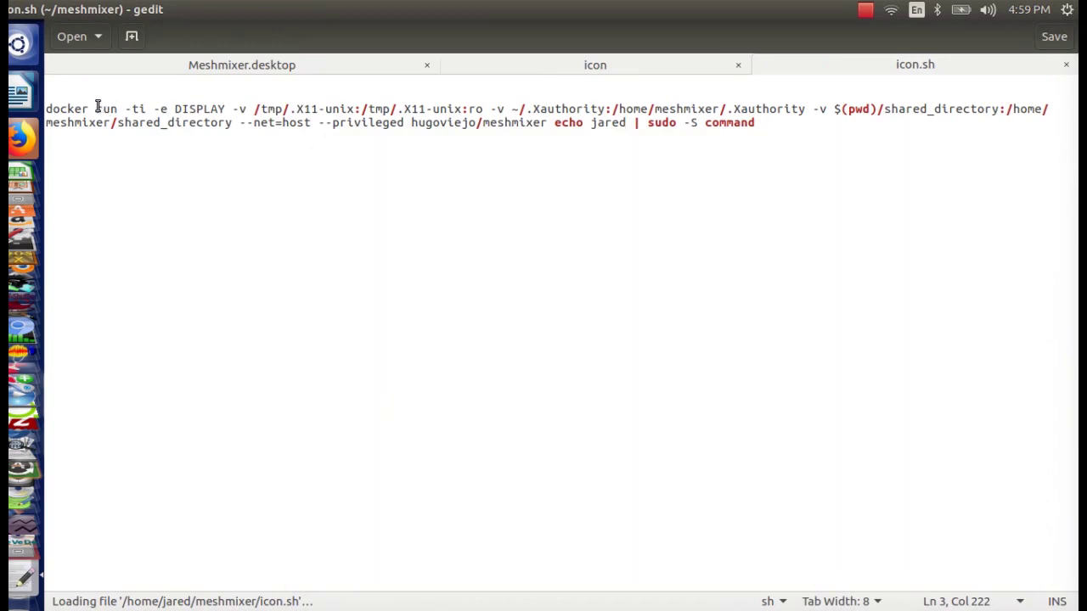
drag(755, 123, 558, 121)
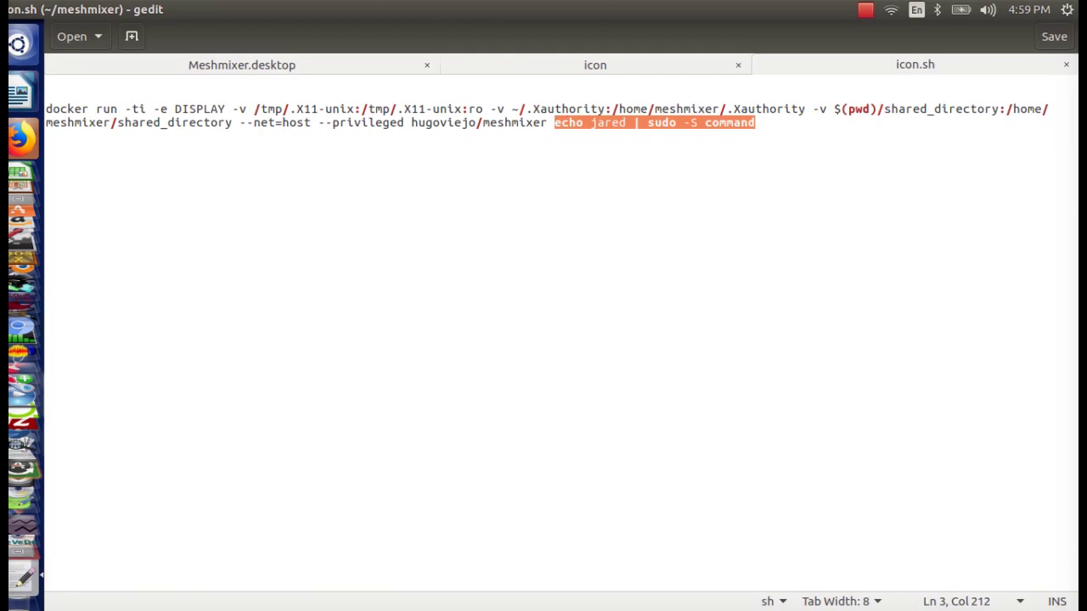
key(BackSpace)
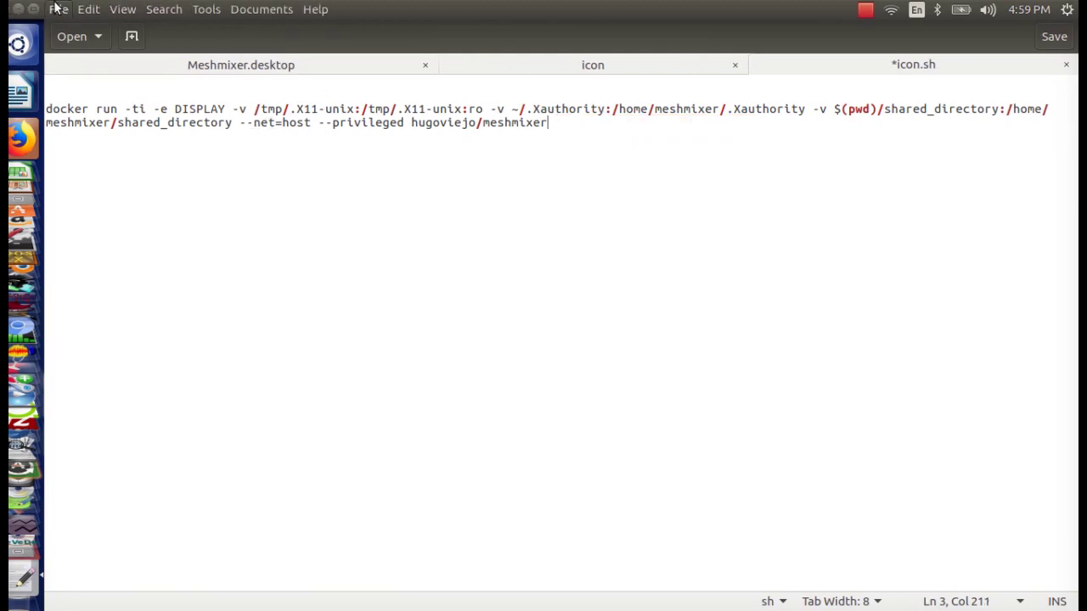
click(56, 8)
click(102, 91)
click(579, 68)
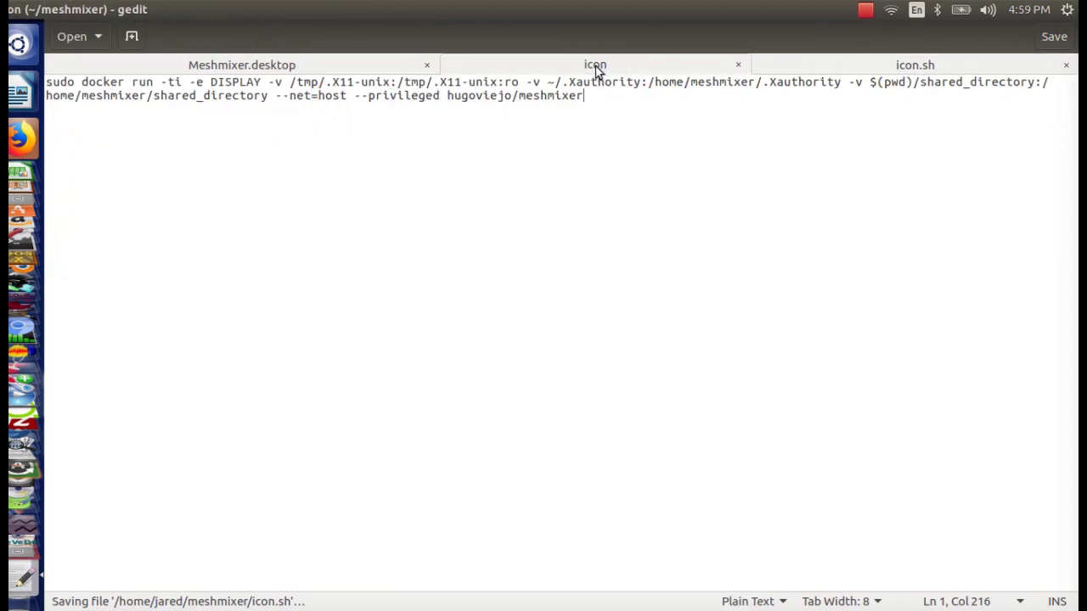
click(260, 64)
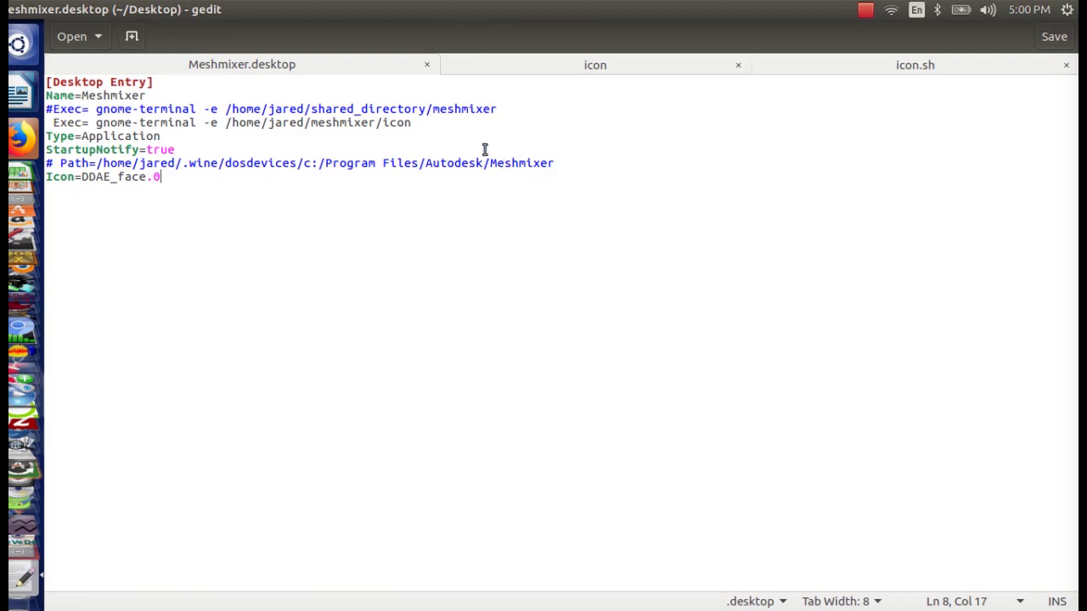
Step: Compare the icon file's docker run command with the forum post's command
click(577, 71)
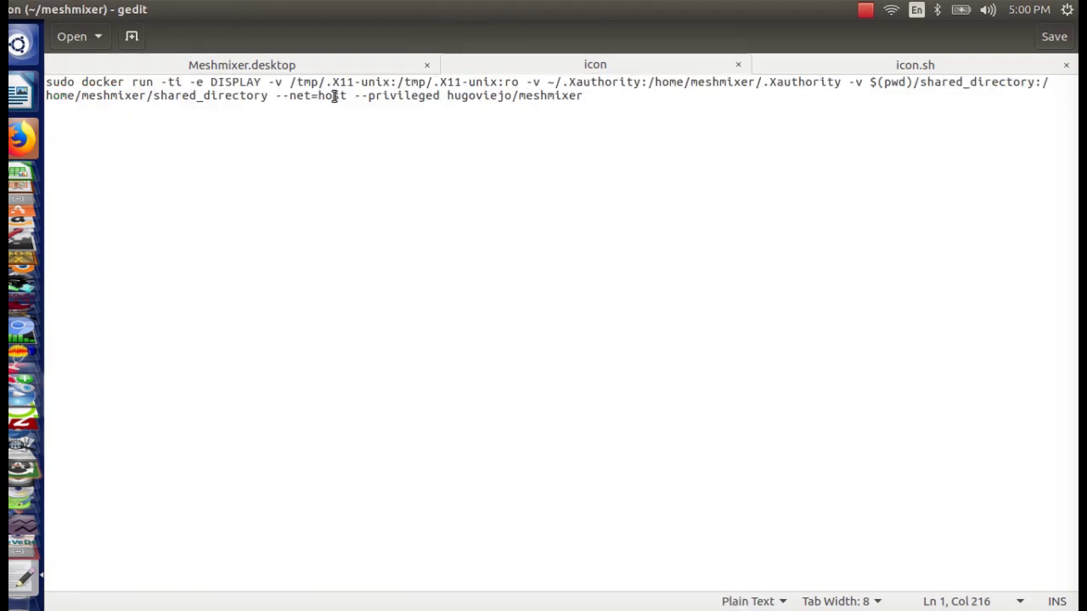
click(26, 139)
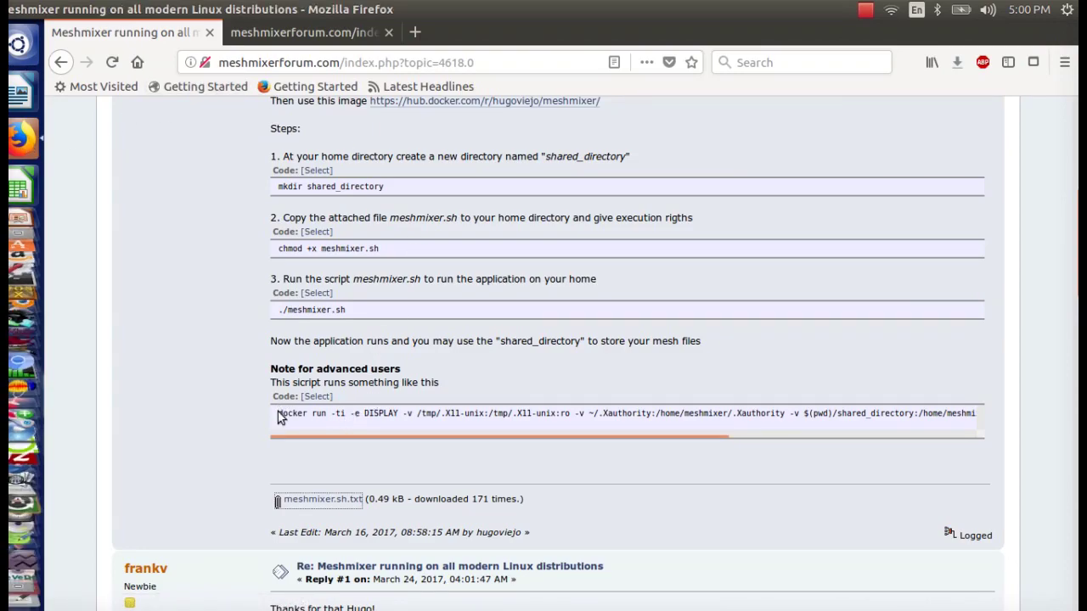
drag(278, 414, 975, 416)
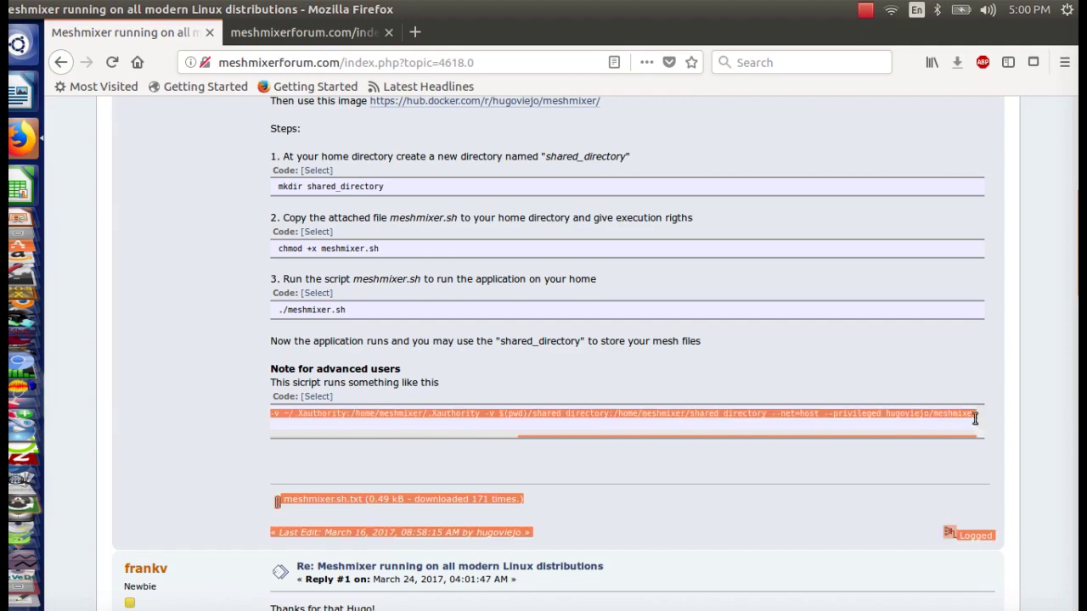
click(227, 425)
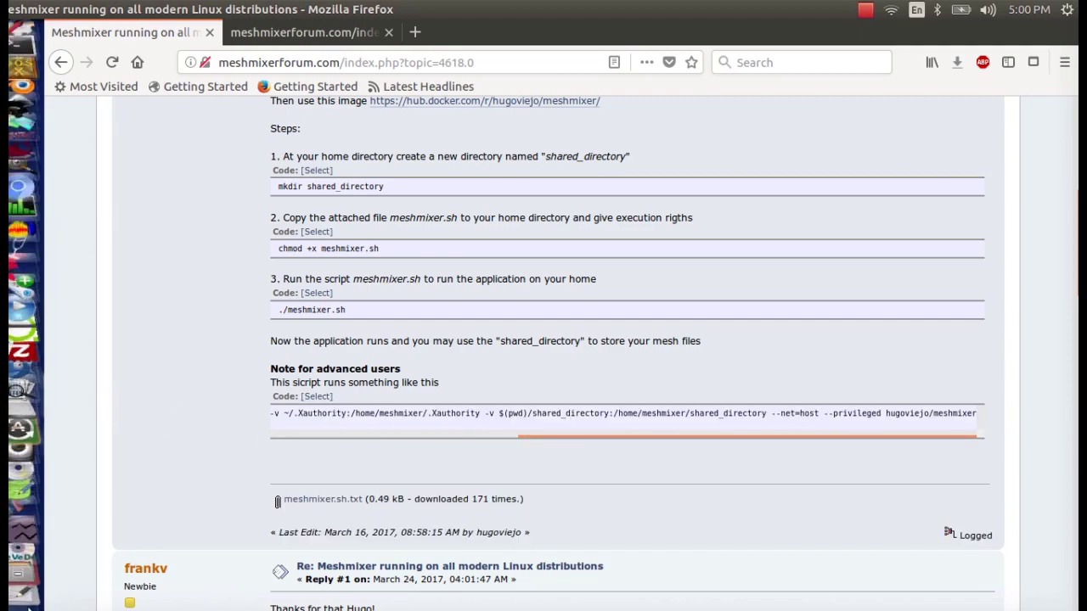
Step: Check that the gedit command starts with sudo, then cycle back through Firefox to Files
key(alt+Tab)
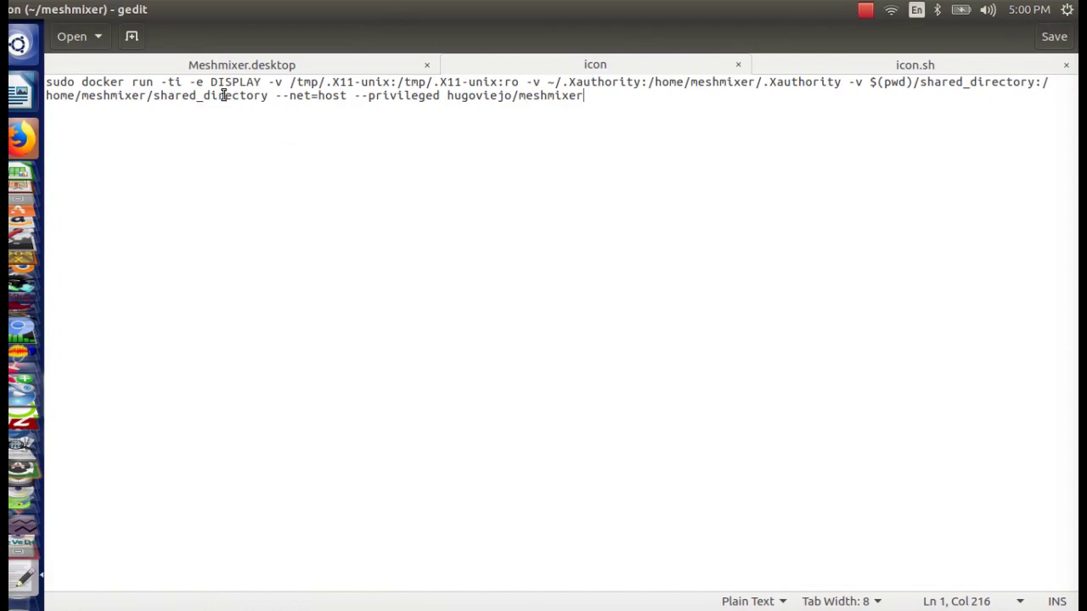
click(48, 81)
double_click(49, 81)
click(162, 162)
key(alt+Tab)
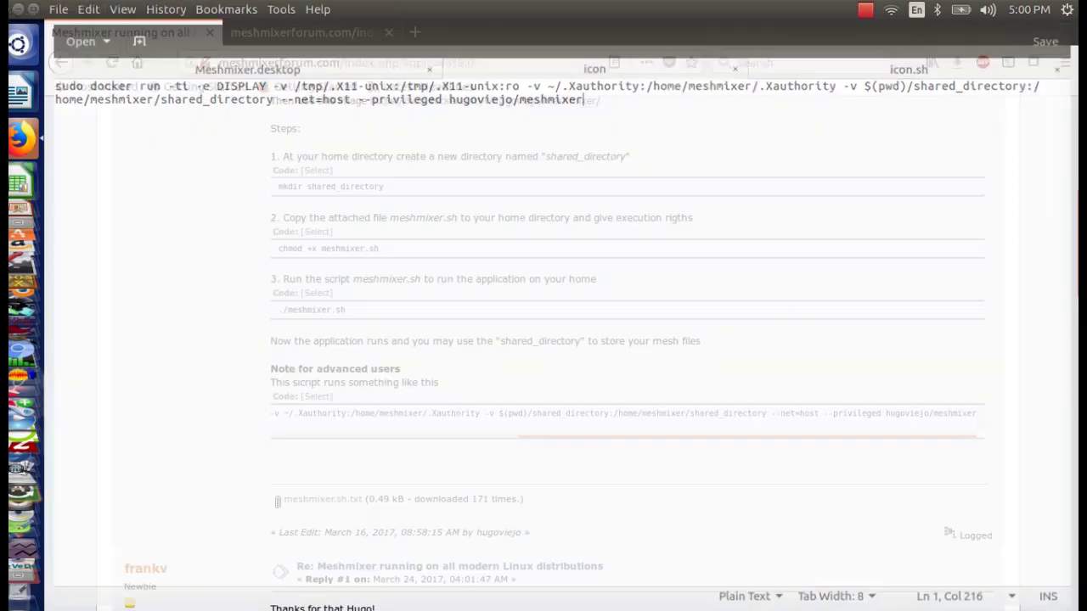
key(alt+Tab)
Step: Close Files, launch the desktop Meshmixer shortcut, submit the sudo password, and accept the EULA
click(13, 9)
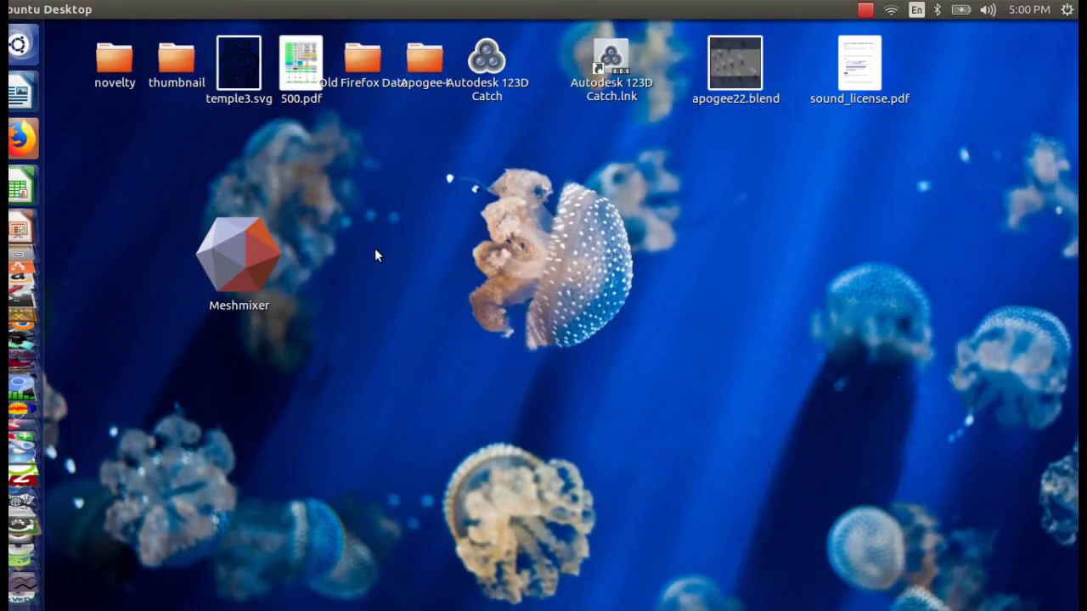
double_click(242, 254)
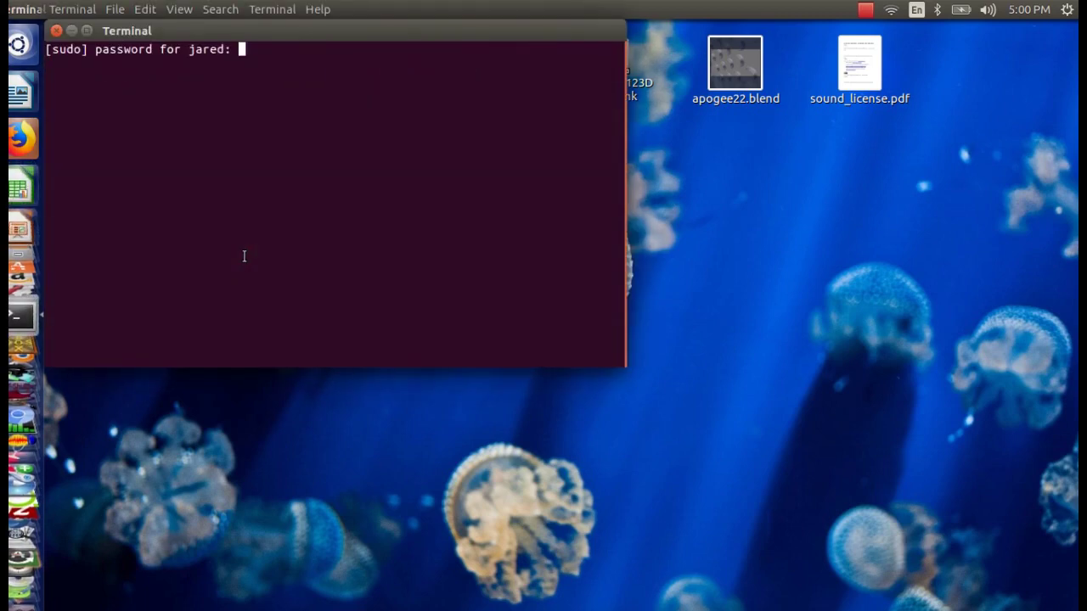
key(Return)
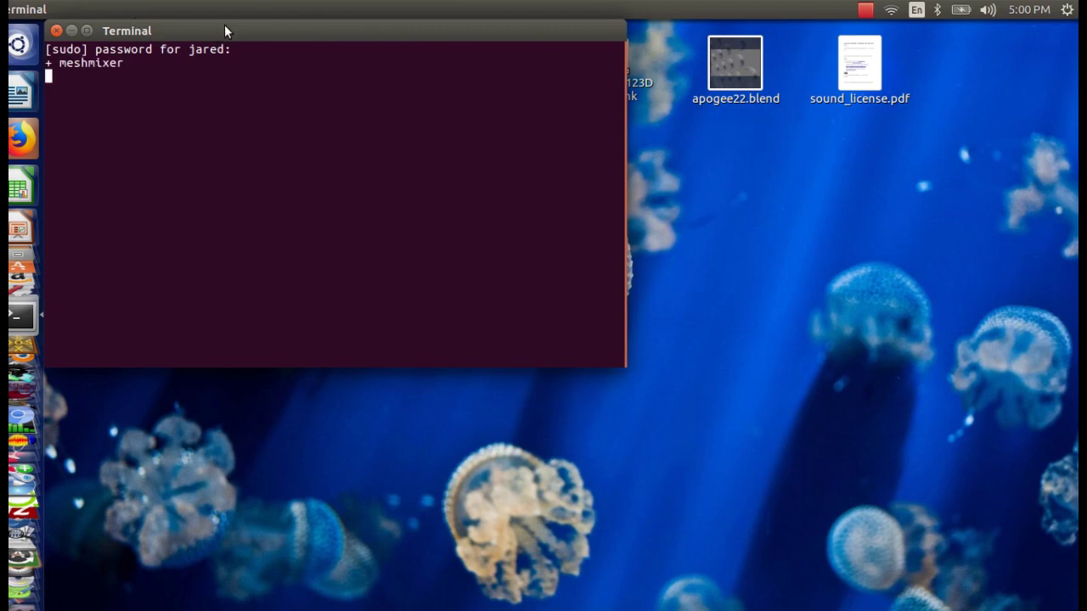
drag(225, 31, 486, 137)
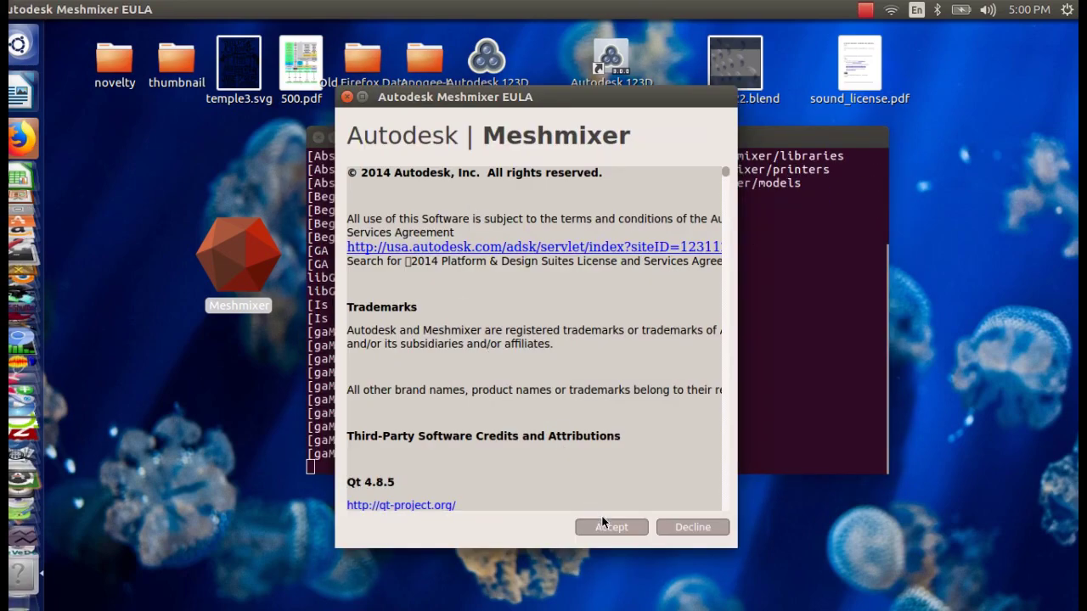
click(606, 526)
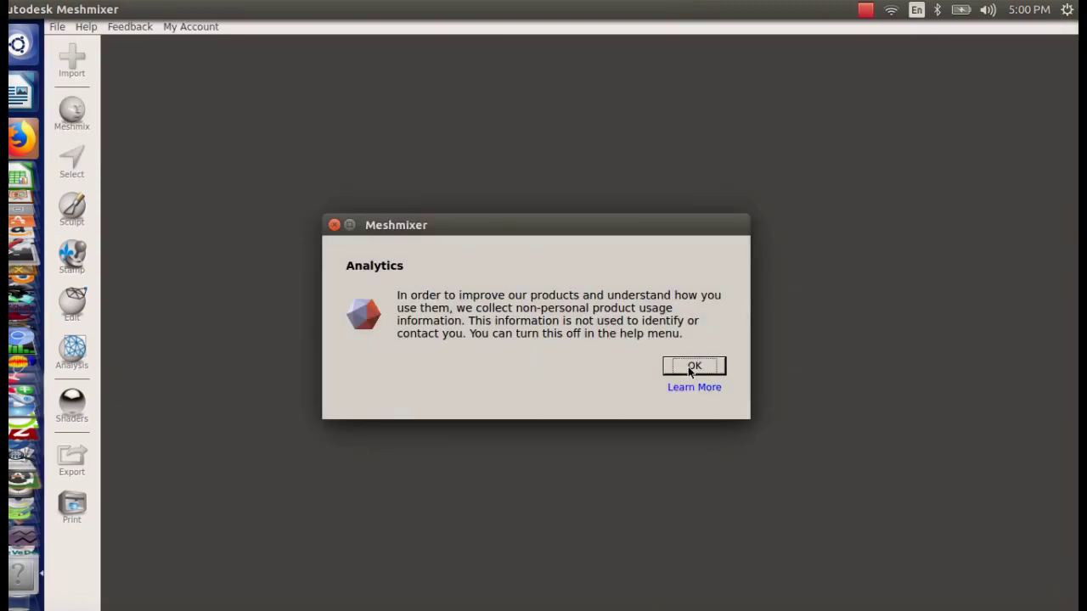
Step: Dismiss Meshmixer's analytics prompt and cancel the accidental Open scene dialog
click(693, 367)
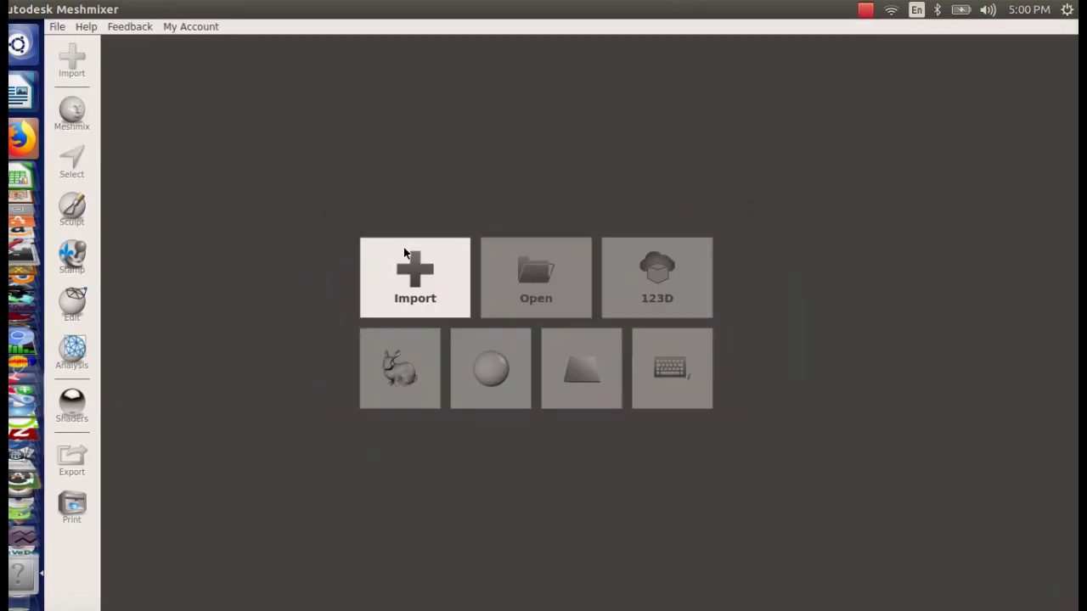
click(557, 293)
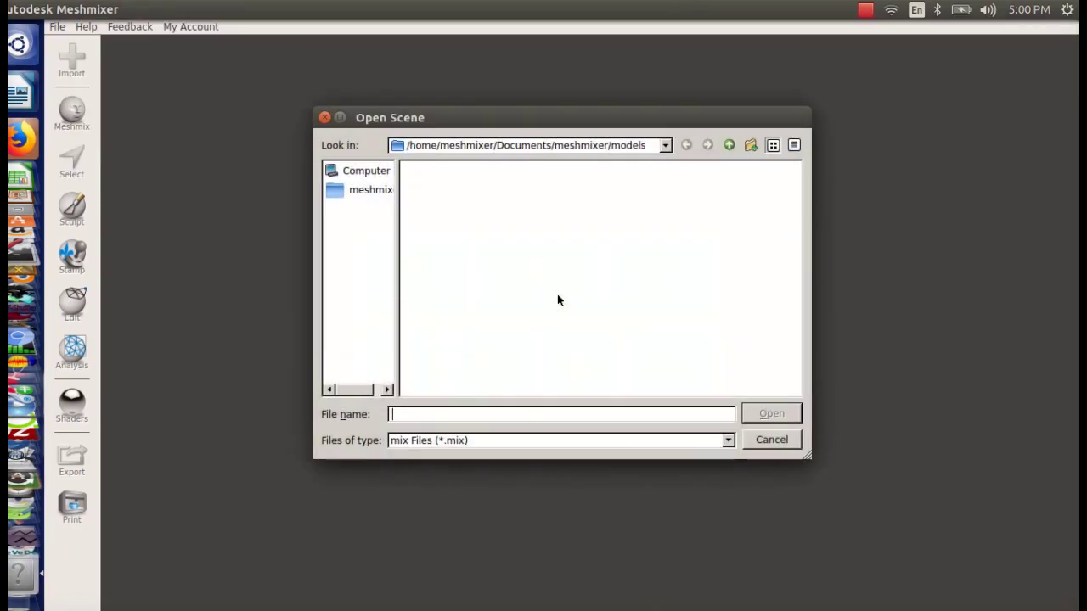
click(774, 439)
Step: In the Import dialog, browse via Computer > / > home > meshmixer to shared_directory
click(405, 297)
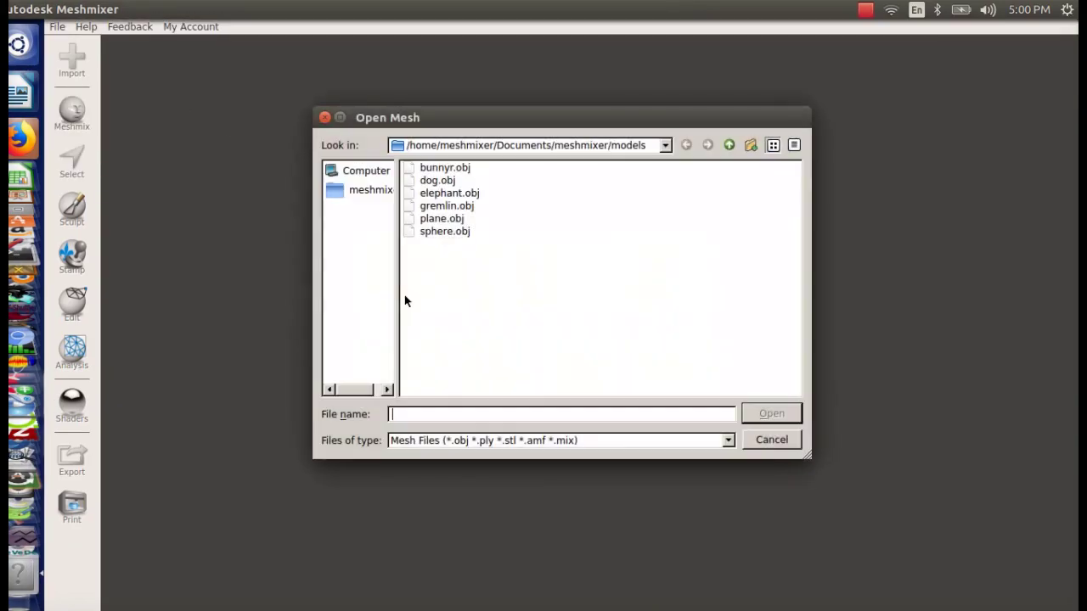
click(577, 146)
click(592, 187)
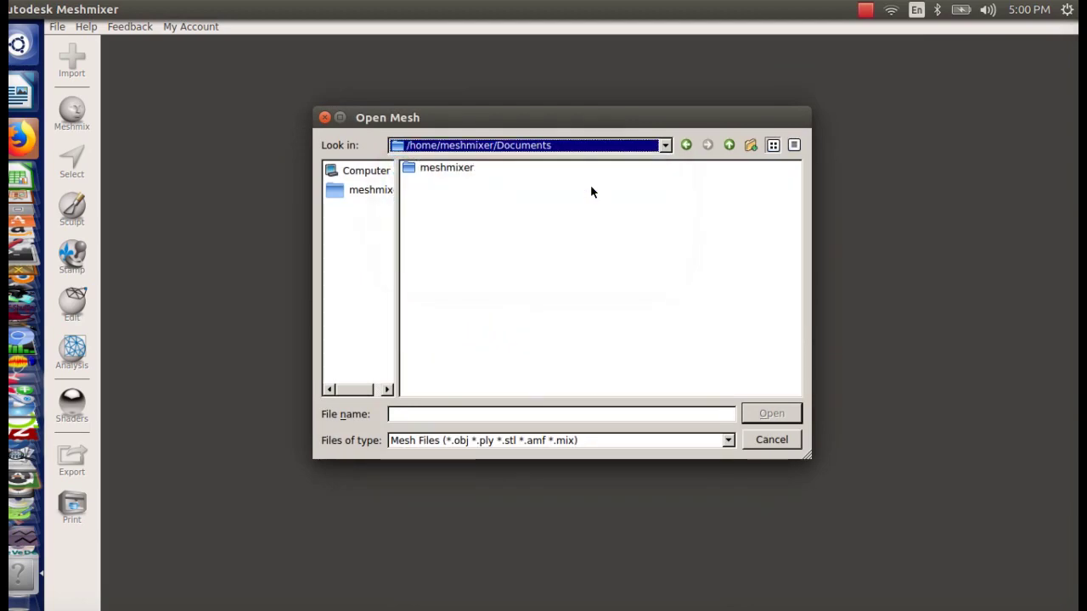
double_click(442, 170)
click(467, 145)
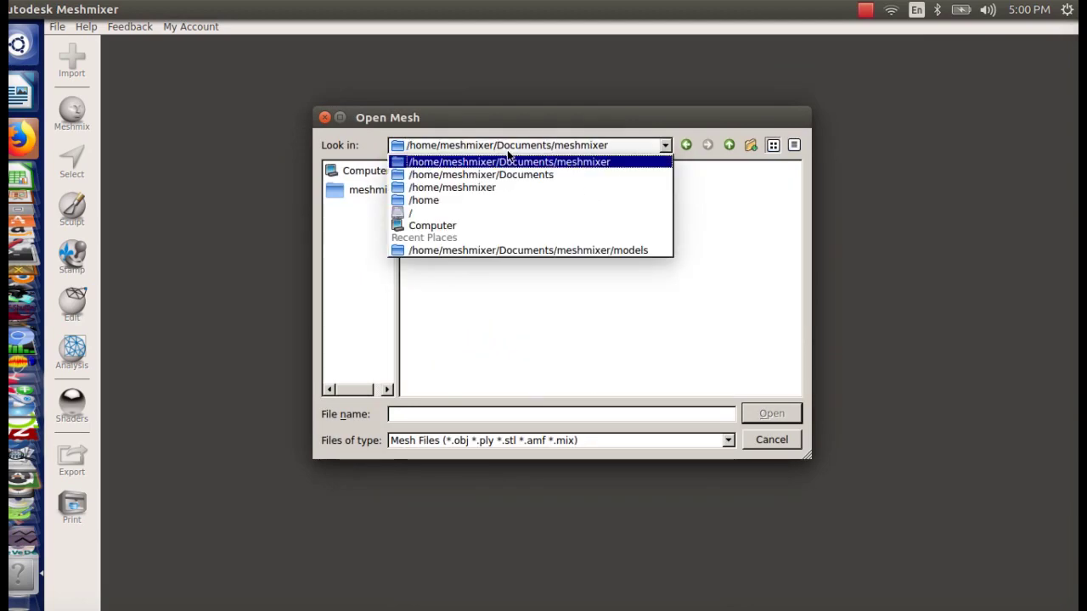
click(473, 204)
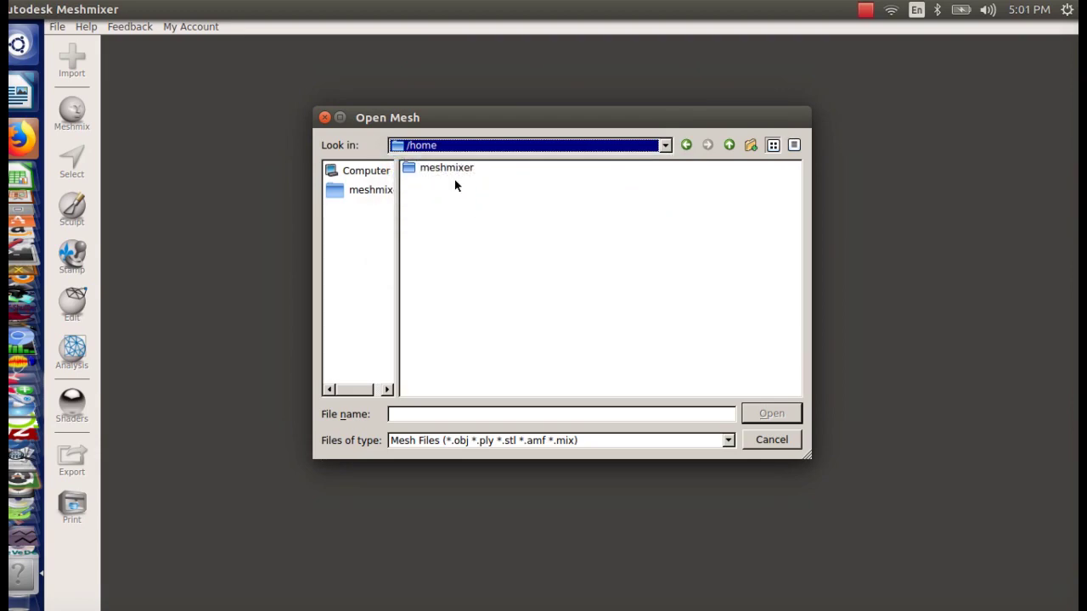
click(365, 171)
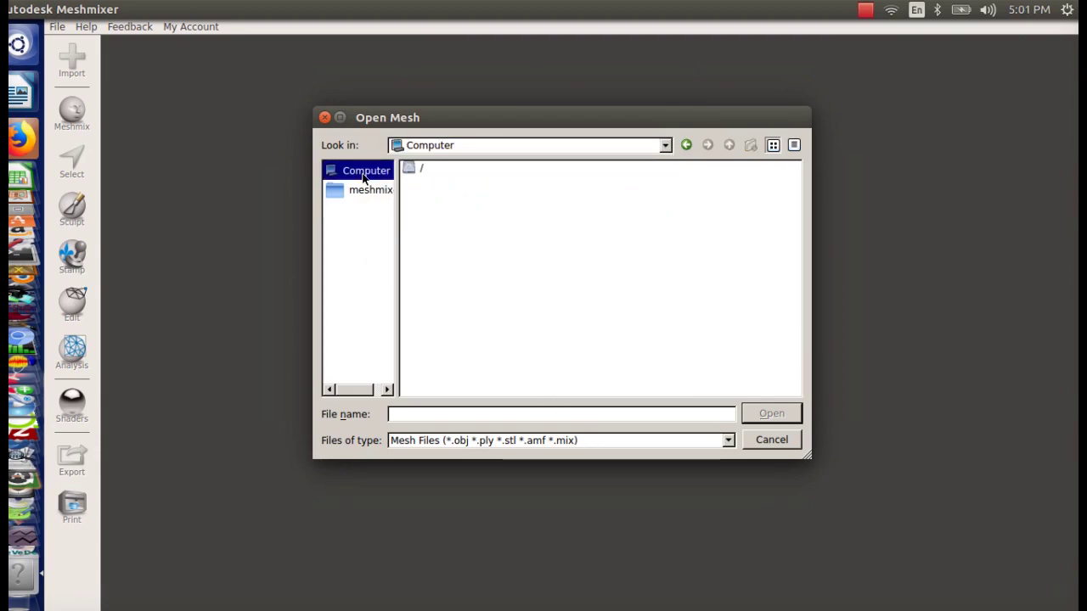
double_click(414, 167)
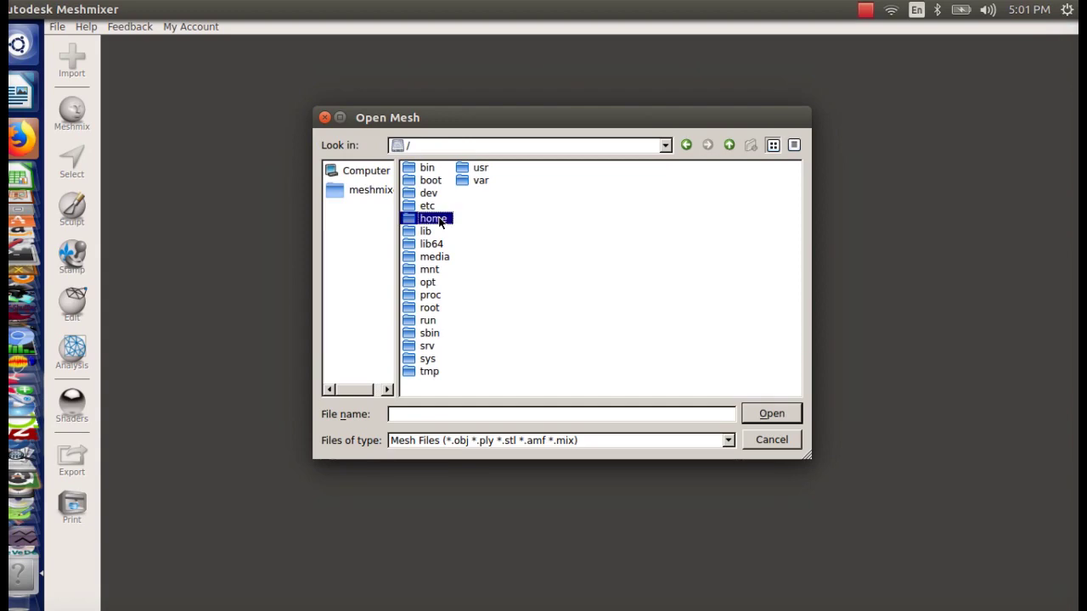
double_click(433, 219)
double_click(438, 170)
double_click(444, 181)
Step: Import Base_medium.stl, orbit to view it on the plate, then return to Firefox
click(492, 180)
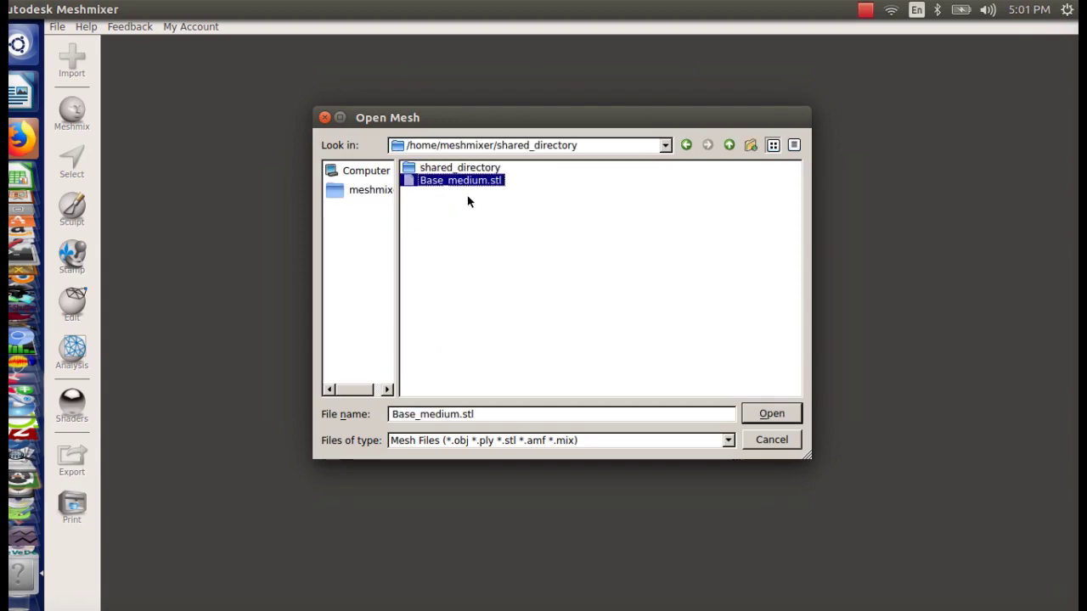
double_click(488, 181)
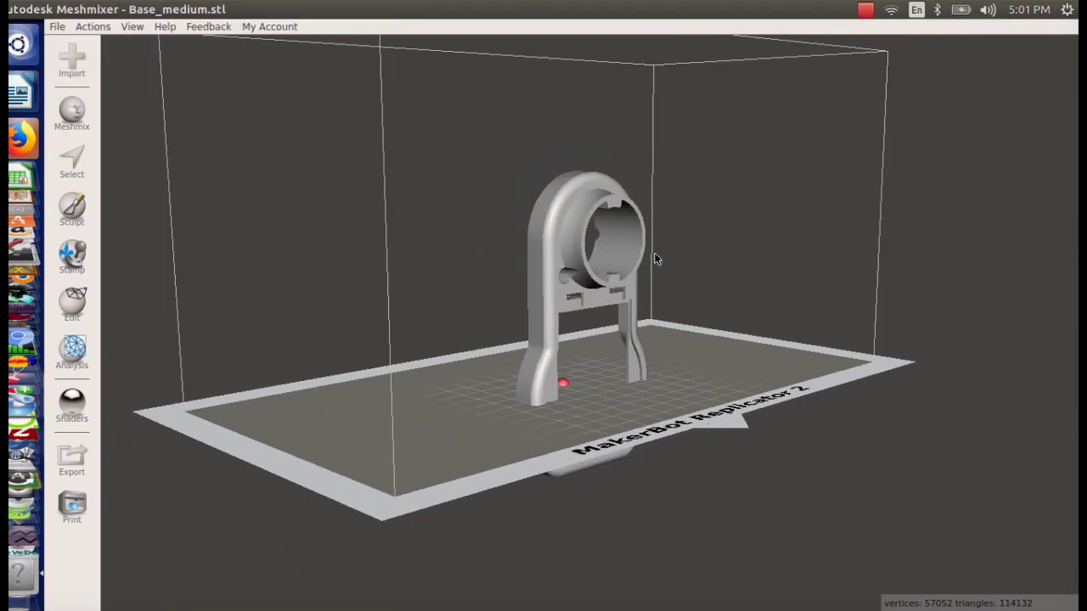
right_drag(639, 259, 608, 276)
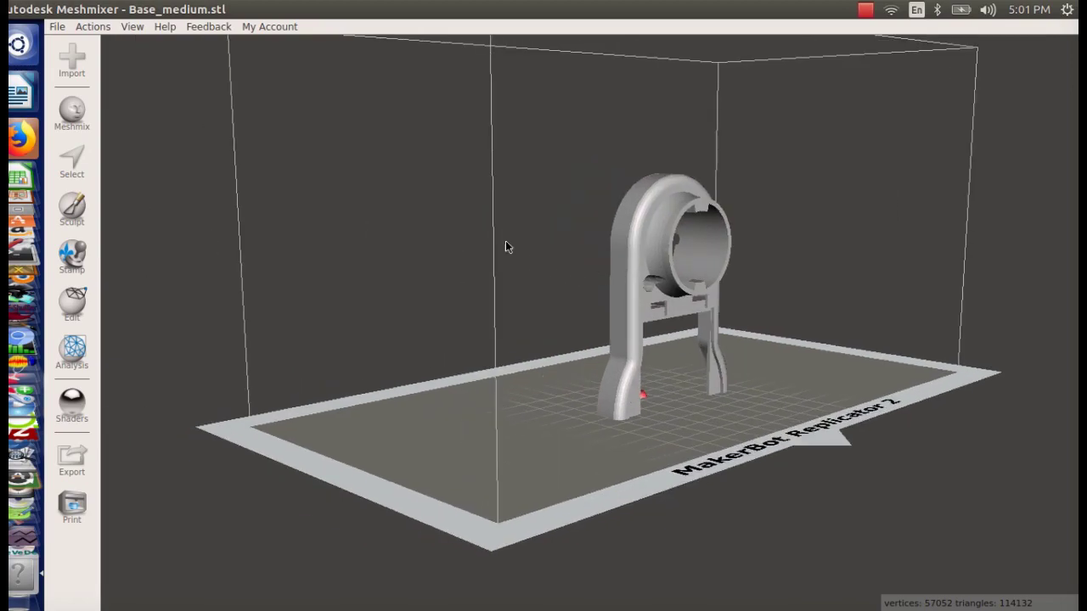
right_drag(466, 255, 432, 218)
click(22, 136)
scroll(380, 252, up, 5)
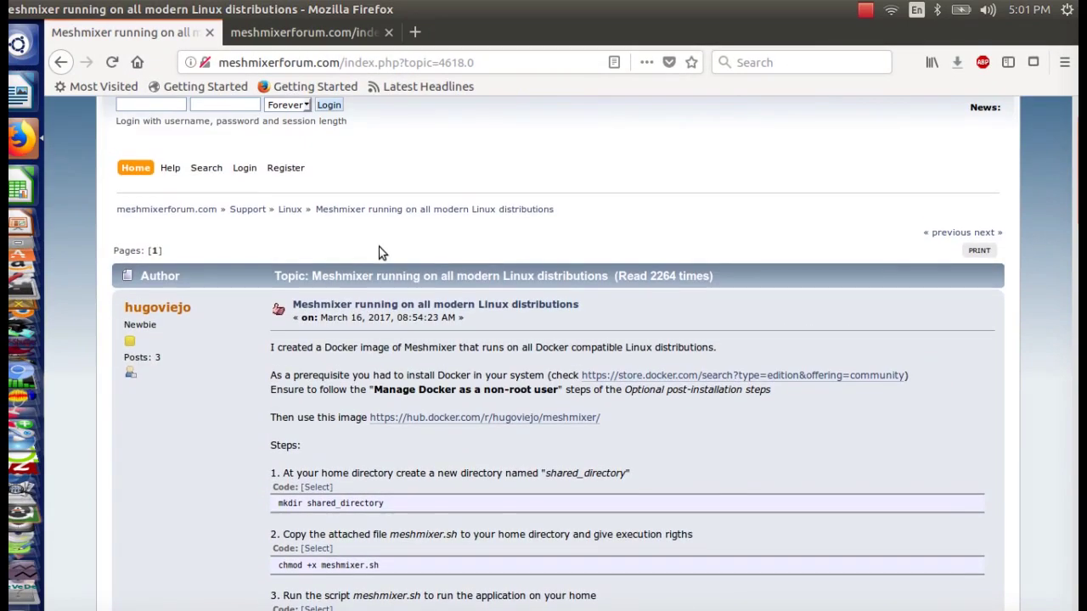
scroll(499, 313, down, 3)
scroll(391, 360, up, 3)
scroll(386, 340, down, 5)
scroll(388, 336, up, 3)
scroll(442, 348, down, 3)
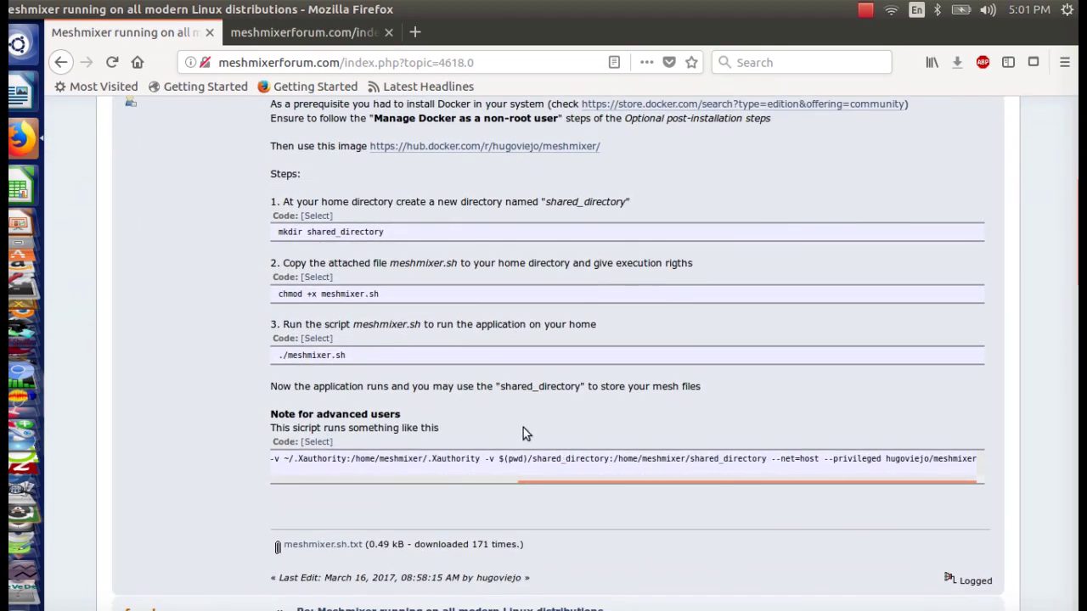
click(355, 34)
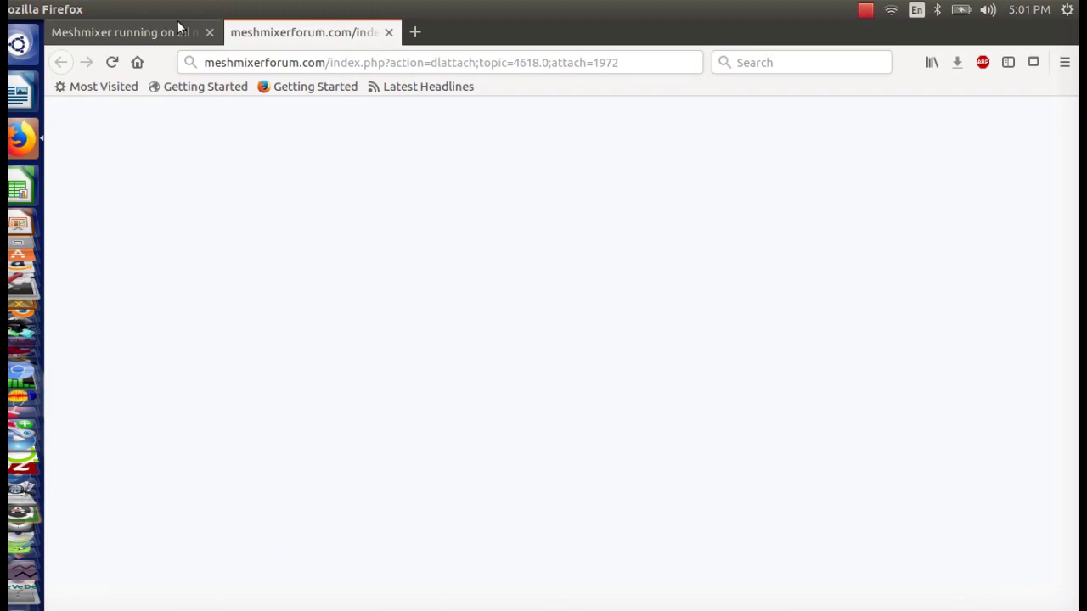
click(179, 29)
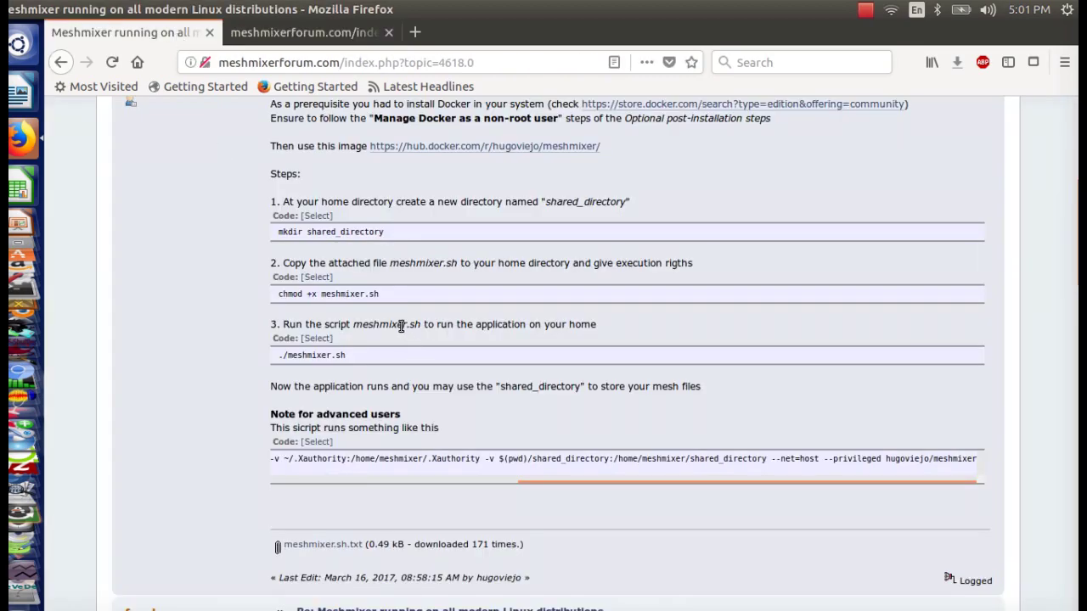
scroll(597, 340, down, 3)
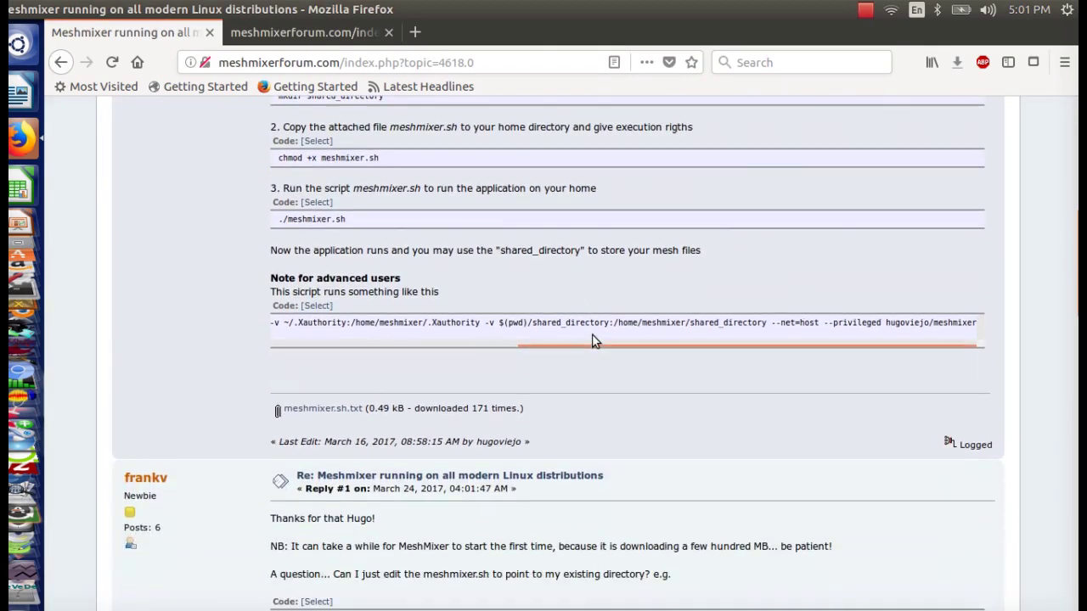
scroll(598, 363, up, 4)
scroll(577, 399, down, 1)
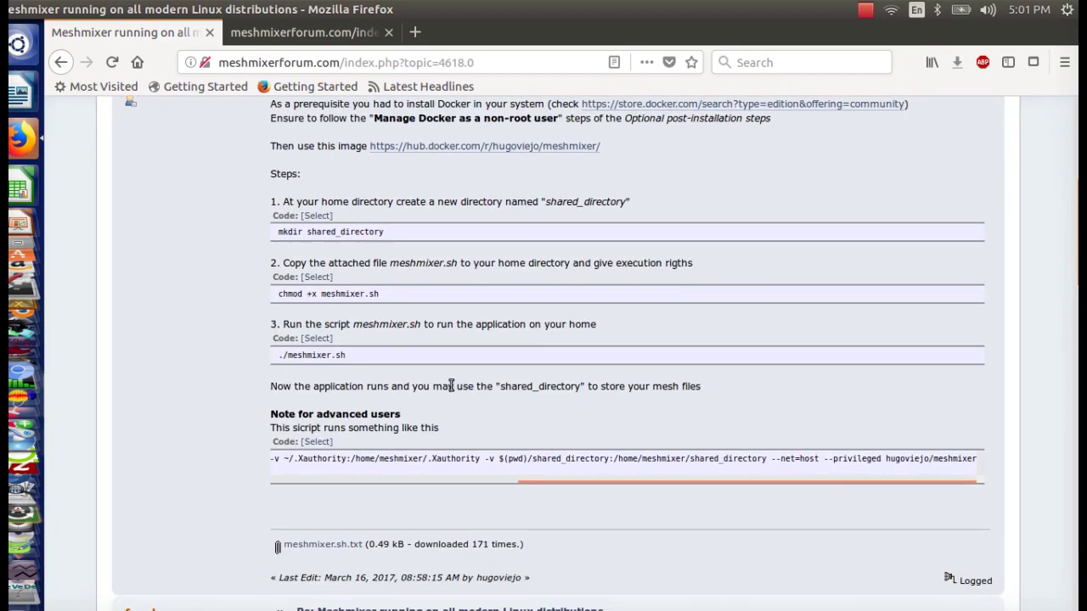
scroll(431, 191, up, 5)
scroll(445, 234, down, 6)
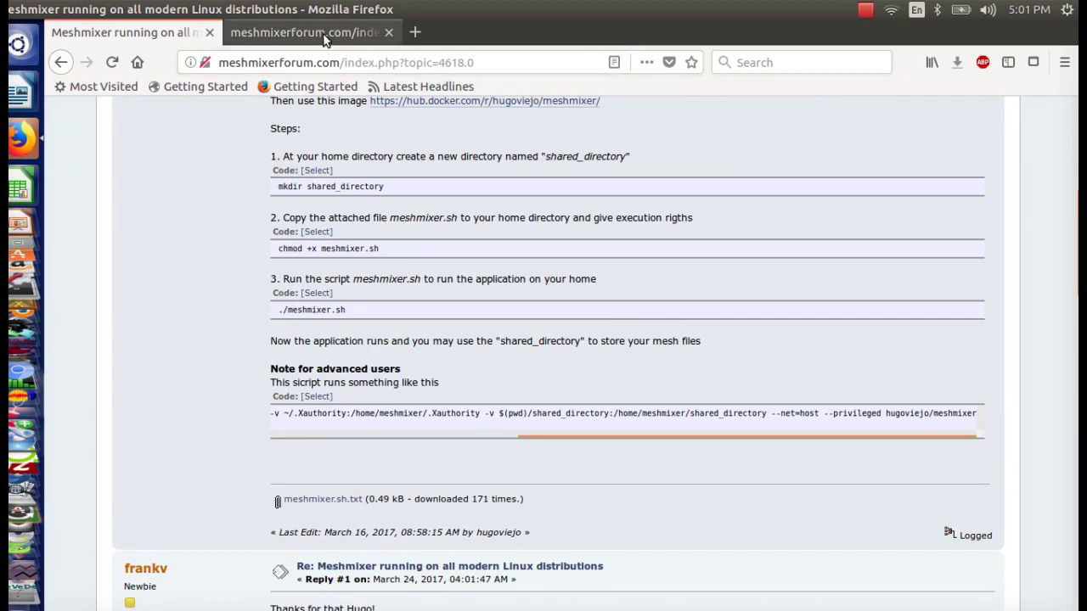